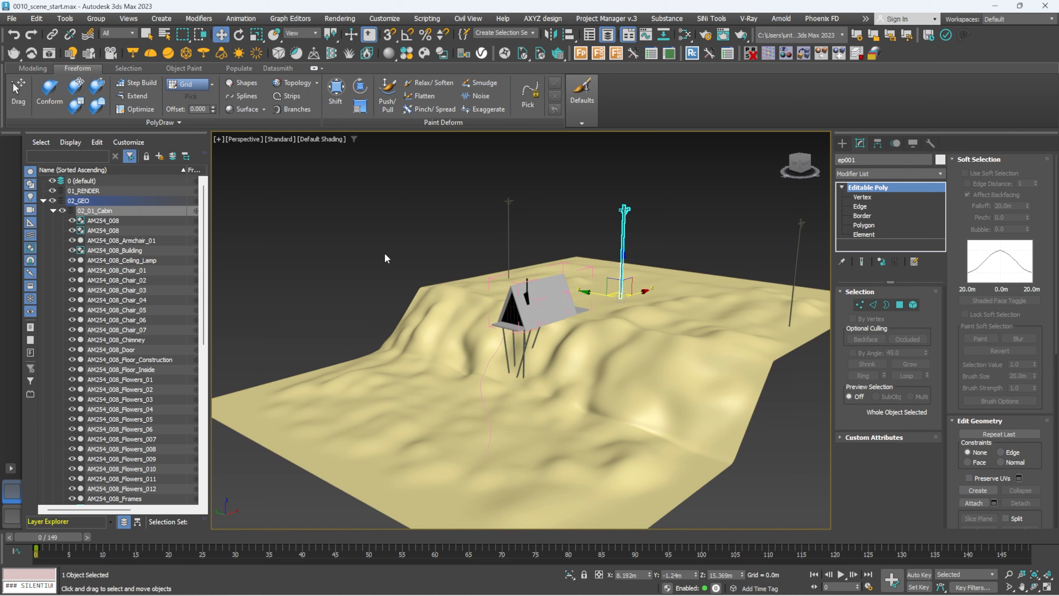
Create a VRayPhysicalCamera in the top view at about X -37 m, Y -13.5 m, aimed past the cabin towards the middle utility pole
click(845, 146)
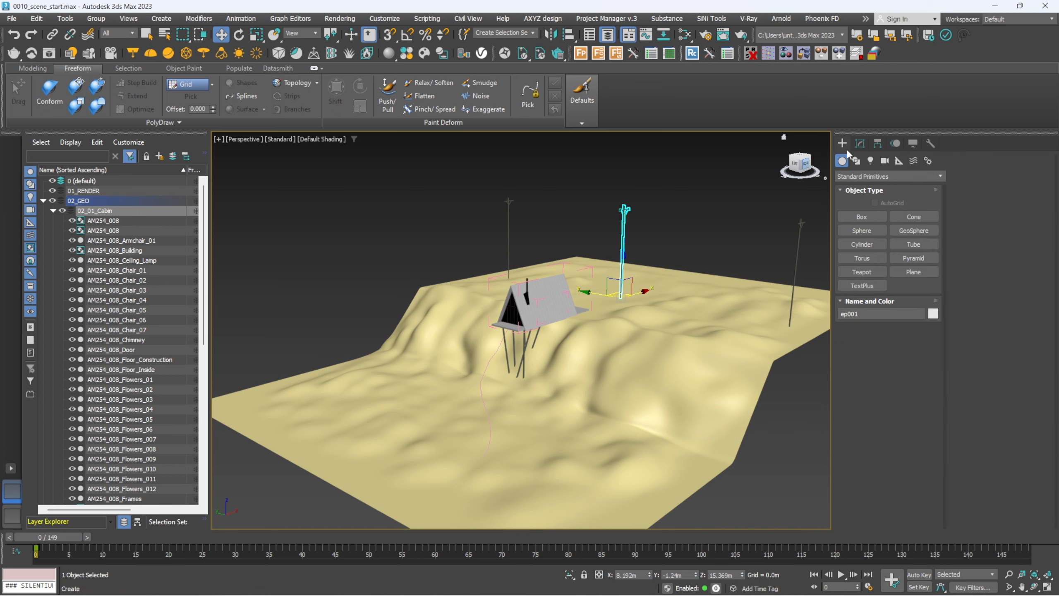
click(885, 160)
click(869, 177)
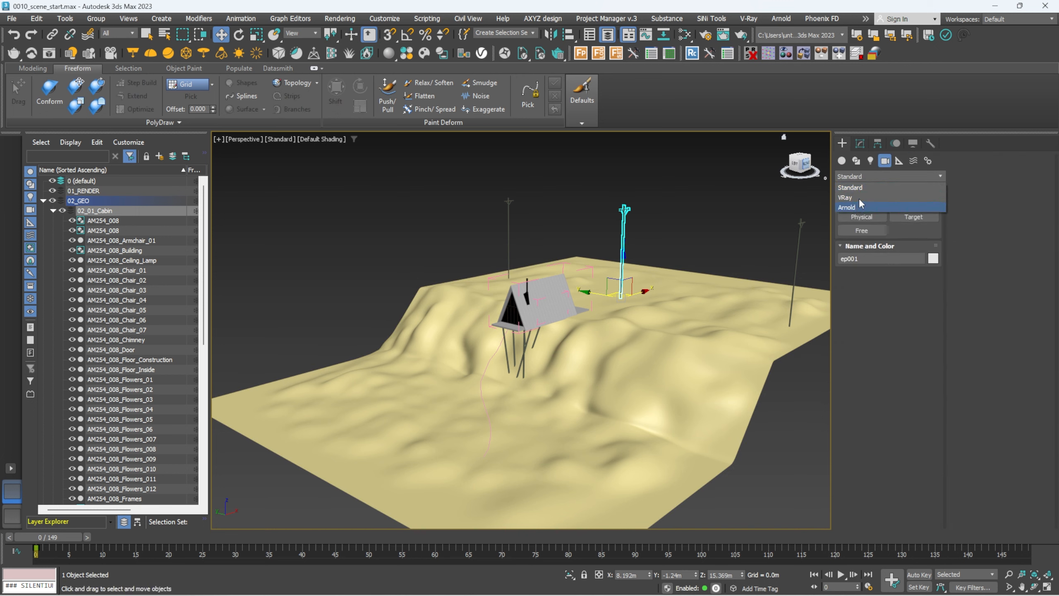
click(859, 198)
click(914, 218)
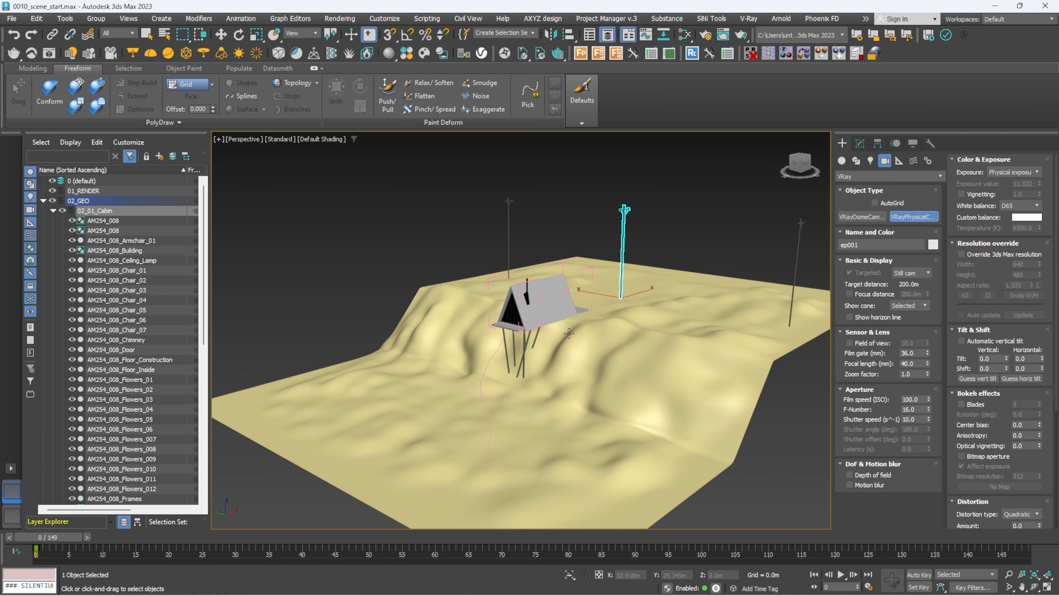
key(t)
scroll(479, 362, down, 6)
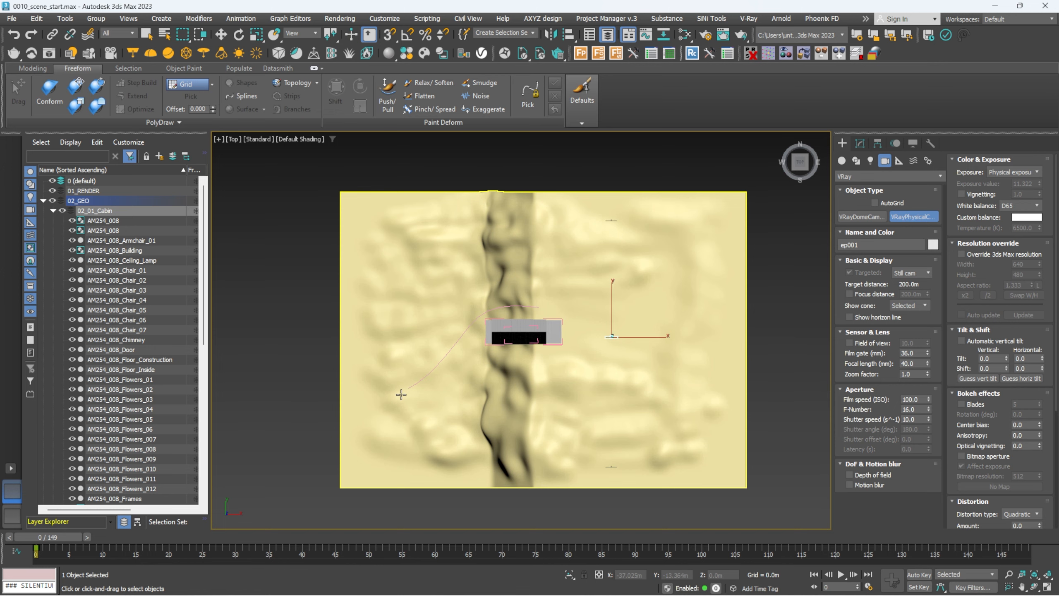
drag(402, 394, 610, 329)
right_click(600, 336)
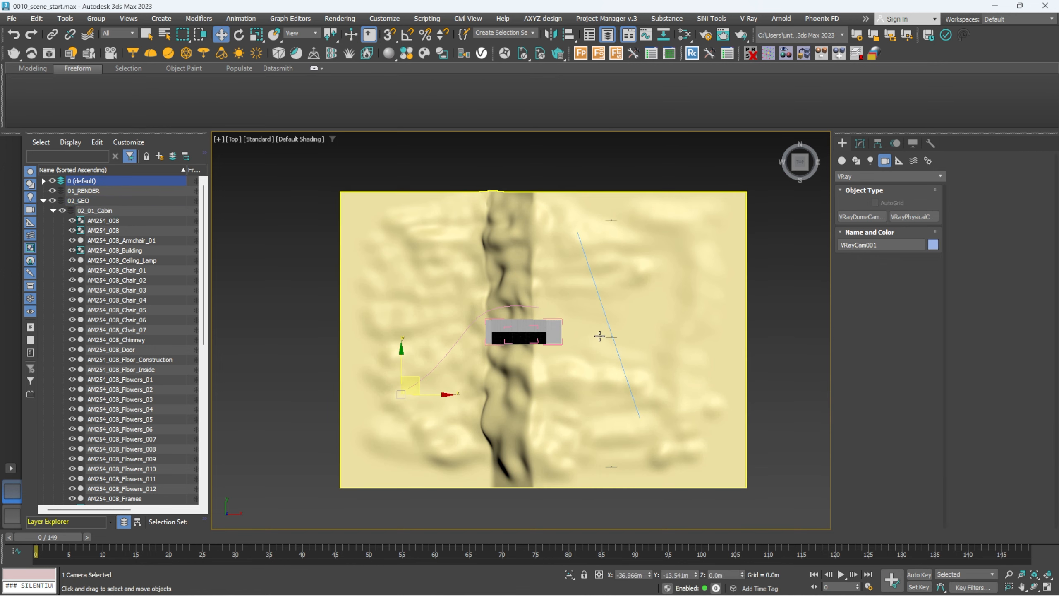
Switch the top view to wireframe and move the camera and its target into the 01_RENDER layer
key(F3)
scroll(442, 355, up, 3)
scroll(507, 406, down, 2)
scroll(506, 406, down, 1)
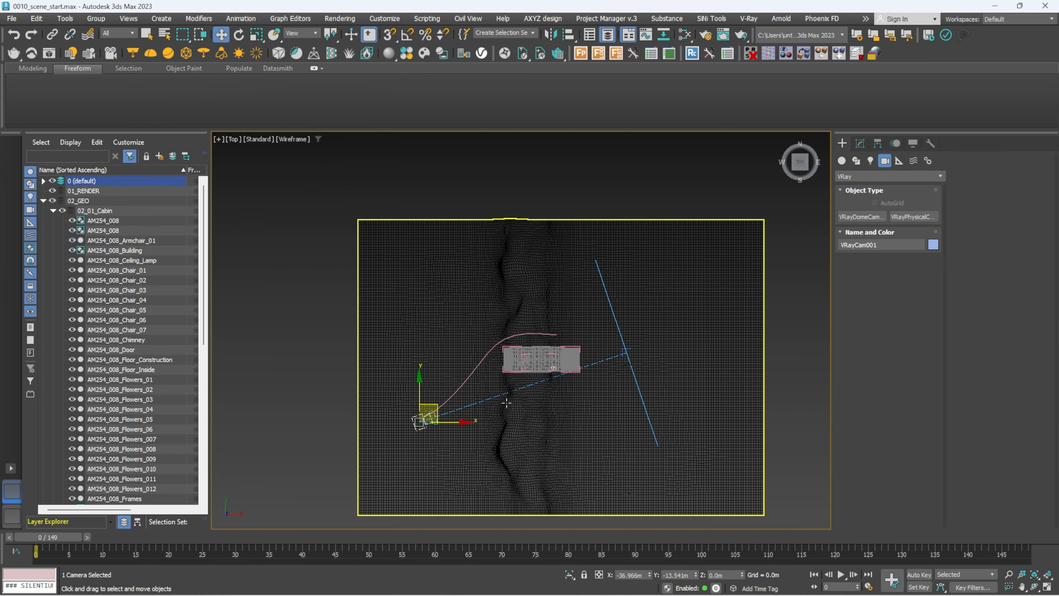
click(43, 201)
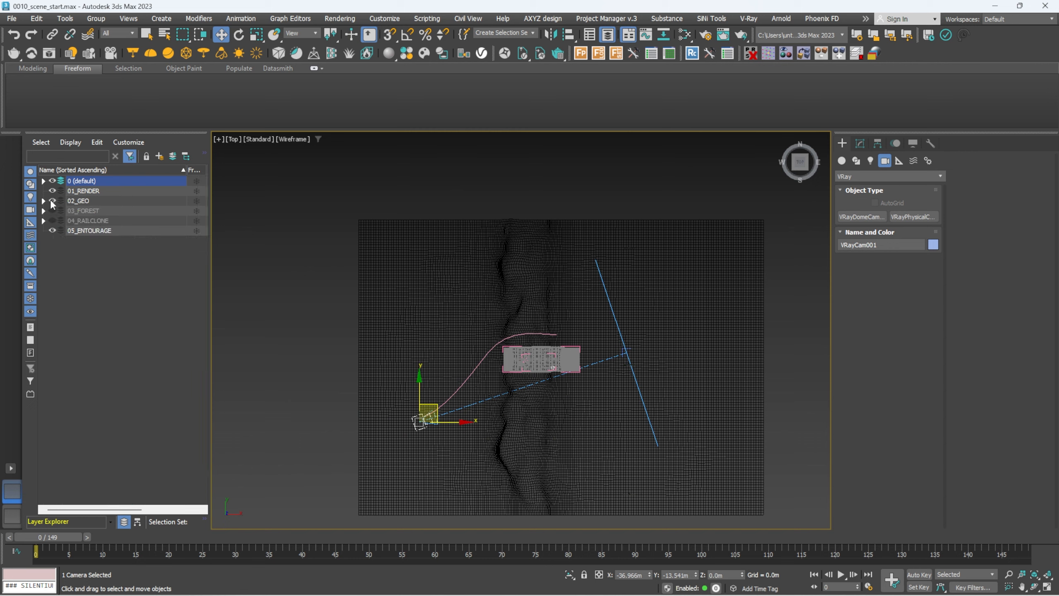
click(43, 181)
ctrl+click(94, 201)
drag(94, 201, 100, 210)
Split the workspace into two viewports, show the VRayCam001 view in one, and frame the cabin in it
alt+middle_drag(592, 351, 592, 373)
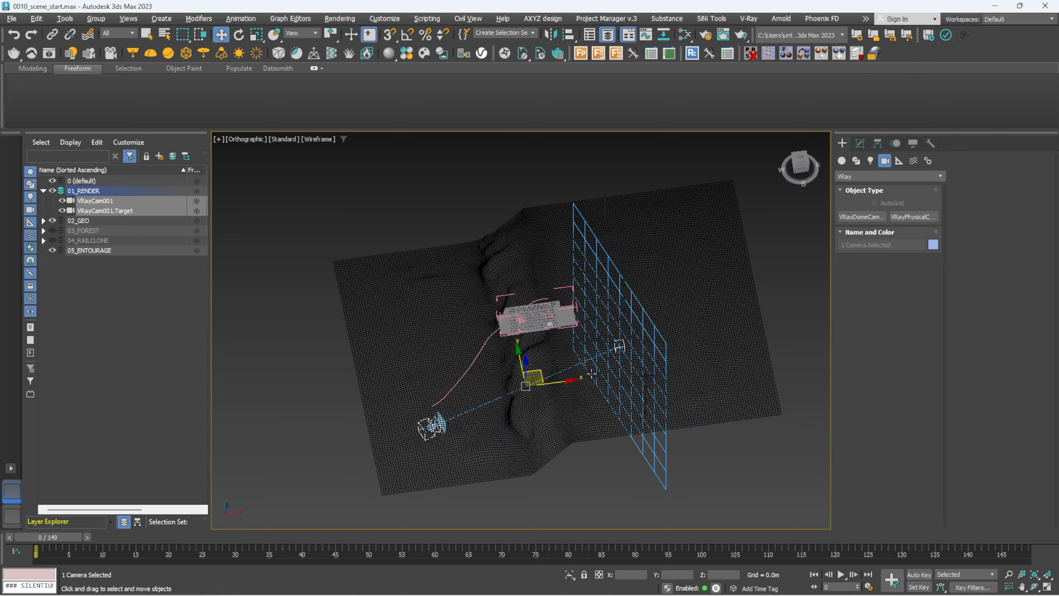
key(alt+w)
click(370, 235)
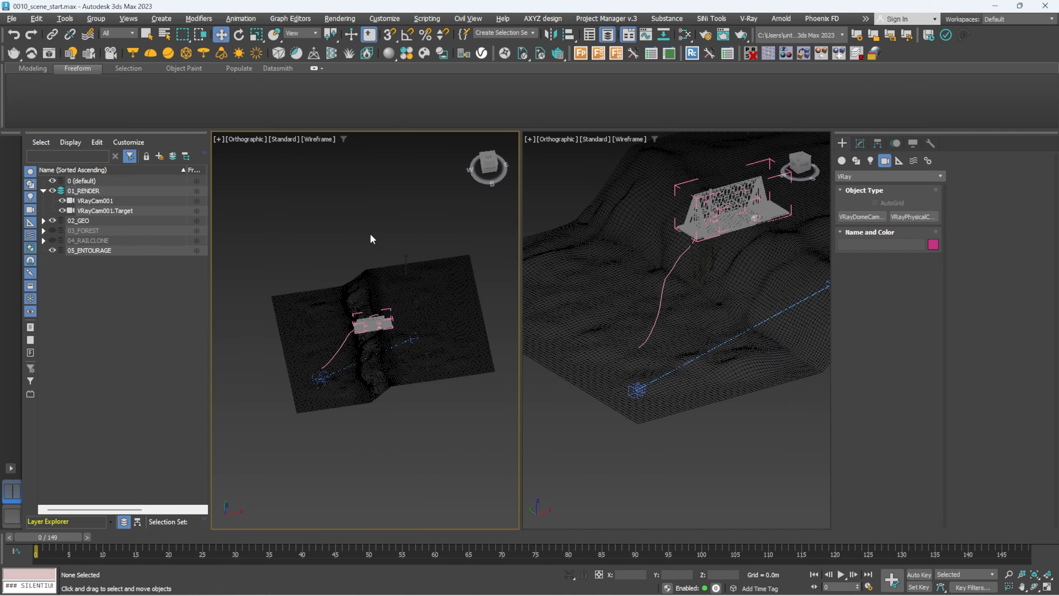
key(c)
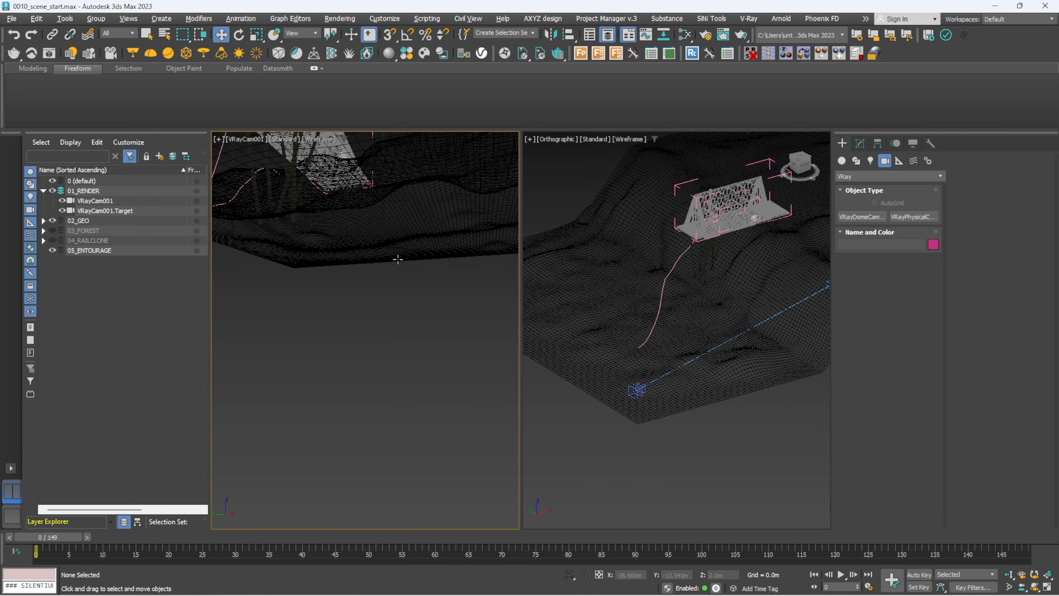
middle_drag(399, 259, 402, 317)
Move the camera up and nearer the cabin in the orthographic view, to about X -33.1 m, Y -8.7 m, Z 7.7 m
right_click(813, 303)
alt+middle_drag(764, 301, 725, 337)
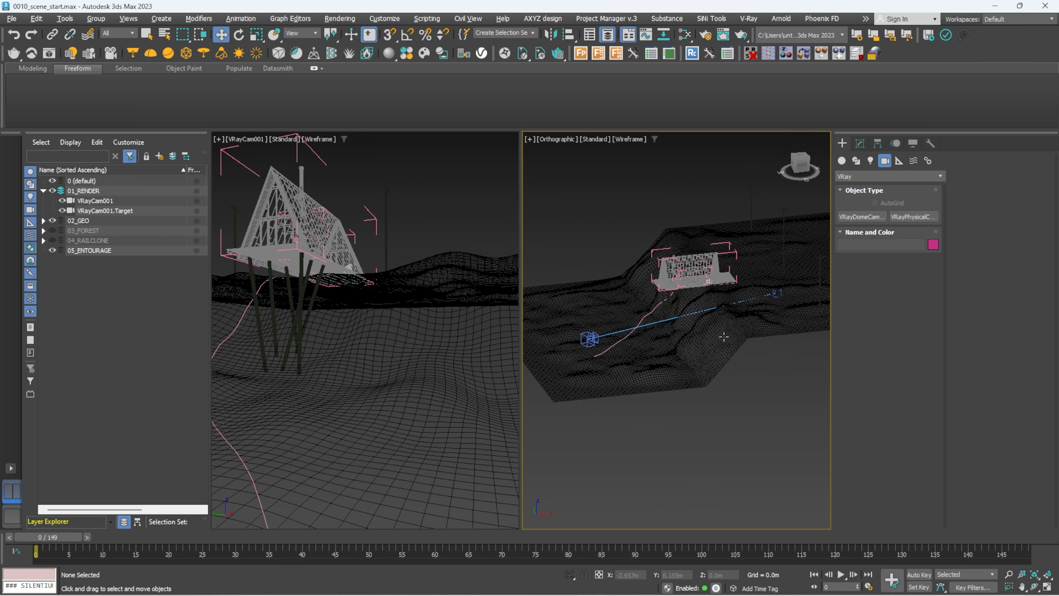
alt+middle_drag(574, 346, 594, 338)
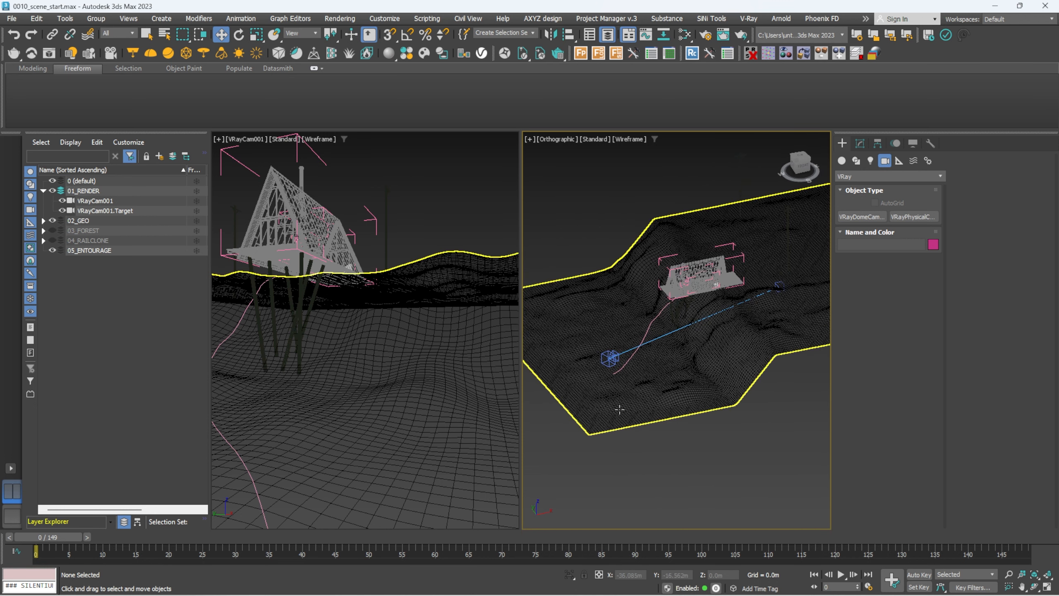
click(611, 357)
drag(610, 355, 619, 357)
scroll(618, 358, up, 3)
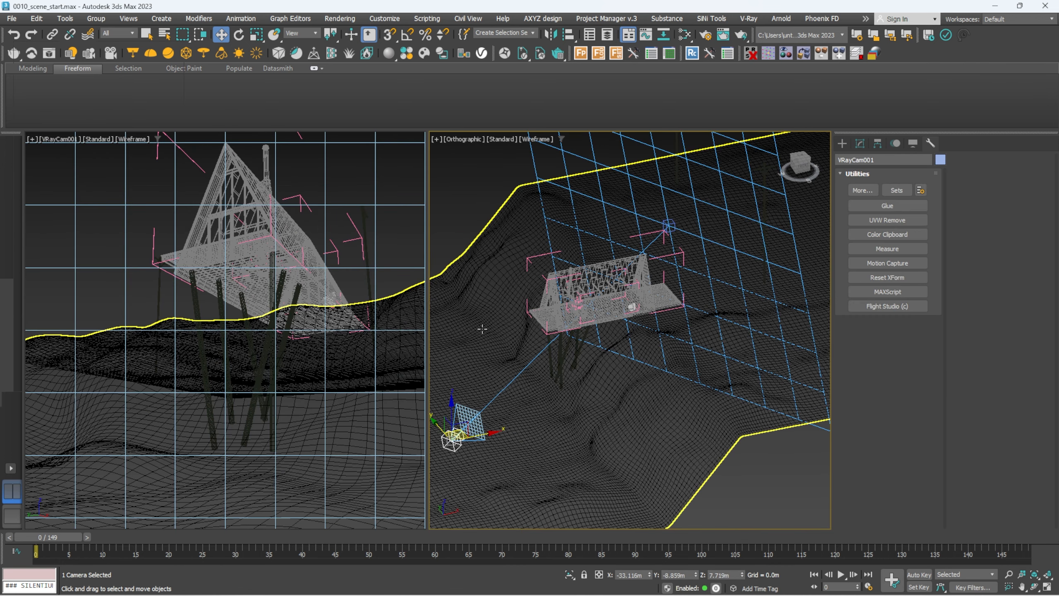
Start the V-Ray Viewport IPR in the VRayCam001 view
click(134, 238)
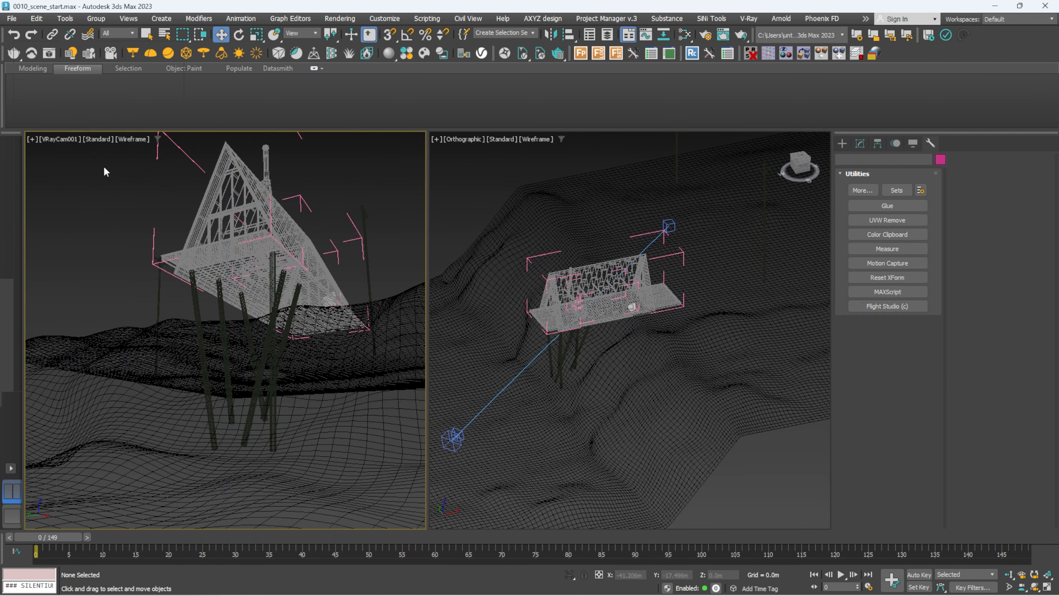
click(97, 139)
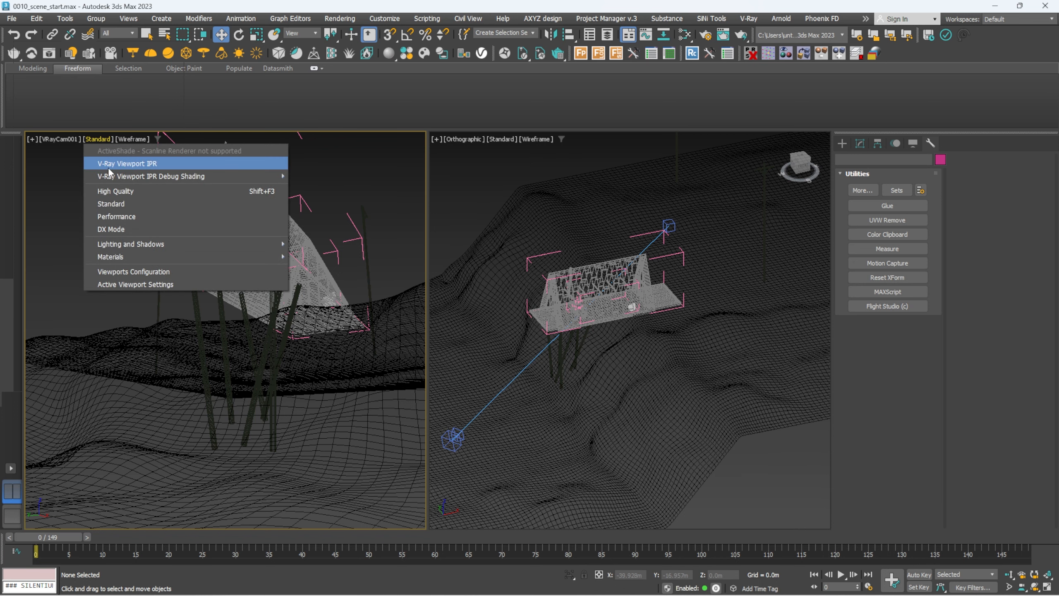
click(109, 166)
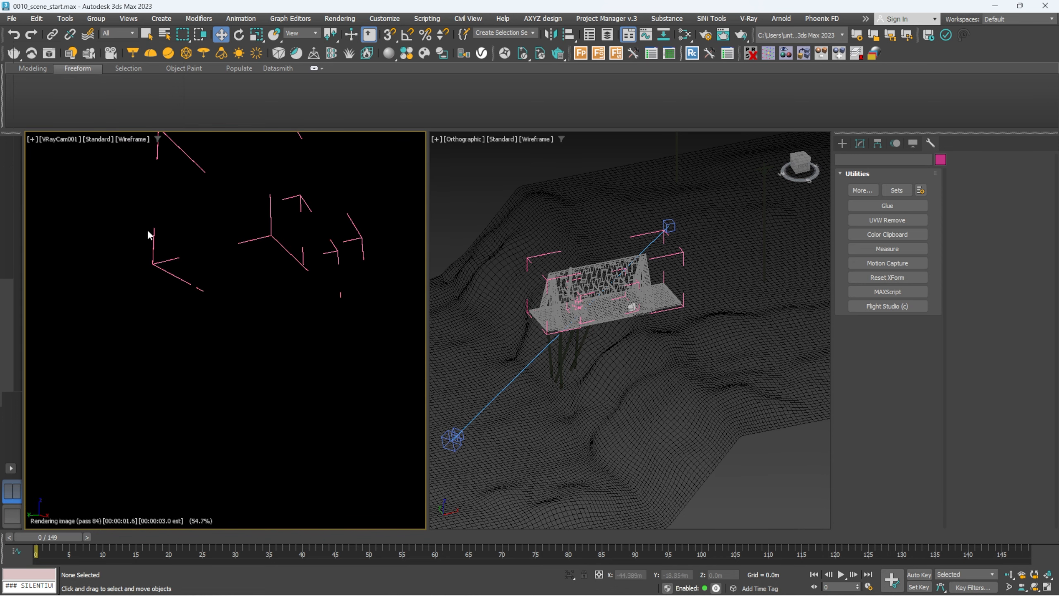
Set the environment background color to near white with value 238 and uncover the camera view
key(8)
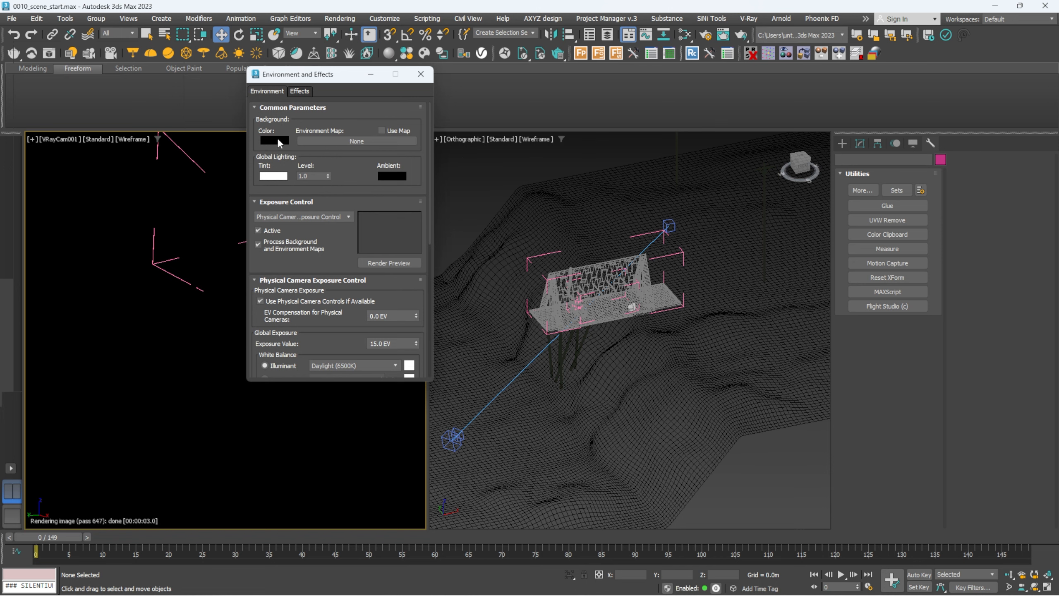
click(278, 143)
drag(140, 209, 138, 262)
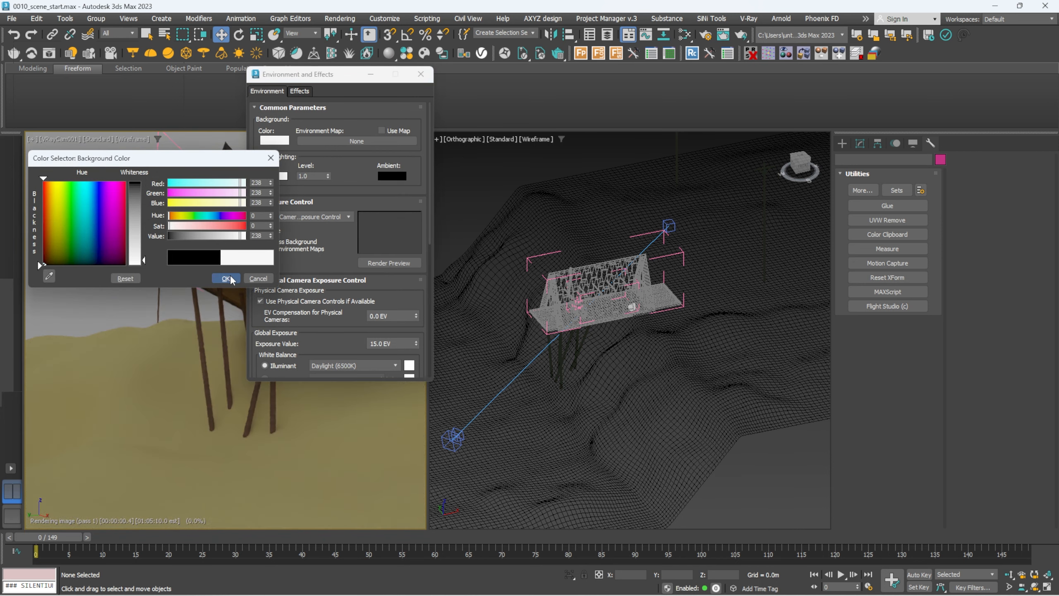
click(225, 278)
drag(363, 74, 528, 90)
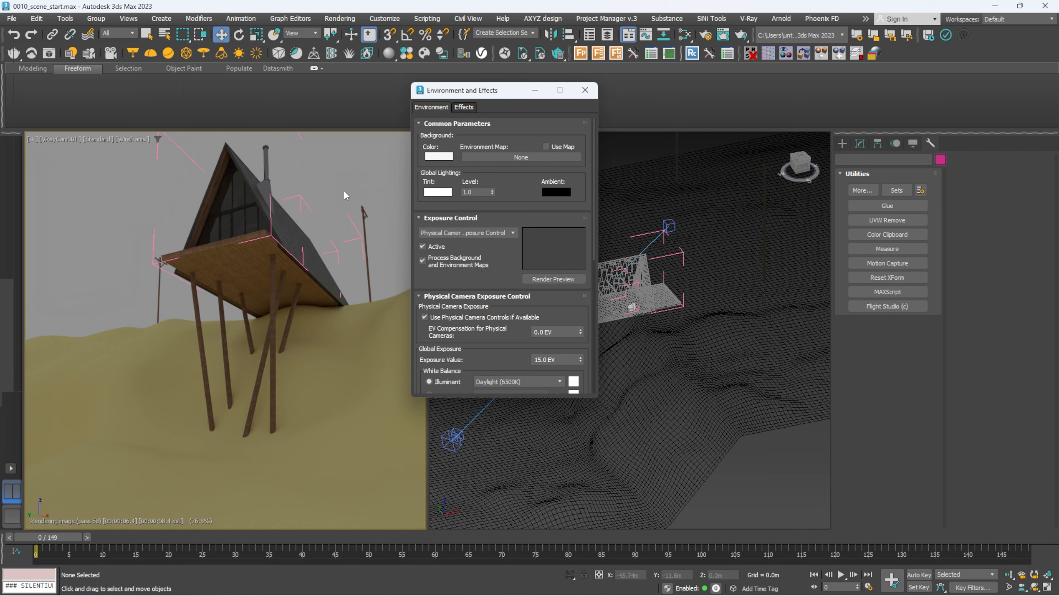
Set the environment background color back to black and close the environment settings
click(439, 156)
drag(346, 105, 341, 105)
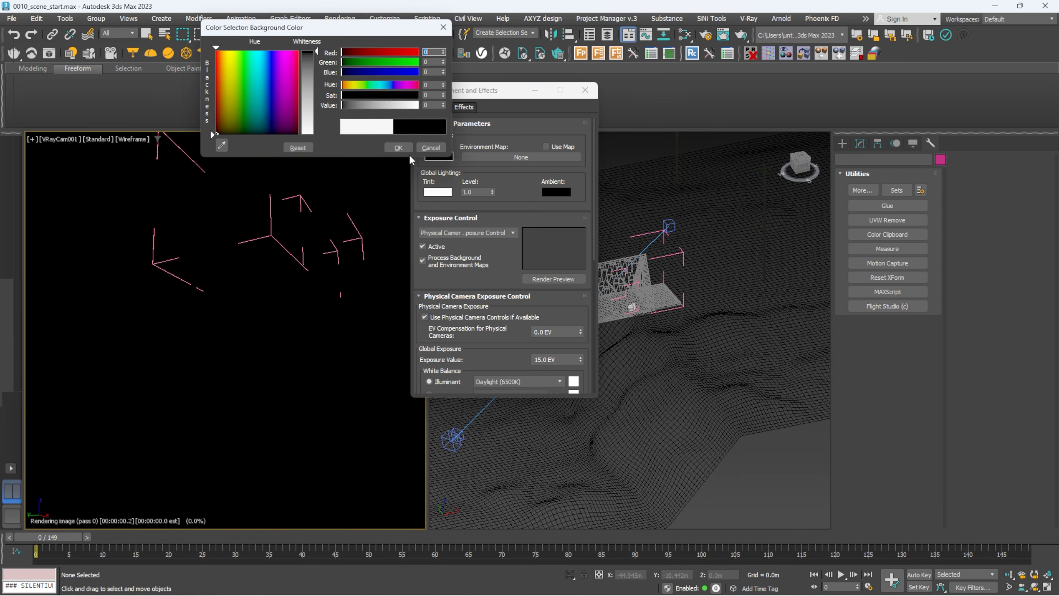
click(399, 148)
click(585, 90)
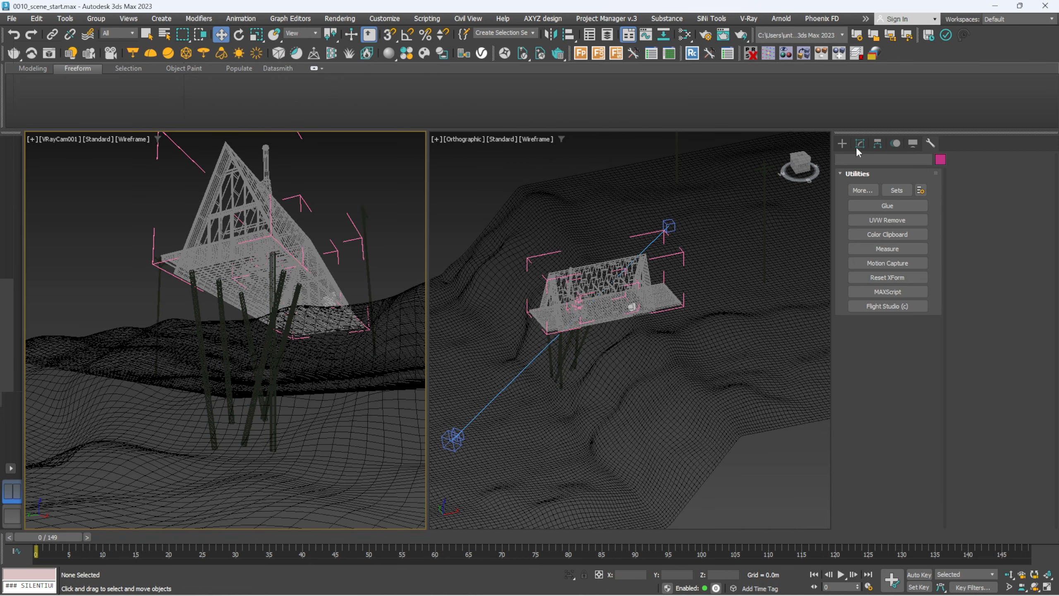
Create a Daylight system beside the terrain in the top view, with an orbital scale of about 38 m
click(843, 144)
click(929, 161)
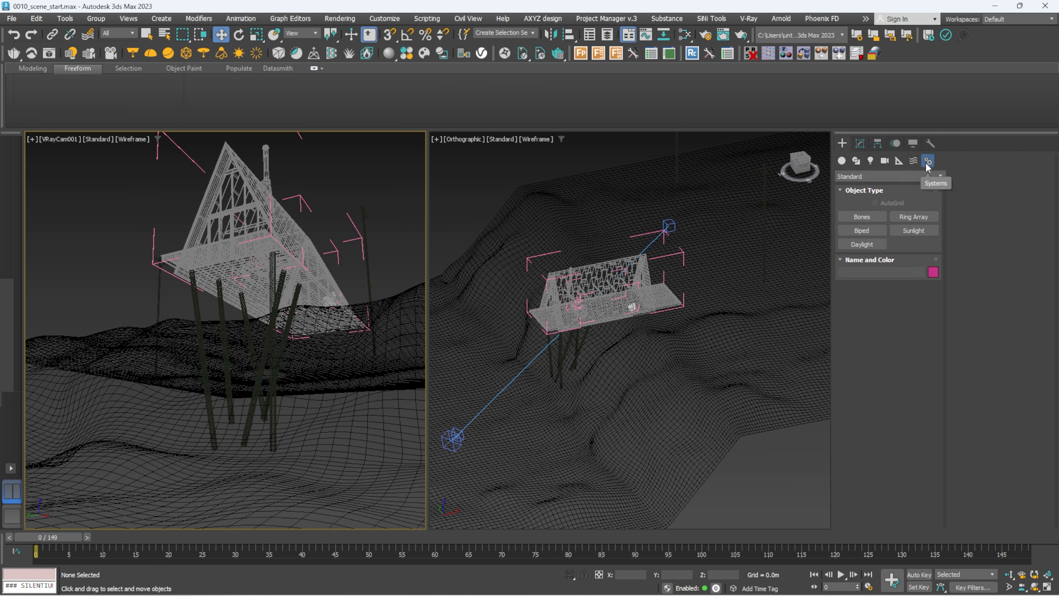
click(869, 247)
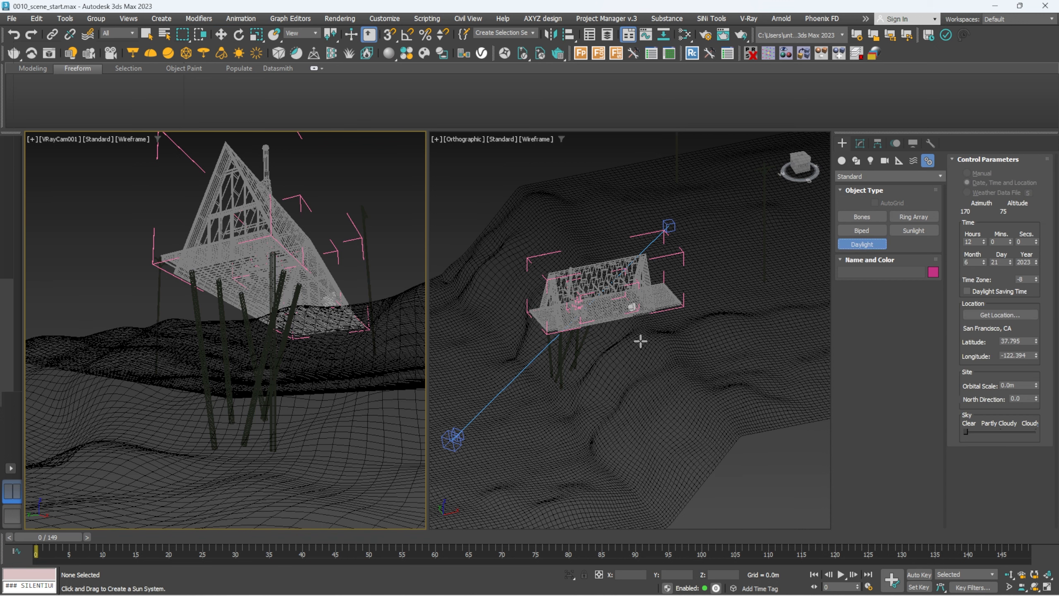
key(t)
drag(679, 324, 696, 349)
right_click(701, 338)
key(alt+w)
drag(517, 325, 533, 342)
click(541, 247)
key(w)
scroll(530, 325, up, 2)
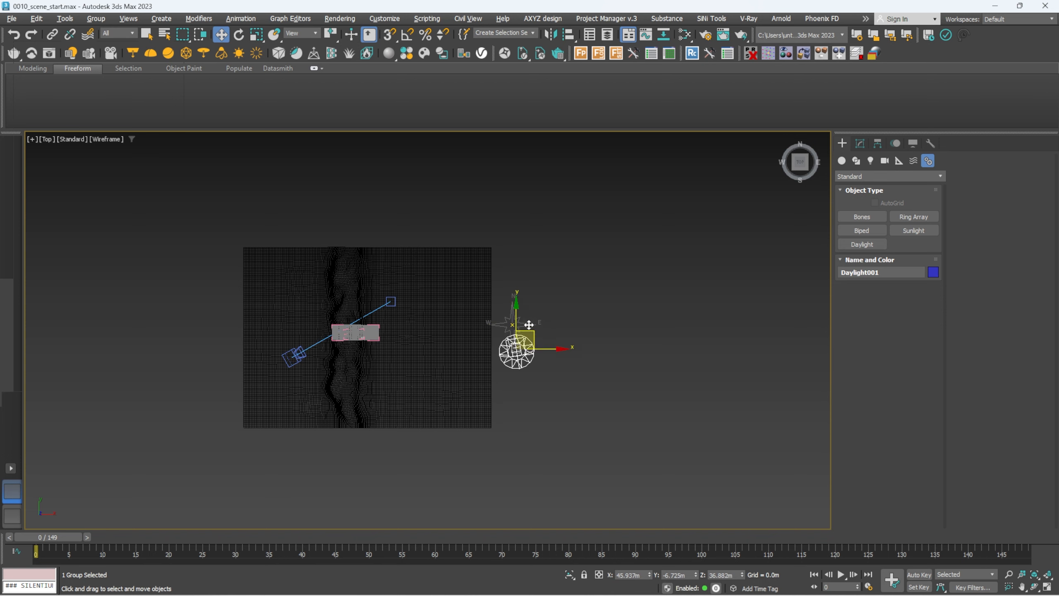
Change the daylight's sunlight to VRaySun with a VRaySky environment map, skylight inactive and clouds on
click(860, 144)
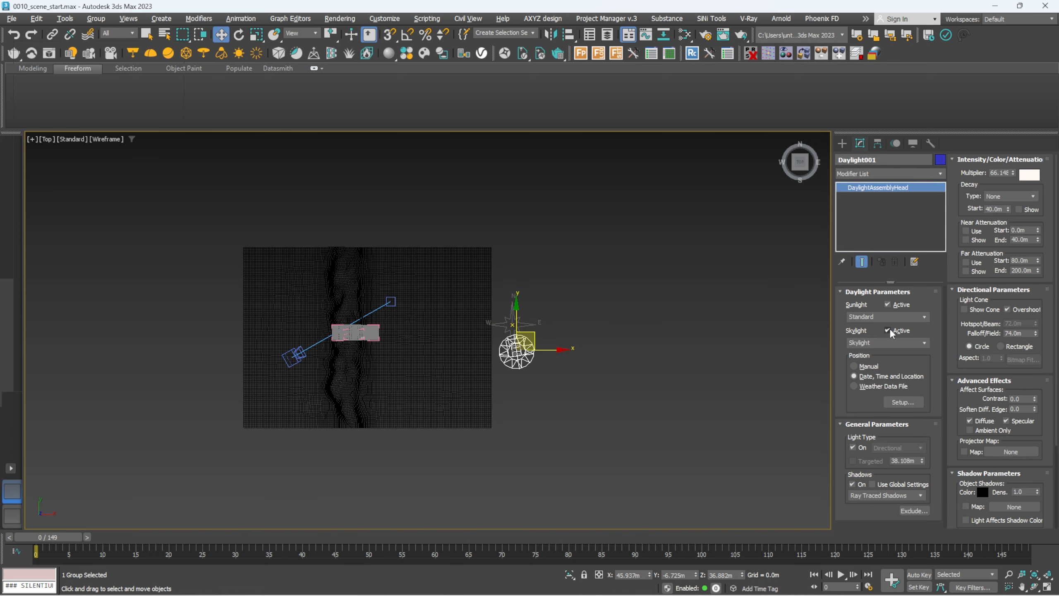
click(881, 317)
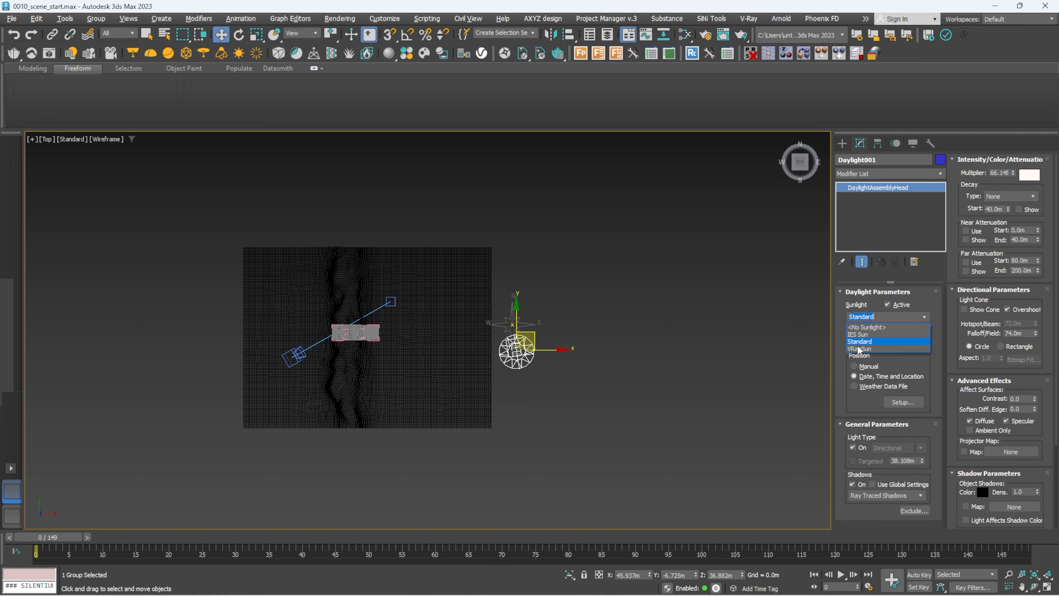
click(859, 349)
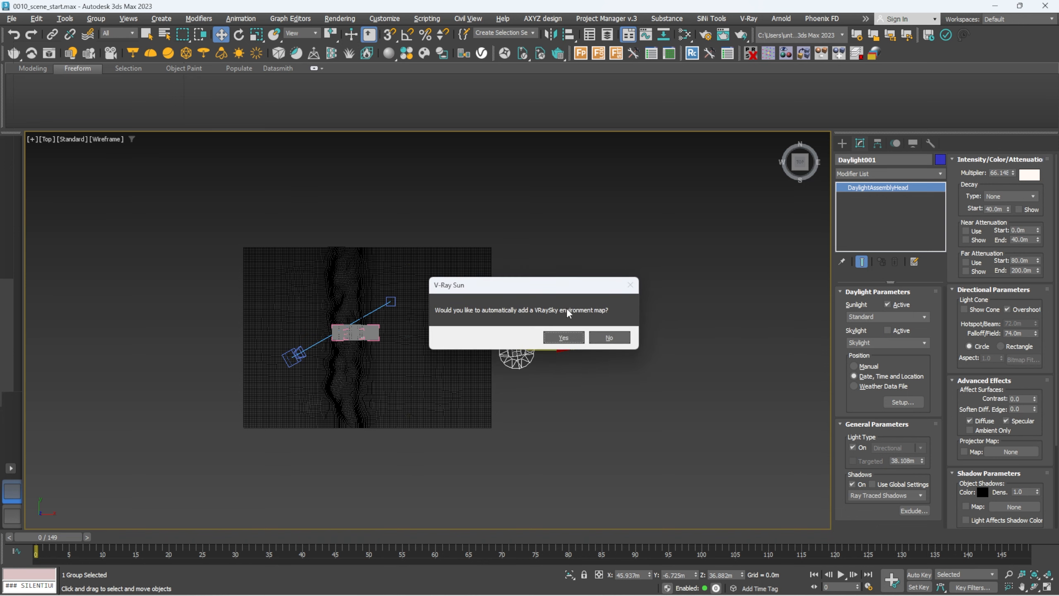
click(576, 338)
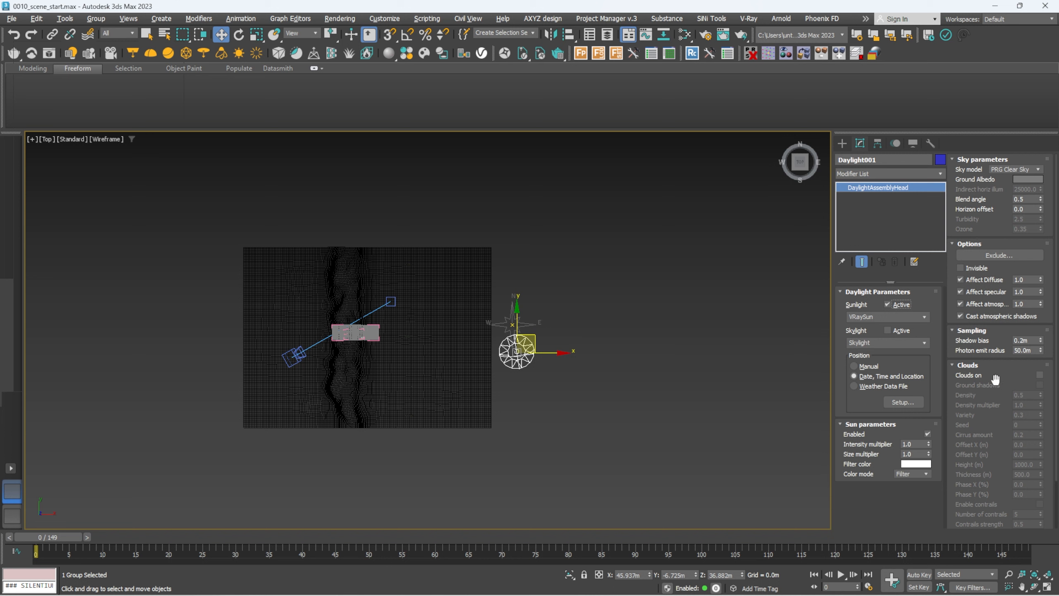
click(1039, 375)
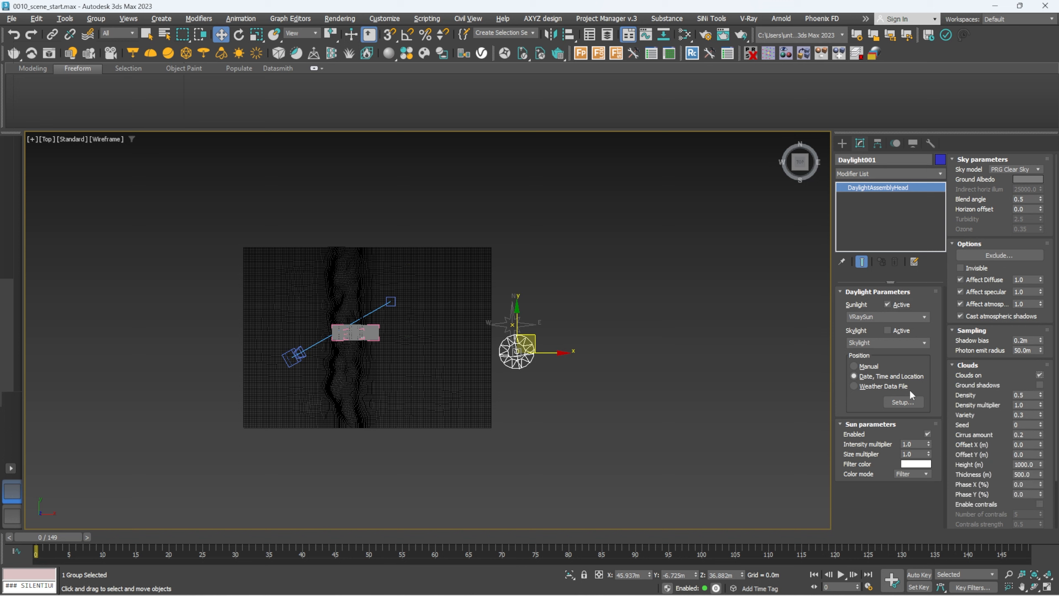
Set the daylight's geographic location to Paris, France using the Europe map
click(903, 402)
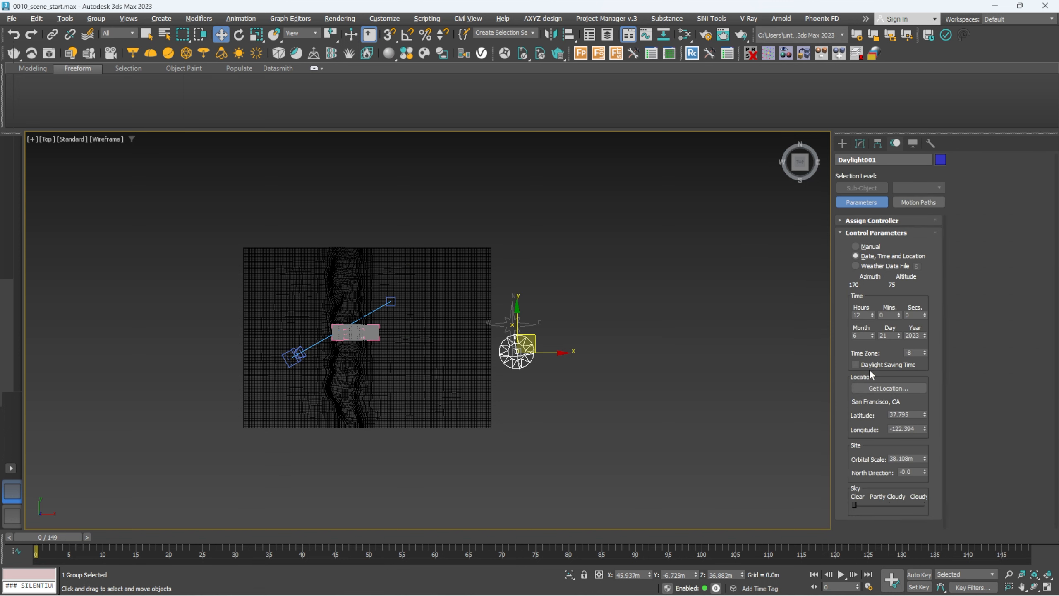
click(894, 391)
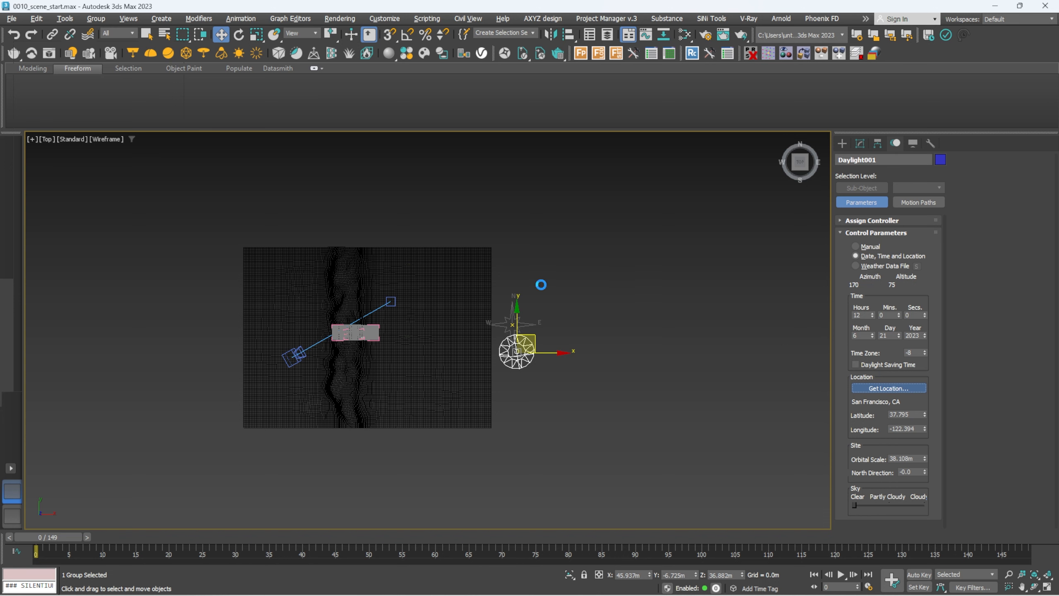
click(519, 219)
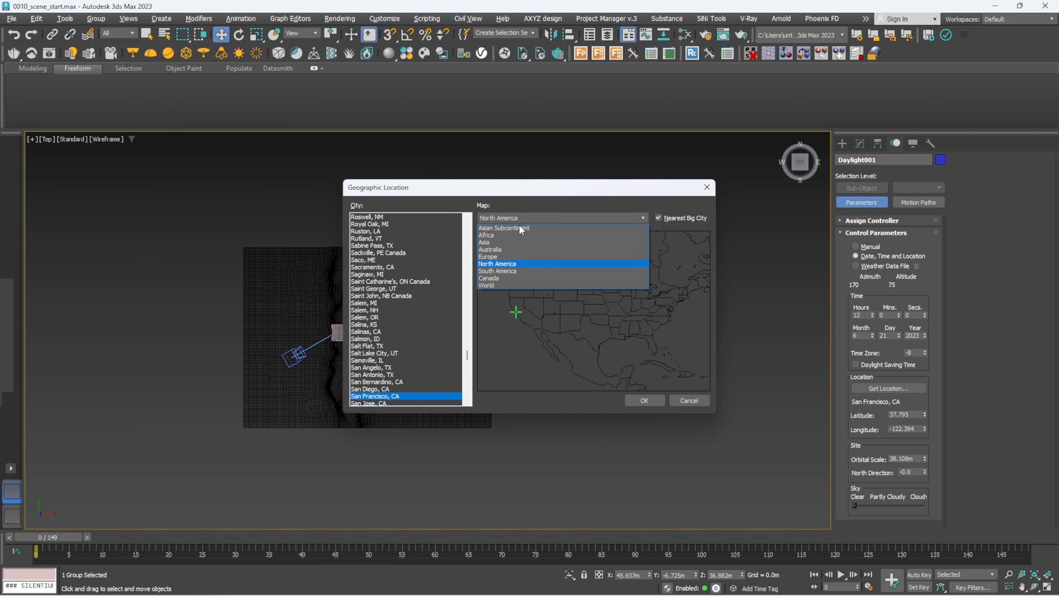
click(501, 256)
click(539, 317)
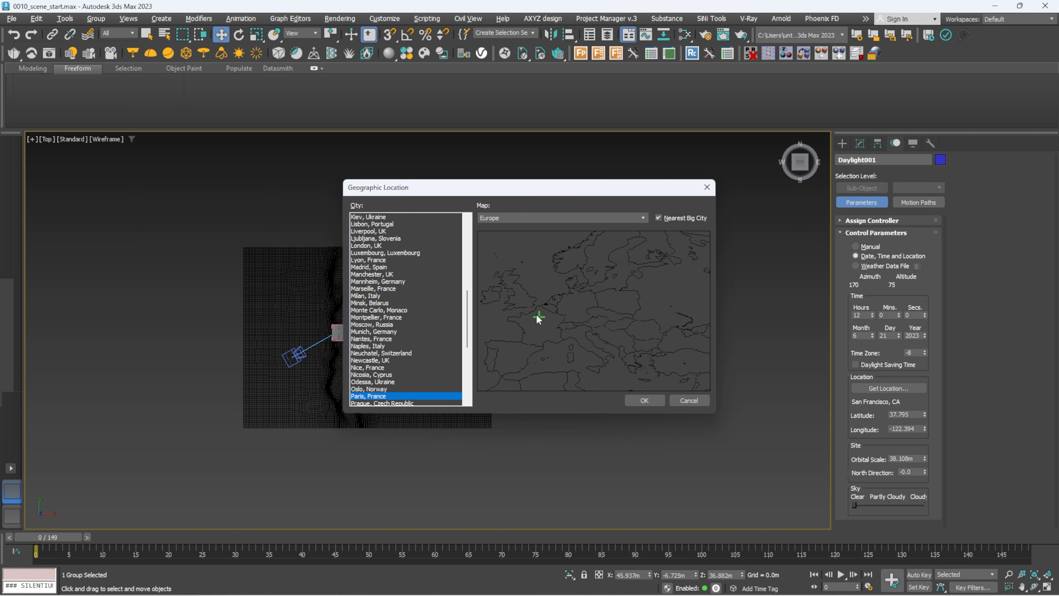
click(499, 296)
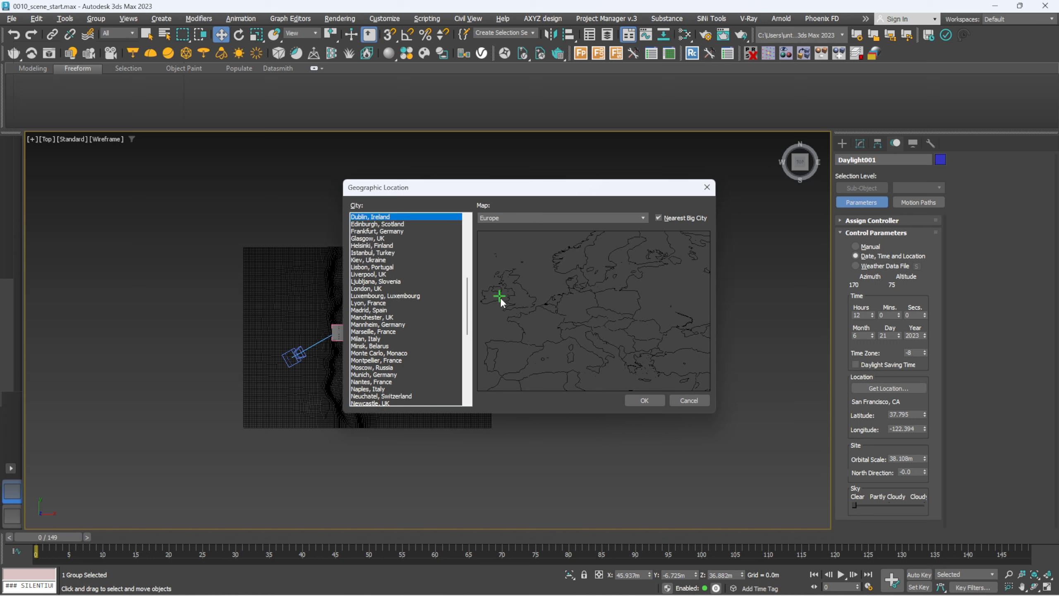
click(537, 322)
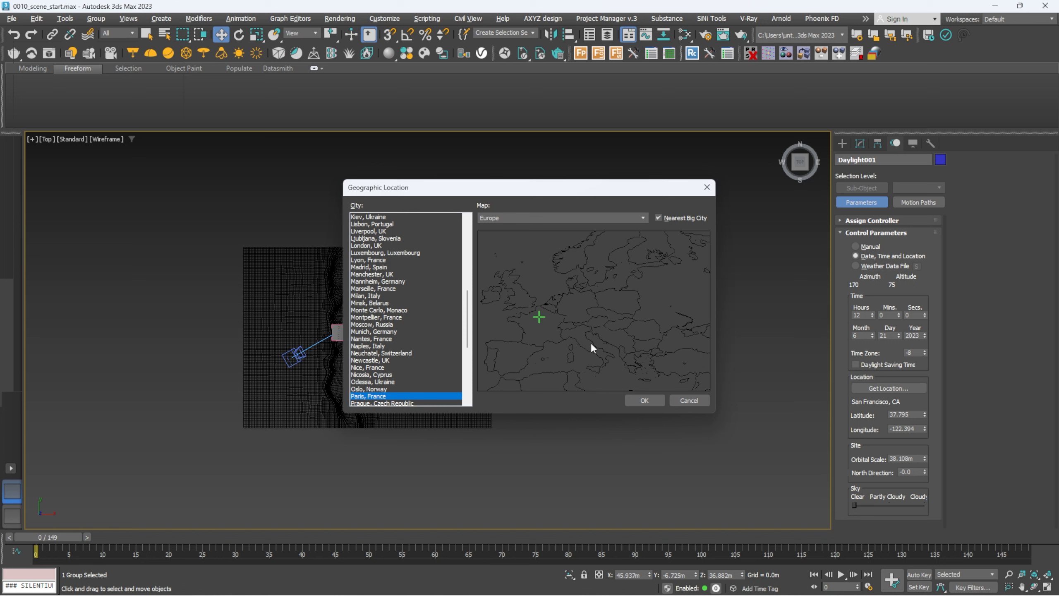
click(644, 401)
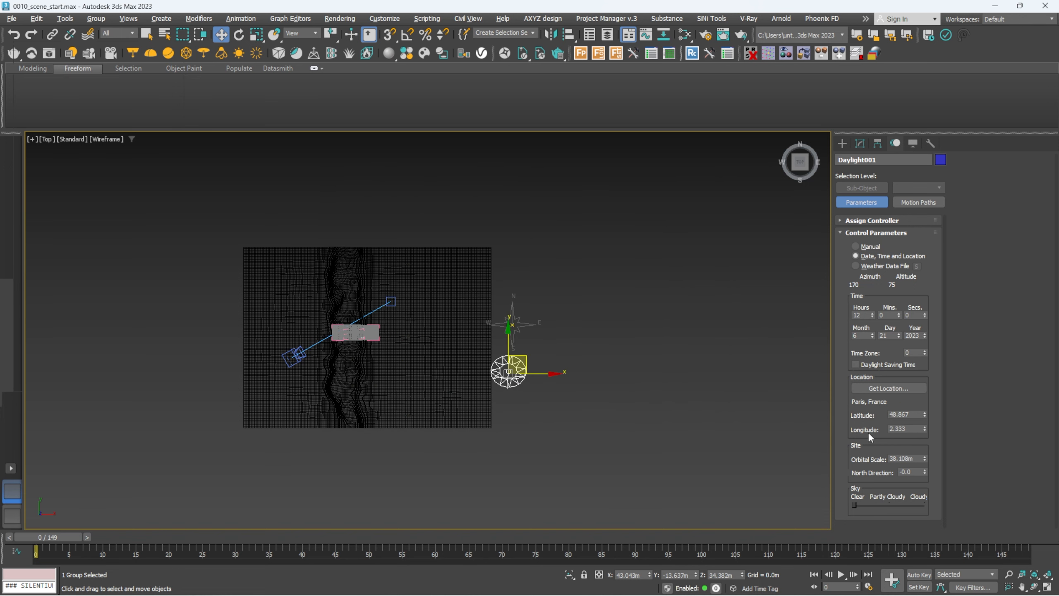
Show the camera and top views side by side, and try setting the daylight's hour to 6
click(546, 301)
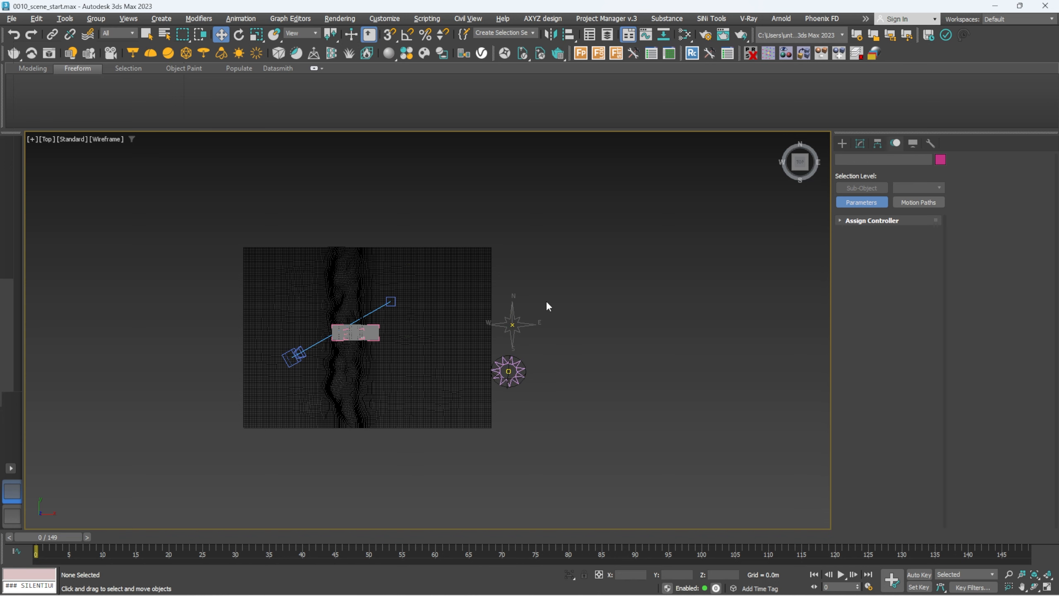
key(alt+w)
click(690, 350)
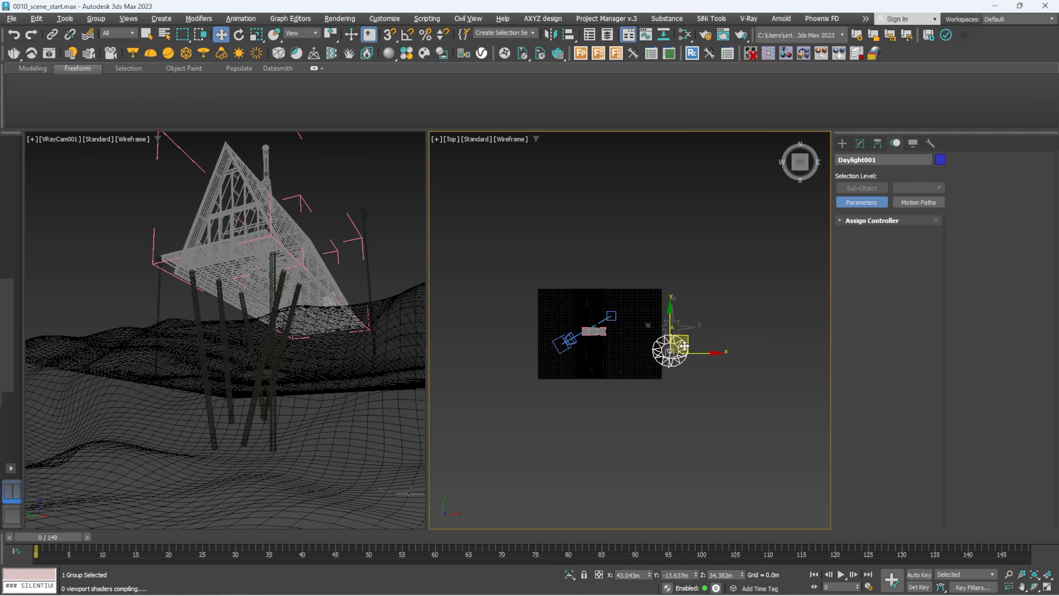
double_click(863, 315)
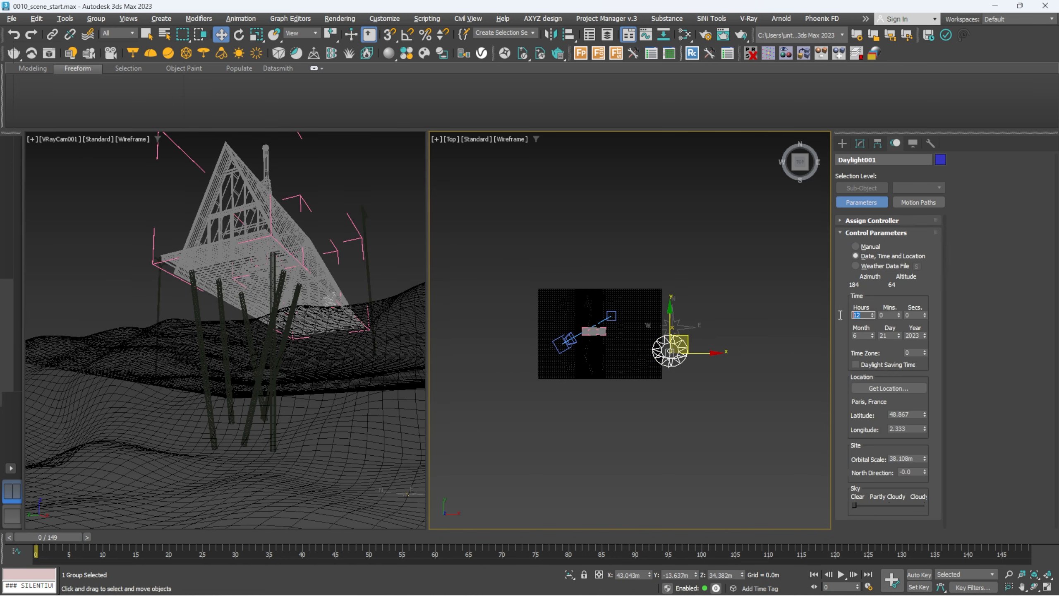
drag(892, 335, 847, 318)
text(6)
Activate the VRayCam001 view and open its viewport display options
click(96, 145)
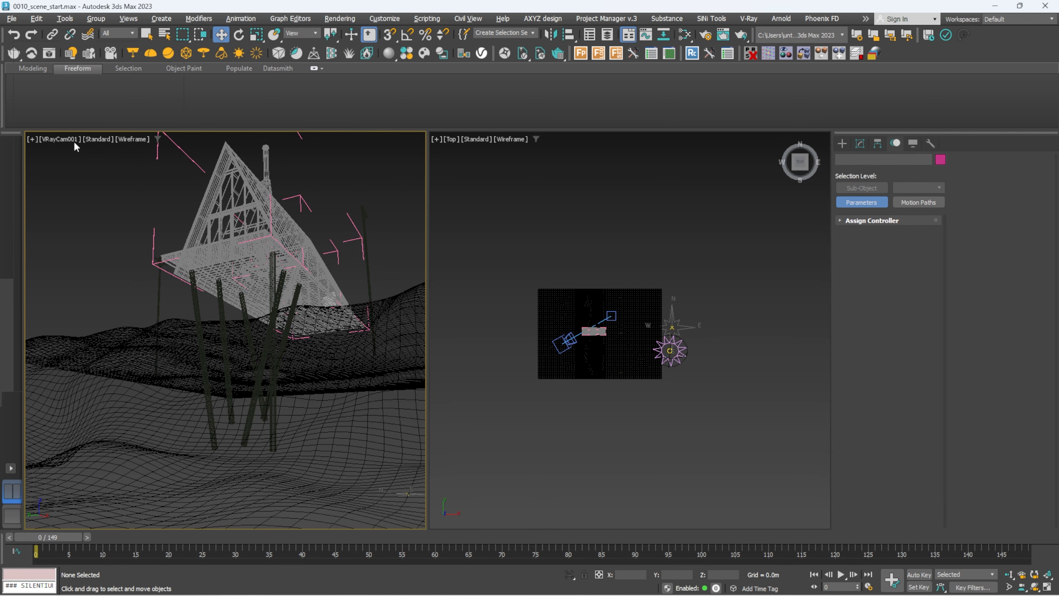
click(86, 138)
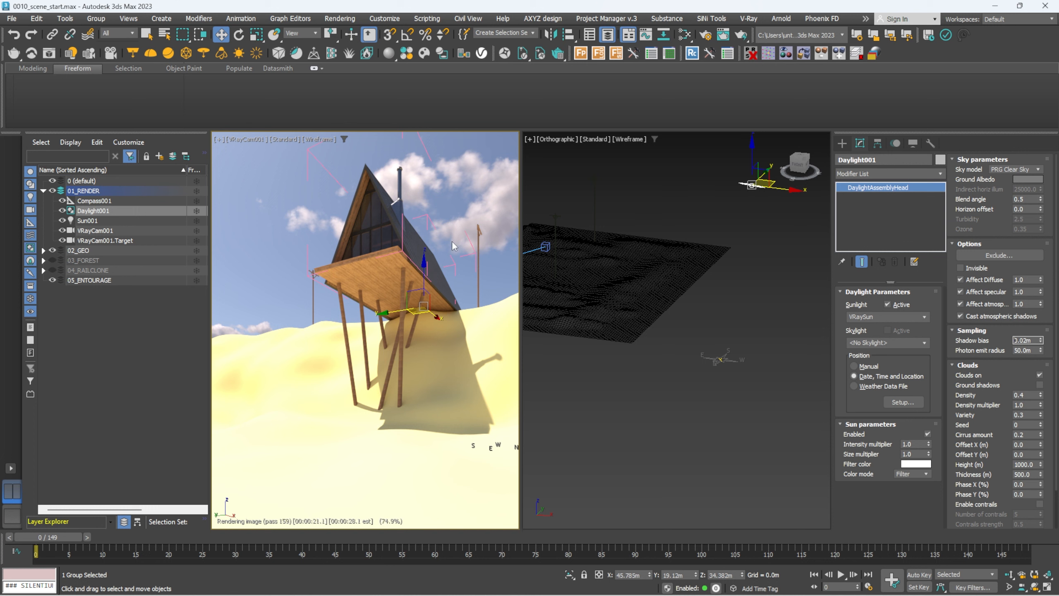
Set the daylight's time of day to 5 hours and 15 minutes
click(902, 402)
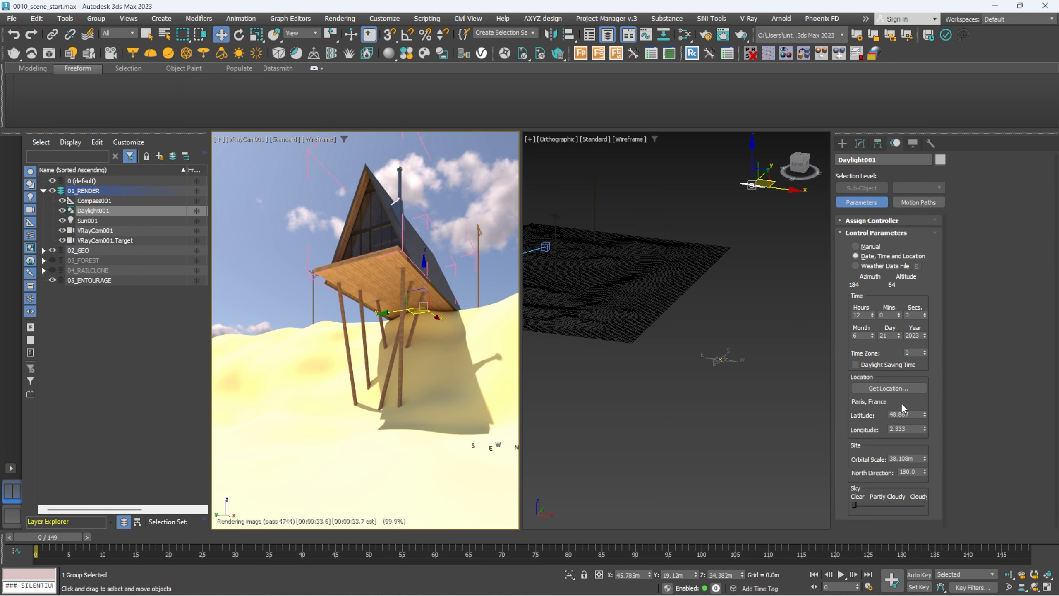
drag(866, 315, 840, 313)
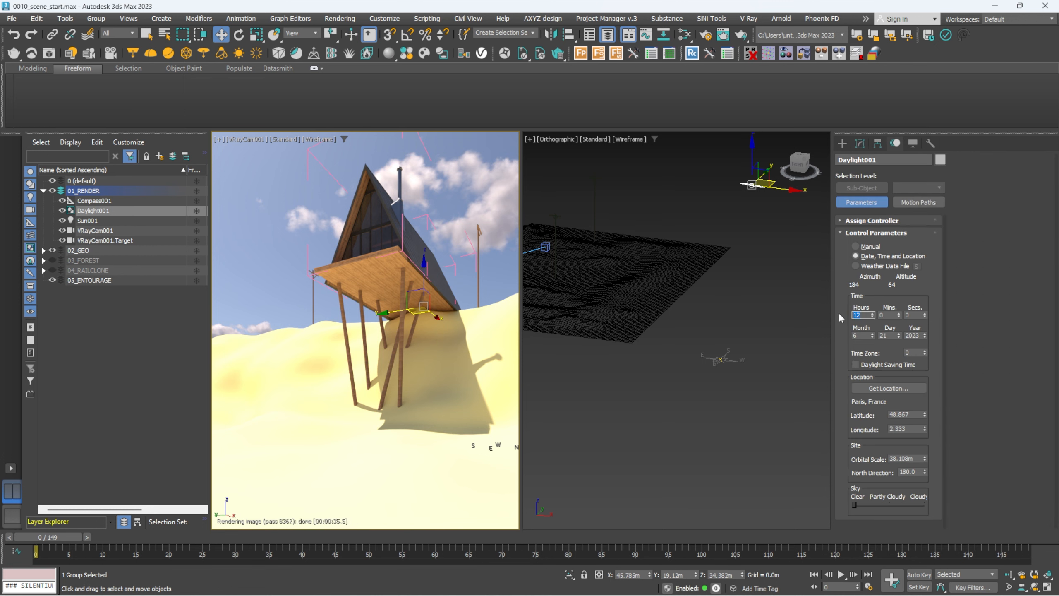
text(5)
key(Return)
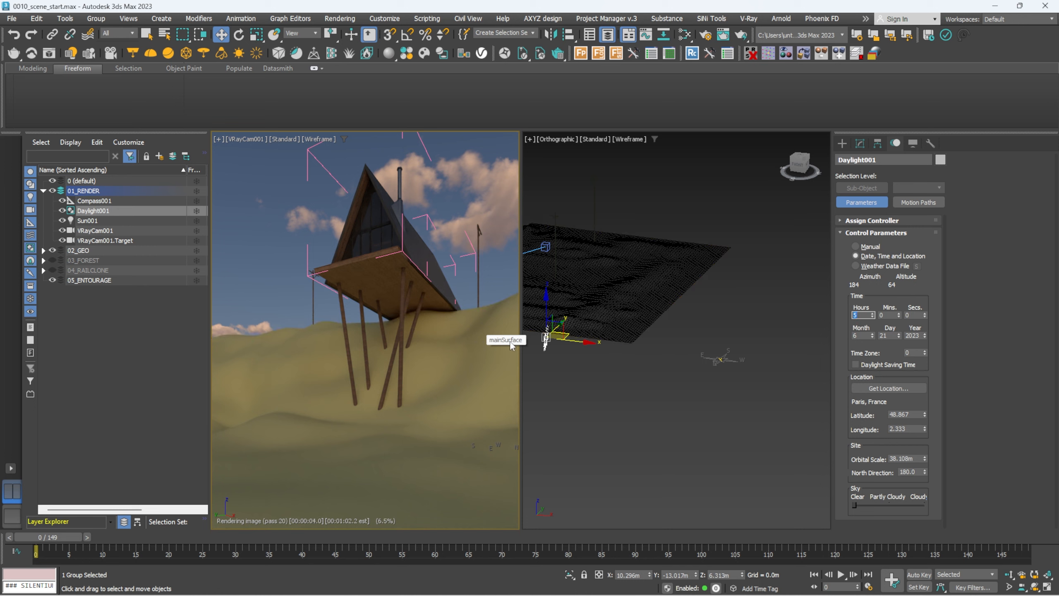
click(878, 314)
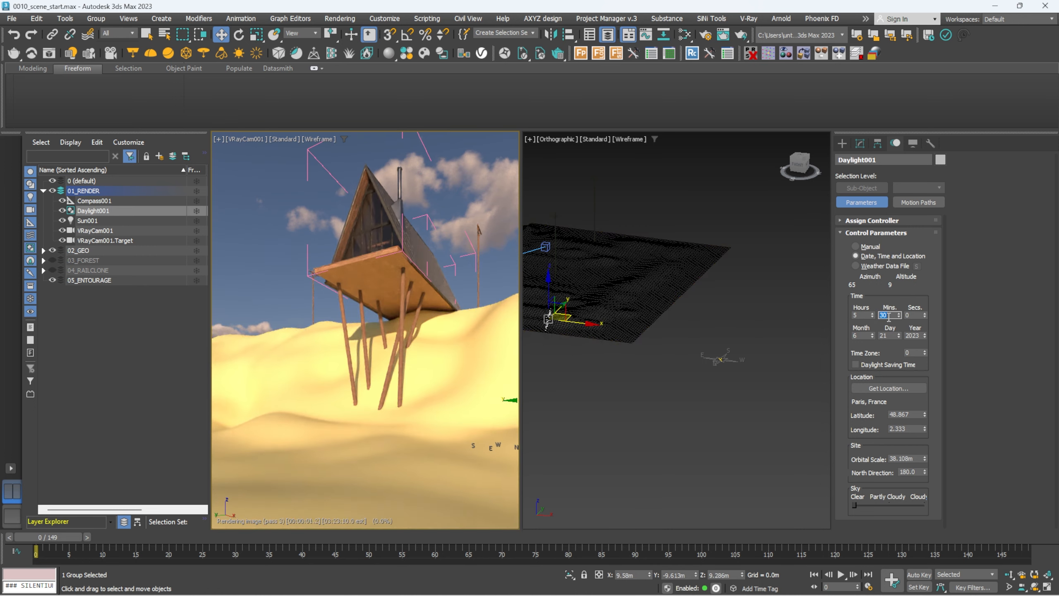
text(15)
key(Return)
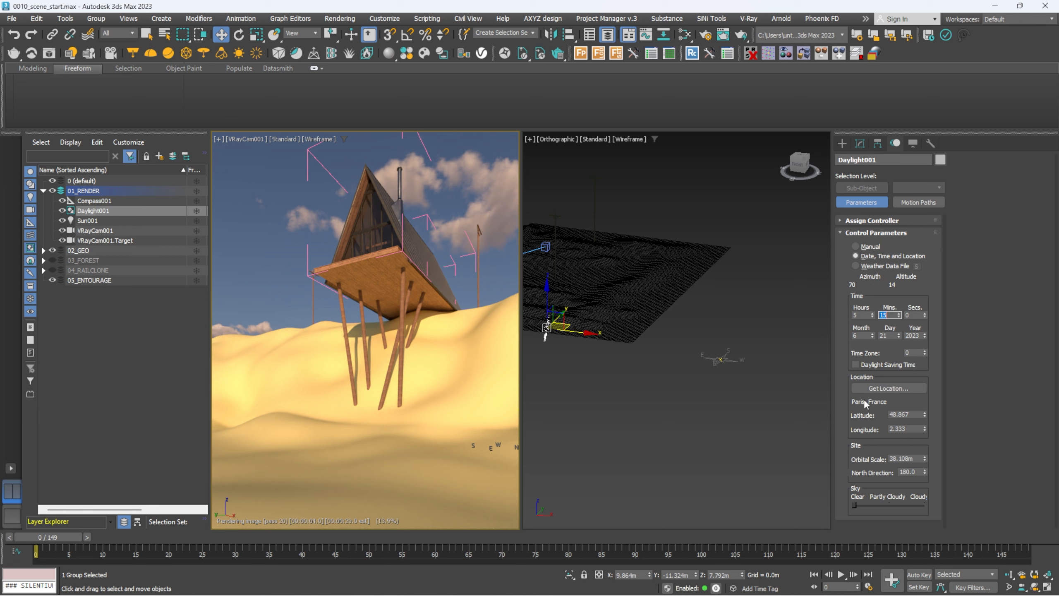
Select the camera of the rendered view and set its f-number to 16
click(246, 139)
click(267, 350)
click(860, 143)
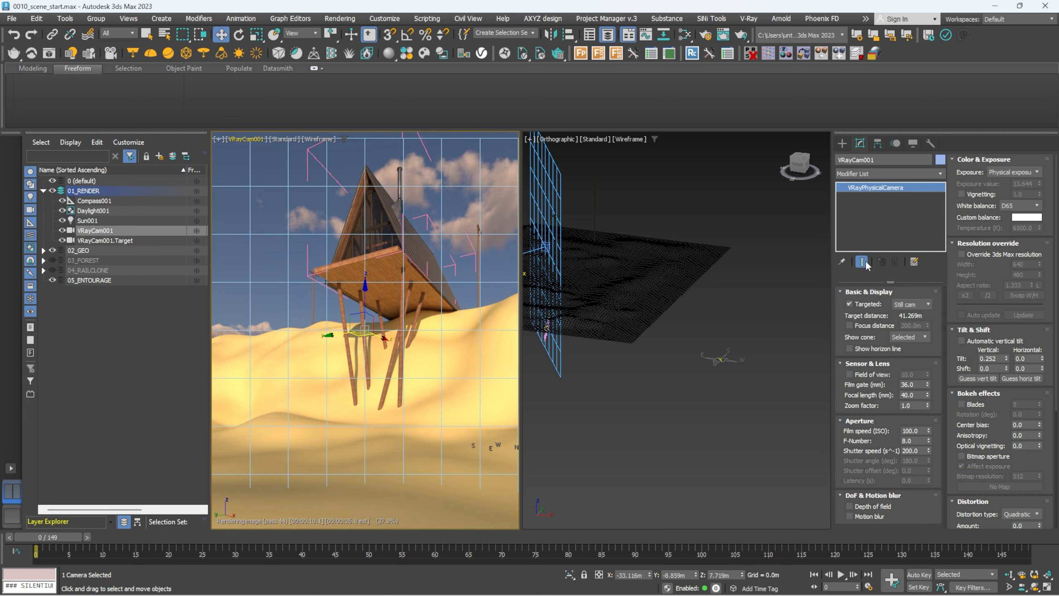
click(910, 442)
key(Return)
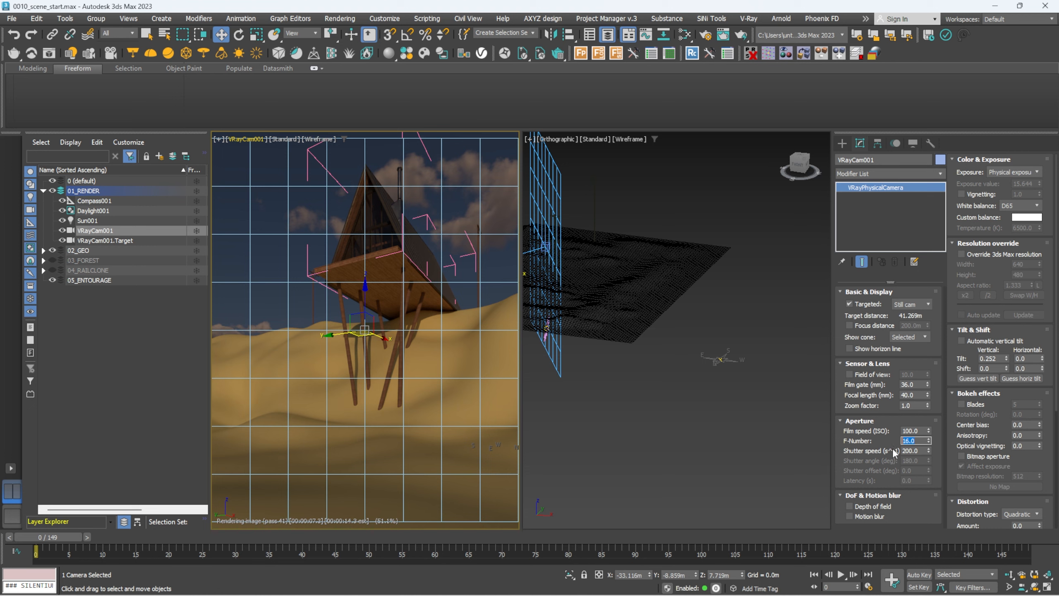
Try camera shutter speeds of 10 and 20, and settle on a shutter speed of 30
key(Tab)
text(10)
key(Return)
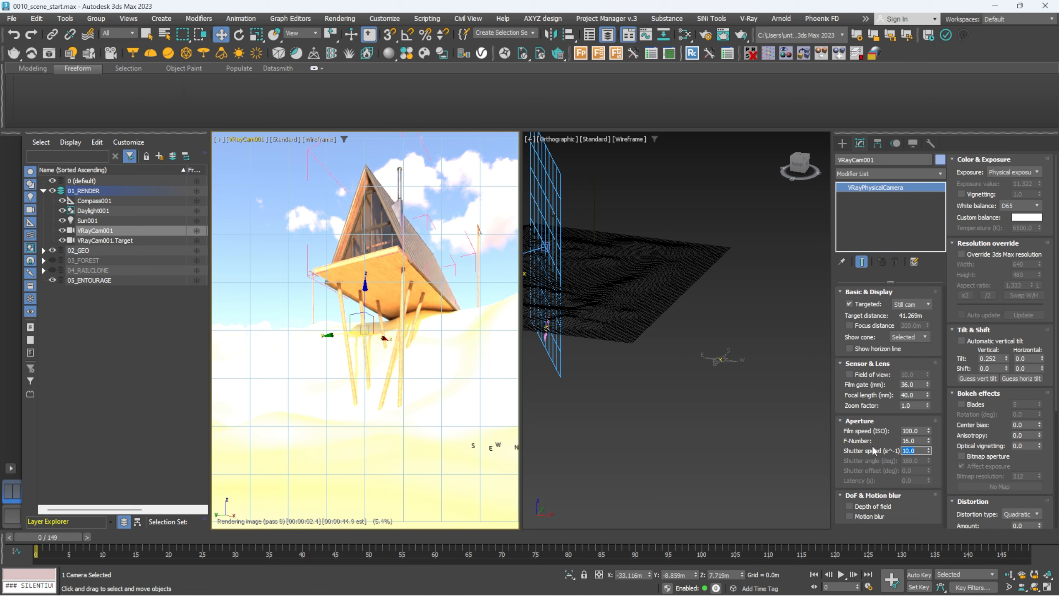
text(20)
key(Return)
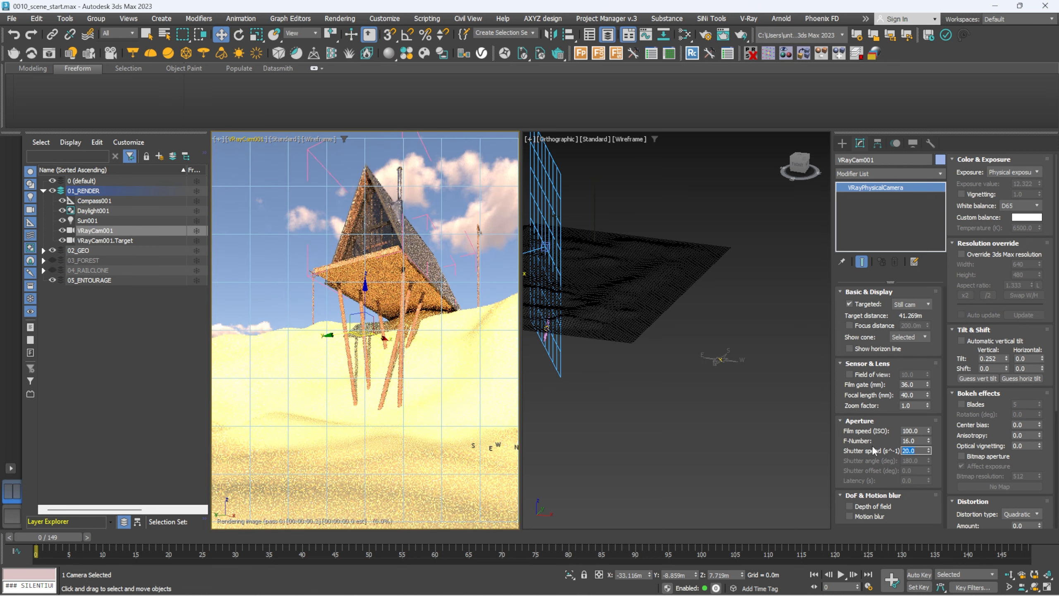
text(30)
key(Return)
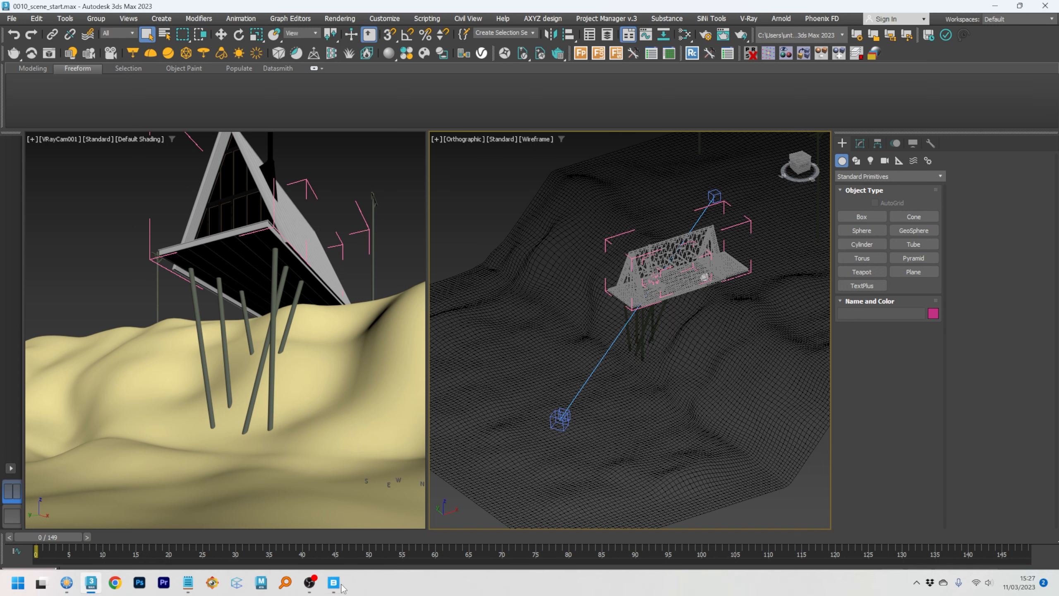
Switch to Quixel Bridge and browse the Ground category of the surfaces library
click(335, 584)
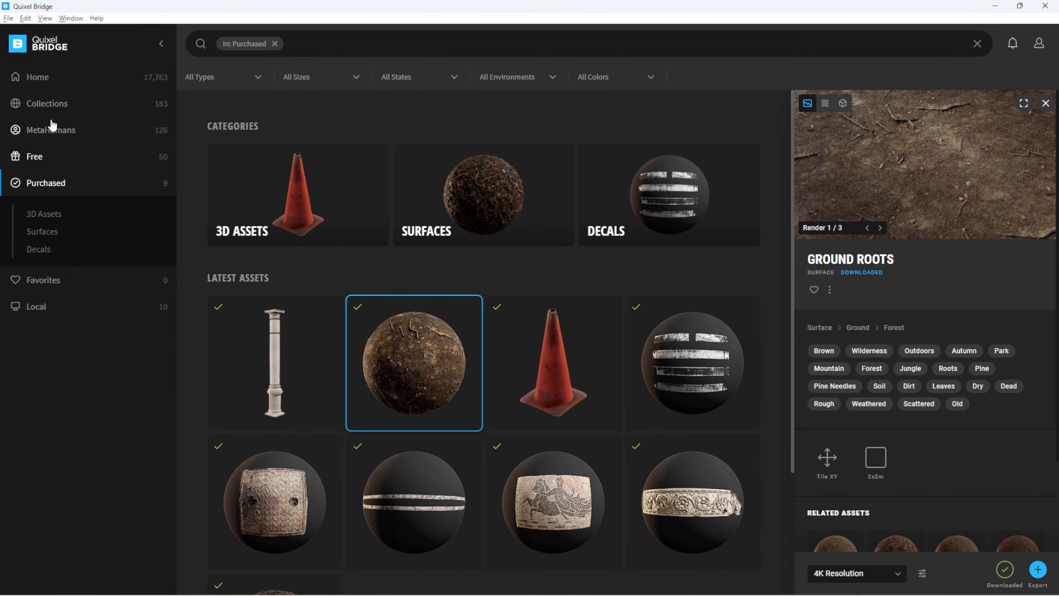
click(19, 77)
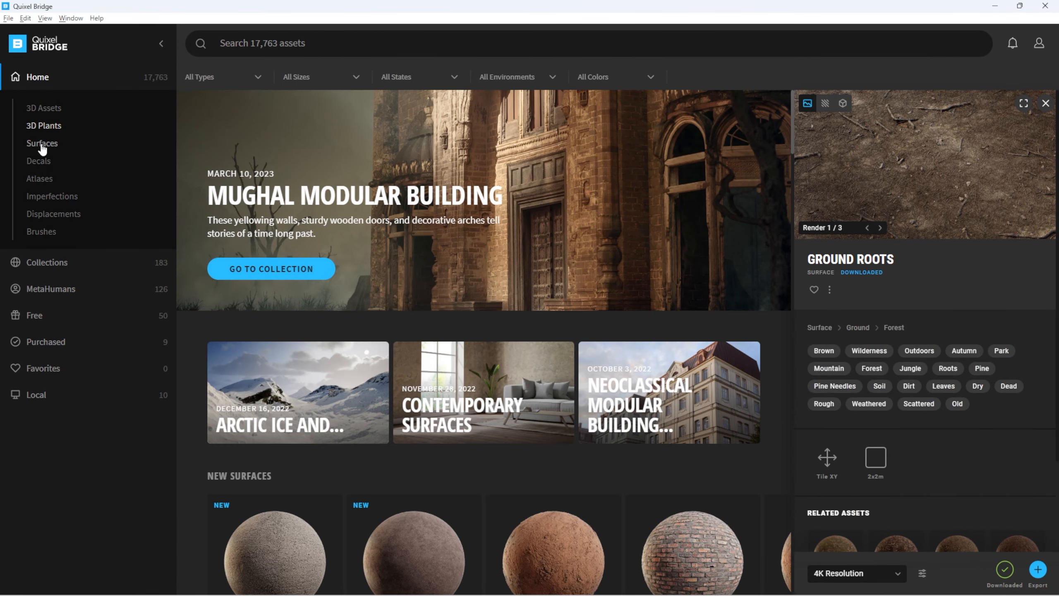
click(43, 143)
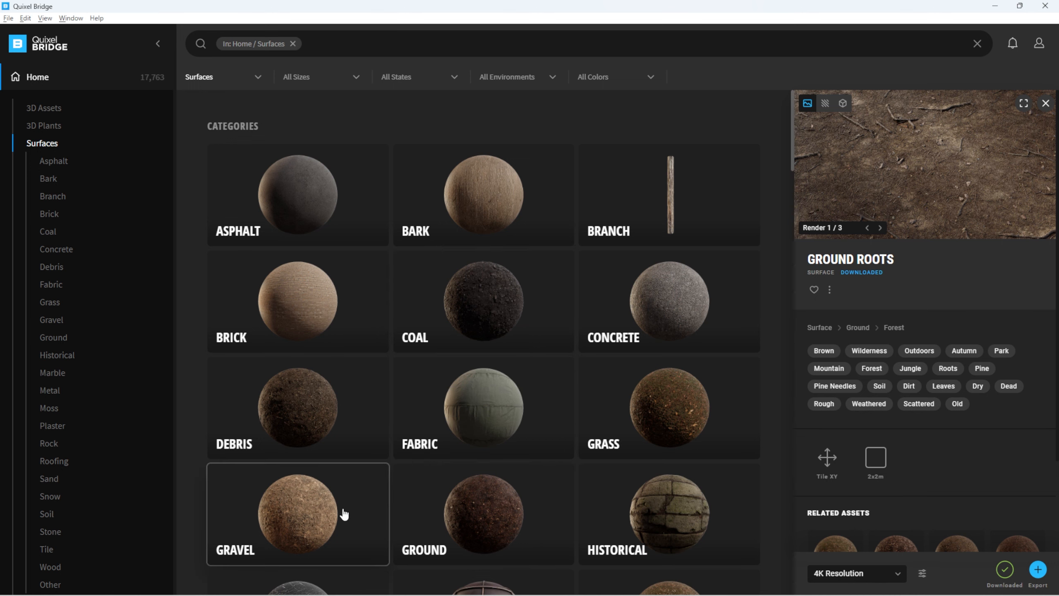
click(498, 537)
scroll(527, 347, down, 5)
scroll(530, 352, down, 10)
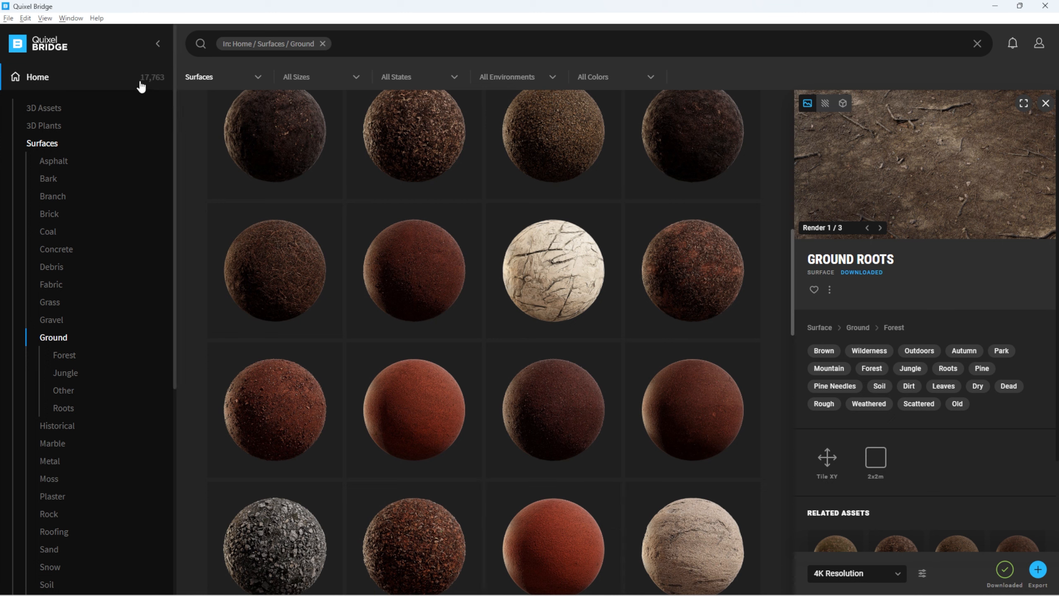
Look up the library path in the Bridge preferences and inspect its Downloaded\surface\ground_forest_vliucgi folder, keeping the path as it is
click(25, 19)
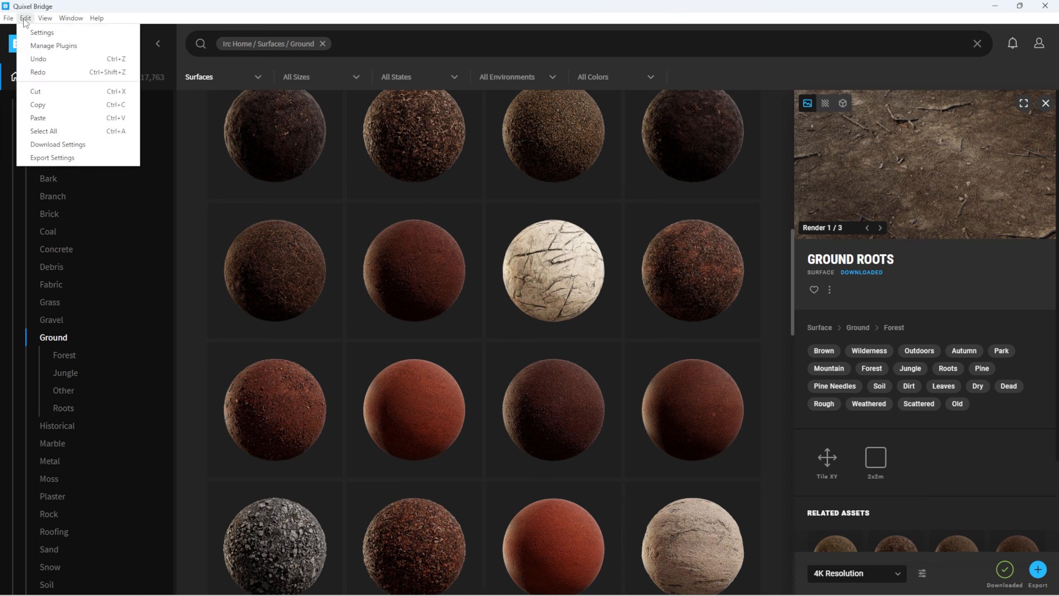
click(50, 33)
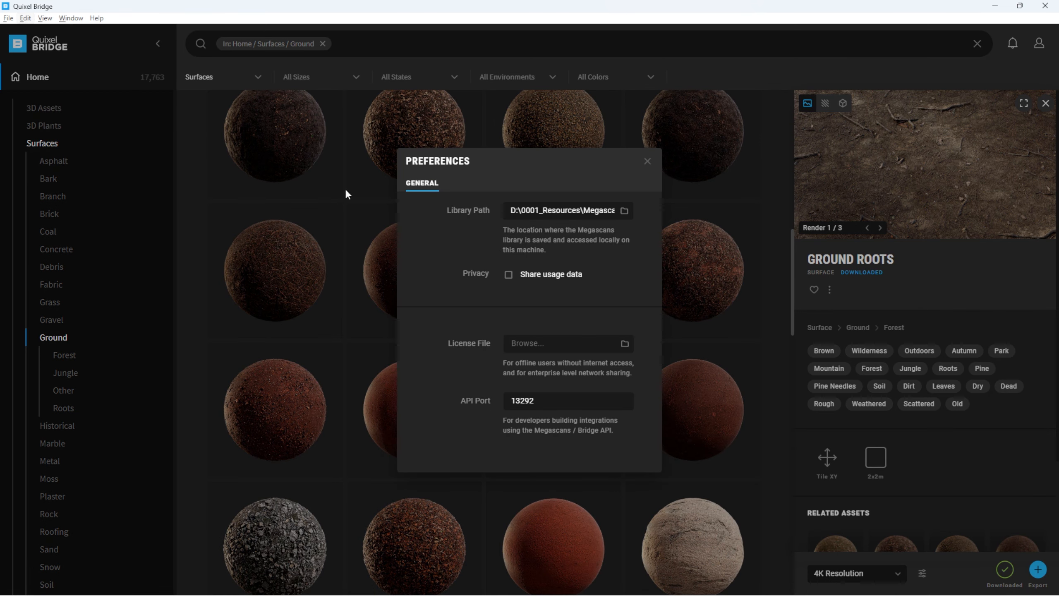
click(625, 210)
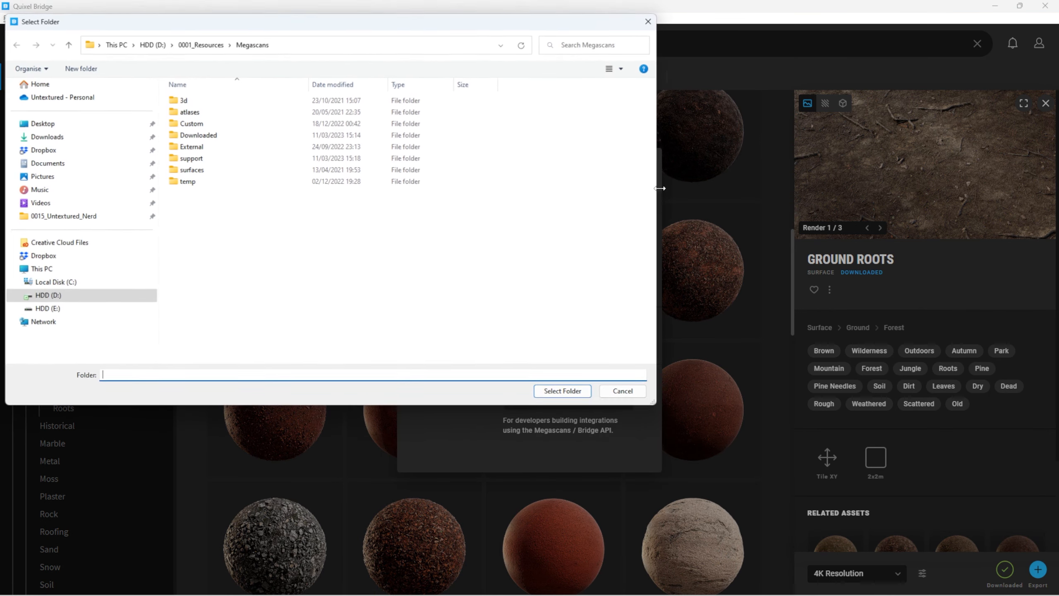
double_click(198, 135)
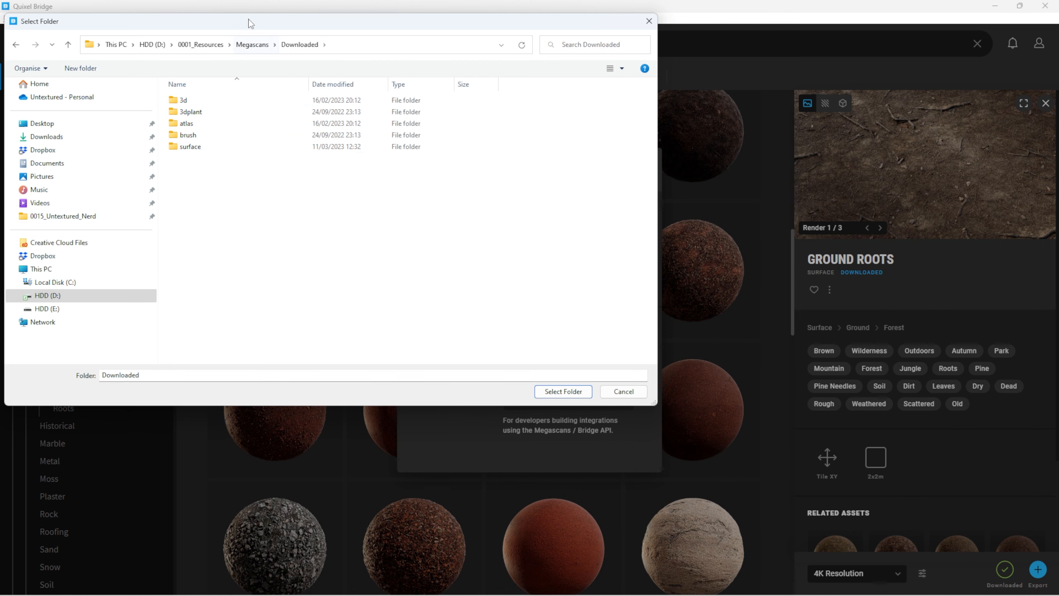
drag(249, 23, 312, 86)
double_click(254, 209)
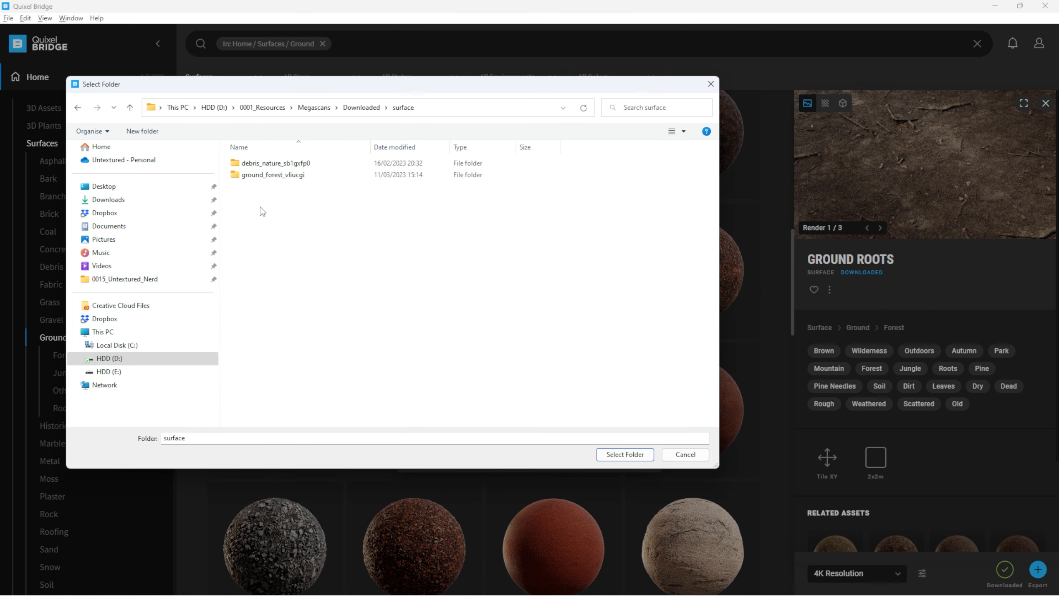
click(276, 179)
double_click(276, 175)
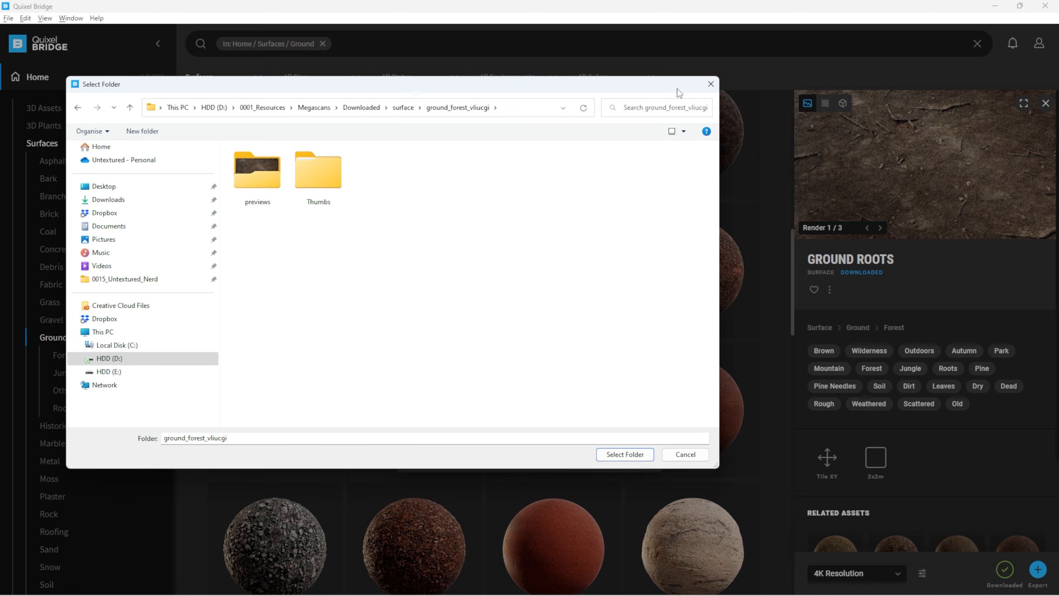
click(711, 84)
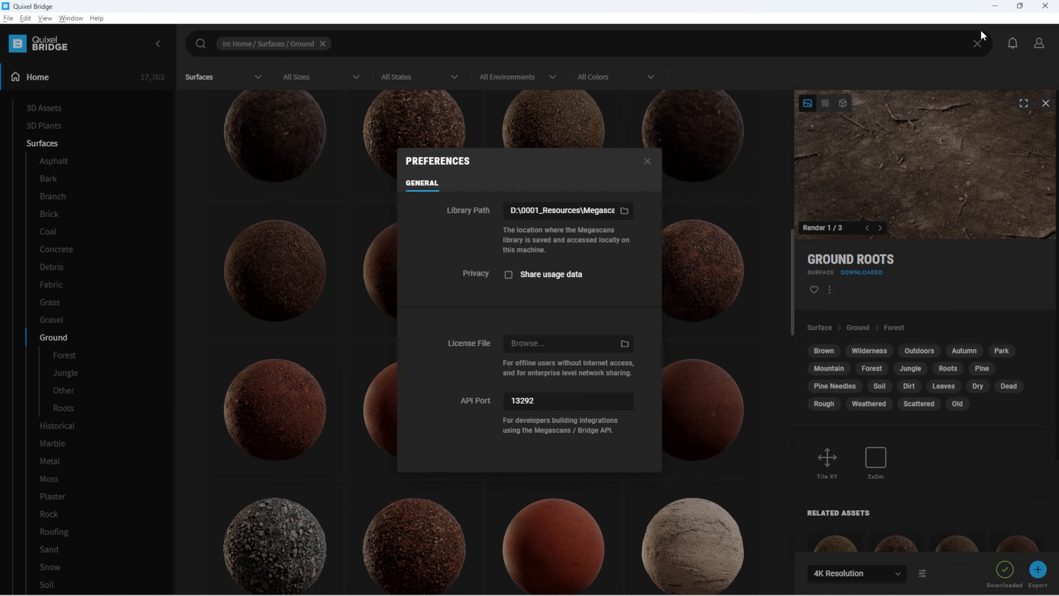
Switch back to 3ds Max and load all the vliucgi_8K maps from the maps folder into Material Texture Loader
click(1046, 6)
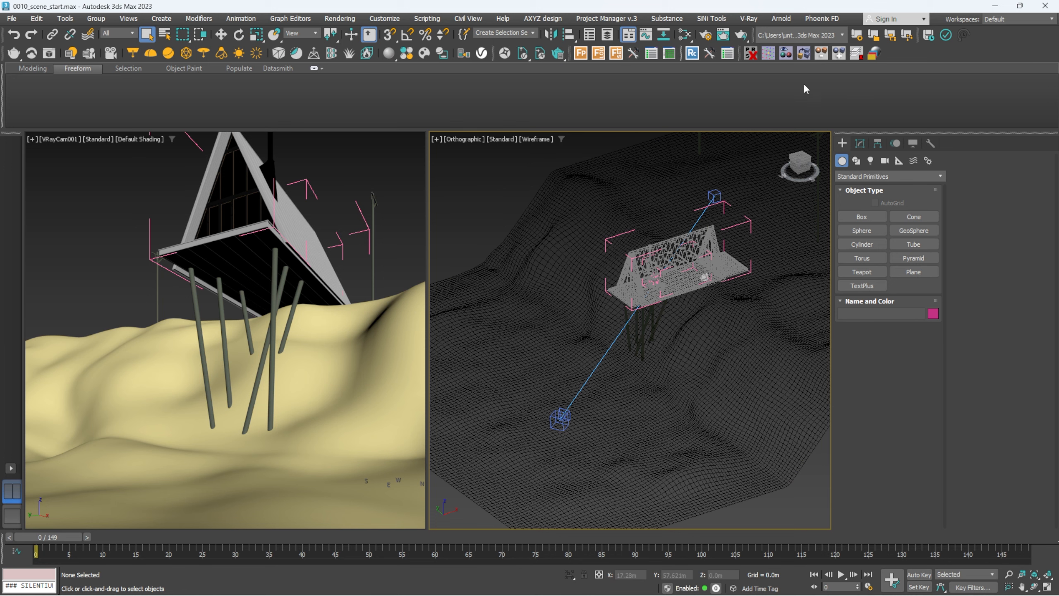
click(873, 55)
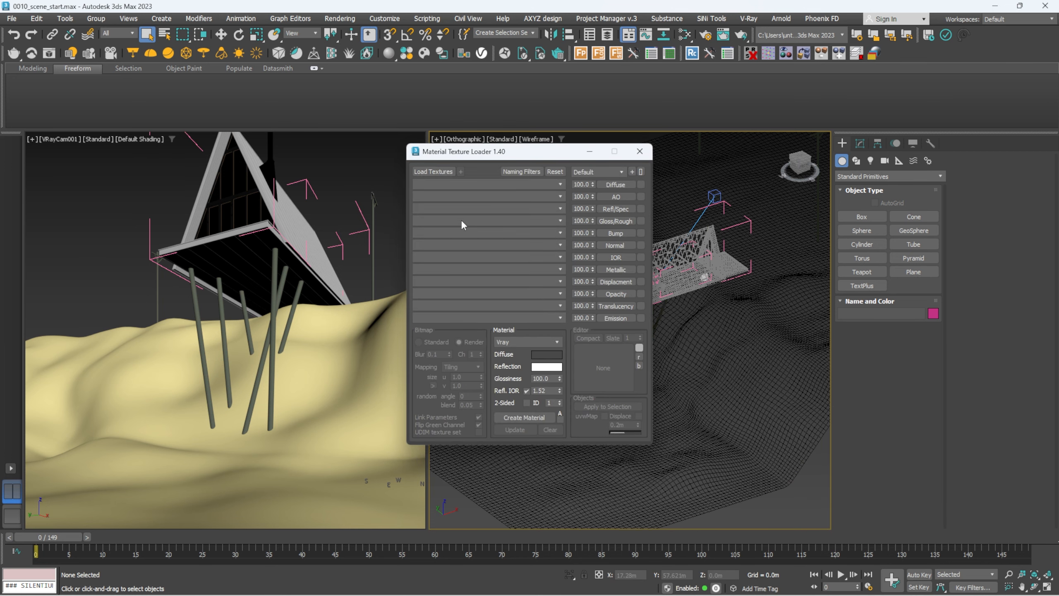
click(434, 171)
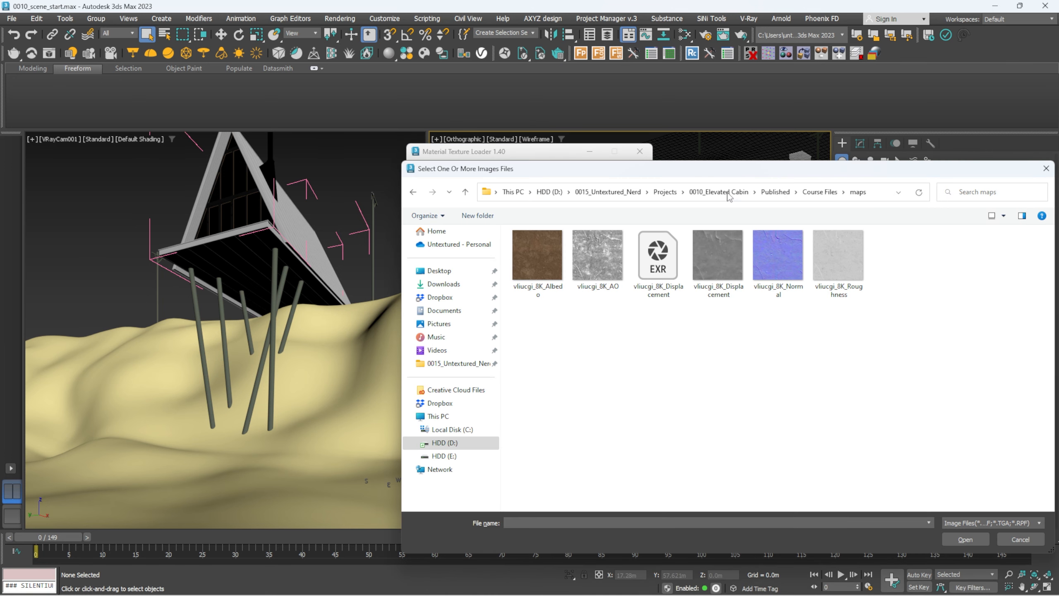
drag(764, 173, 649, 173)
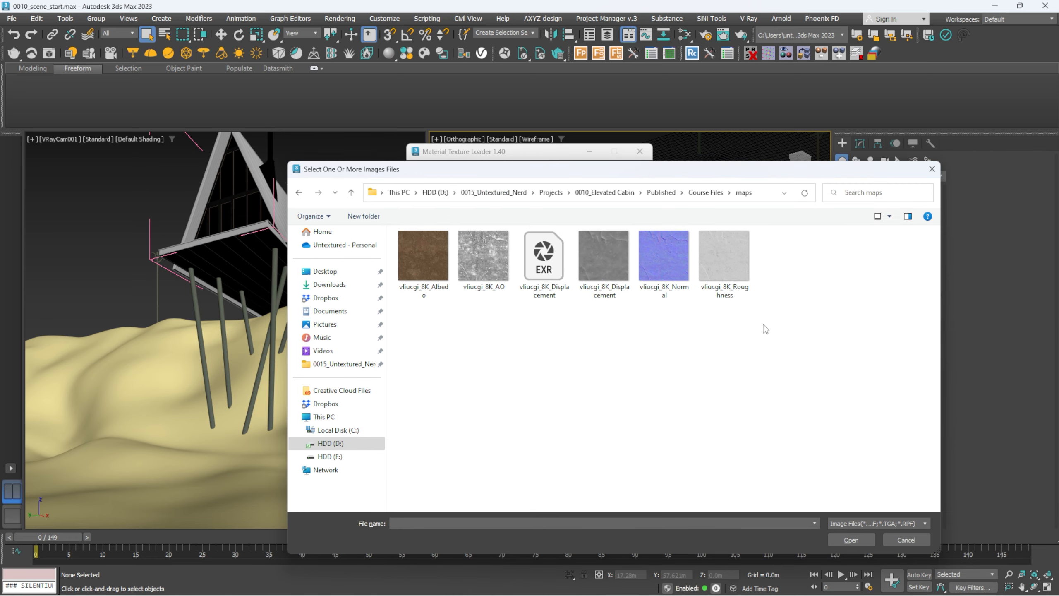
drag(764, 327, 480, 304)
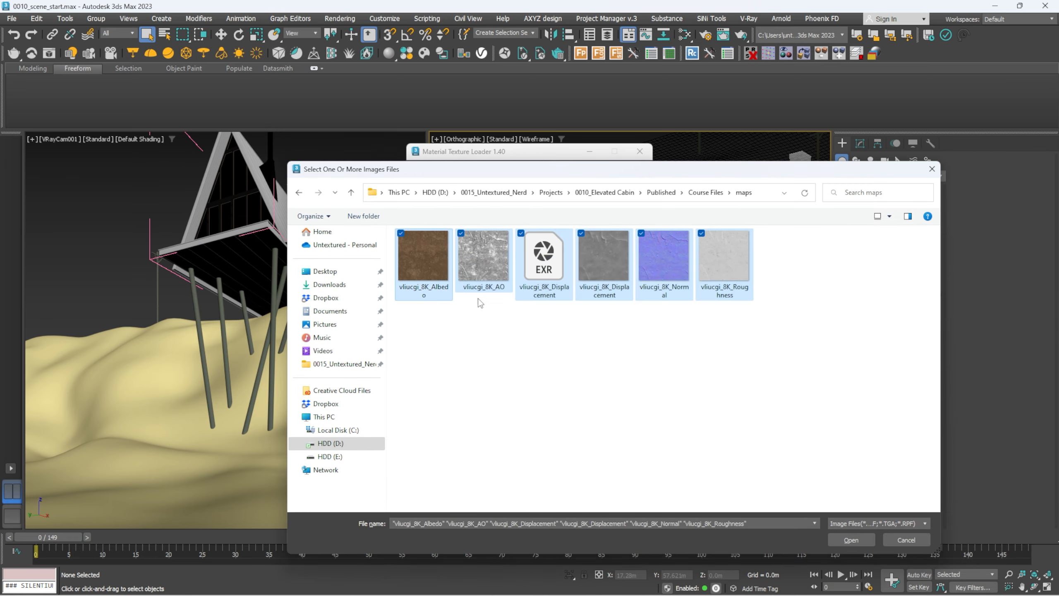
click(848, 539)
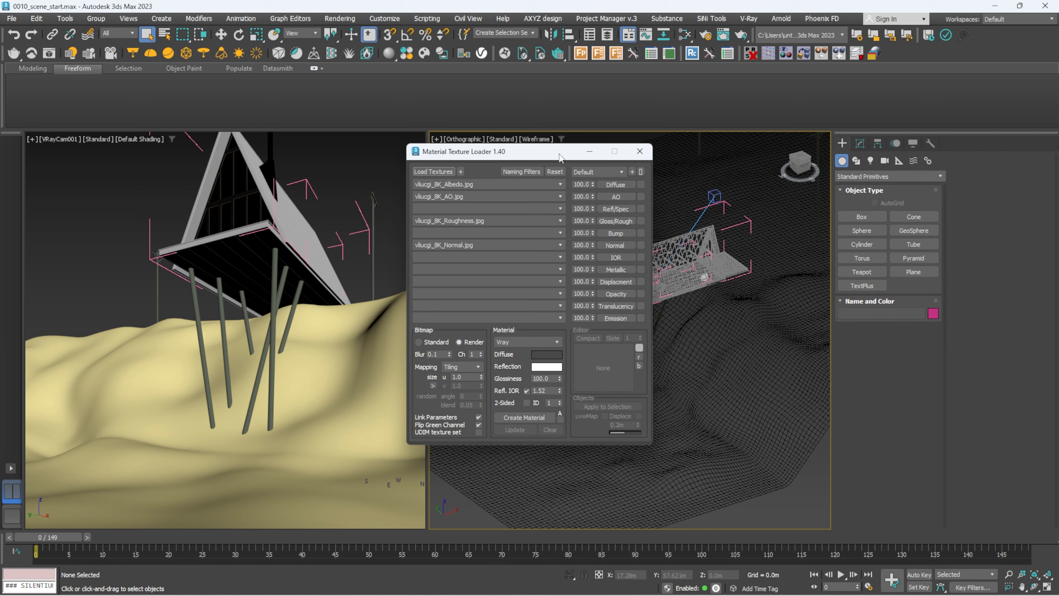
Assign vliucgi_8K_Displacement.exr as the displacement map in Material Texture Loader
drag(560, 158, 578, 165)
click(558, 218)
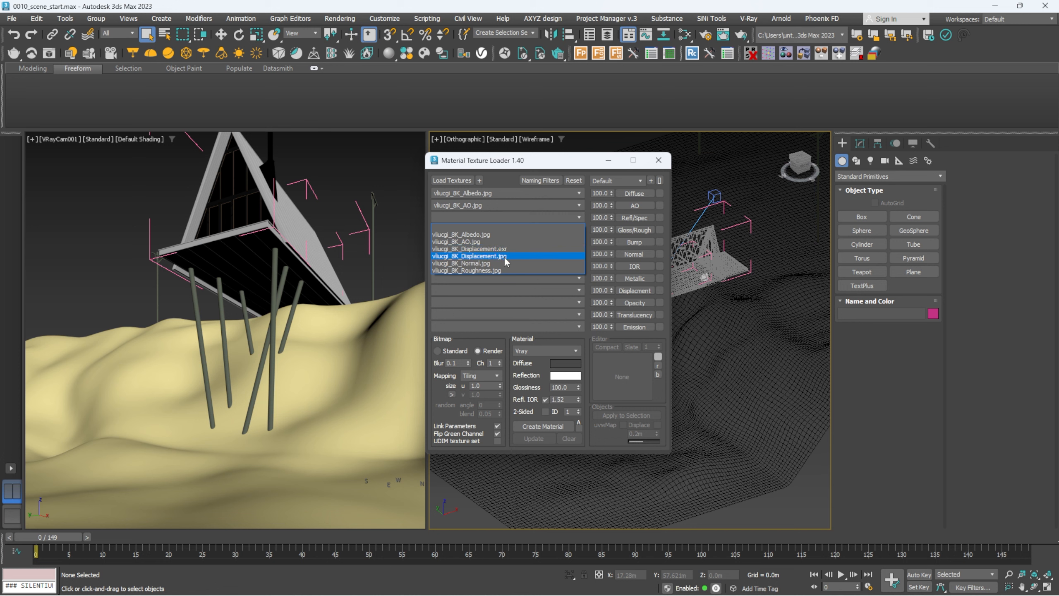
click(578, 295)
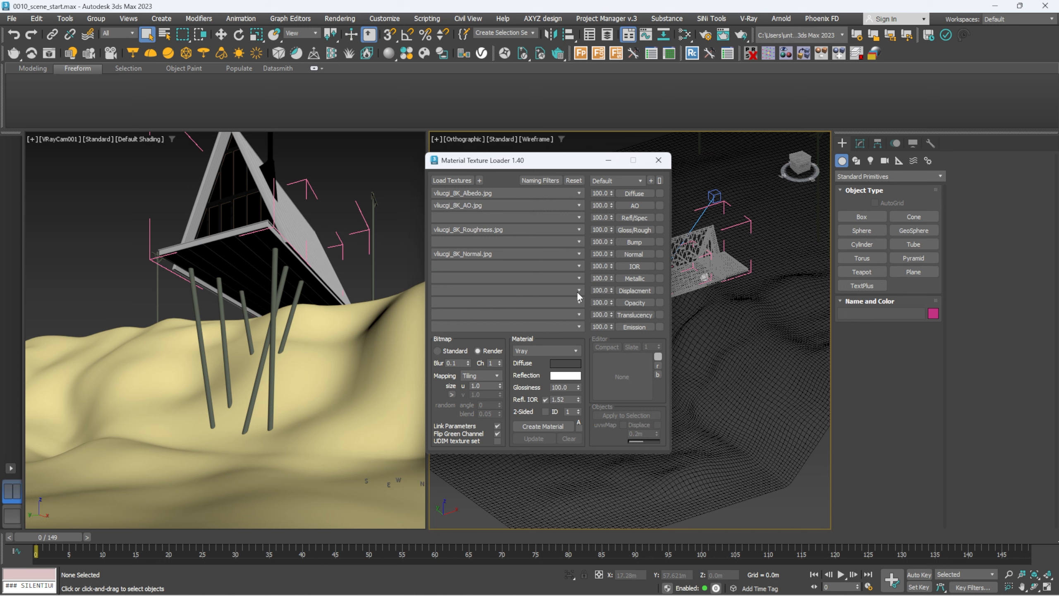
click(548, 290)
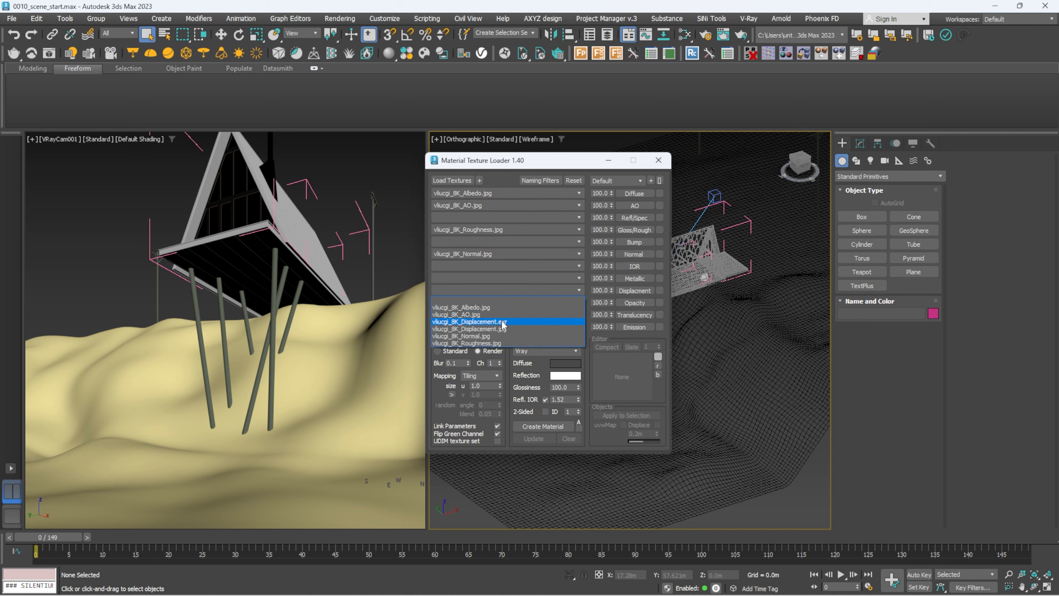
click(502, 322)
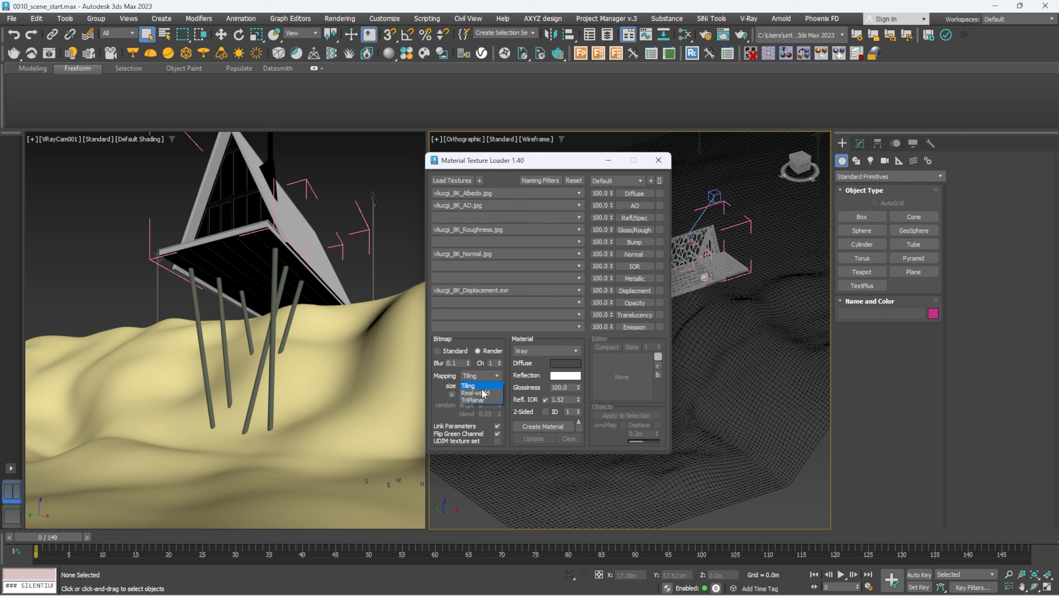
Set the bitmap mapping to Real-world with a size of 4 m
click(483, 393)
double_click(491, 384)
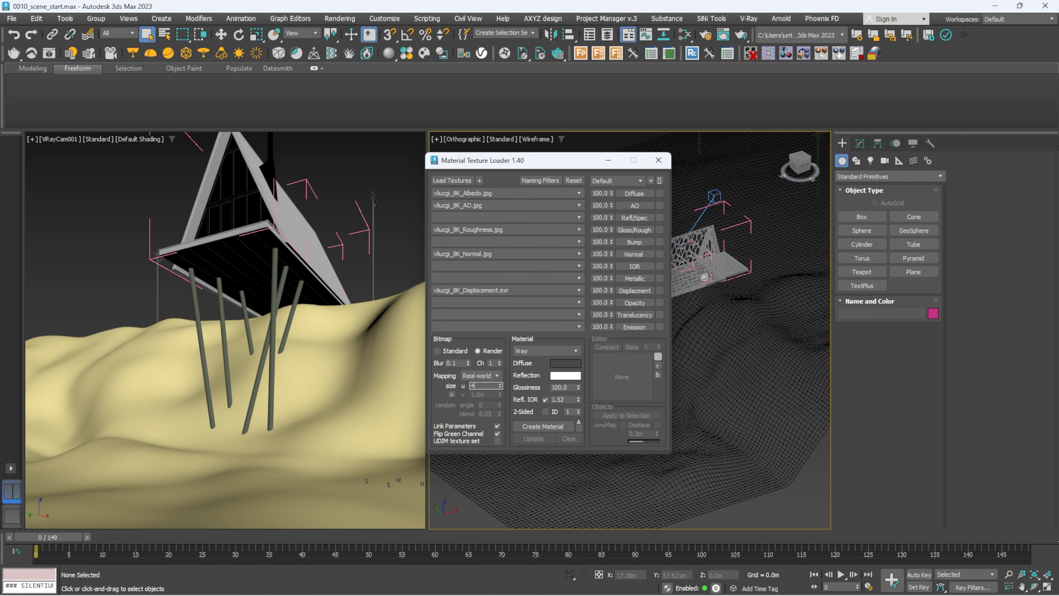
text(4)
key(Return)
Darken the material's reflection colour to a neutral grey with a value of 37
click(566, 375)
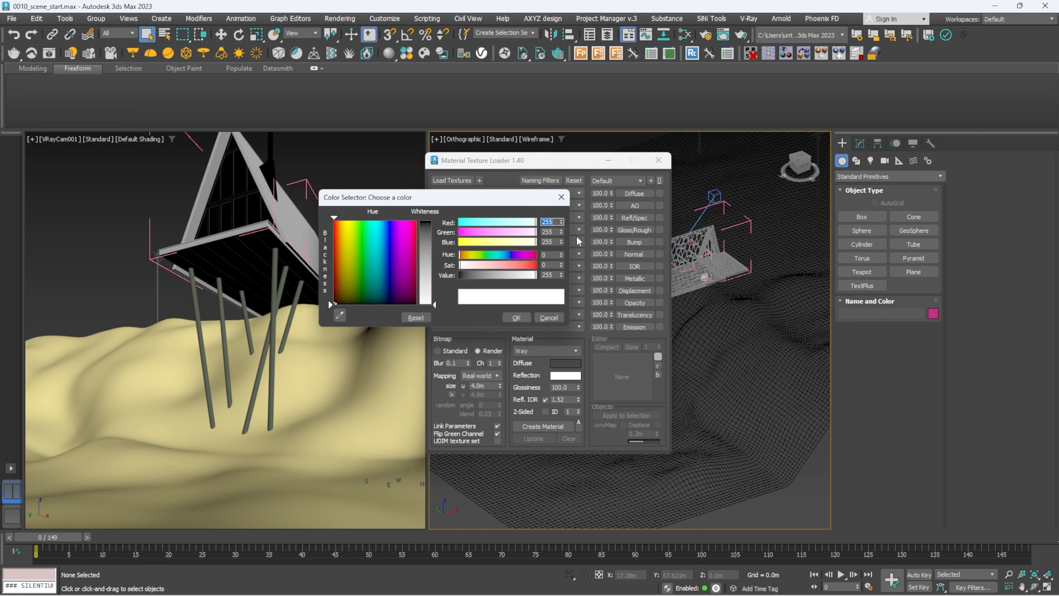
drag(429, 303, 429, 232)
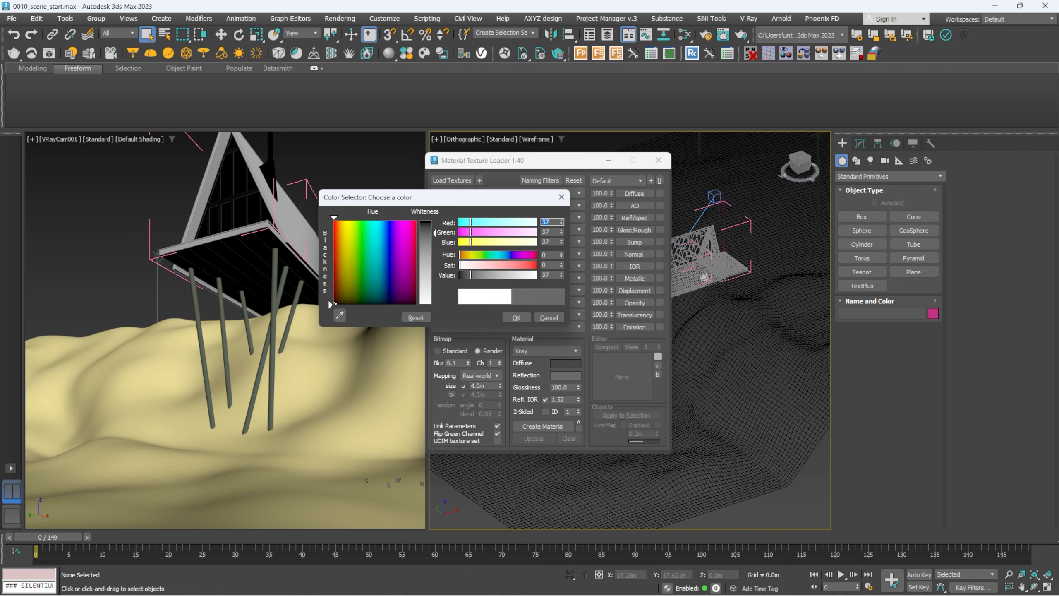
click(517, 318)
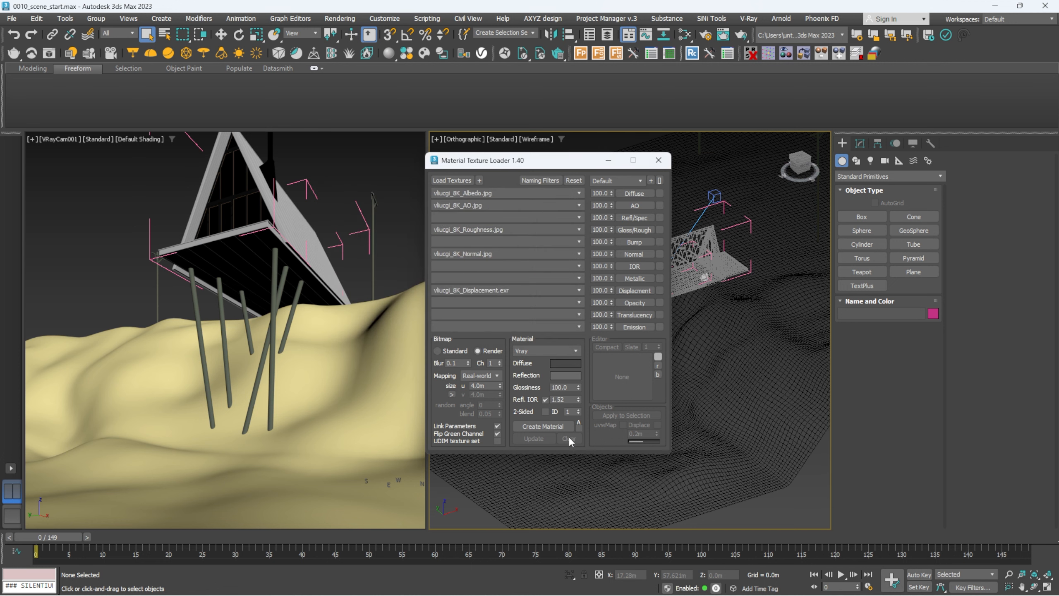
Create the V-Ray material from the loaded maps and name it M_groundSurface
click(555, 425)
drag(512, 299, 388, 281)
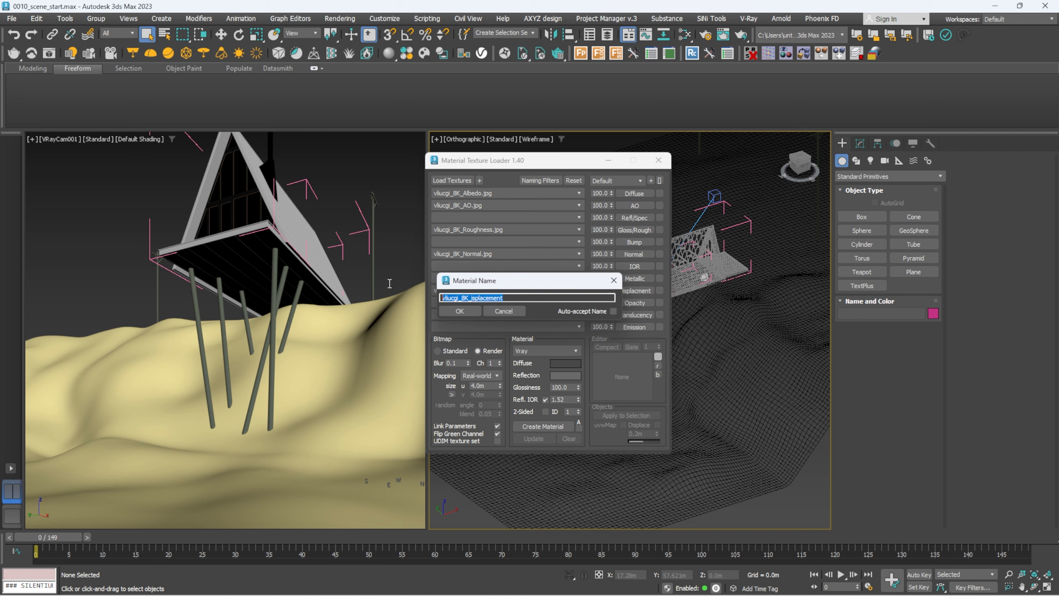
text(M_groundSurface)
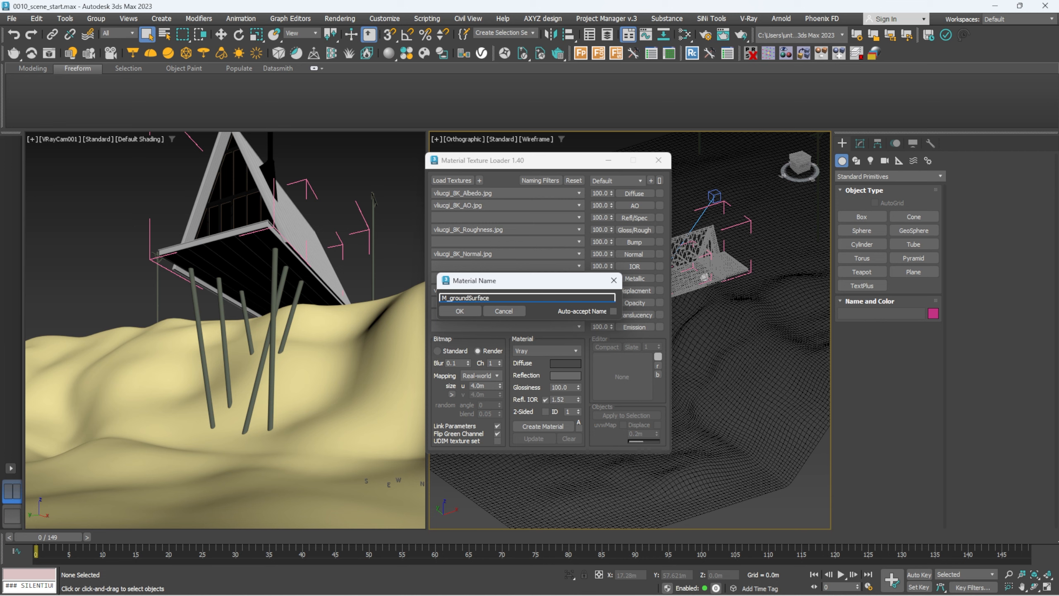
key(Return)
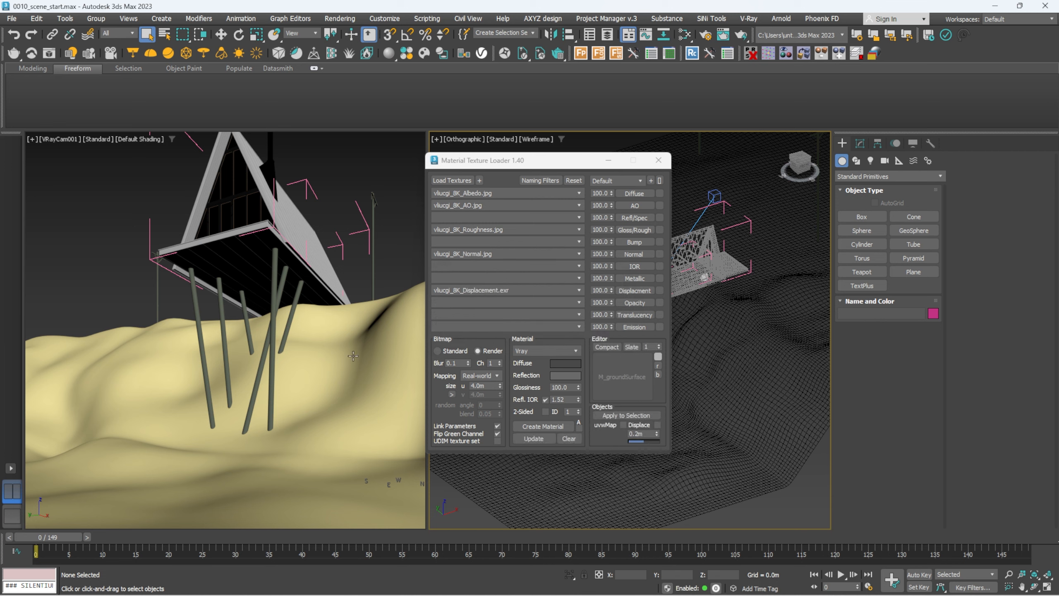
Apply M_groundSurface to the terrain with displacement enabled at 1 m, and close Material Texture Loader
click(343, 363)
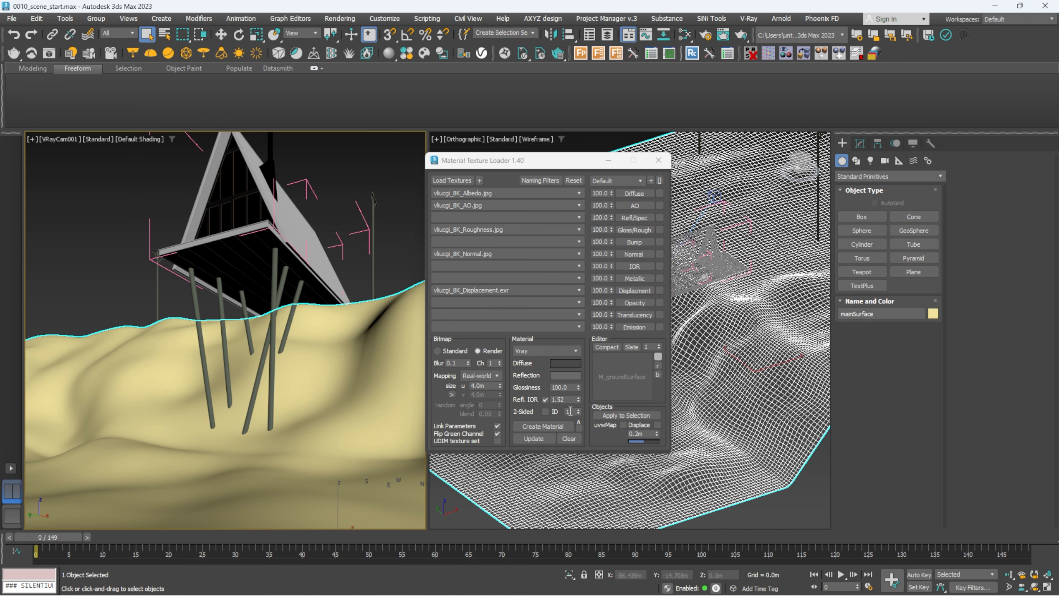
click(657, 425)
drag(648, 433, 599, 437)
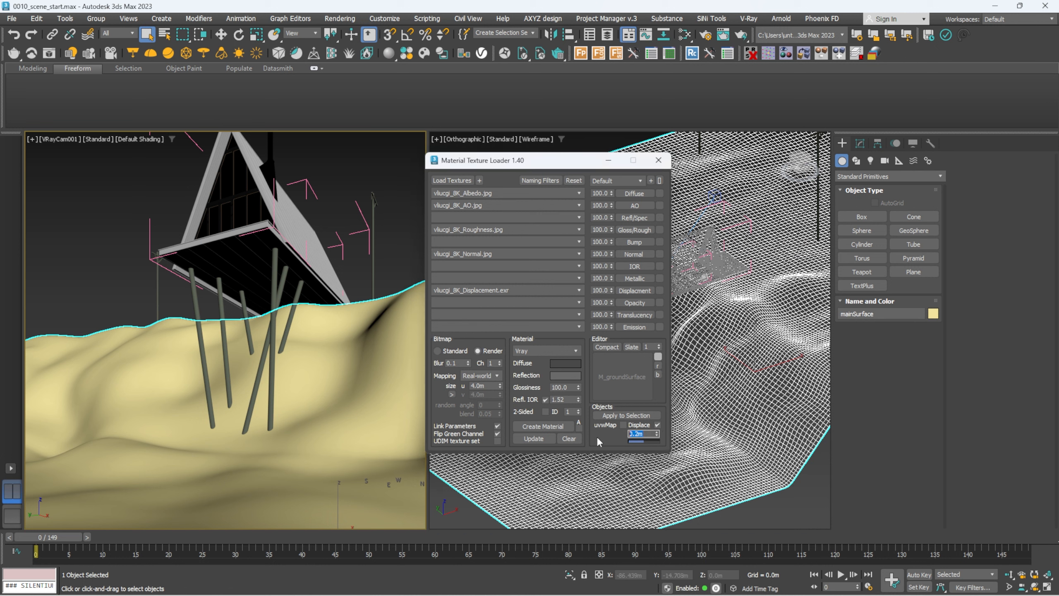
text(1)
key(Return)
click(624, 415)
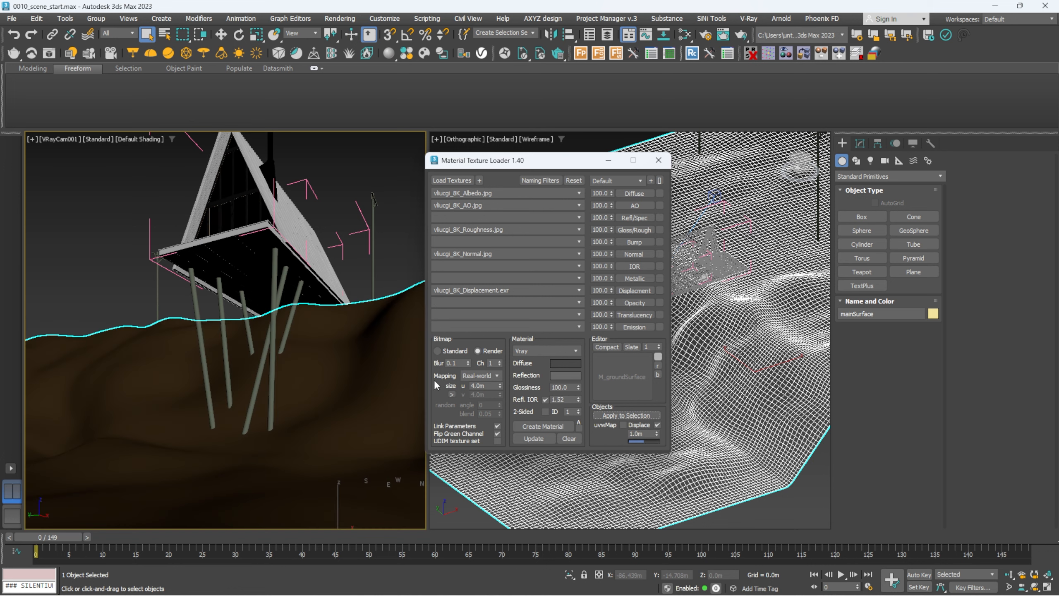
click(658, 160)
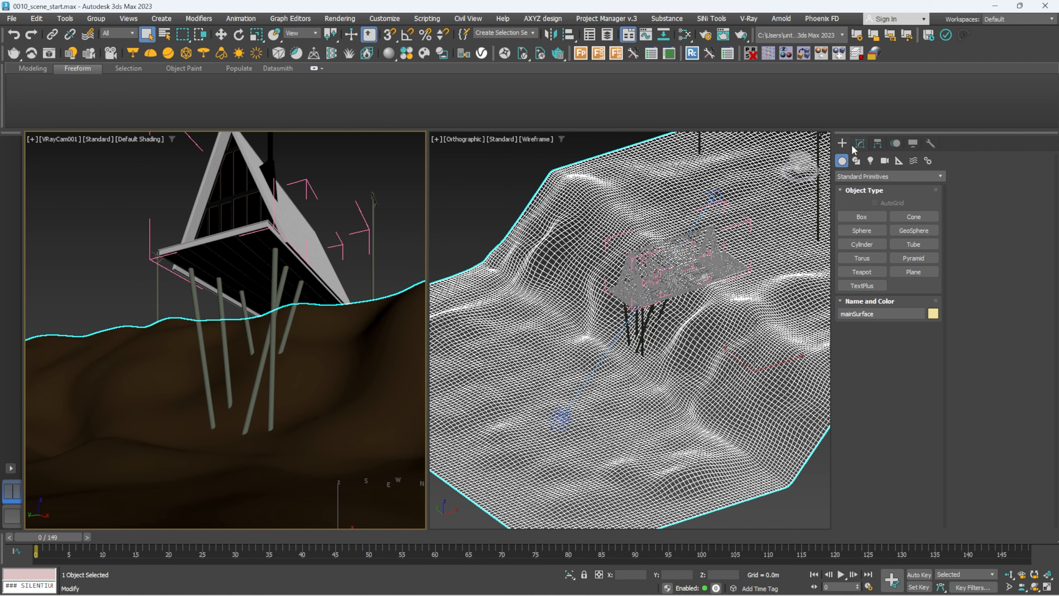
Add an Edit Poly modifier to the terrain between TurboSmooth and VRayDisplacementMod
click(860, 143)
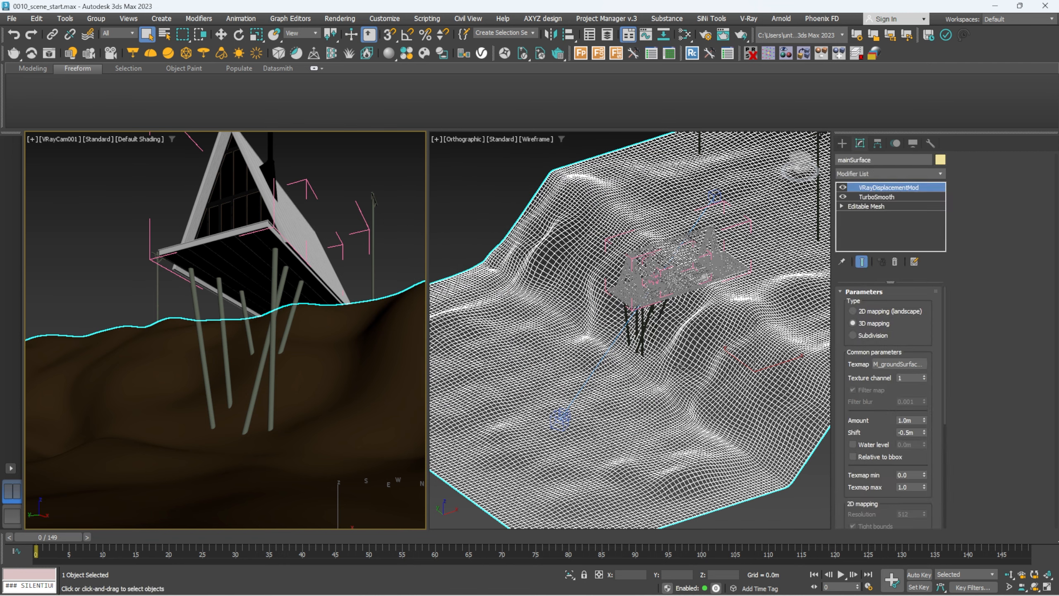
scroll(680, 367, down, 5)
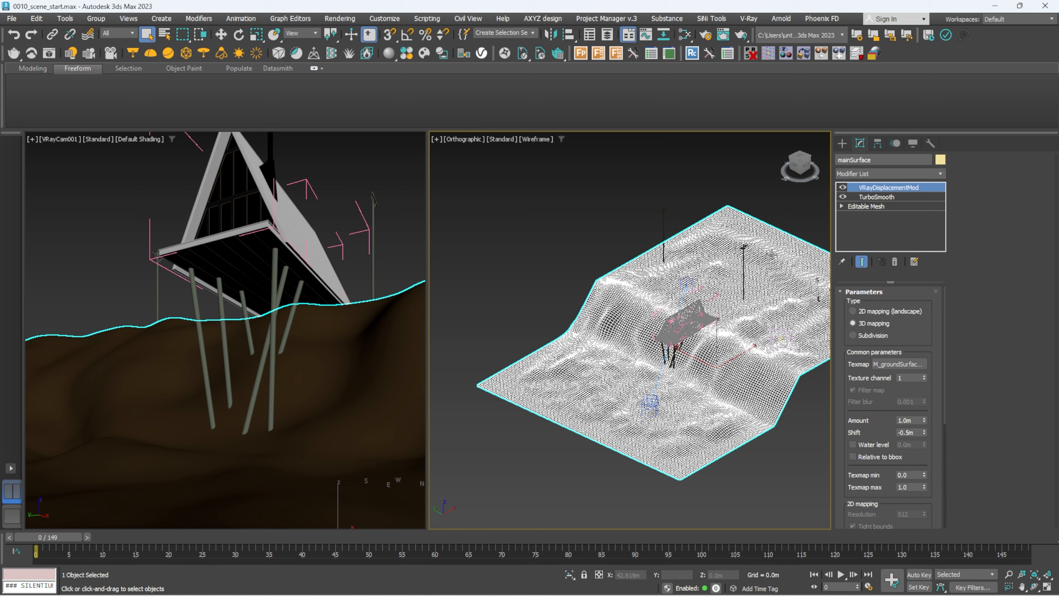
click(871, 198)
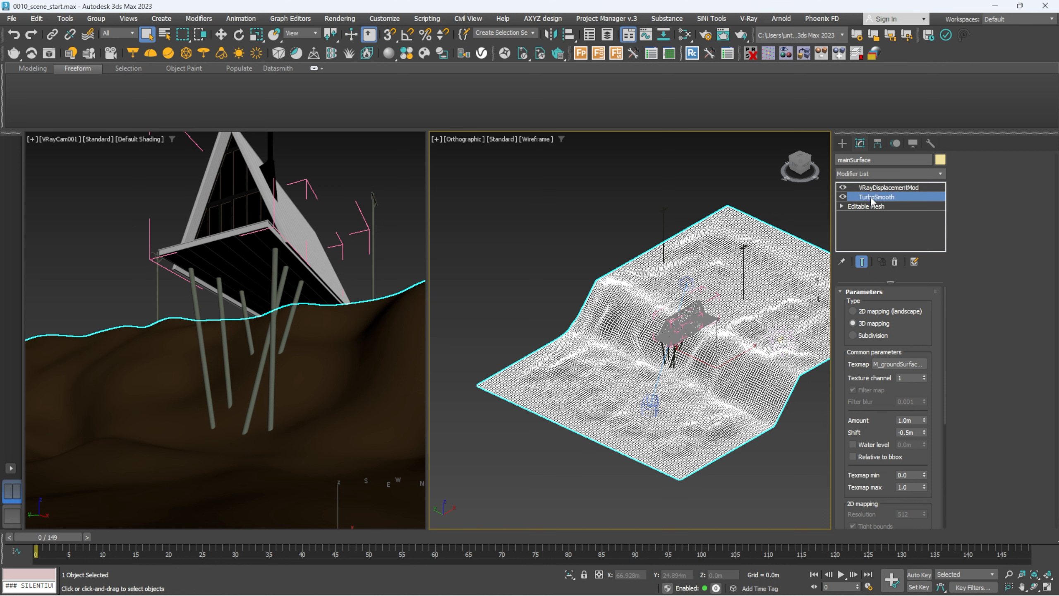
click(878, 173)
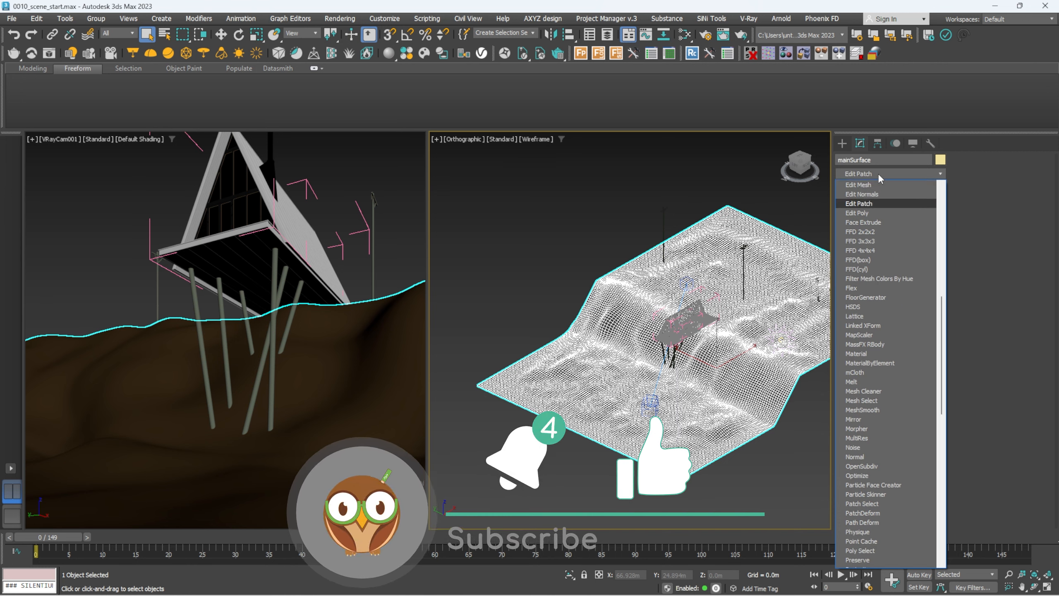
click(862, 193)
Select all terrain polygons visible in the VRayCam001 view, at polygon level with backface culling on
click(853, 196)
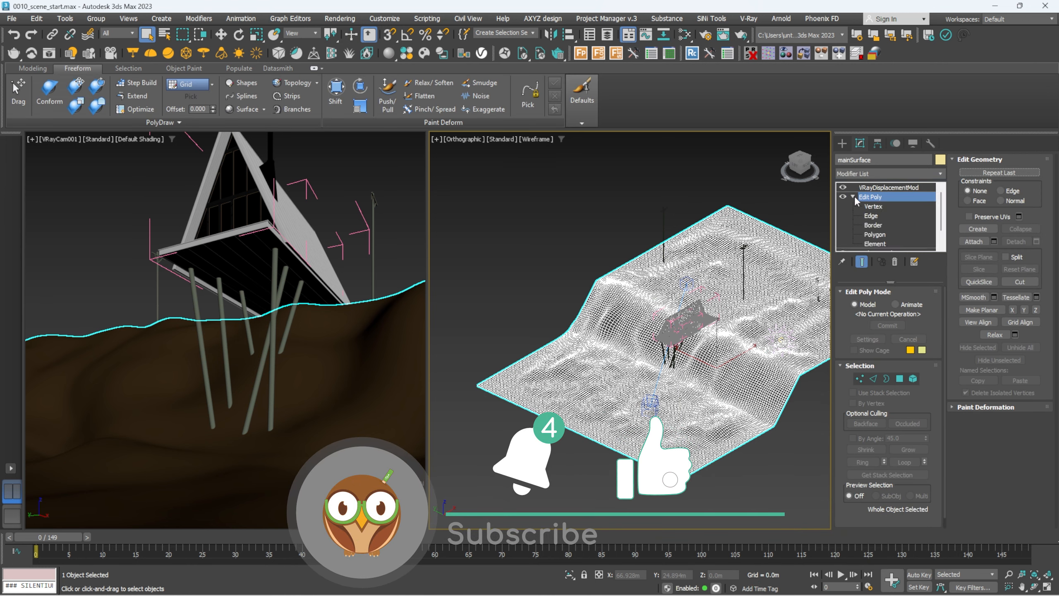
click(875, 235)
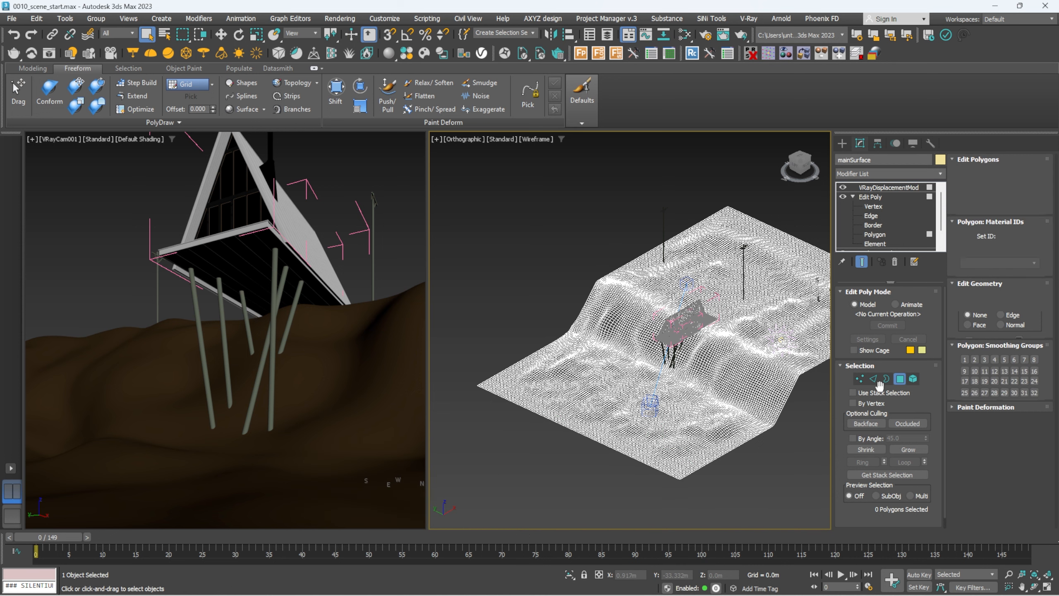
click(866, 423)
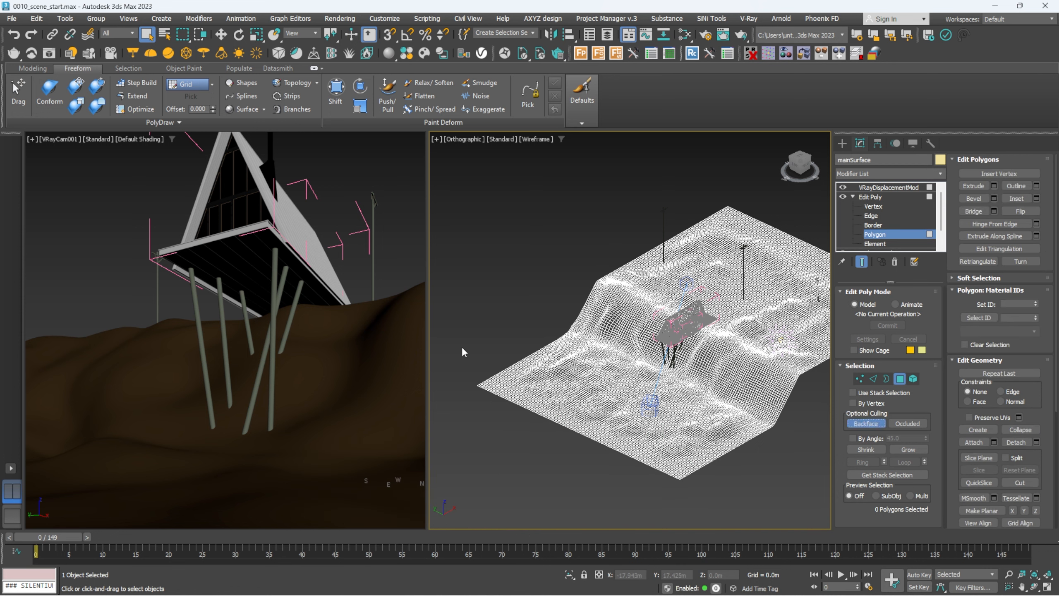
click(27, 287)
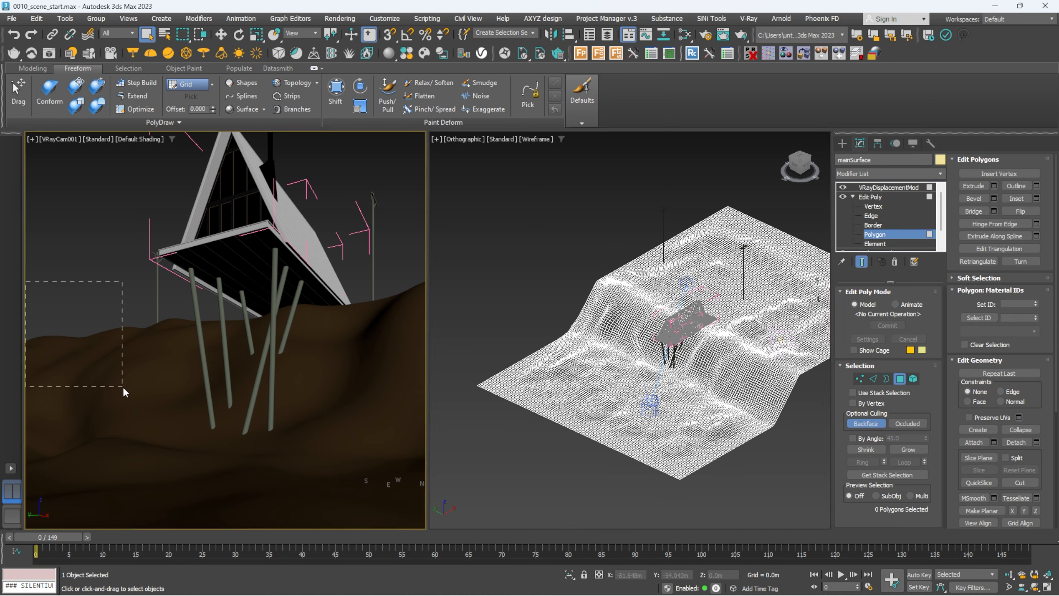
drag(421, 521, 425, 529)
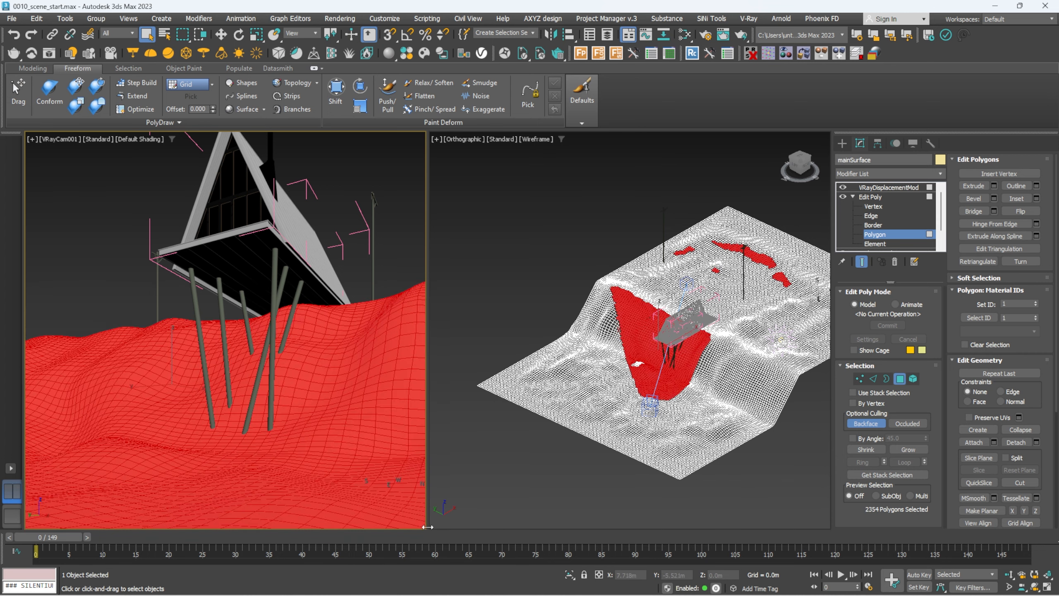
Add the small patch of missed polygons near the camera side of the slope to the selection
scroll(670, 352, up, 5)
scroll(671, 353, up, 4)
scroll(584, 367, down, 4)
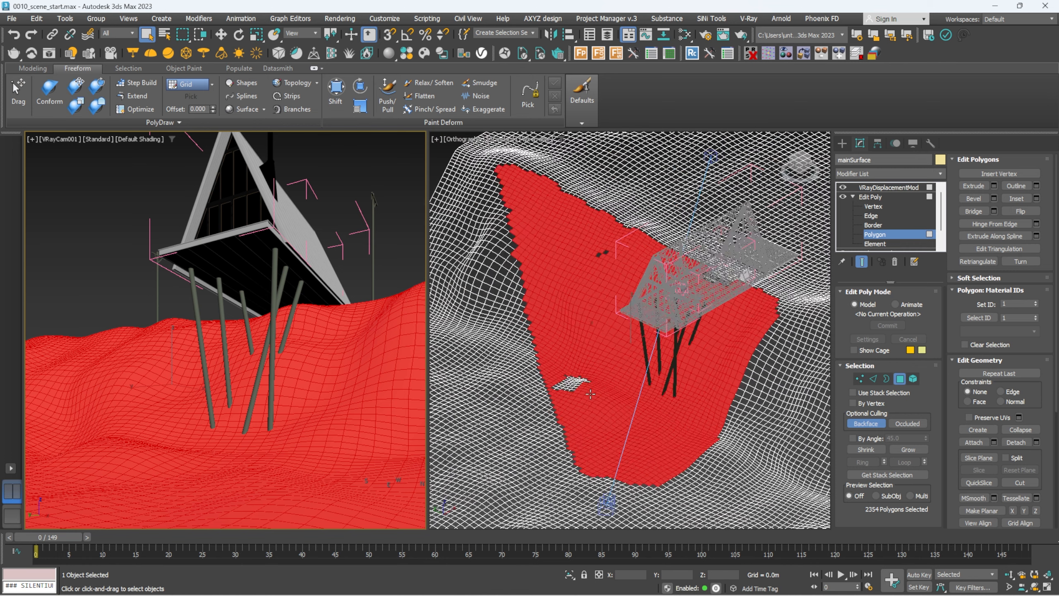
scroll(579, 384, up, 3)
scroll(558, 381, up, 2)
right_click(560, 383)
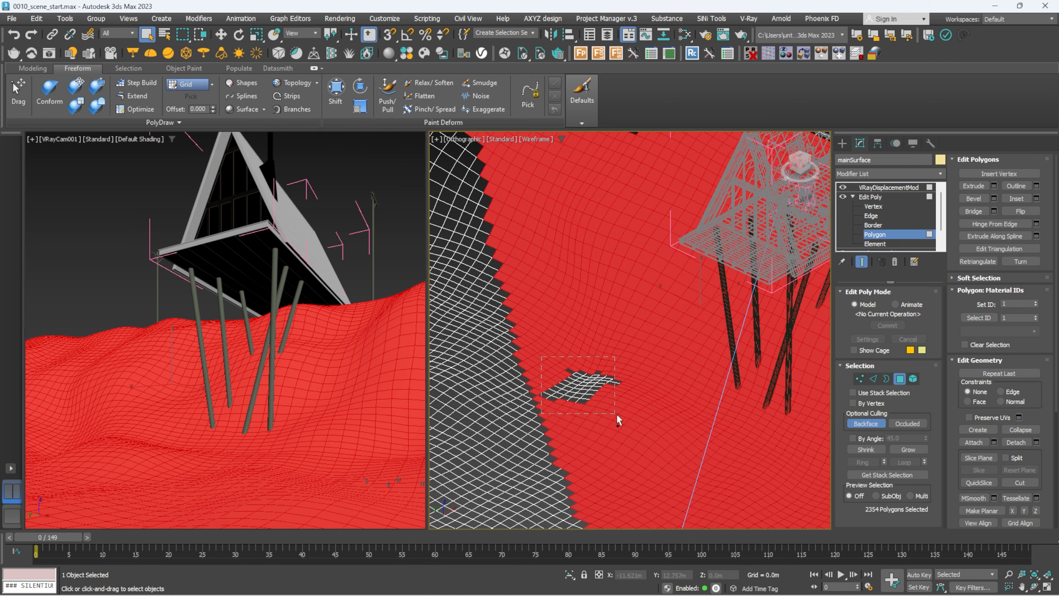
ctrl+drag(624, 420, 537, 363)
Deselect the stray polygon patches on the upper terrain behind the cabin, and turn off backface culling
key(z)
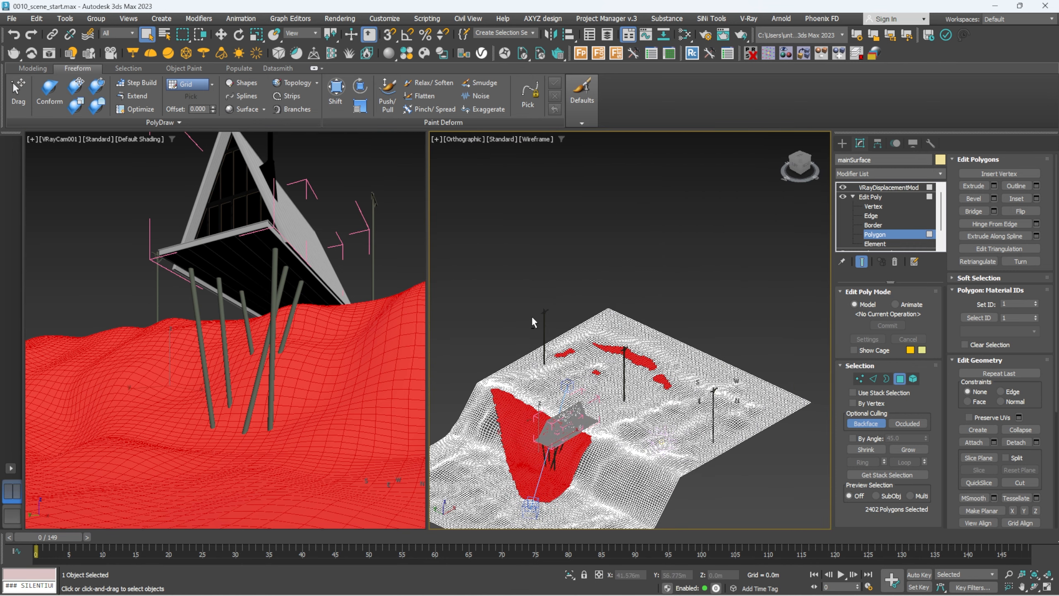
alt+drag(688, 400, 689, 400)
alt+middle_drag(672, 413, 668, 447)
scroll(559, 447, up, 4)
middle_drag(562, 447, 593, 395)
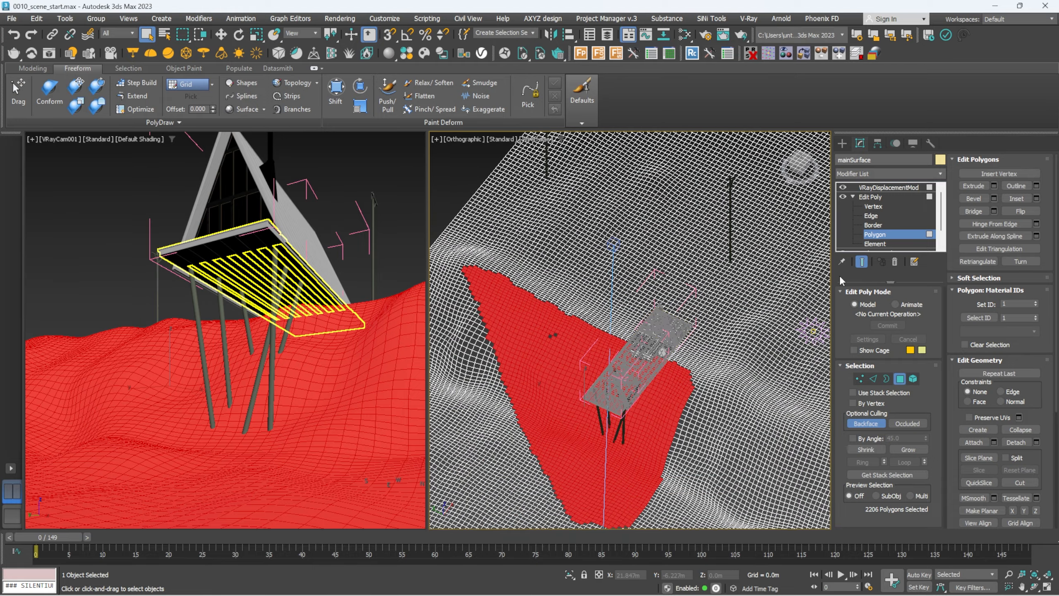
click(876, 424)
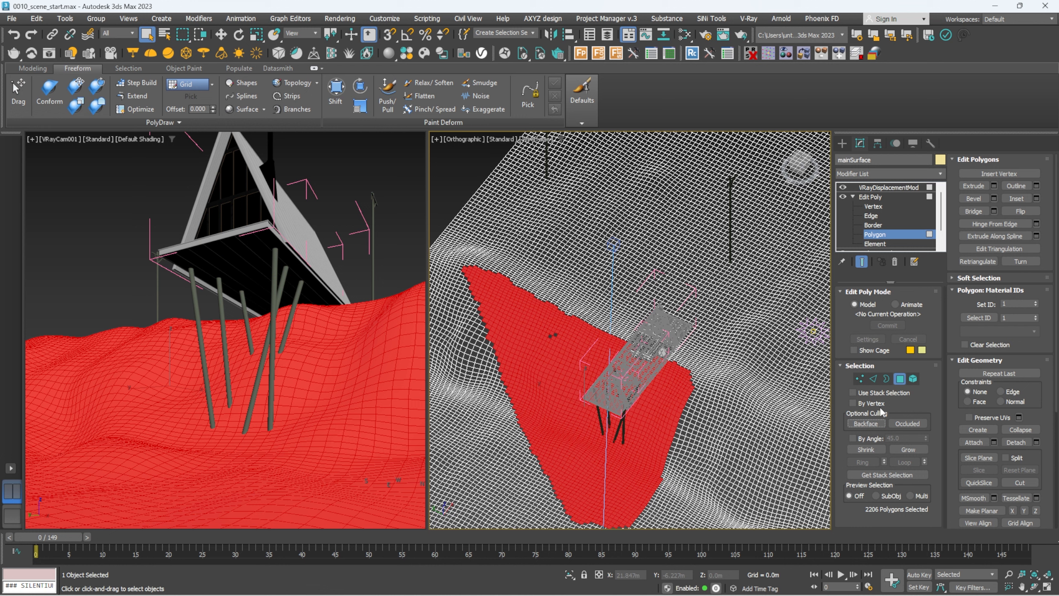
Detach the selected terrain polygons as a separate object named surfaceDisplacement and leave polygon level on mainSurface
click(1038, 442)
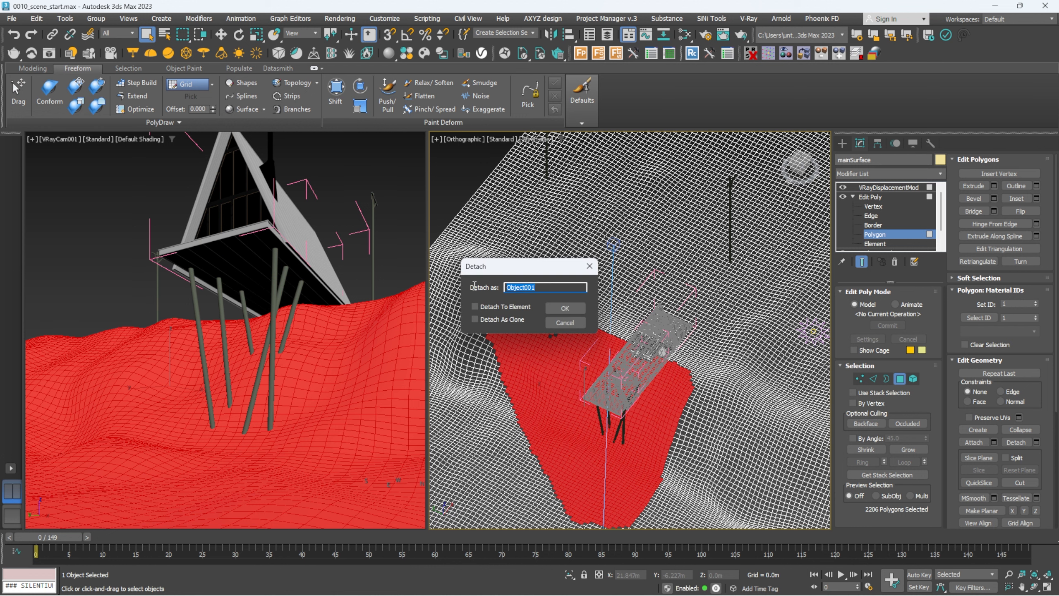
text(surfaceDisplacement)
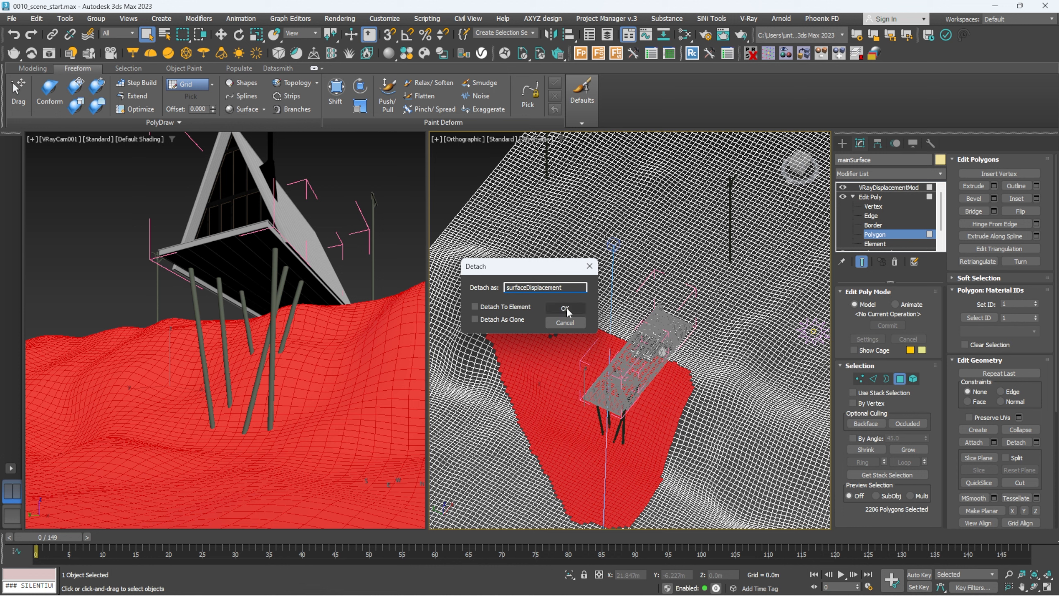
click(564, 309)
click(860, 197)
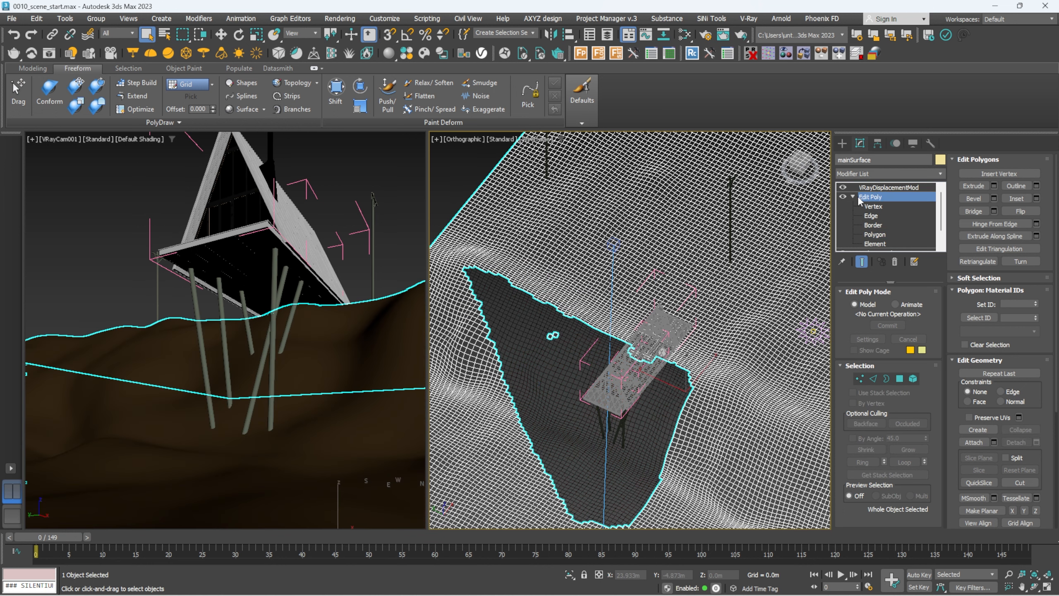
click(853, 197)
Cut the VRayDisplacementMod modifier from mainSurface and paste it onto the detached surfaceDisplacement object
click(880, 187)
right_click(879, 187)
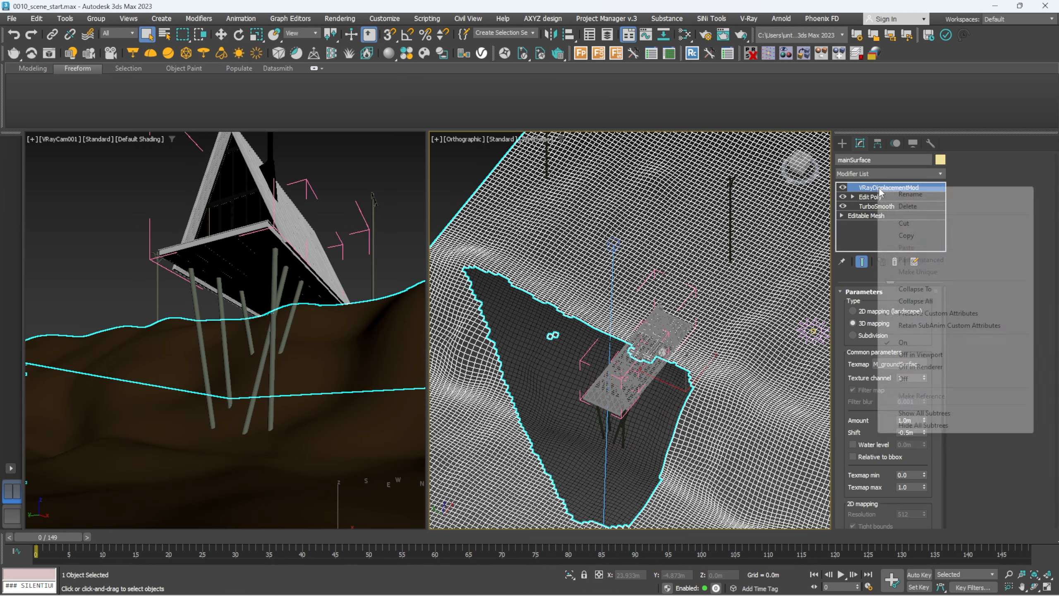
click(914, 226)
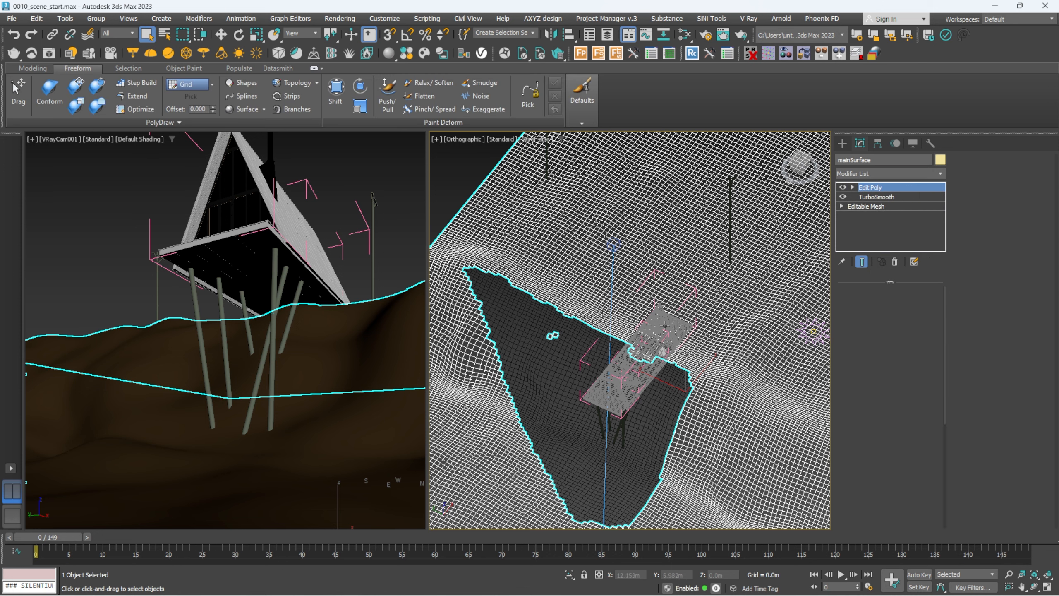
click(689, 388)
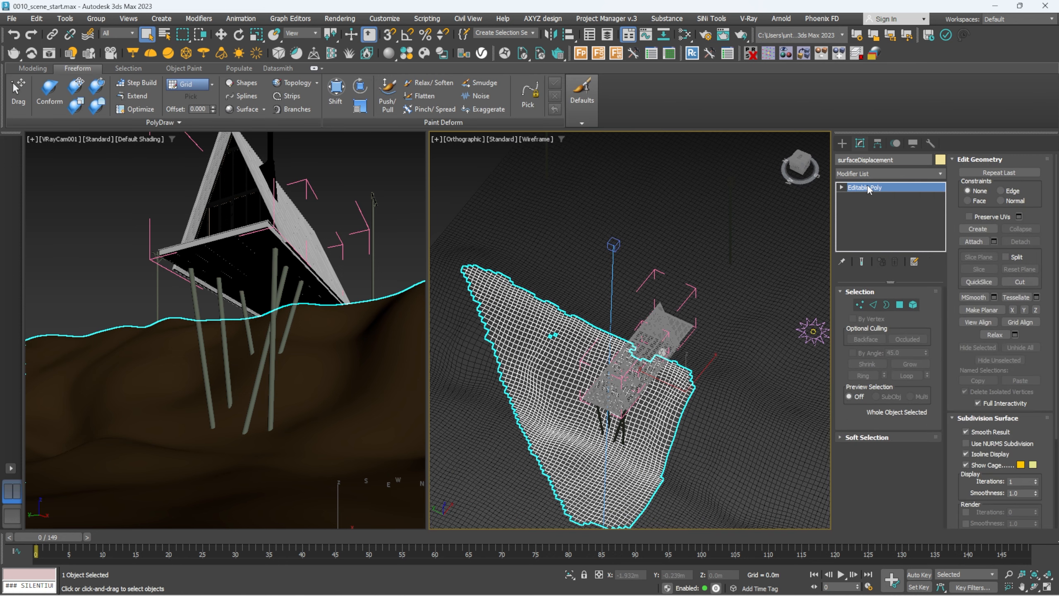
right_click(867, 187)
click(897, 192)
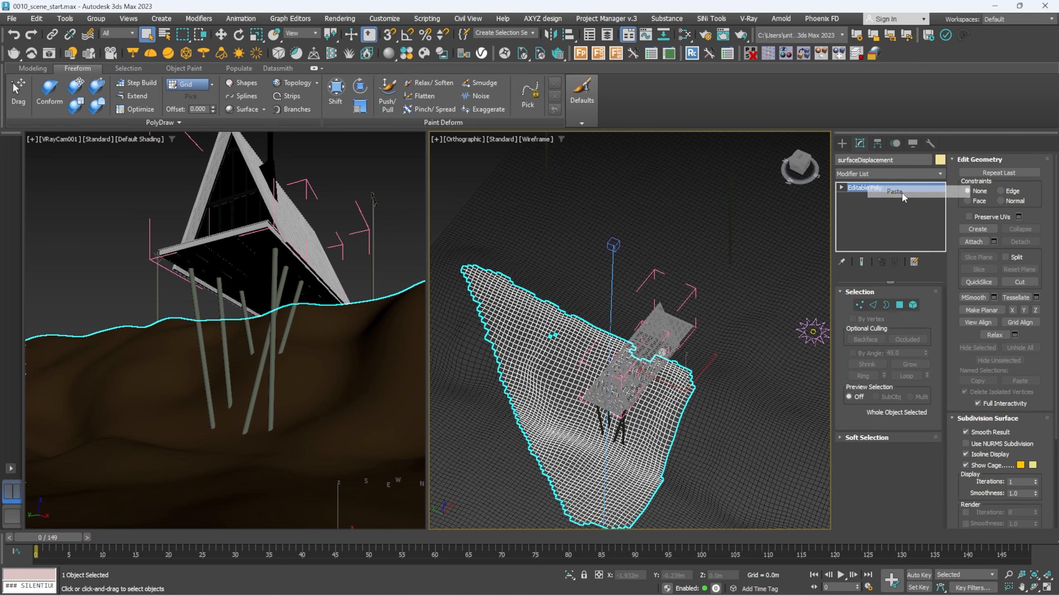
alt+middle_drag(614, 396, 619, 378)
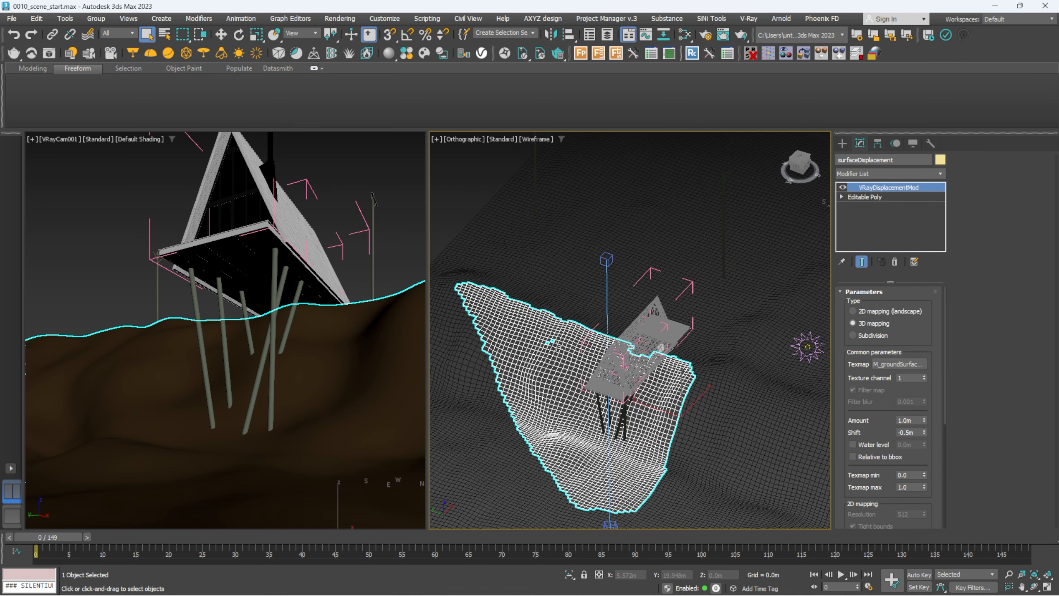
scroll(573, 357, up, 10)
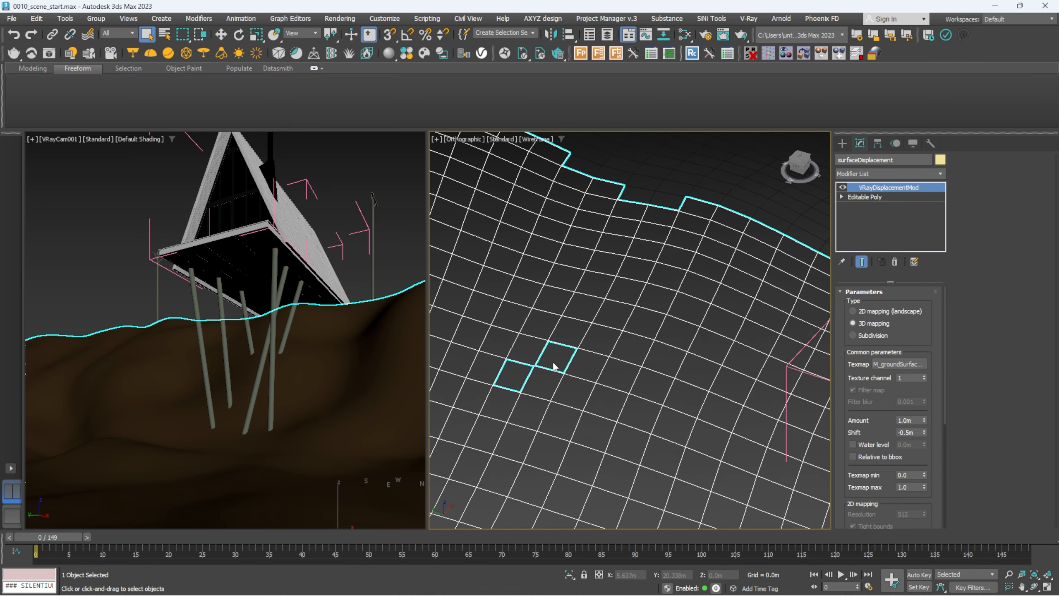
scroll(554, 364, down, 4)
alt+middle_drag(557, 399, 578, 384)
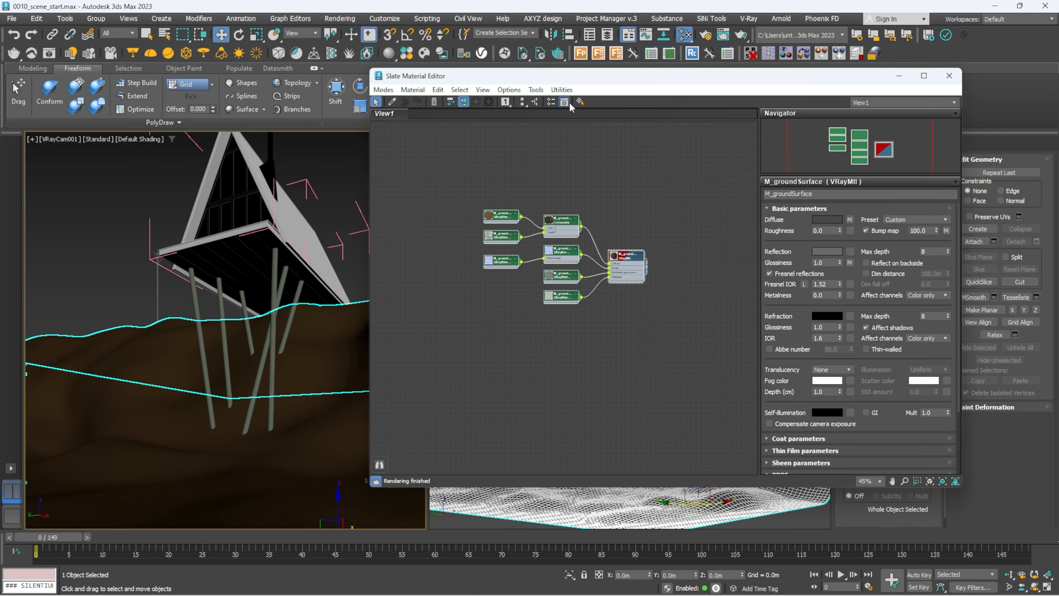
Duplicate the M_groundSurface material with its whole map network, placing the copy below the original
drag(577, 78, 623, 86)
scroll(596, 282, up, 5)
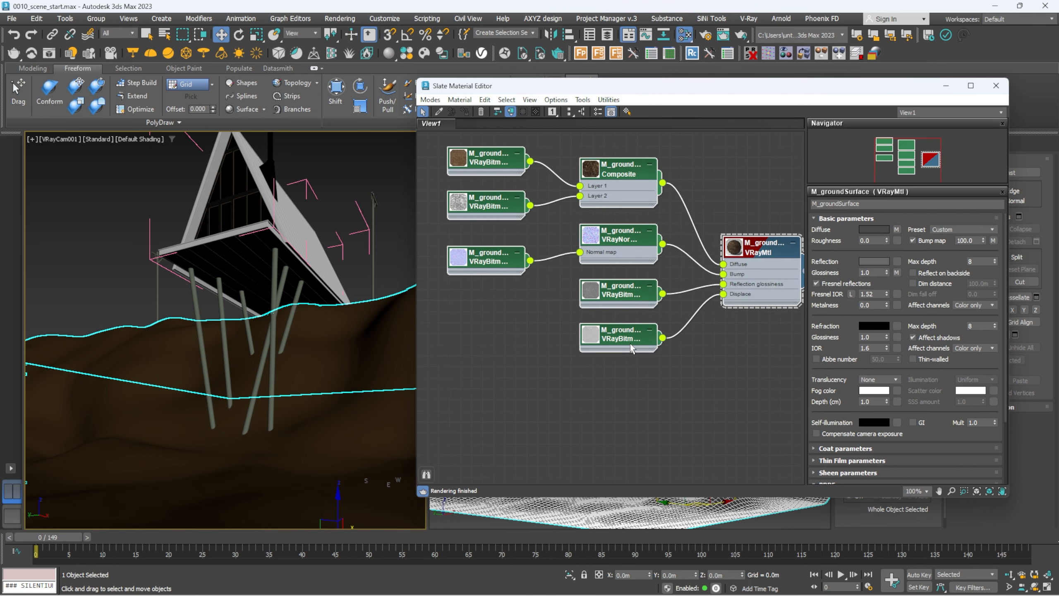
drag(623, 339, 623, 361)
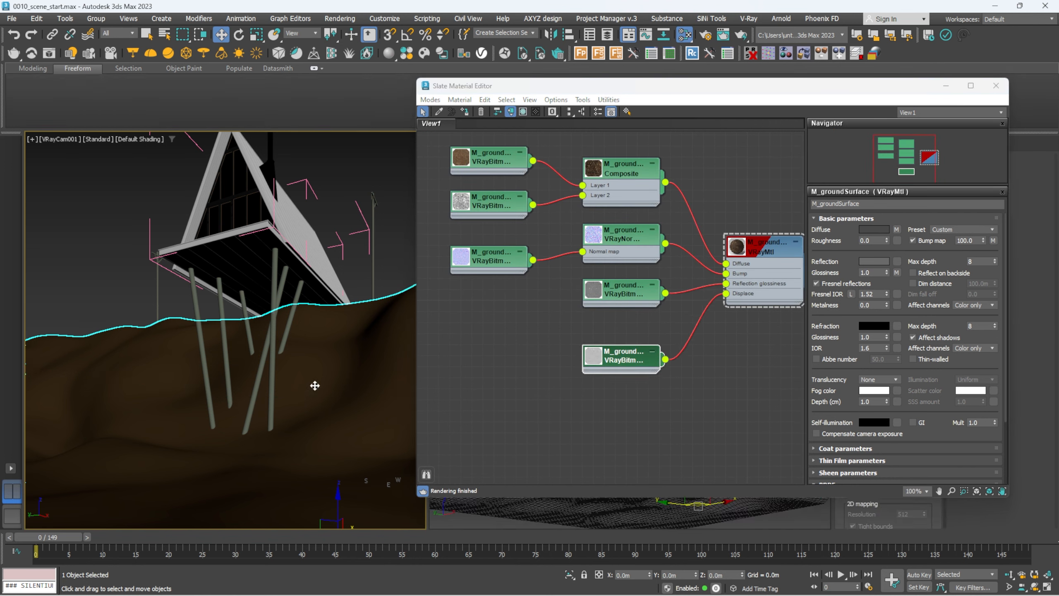
scroll(634, 318, down, 6)
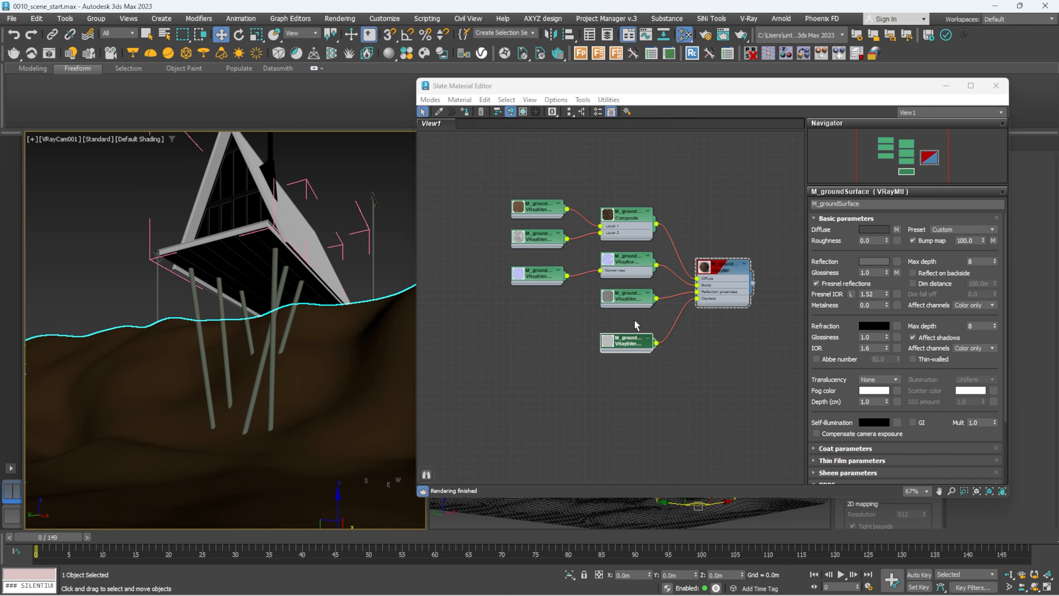
scroll(666, 321, up, 3)
mouse_move(486, 174)
mouse_down()
mouse_move(701, 386)
mouse_move(684, 425)
mouse_up()
scroll(674, 327, down, 2)
middle_drag(676, 395, 685, 304)
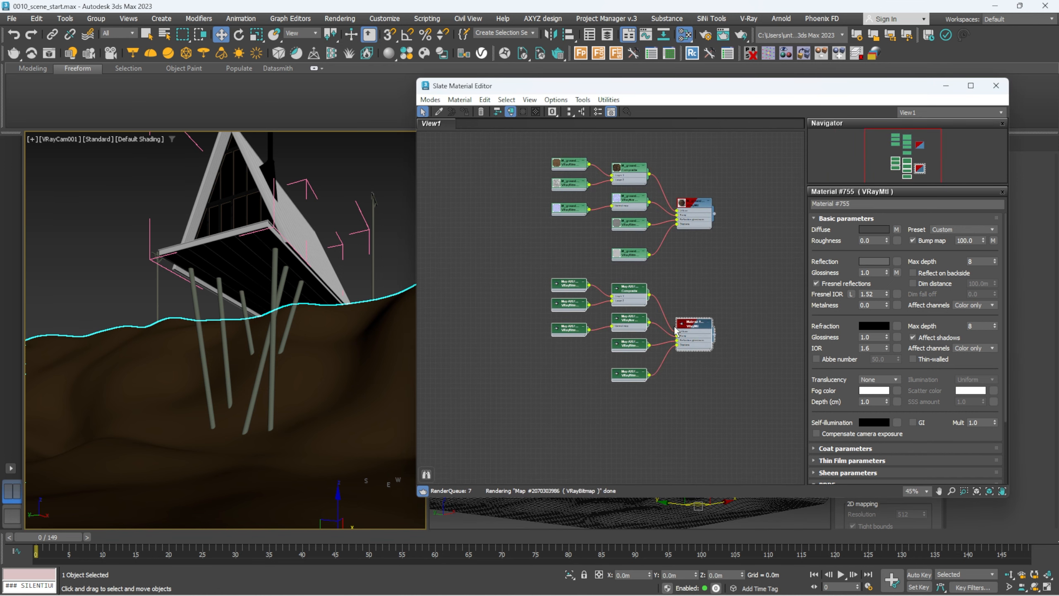
Delete the displacement bitmap from the copied ground material
scroll(651, 361, up, 2)
drag(626, 382, 624, 397)
double_click(623, 398)
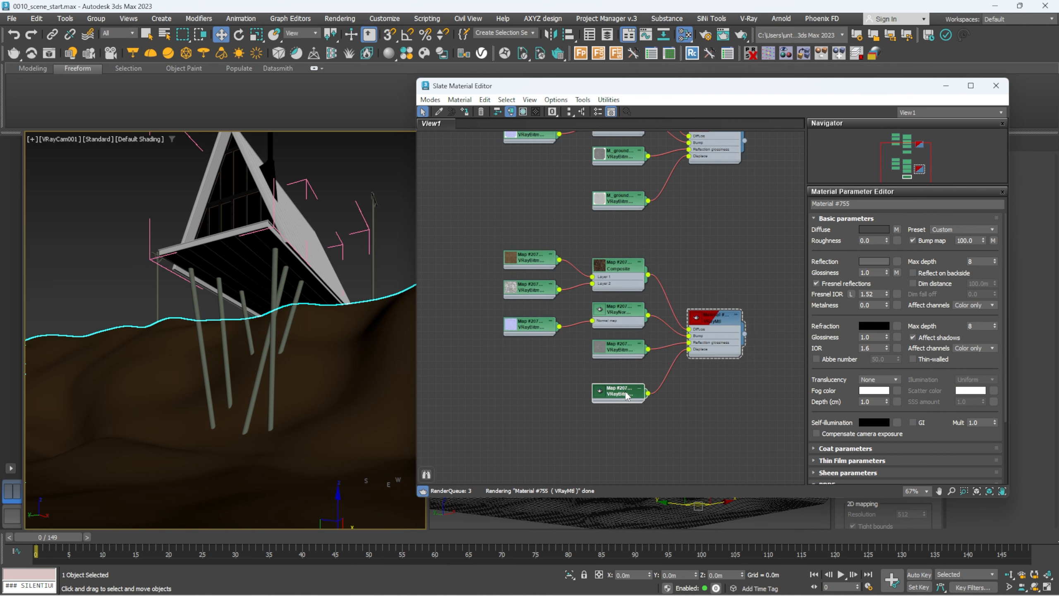
key(Delete)
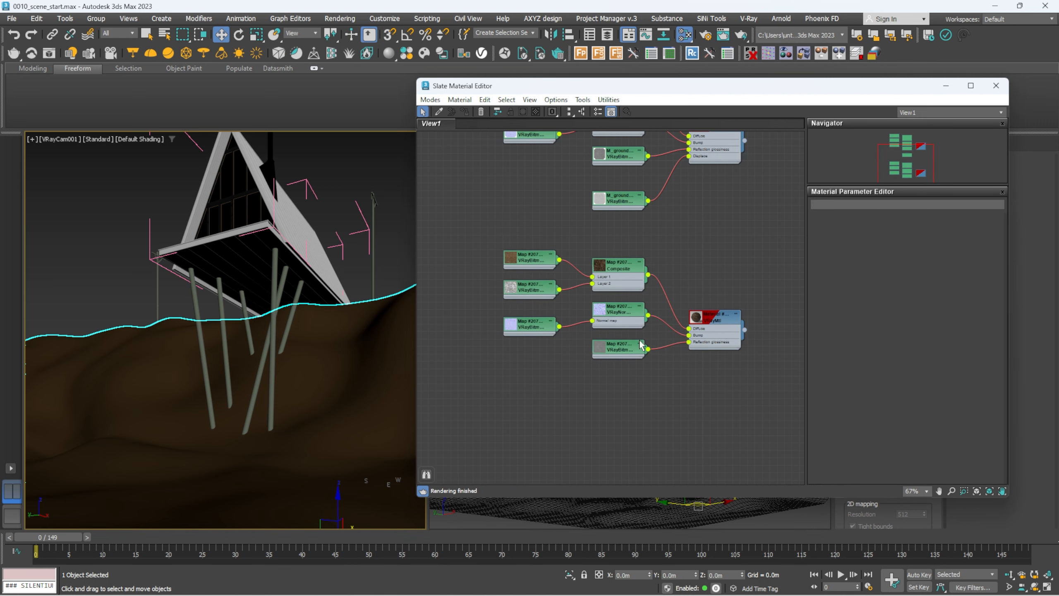
Rename the copied ground material without displacement as M_groundSurface
drag(681, 86, 341, 114)
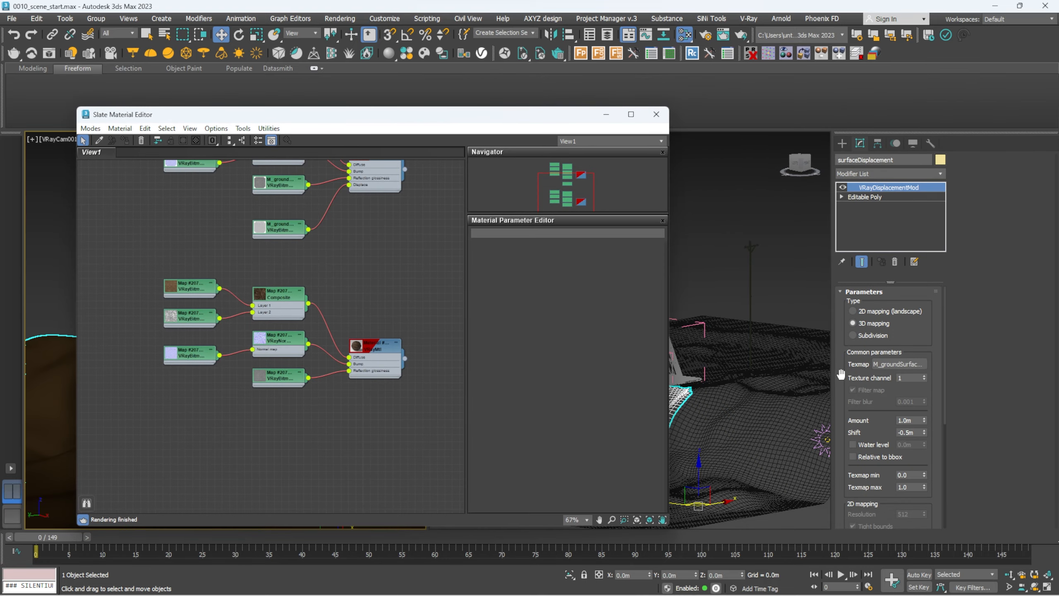
double_click(369, 350)
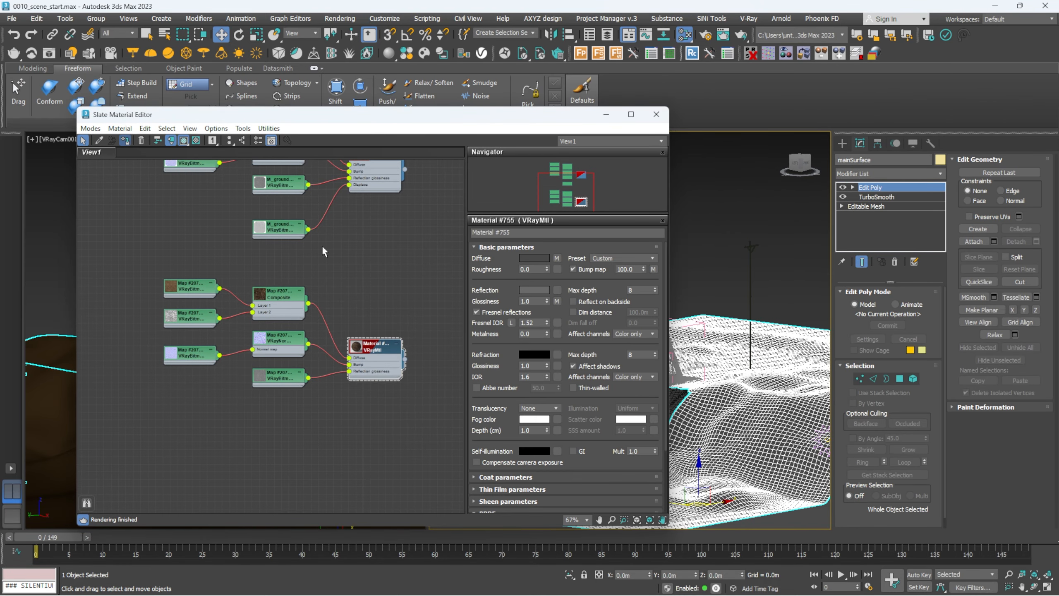
scroll(420, 362, up, 3)
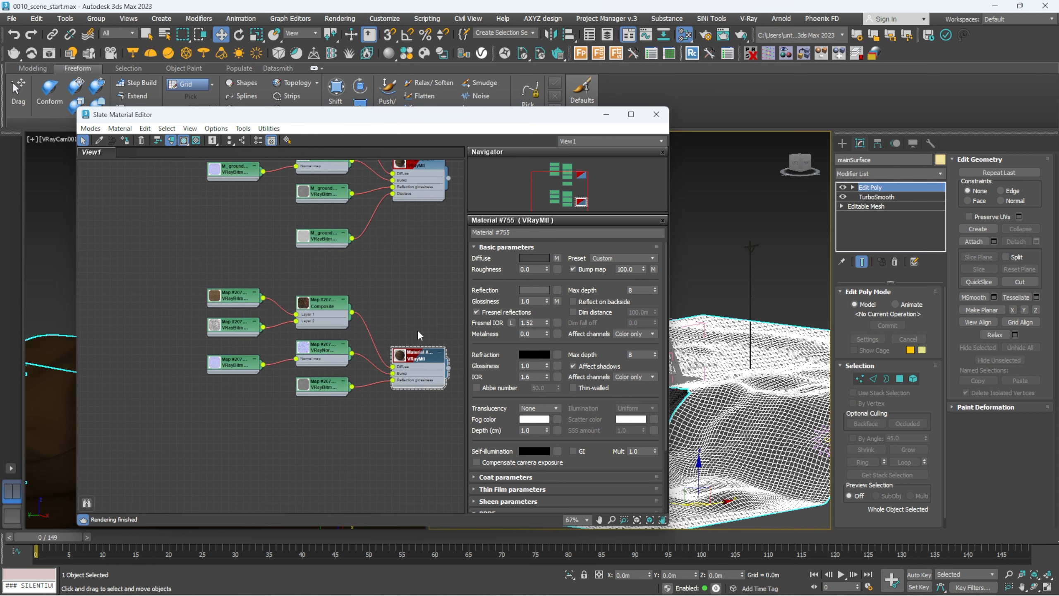
click(534, 234)
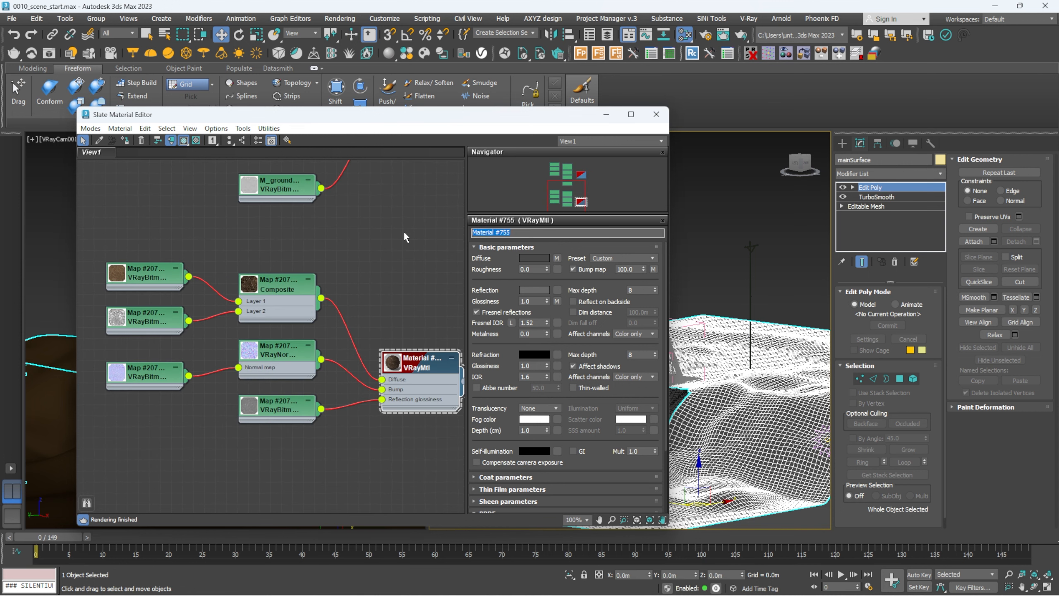
text(M_groundSurface)
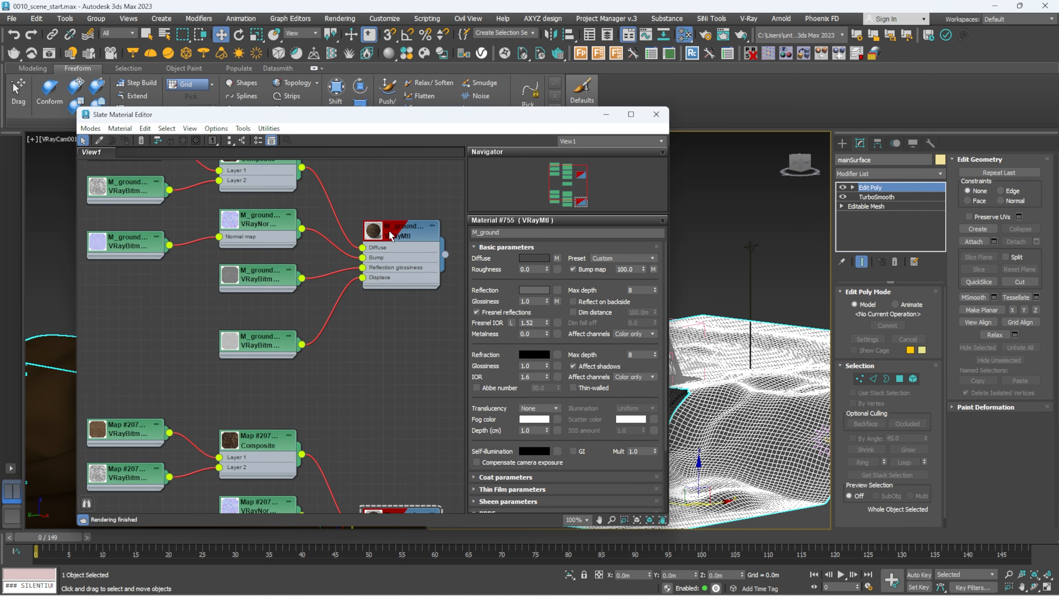
Rename the original ground material that keeps the displacement bitmap as M_groundSurface_displacement
click(530, 233)
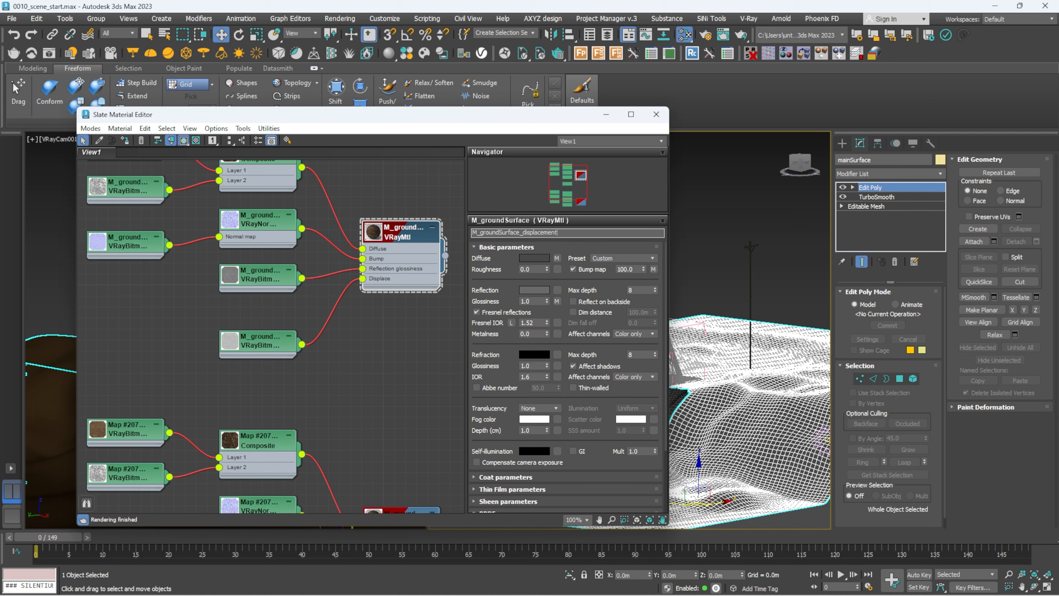
key(Return)
scroll(434, 304, down, 3)
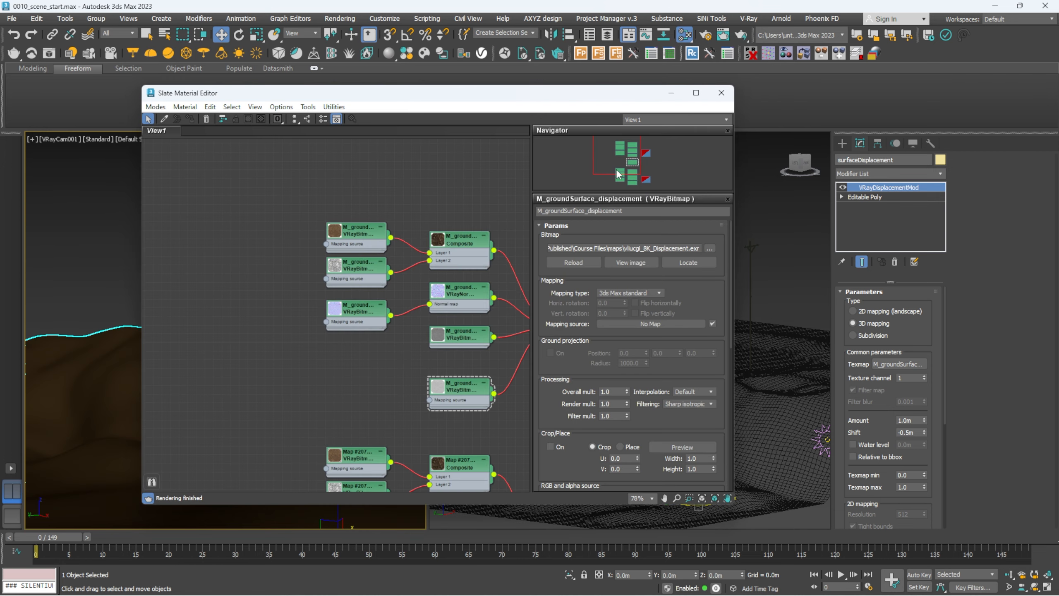
Select the mainSurface terrain and view the modifiers available for it
drag(572, 98, 479, 97)
click(734, 401)
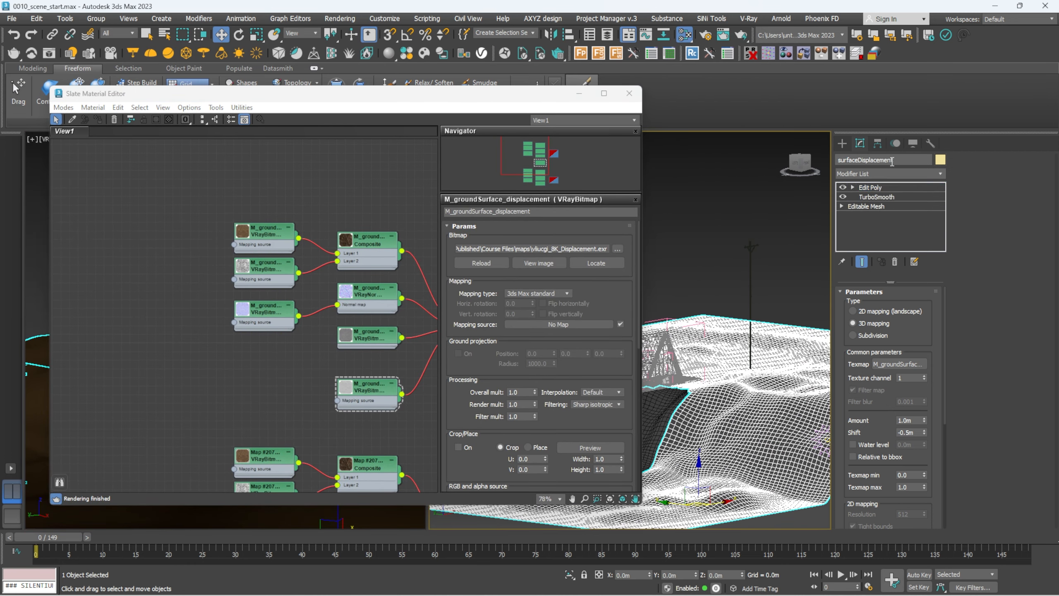
click(892, 174)
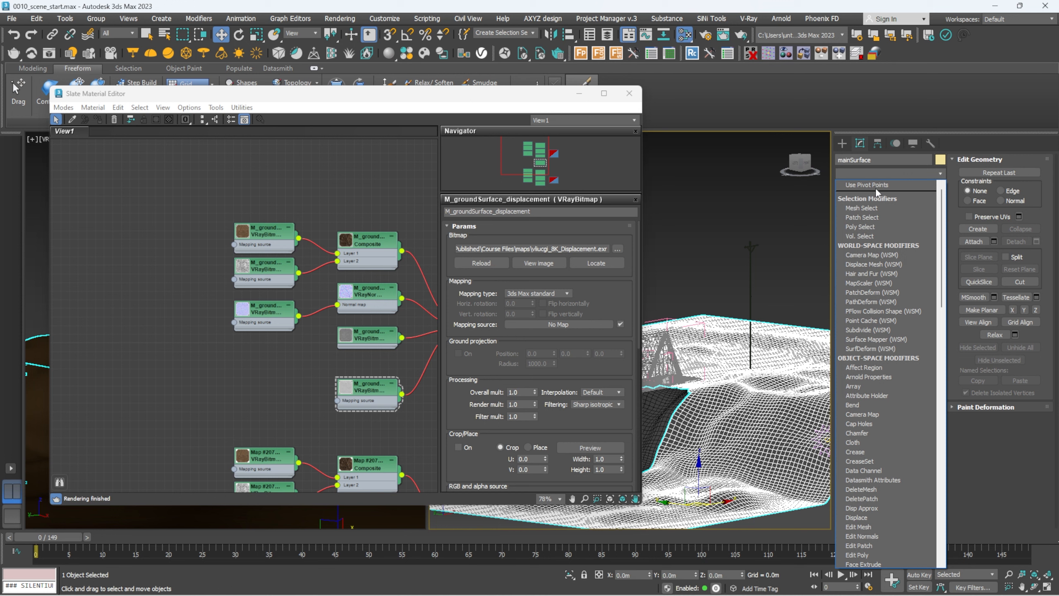
click(881, 175)
Add a VRayTriplanarTex map as the mapping source of the bitmap feeding Layer 1 of the original material's Composite map
middle_drag(276, 248, 318, 266)
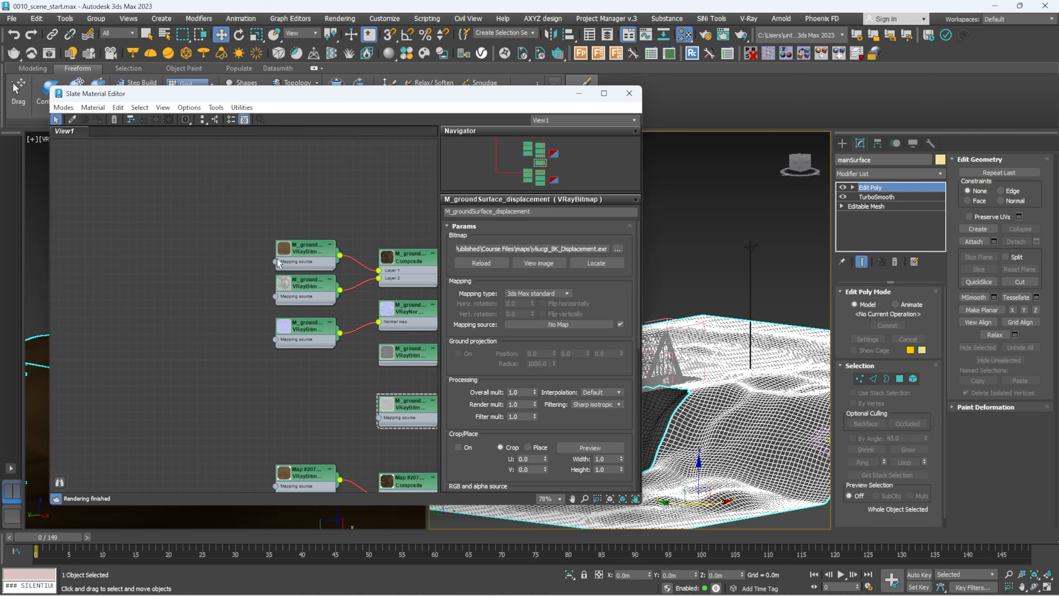
drag(275, 261, 245, 243)
mouse_move(310, 319)
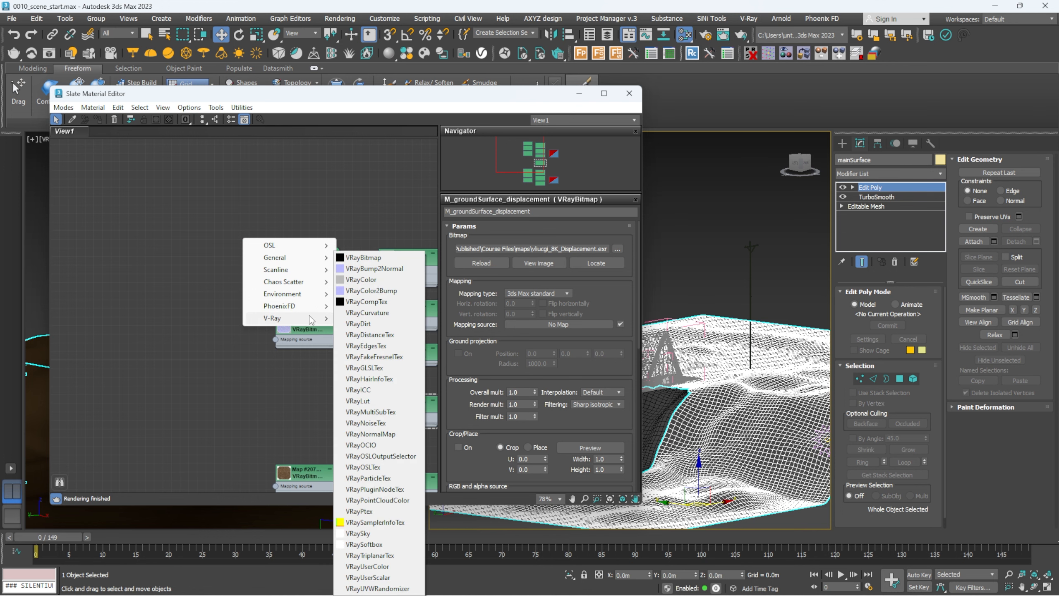
click(380, 556)
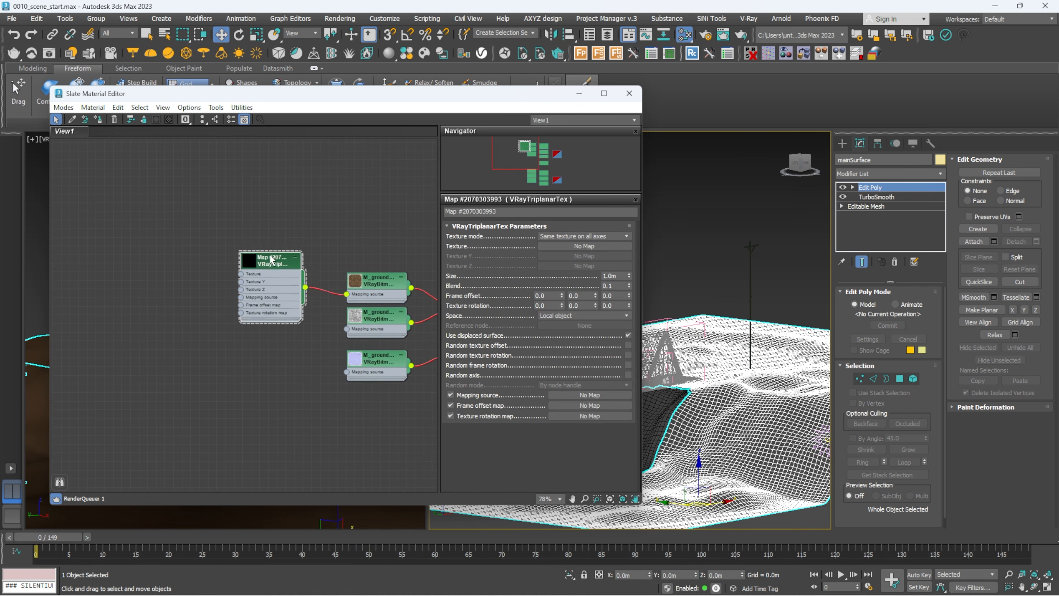
drag(271, 259, 265, 254)
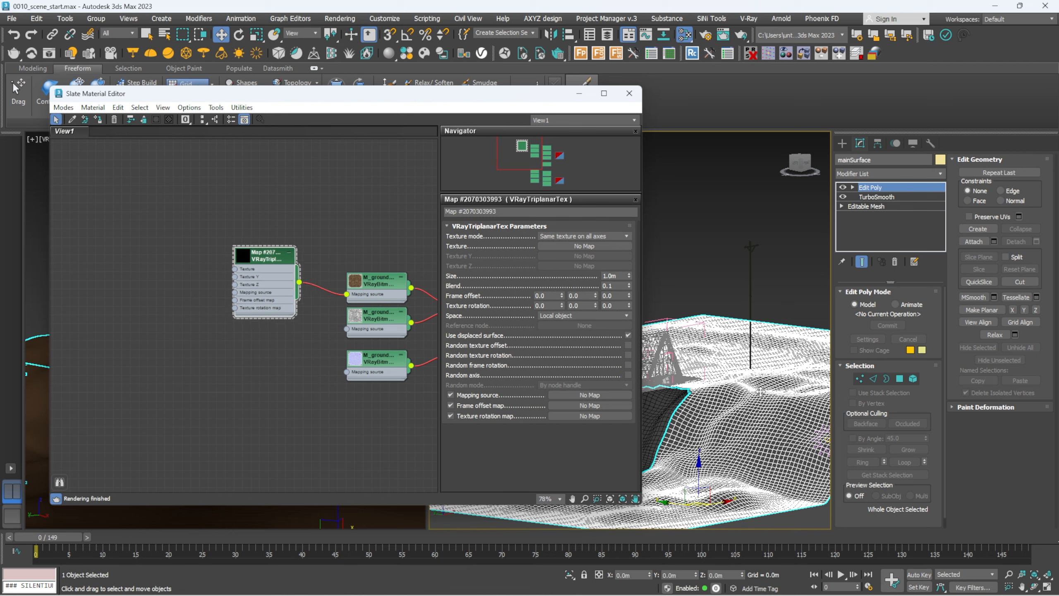
Add a VRayUVWRandomizer map as the mapping source of the VRayTriplanarTex map and place it beside that node
alt+middle_drag(756, 389, 793, 394)
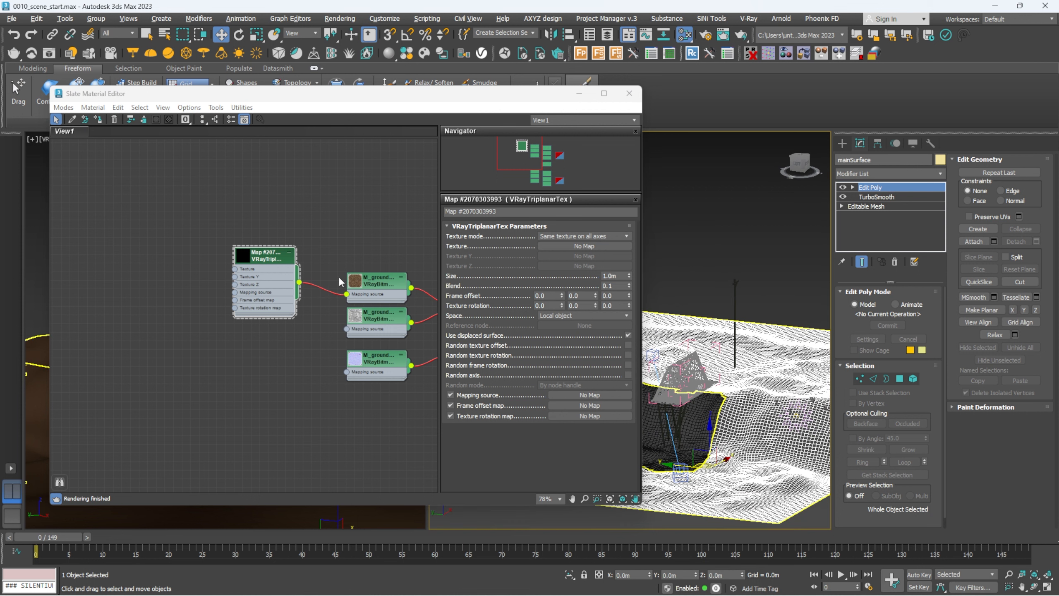
middle_drag(262, 336, 308, 355)
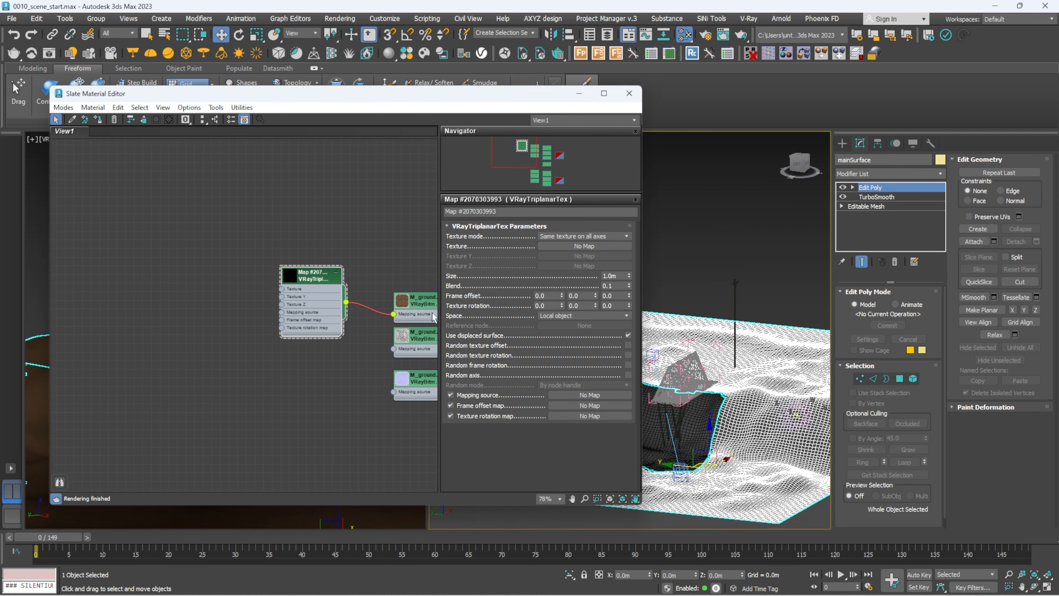
scroll(414, 311, up, 3)
middle_drag(414, 311, 373, 319)
middle_drag(224, 344, 262, 360)
scroll(263, 358, down, 1)
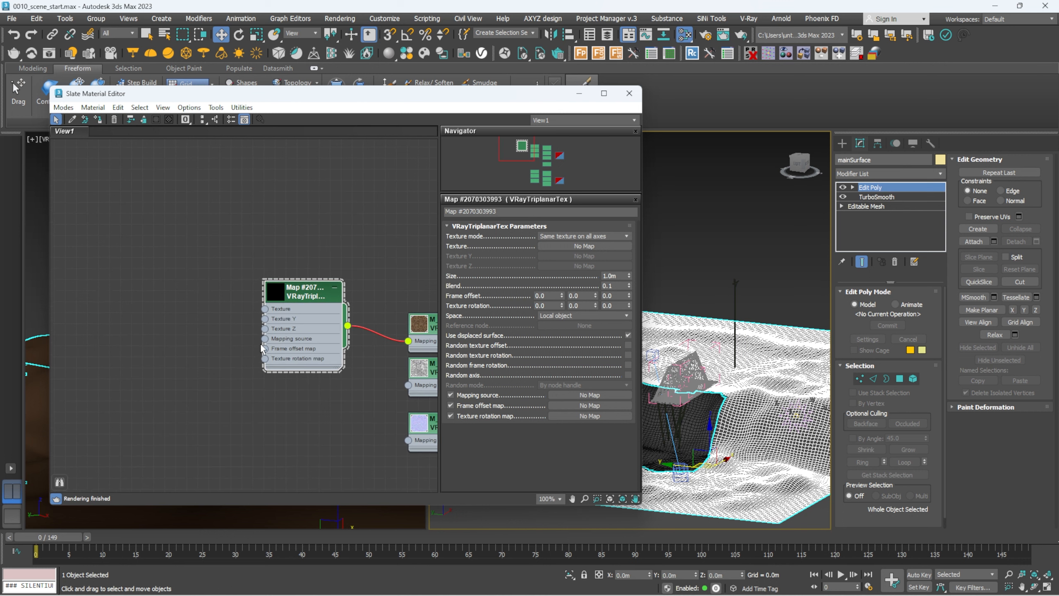
drag(265, 339, 213, 330)
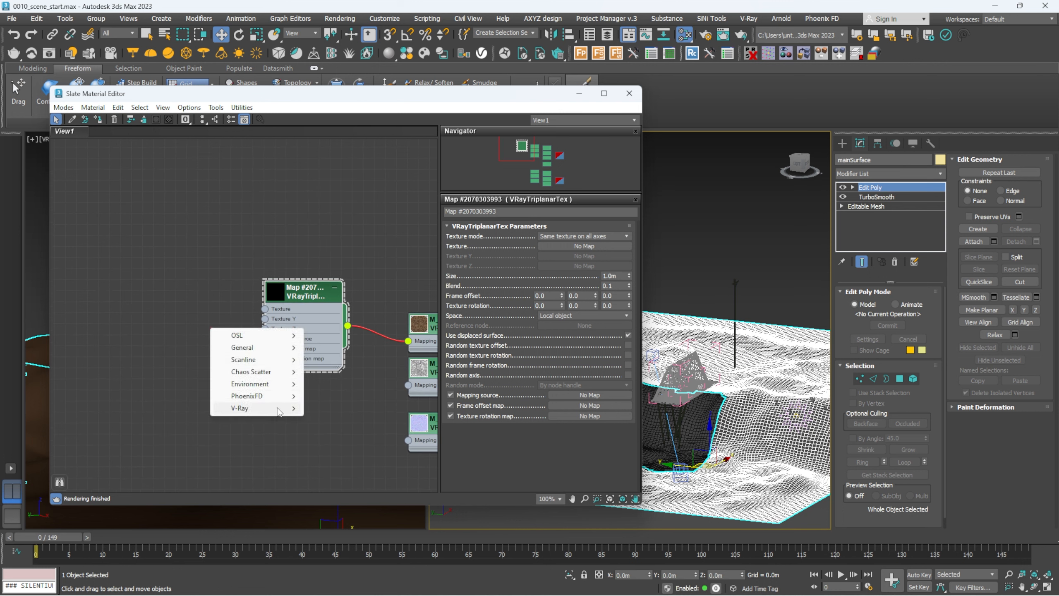
mouse_move(250, 408)
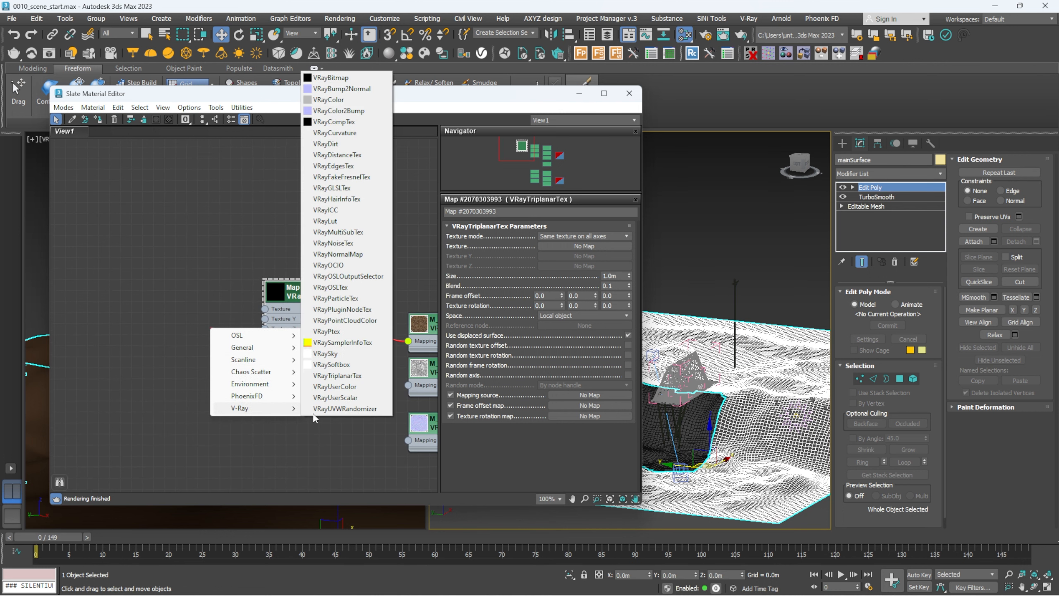
click(345, 409)
scroll(208, 381, down, 3)
drag(231, 351, 218, 358)
scroll(276, 348, up, 2)
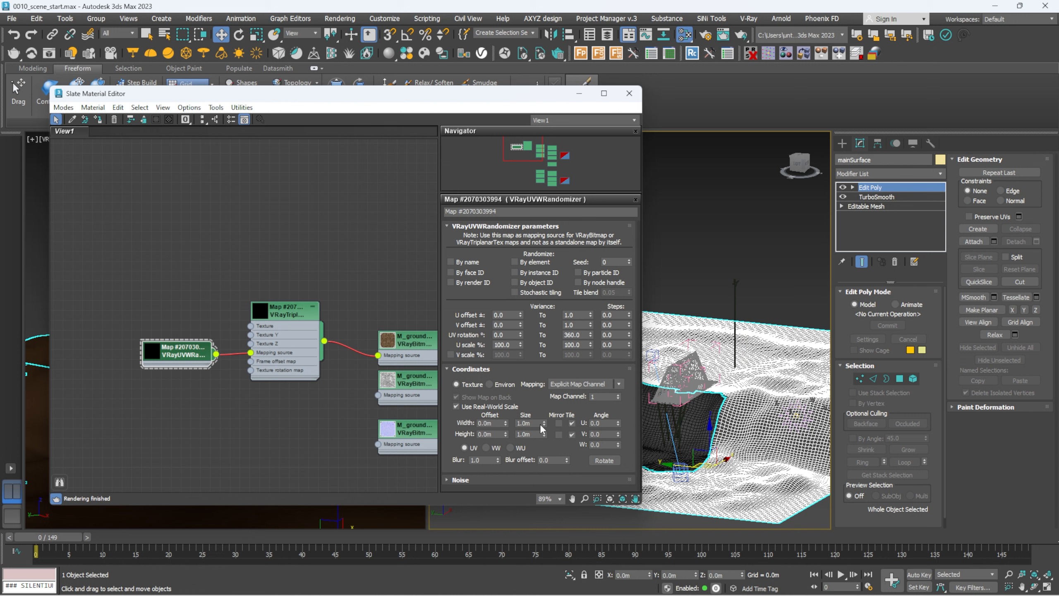
Set the VRayUVWRandomizer map's real-world width and height to 4 m and its blur to 0.01, then close the material editor
drag(537, 424, 495, 423)
text(4)
key(Tab)
text(4)
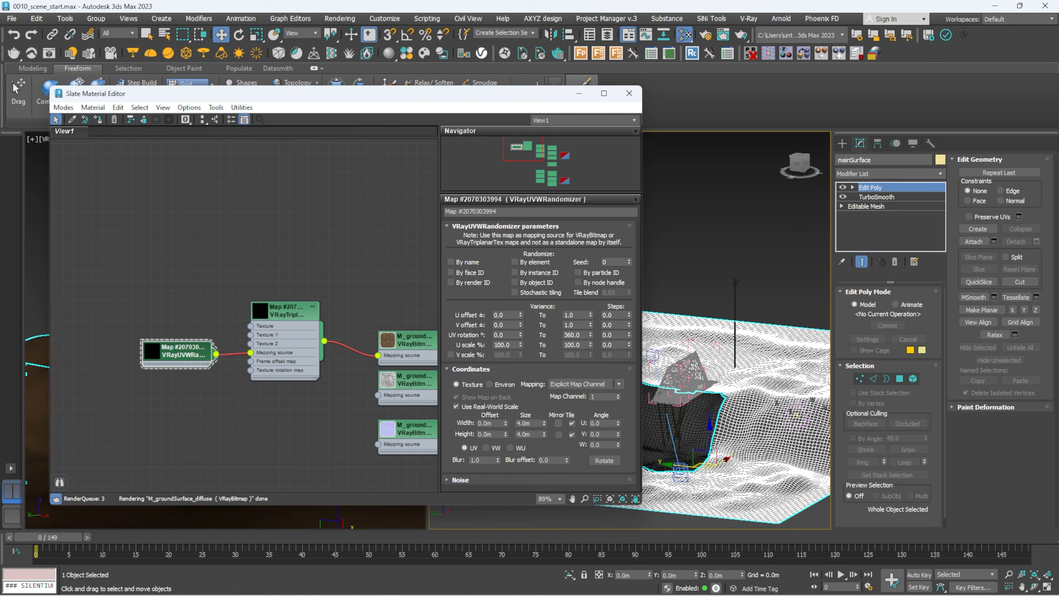
drag(480, 460, 445, 458)
text(0.01)
click(630, 96)
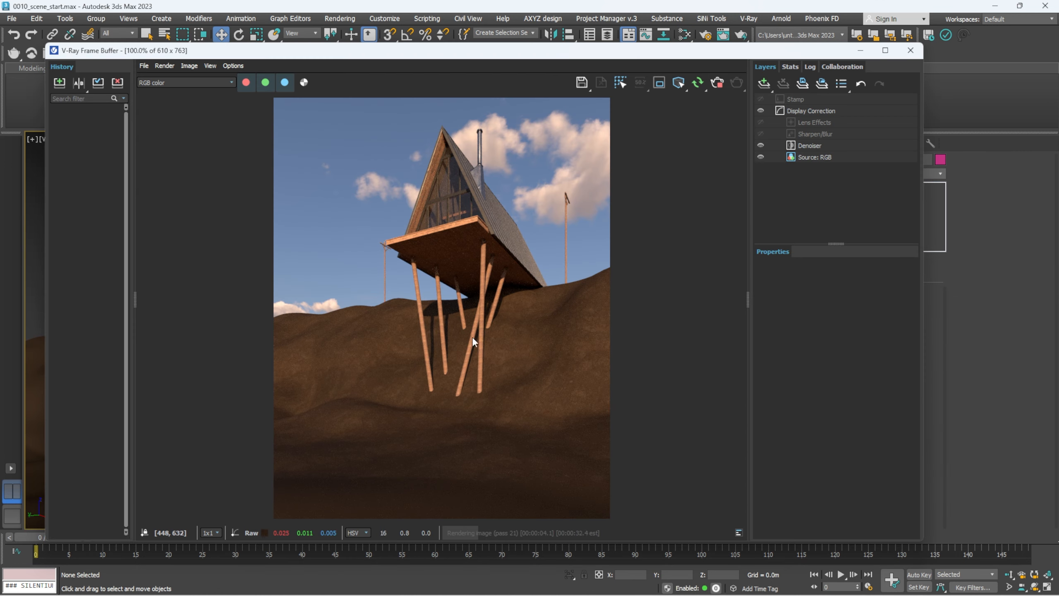
Run the interactive render and examine the ground texture up close for tiling, seams and displacement detail
drag(428, 50, 499, 67)
click(791, 89)
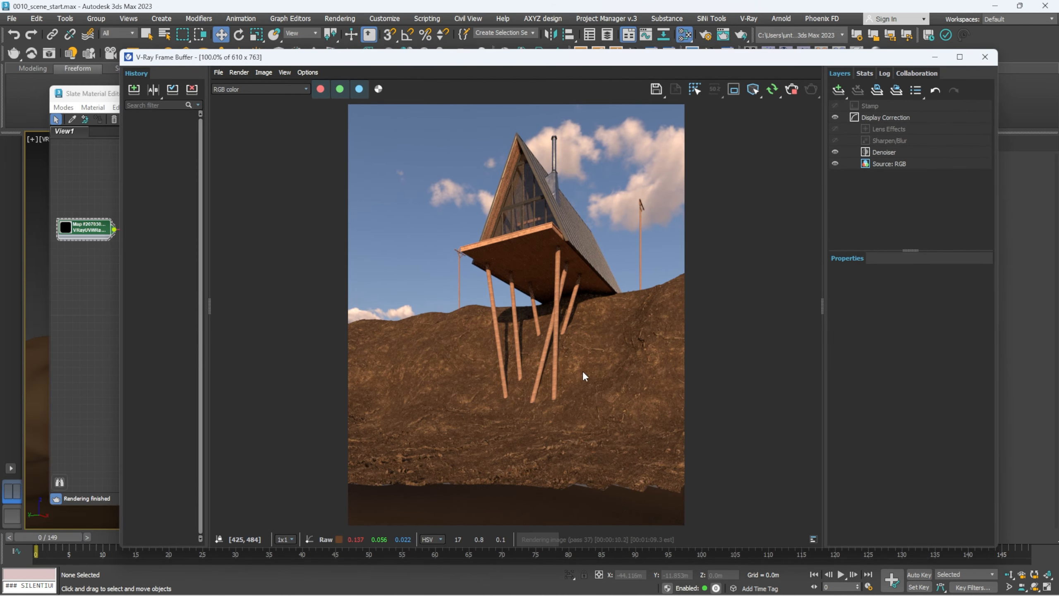
scroll(596, 413, up, 1)
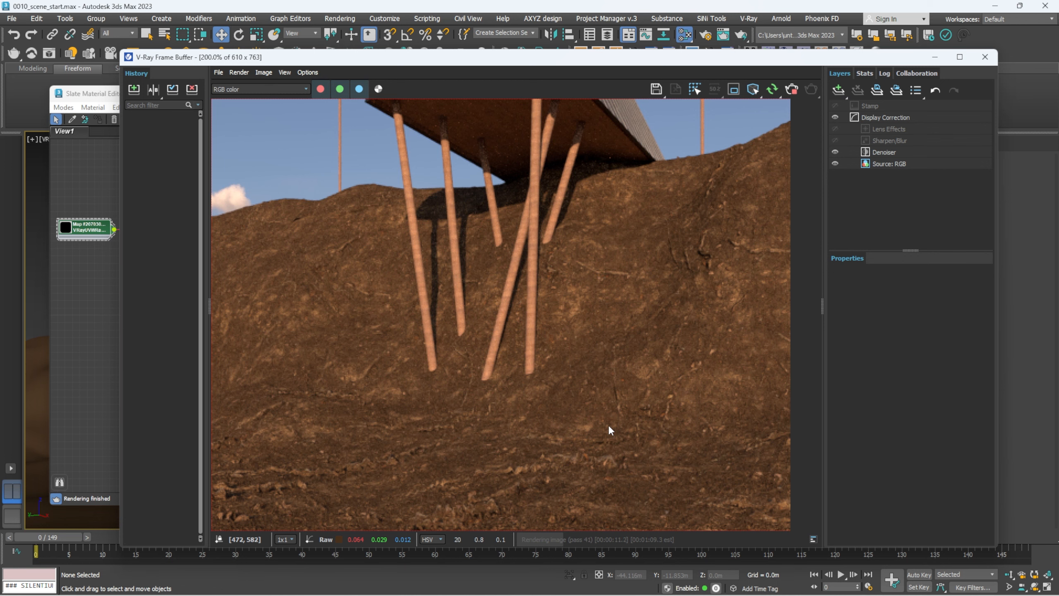
scroll(608, 430, down, 1)
scroll(459, 476, up, 1)
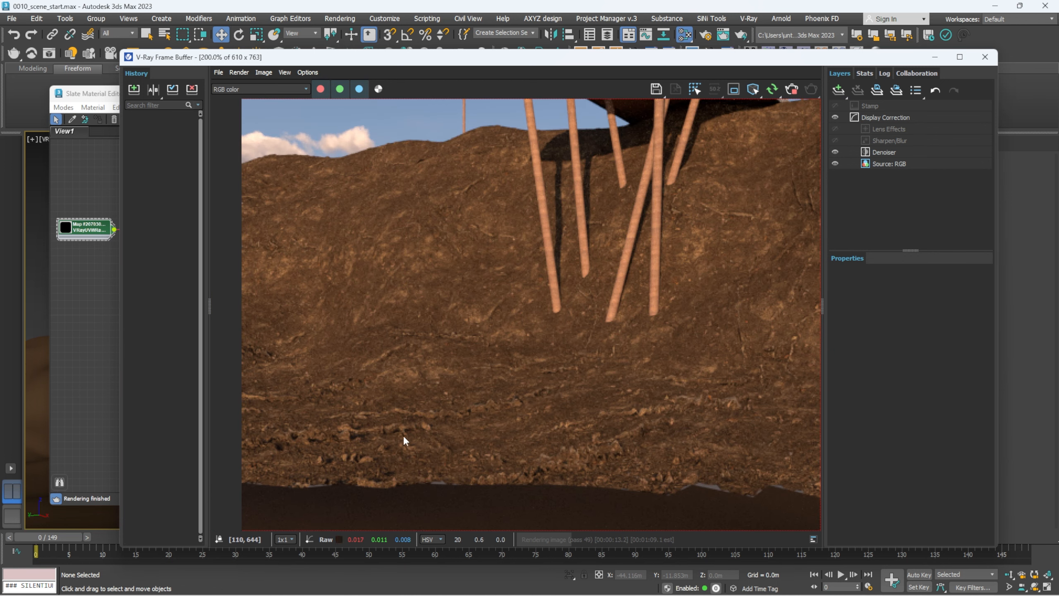
scroll(421, 430, down, 1)
scroll(455, 375, up, 1)
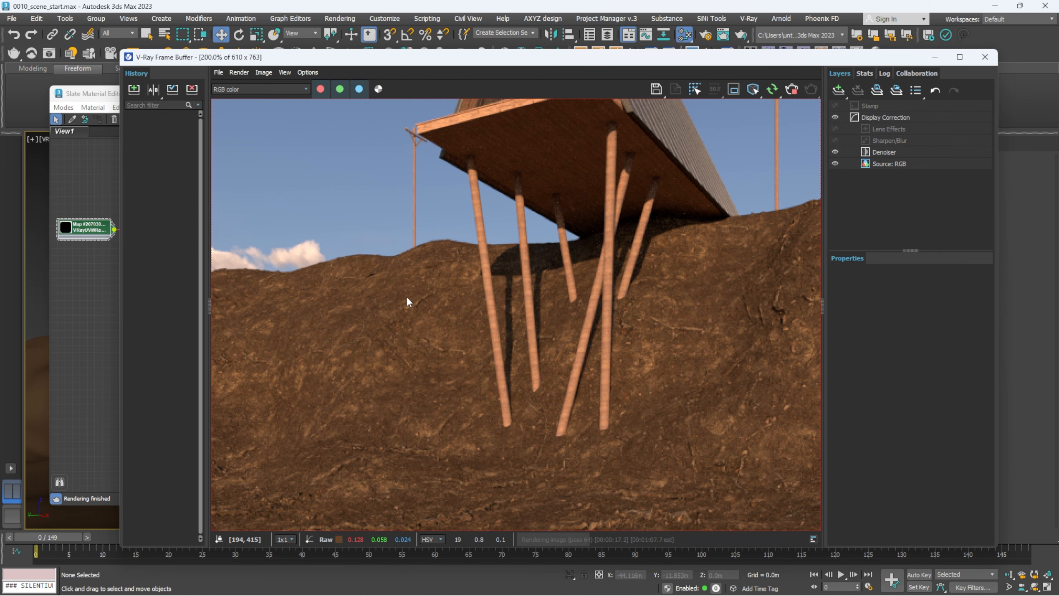
Select the surfaceDisplacement terrain and set its VRayDisplacementMod amount to 0.5 m and shift to -0.25 m
drag(710, 63, 490, 71)
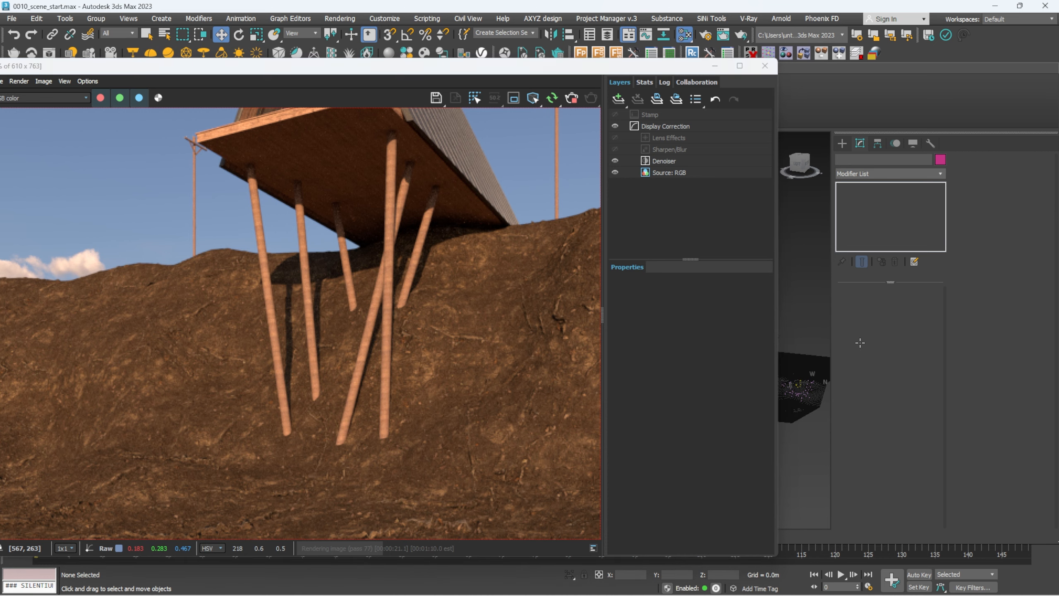
drag(607, 66, 436, 67)
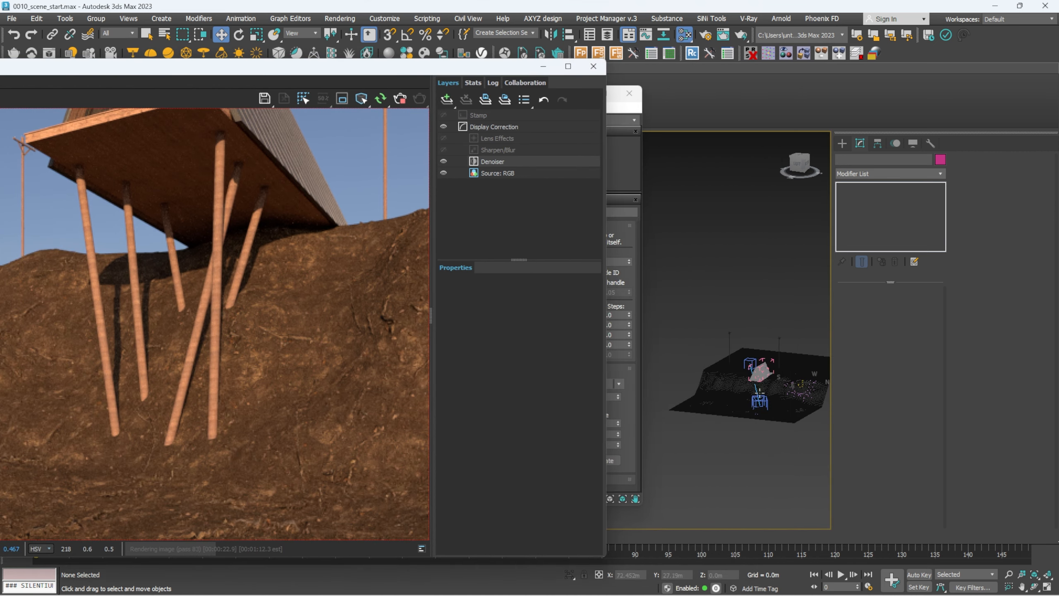
click(773, 371)
drag(481, 69, 687, 48)
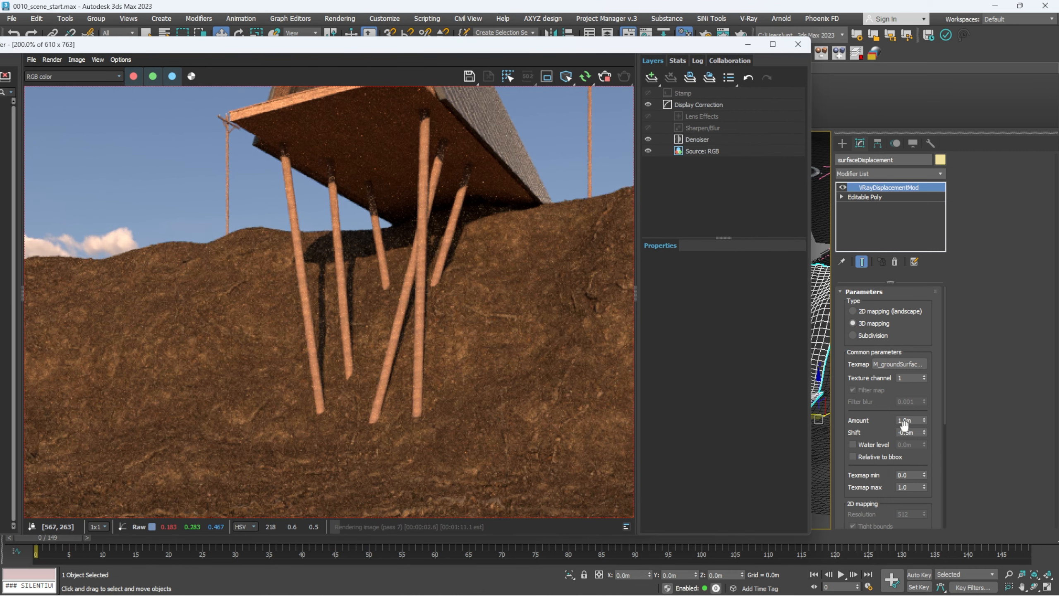
click(904, 421)
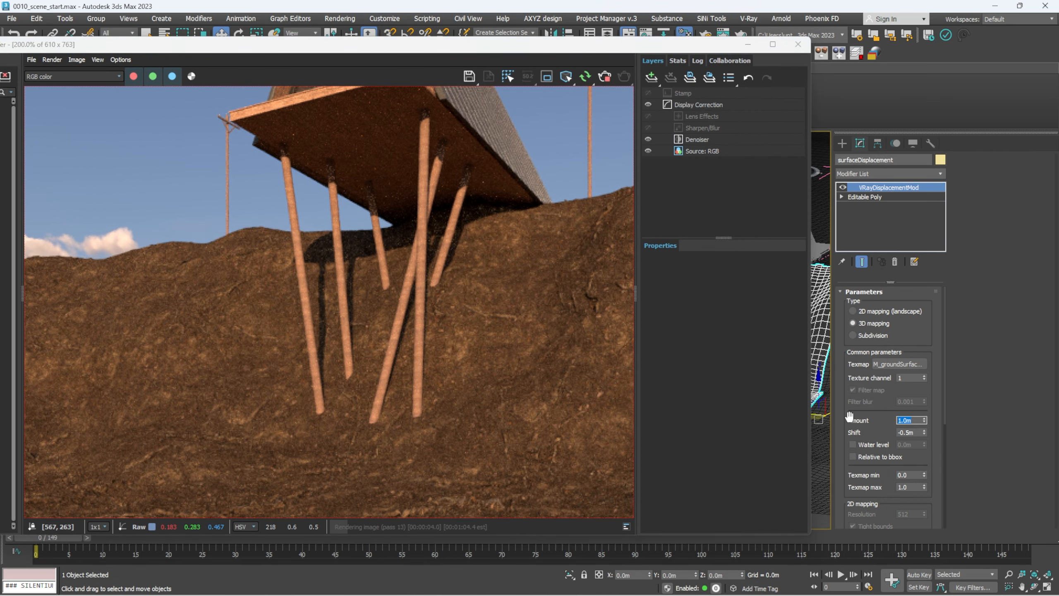
text(.5)
key(Return)
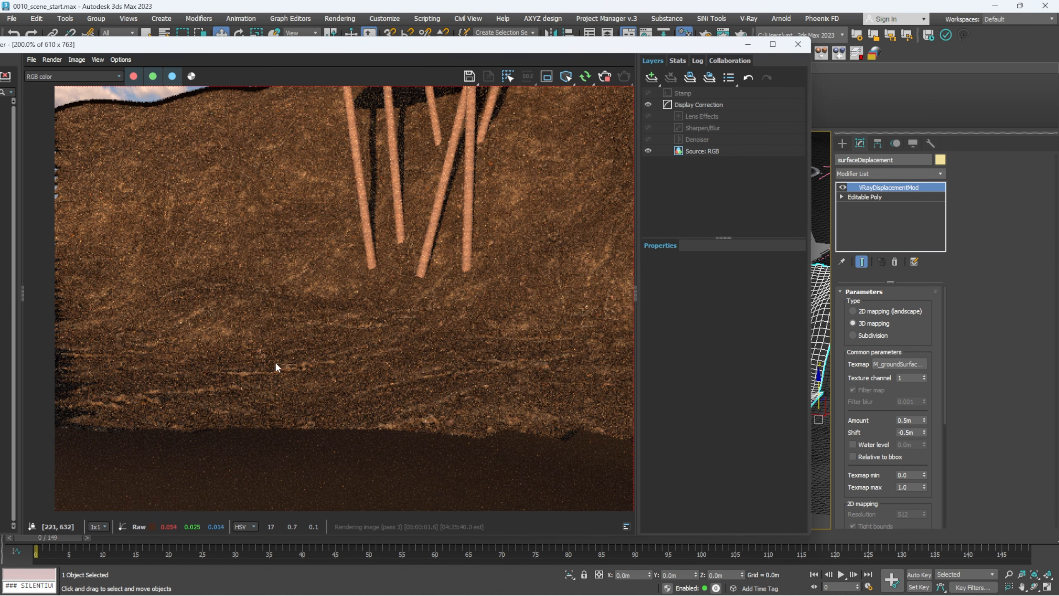
click(897, 433)
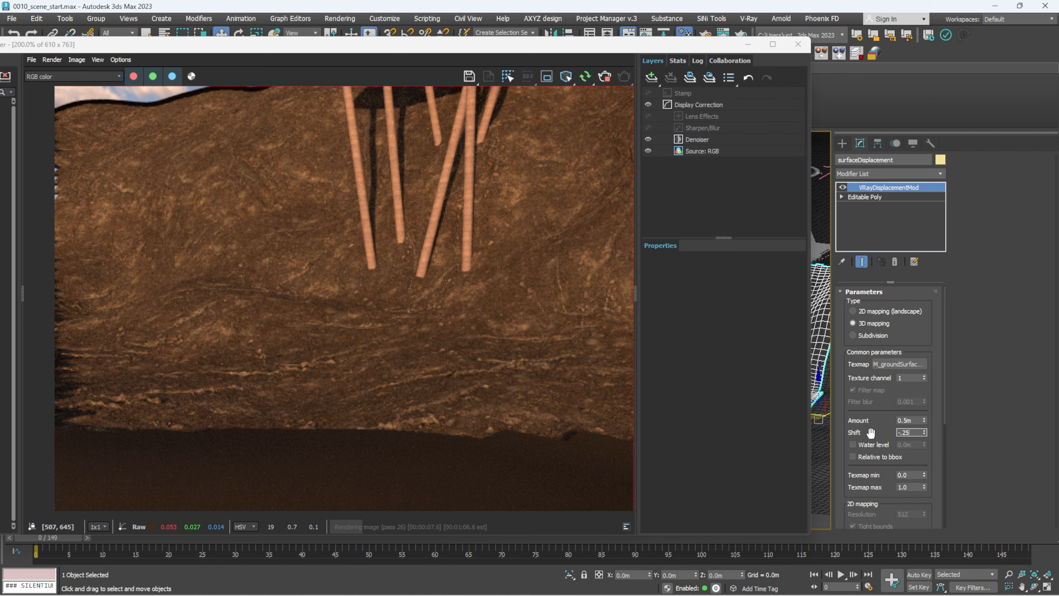
text(-.25)
key(Return)
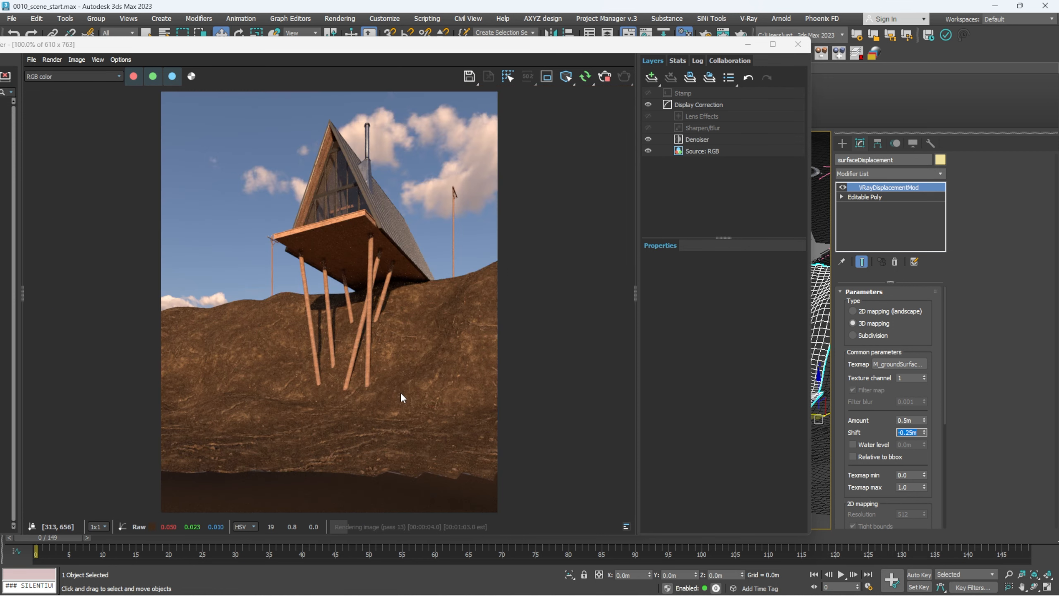
Check the ground relief in the full render and stop the interactive rendering
scroll(392, 396, down, 1)
scroll(470, 295, up, 1)
scroll(466, 373, down, 1)
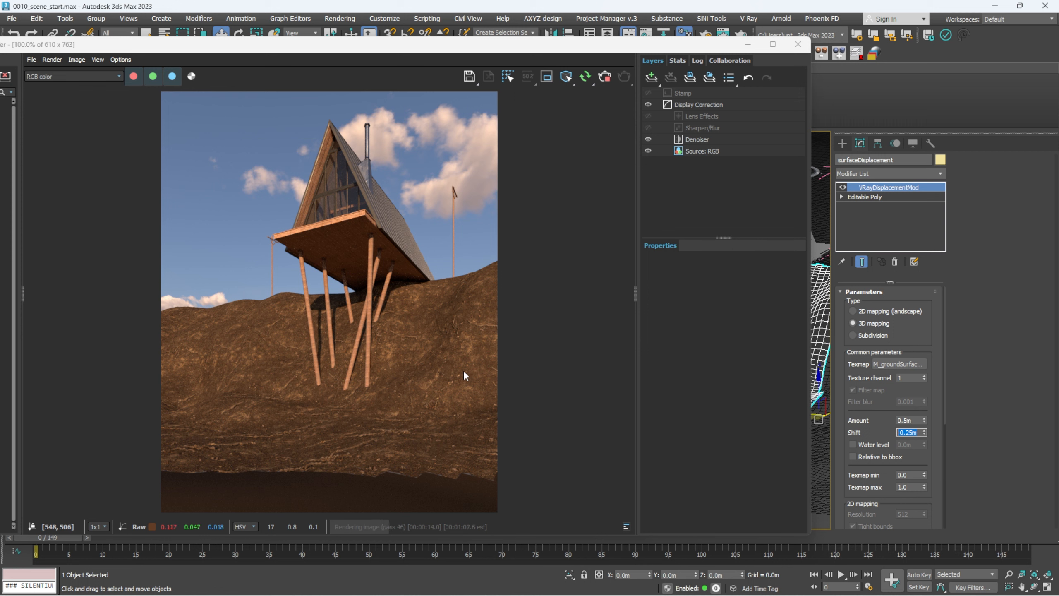
click(607, 77)
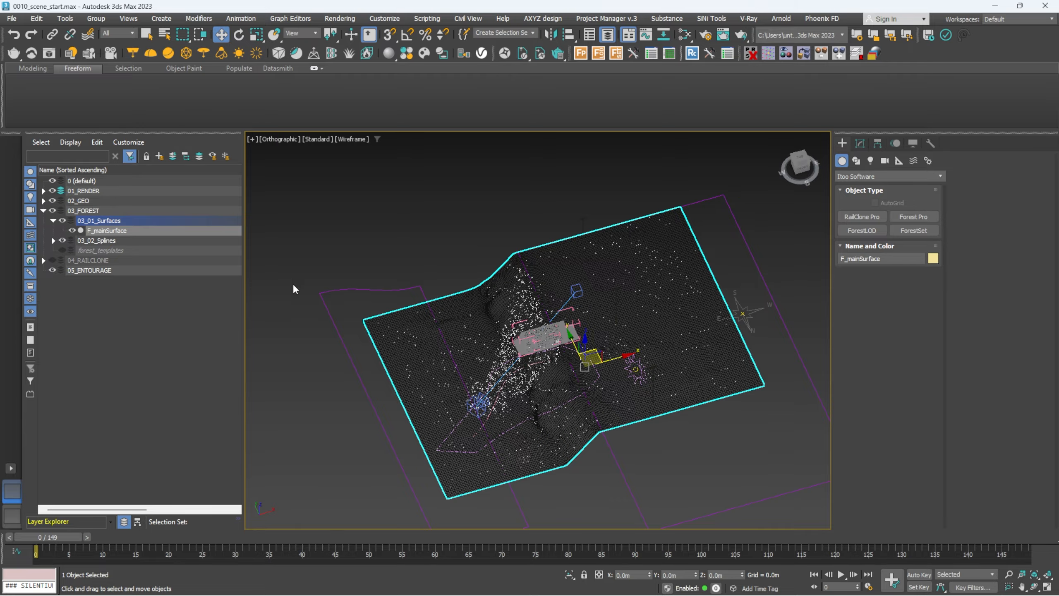
Isolate the F_mainSurface terrain and frame it in the orthographic view
alt+middle_drag(607, 346, 619, 324)
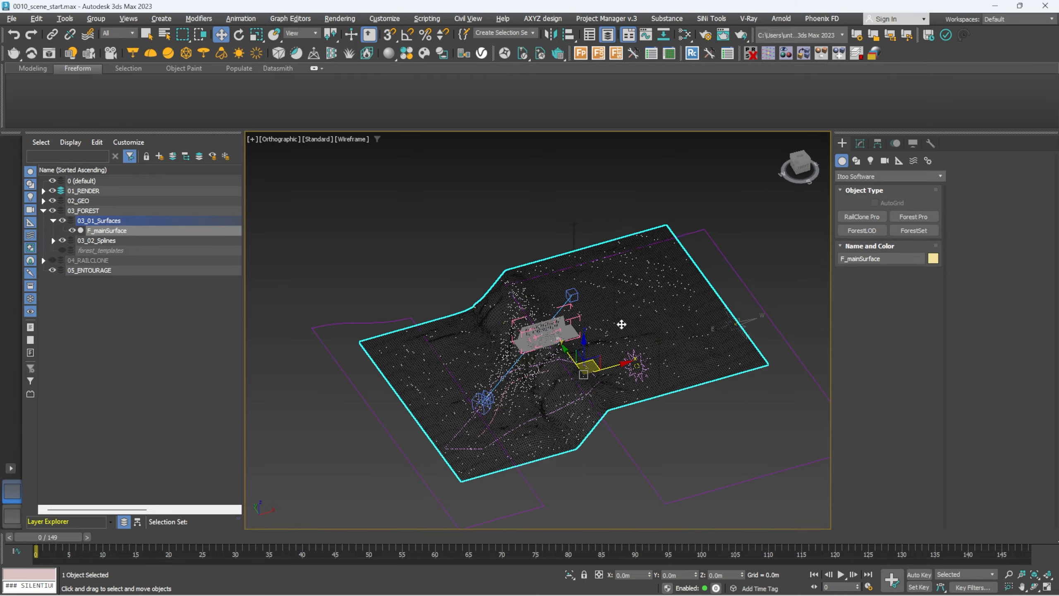
key(alt+q)
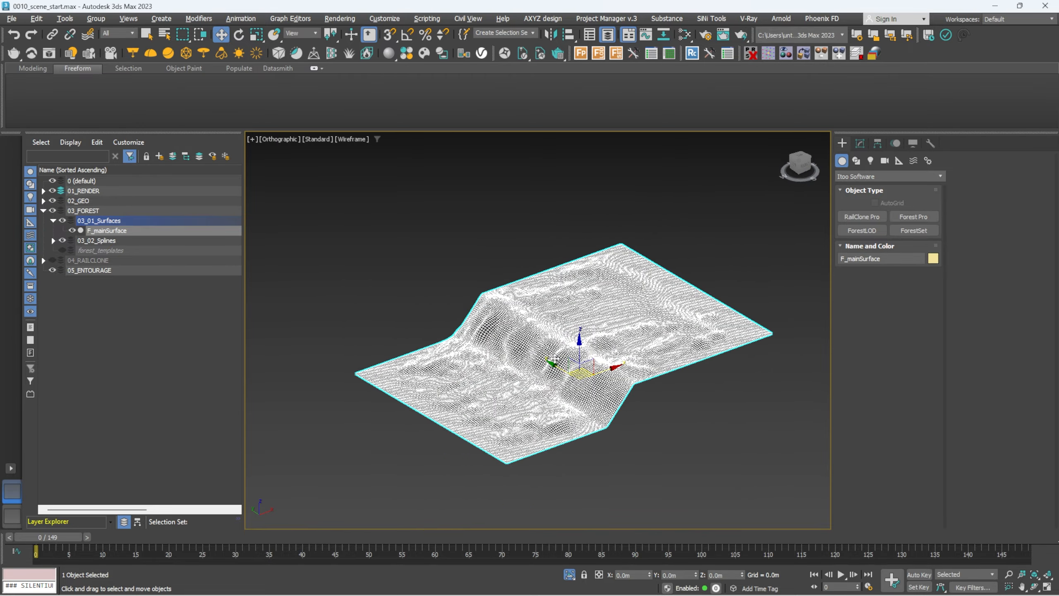
scroll(602, 361, up, 5)
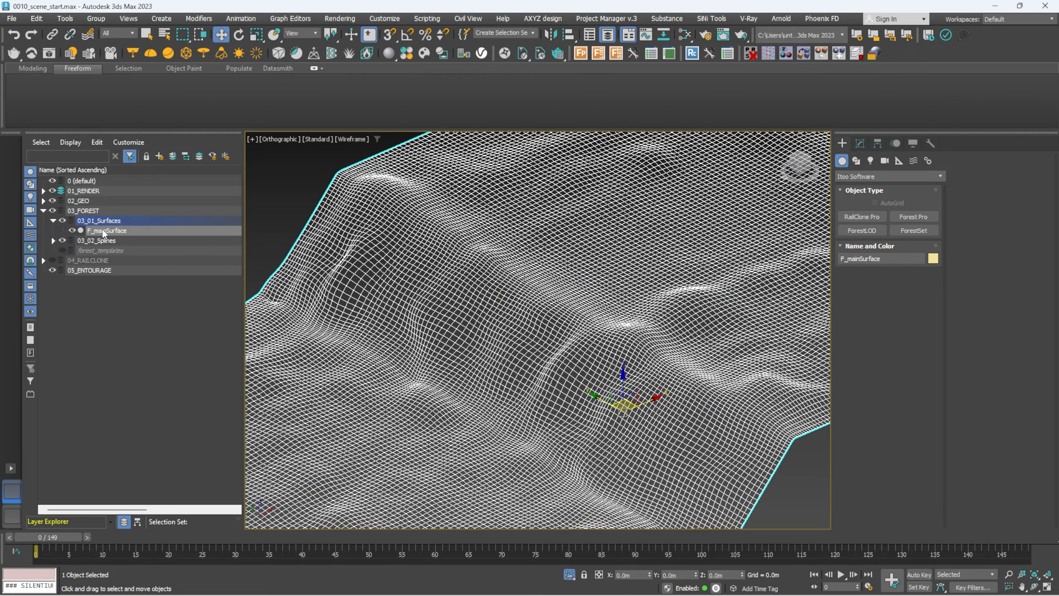
key(z)
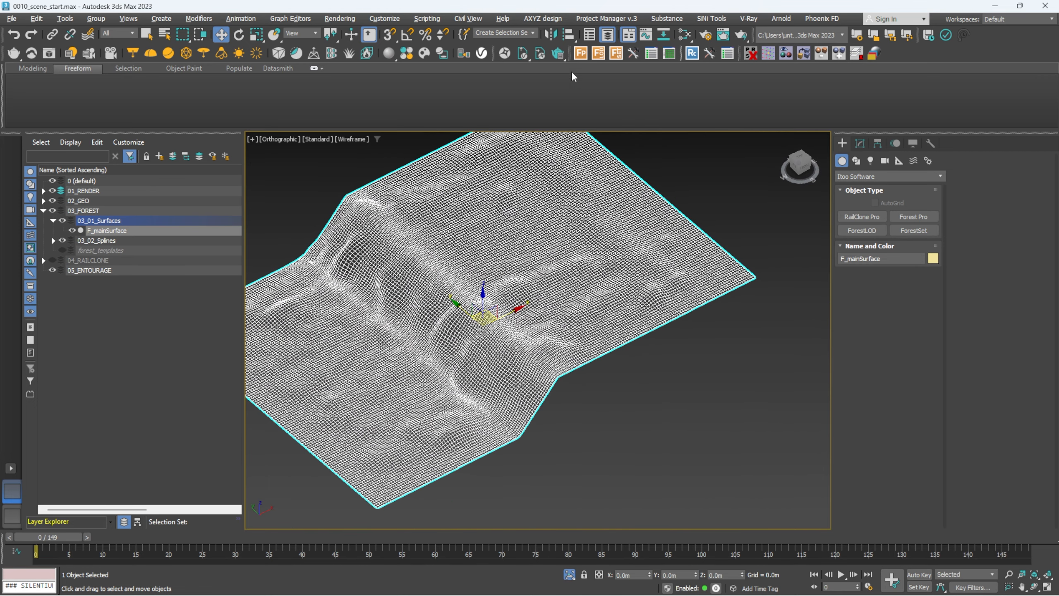
Create a Forest Pro scatter object that uses the F_mainSurface terrain as its scattering surface
click(581, 53)
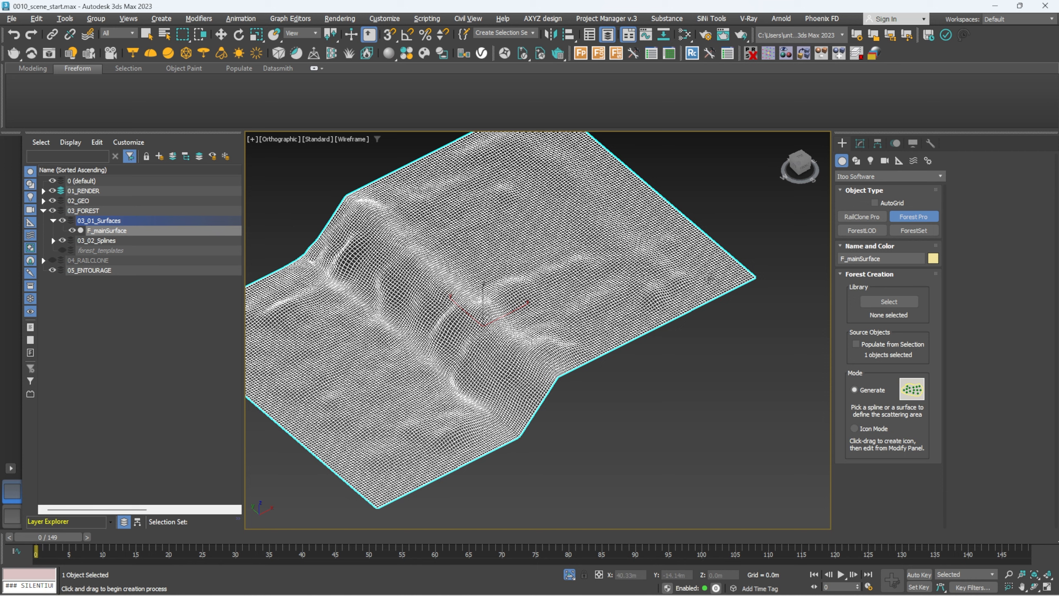
click(718, 291)
click(572, 330)
right_click(653, 372)
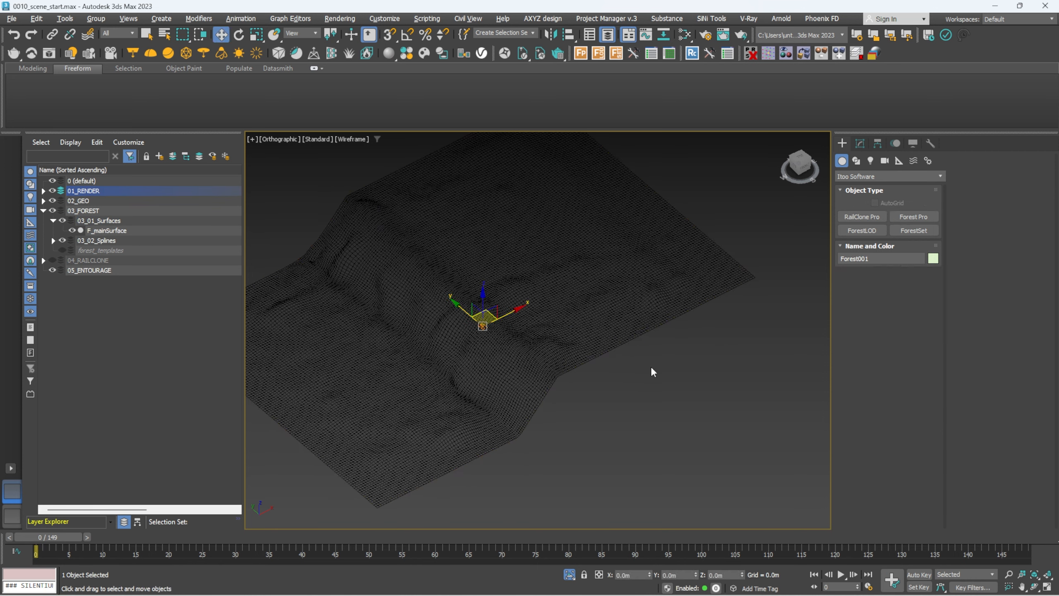
Load the Cynodon dactylon_dry preset from the GlobePlants Bundle 13 library into the new Forest object
click(861, 143)
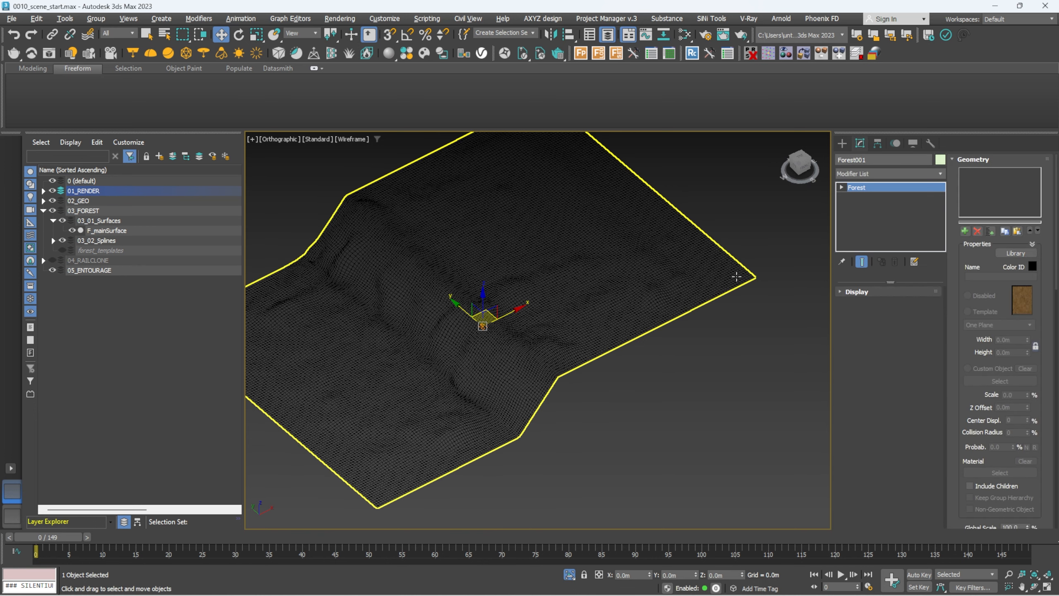
click(1016, 253)
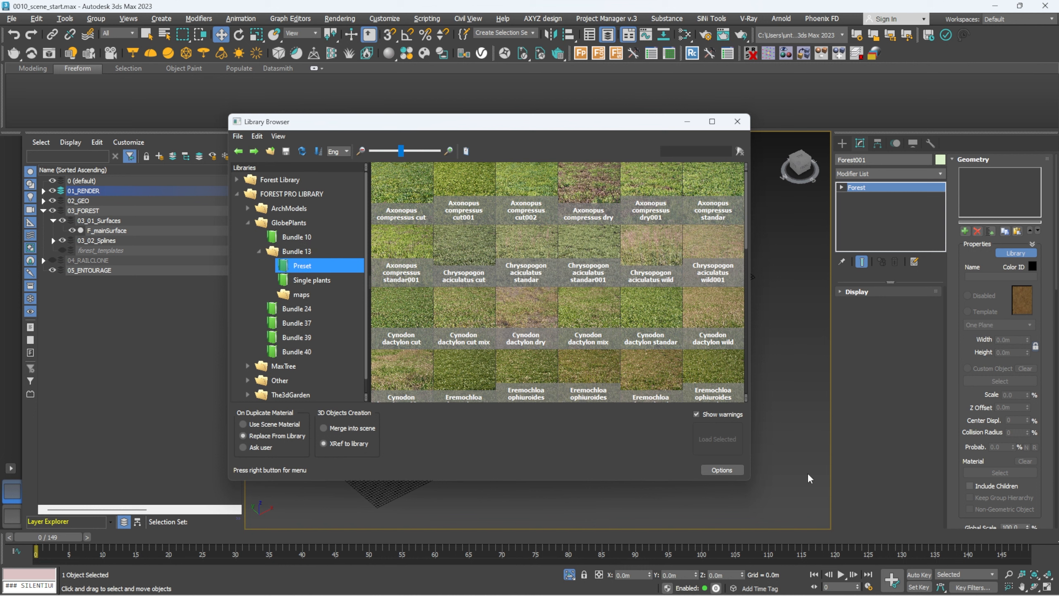
click(533, 304)
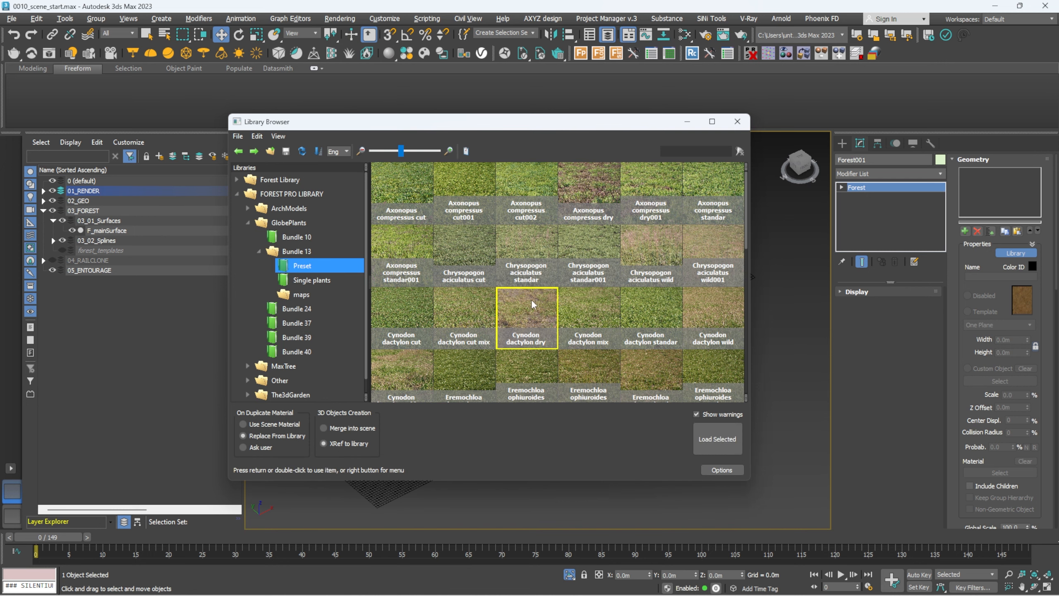
click(430, 150)
scroll(617, 285, down, 2)
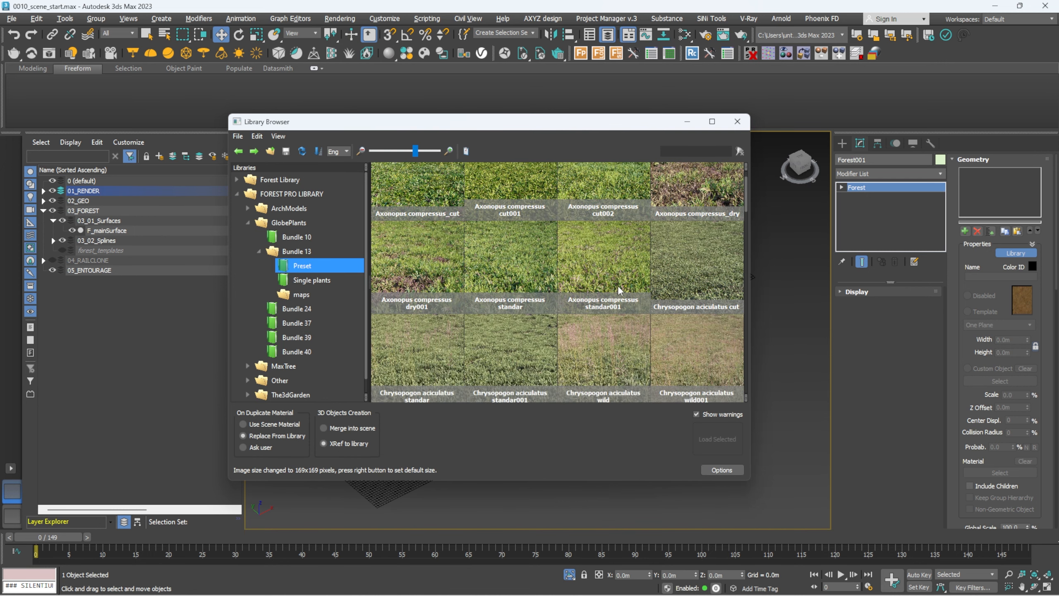
scroll(612, 277, down, 5)
click(608, 235)
scroll(613, 238, up, 3)
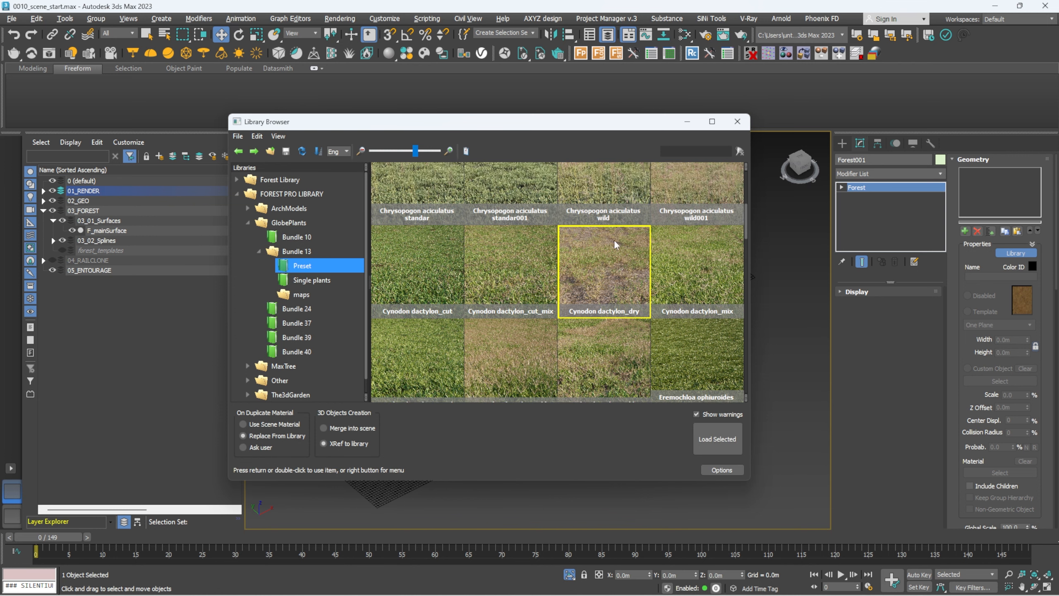
click(720, 438)
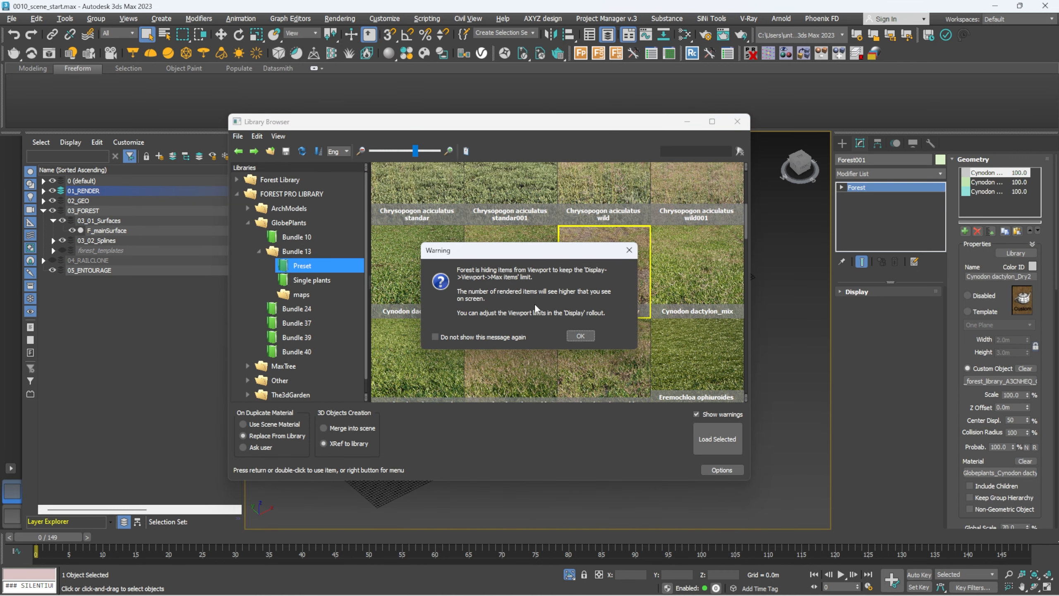
click(581, 337)
Inspect the scattered grass across the terrain and restore the split layout with the camera view beside the orthographic view
alt+middle_drag(516, 337, 512, 361)
scroll(508, 354, down, 4)
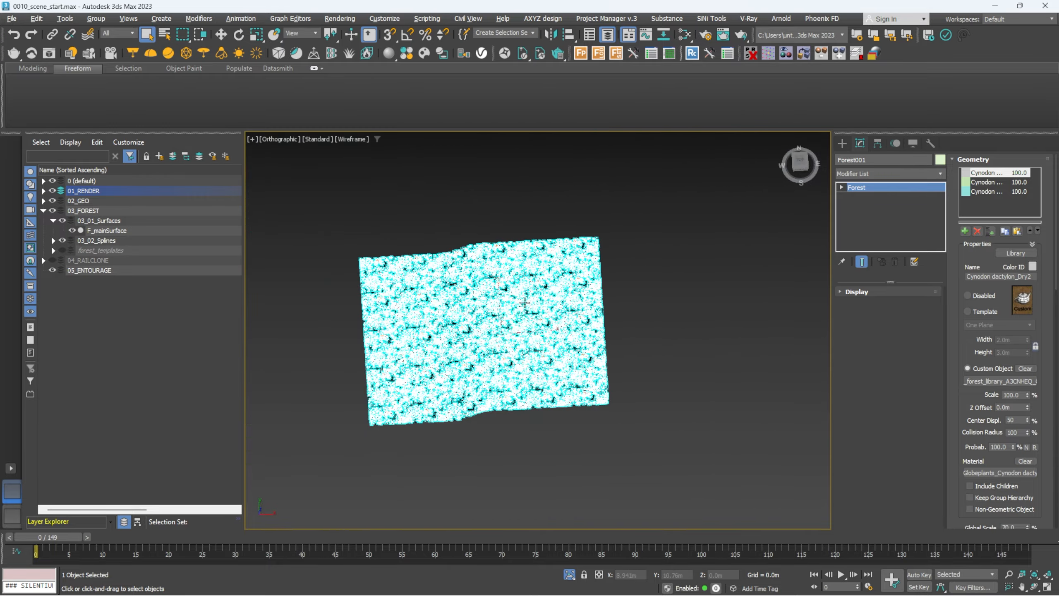
alt+middle_drag(526, 302, 515, 340)
right_click(521, 225)
click(350, 227)
key(alt+w)
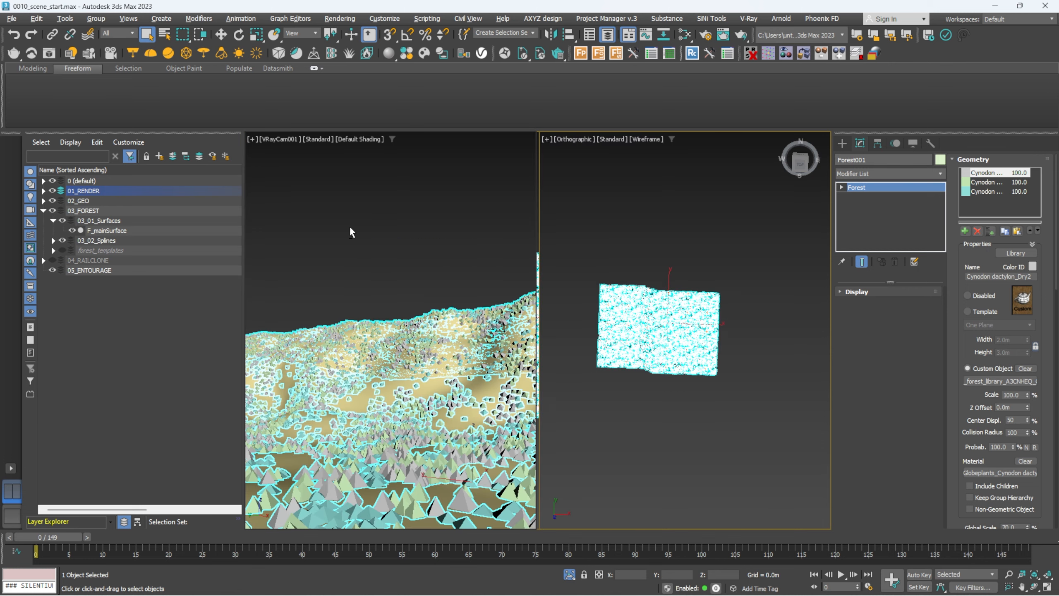
alt+middle_drag(700, 354, 656, 317)
scroll(643, 326, up, 4)
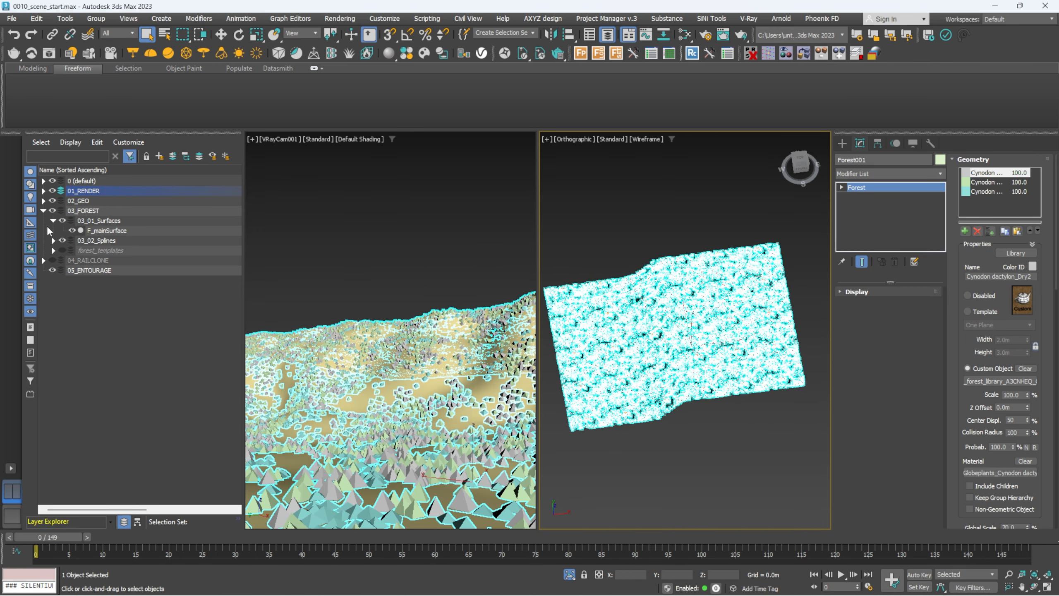
Unhide the F_spline_exclude spline in the 03_02_Splines layer
click(54, 241)
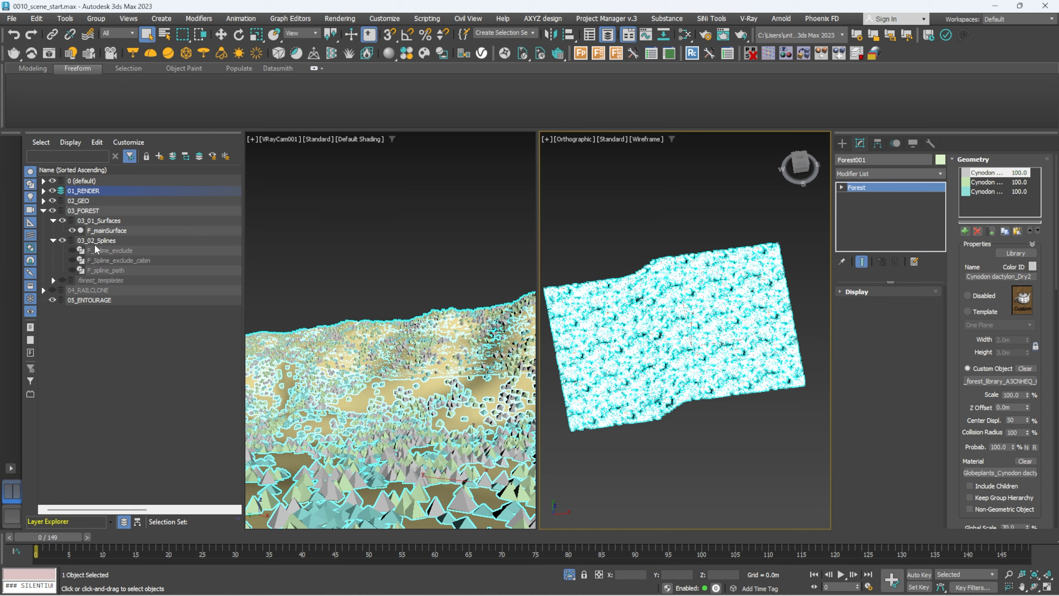
click(72, 250)
alt+middle_drag(788, 246, 730, 311)
Add F_spline_exclude as a spline area in the Forest object's Areas settings
click(984, 160)
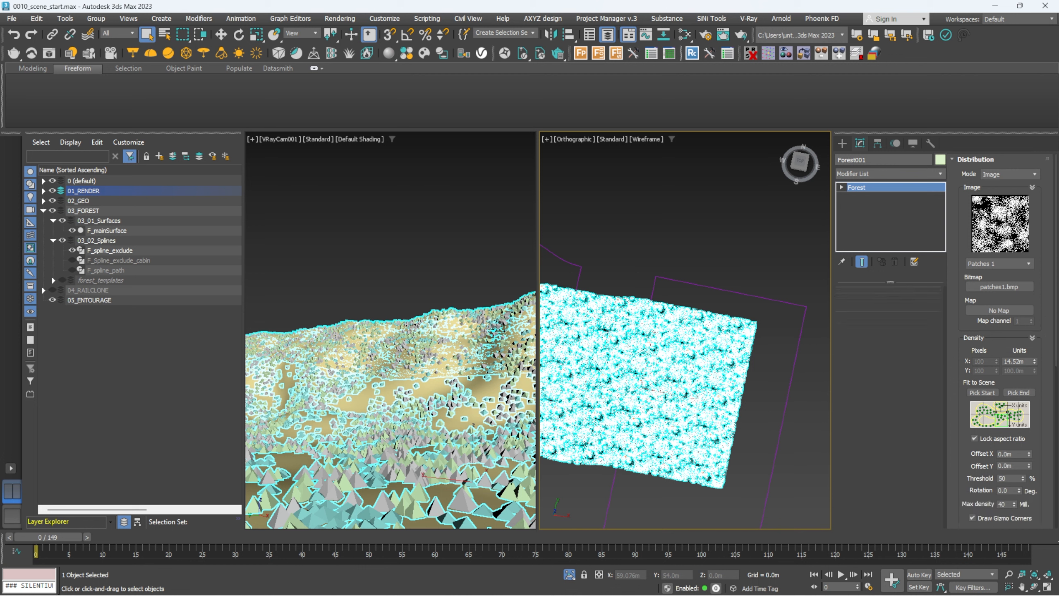
click(984, 160)
click(855, 315)
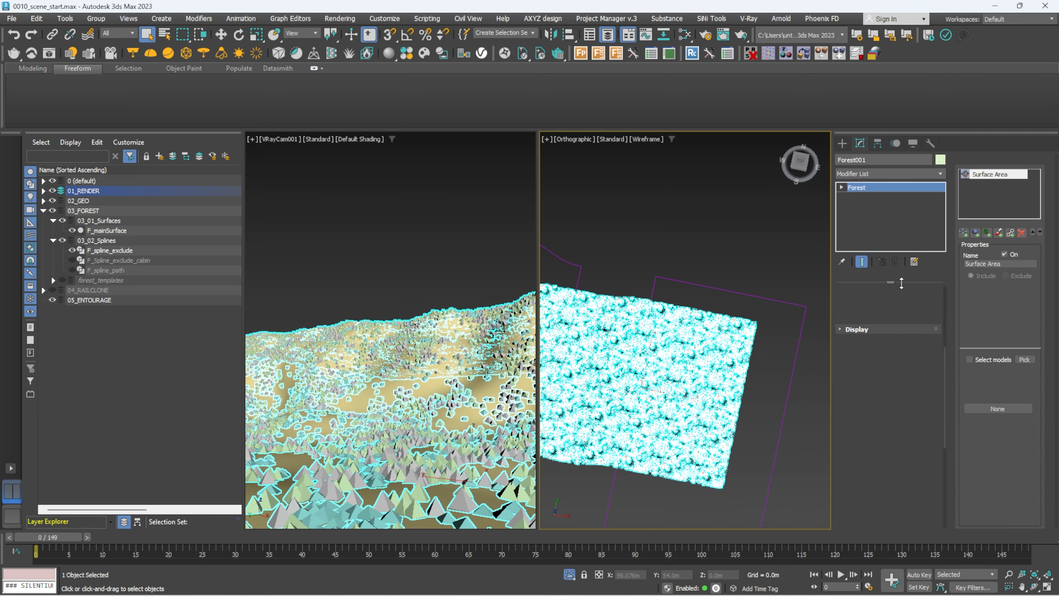
click(965, 232)
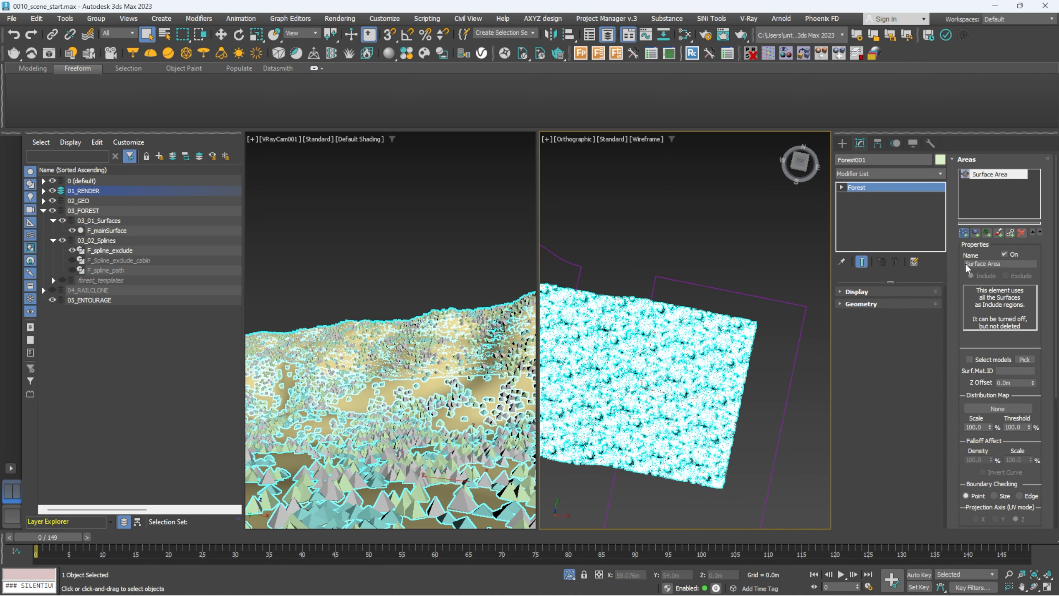
click(702, 284)
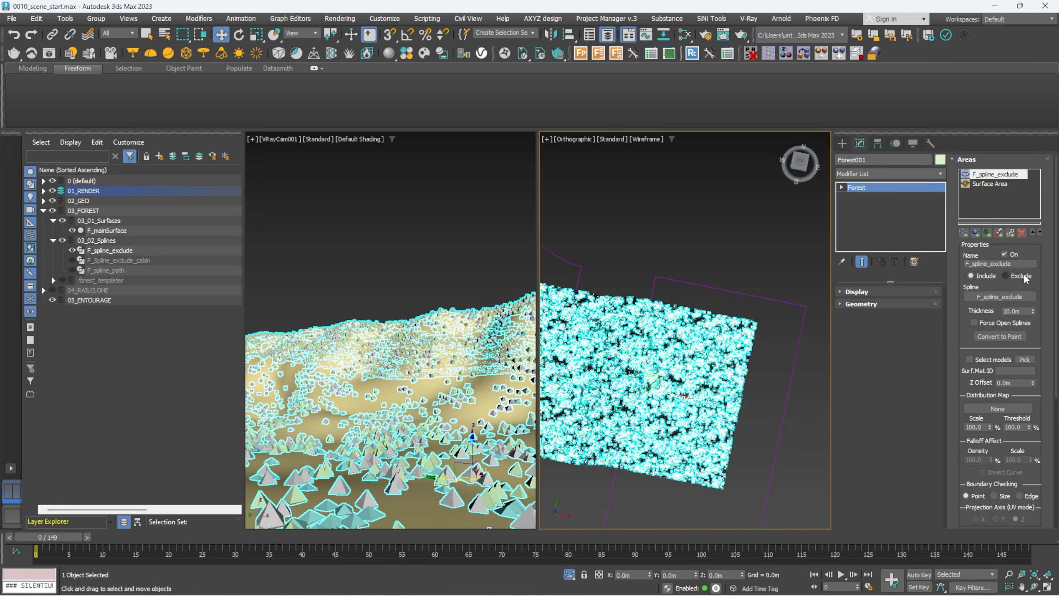
Set the F_spline_exclude area to Exclude in the Forest object's area properties
click(1006, 276)
mouse_move(676, 300)
alt+middle_down()
mouse_move(653, 287)
mouse_move(661, 305)
mouse_move(688, 312)
mouse_move(676, 310)
alt+middle_up()
scroll(715, 326, up, 4)
scroll(689, 319, down, 5)
scroll(639, 373, up, 5)
middle_drag(638, 373, 680, 331)
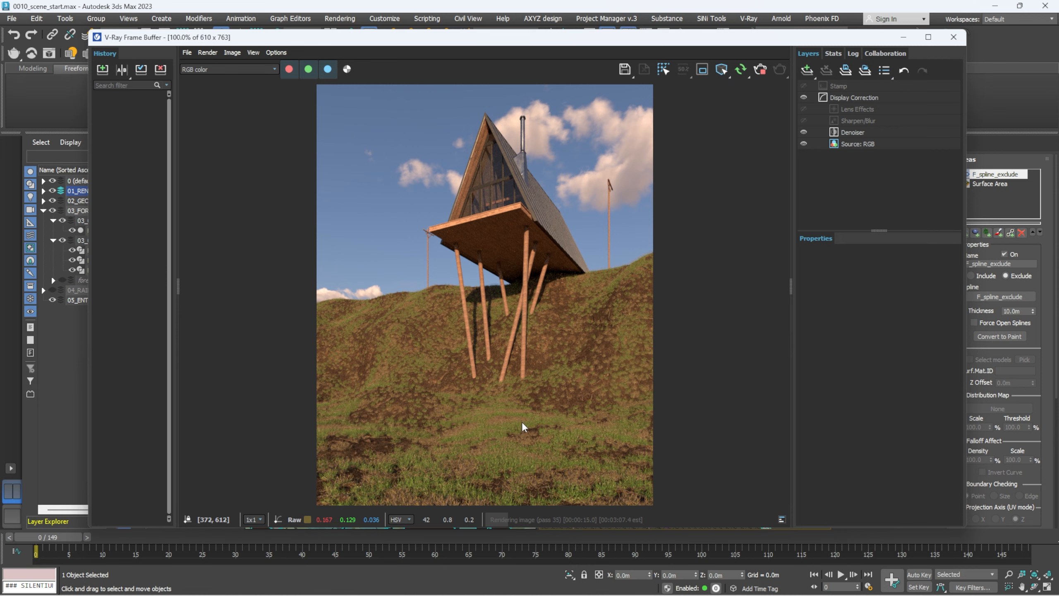
Examine the grass coverage on the slope and foreground in the V-Ray render
scroll(540, 400, up, 3)
scroll(583, 356, down, 3)
scroll(584, 399, up, 2)
scroll(511, 397, down, 1)
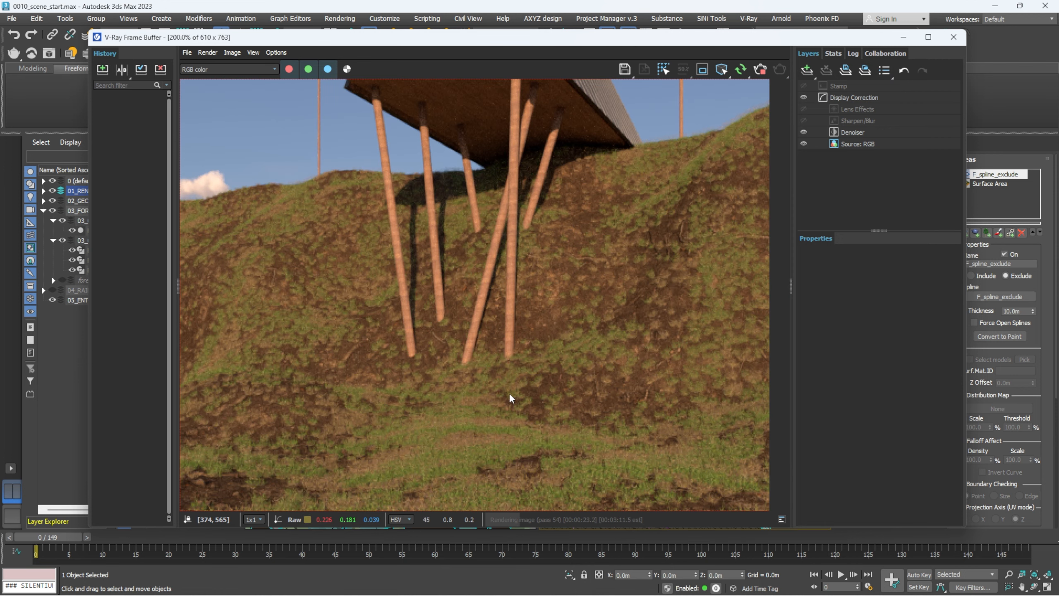
scroll(358, 355, down, 1)
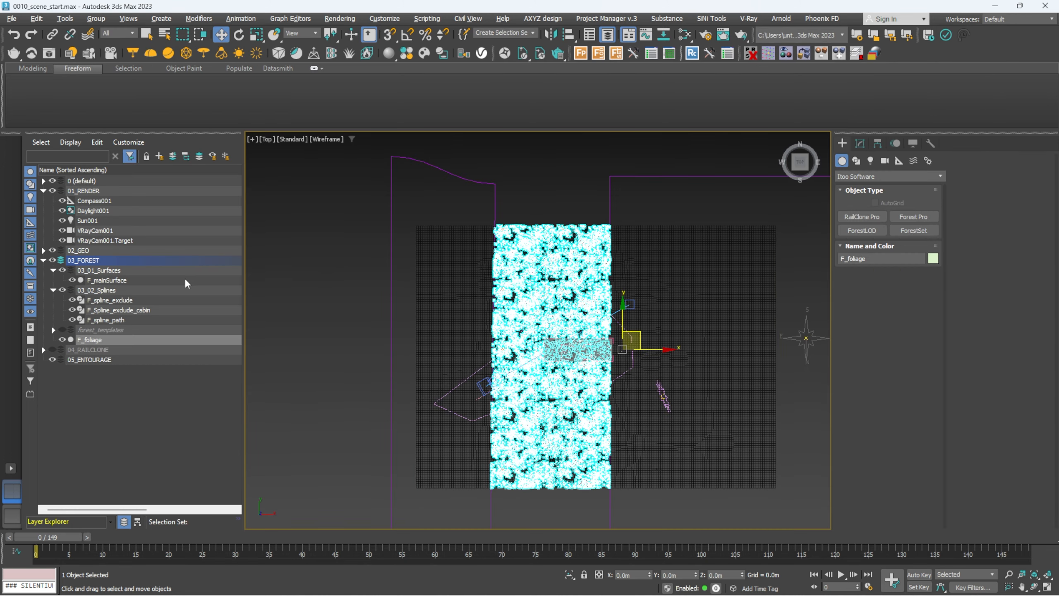
Isolate F_mainSurface and create a new Forest Pro object on it, declining camera clipping
click(107, 280)
key(alt+q)
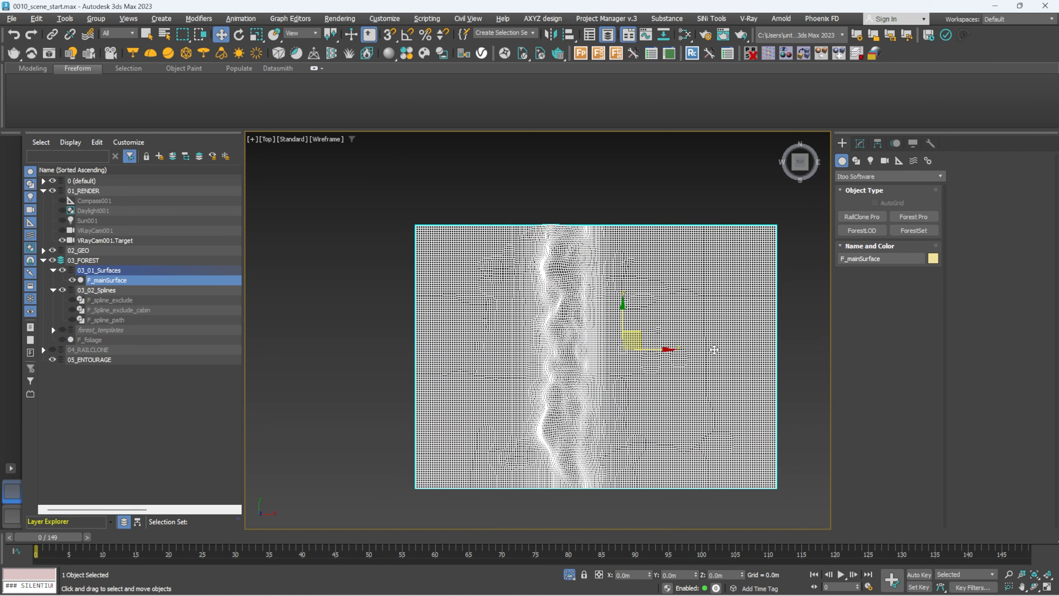
alt+middle_drag(605, 292, 656, 109)
click(580, 53)
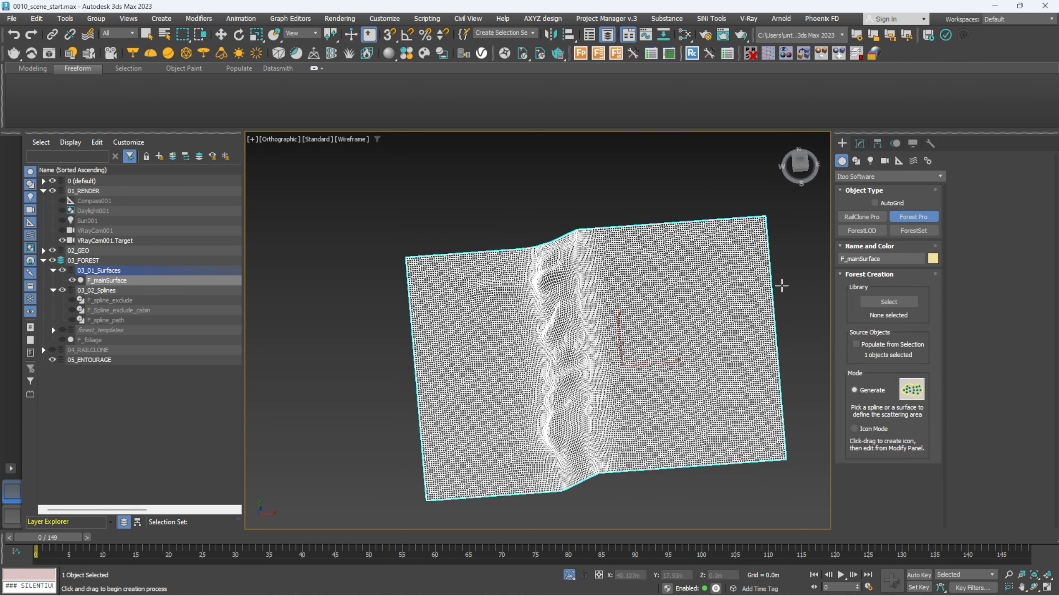
click(727, 279)
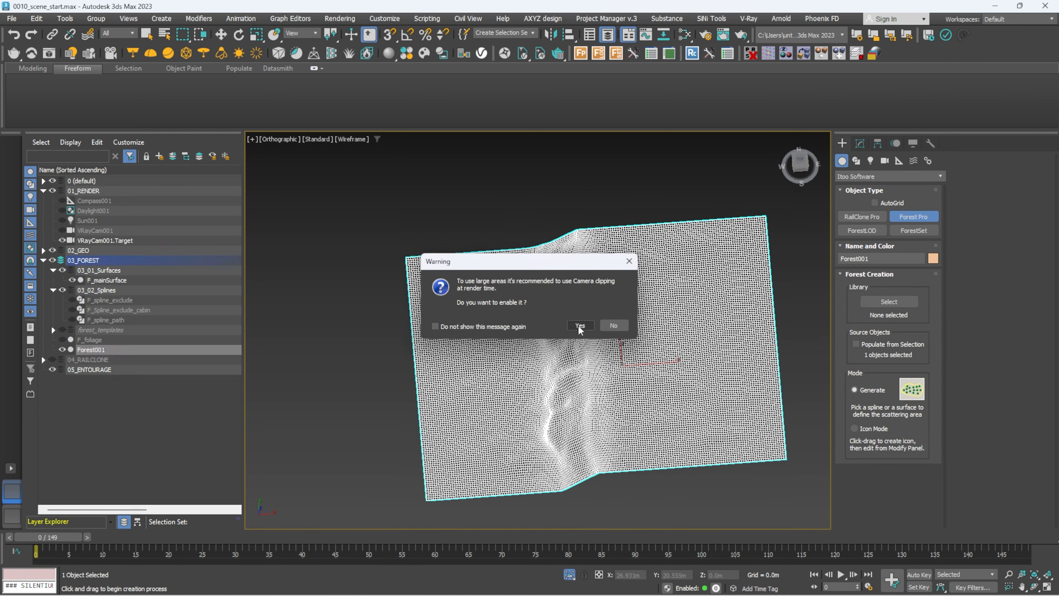
click(608, 324)
right_click(679, 217)
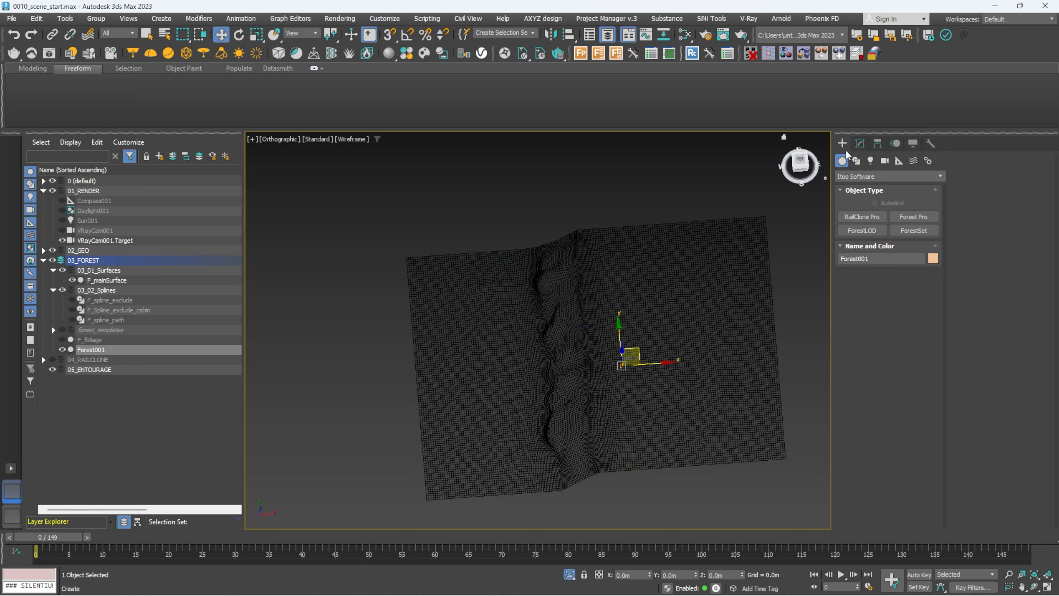
Load MT PM Olea europaea small 01 01 from the MaxTree MT_PM_V23 library into the new Forest object's geometry
click(860, 144)
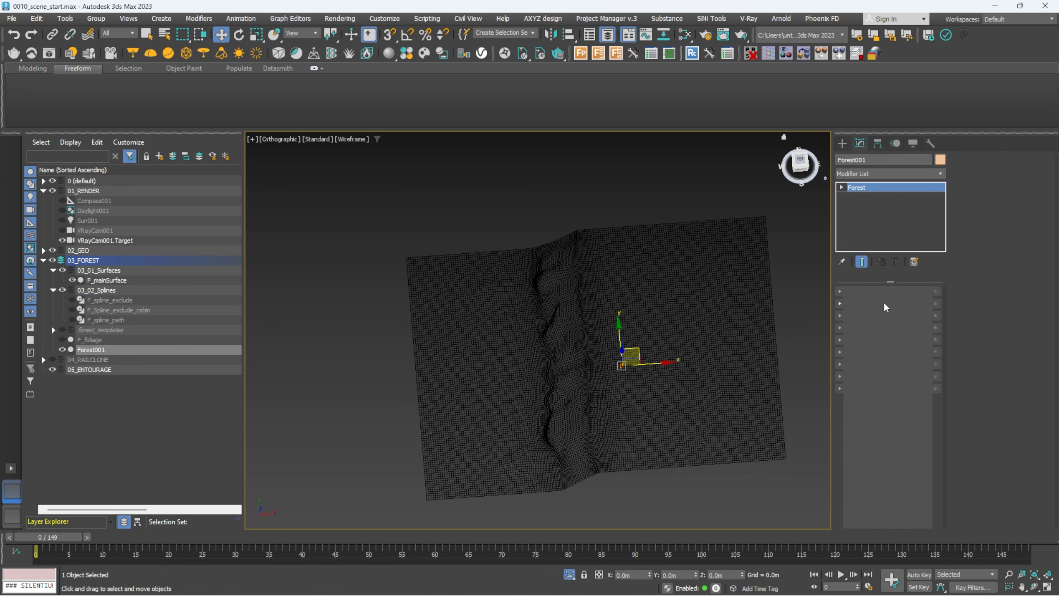
click(911, 304)
click(1026, 254)
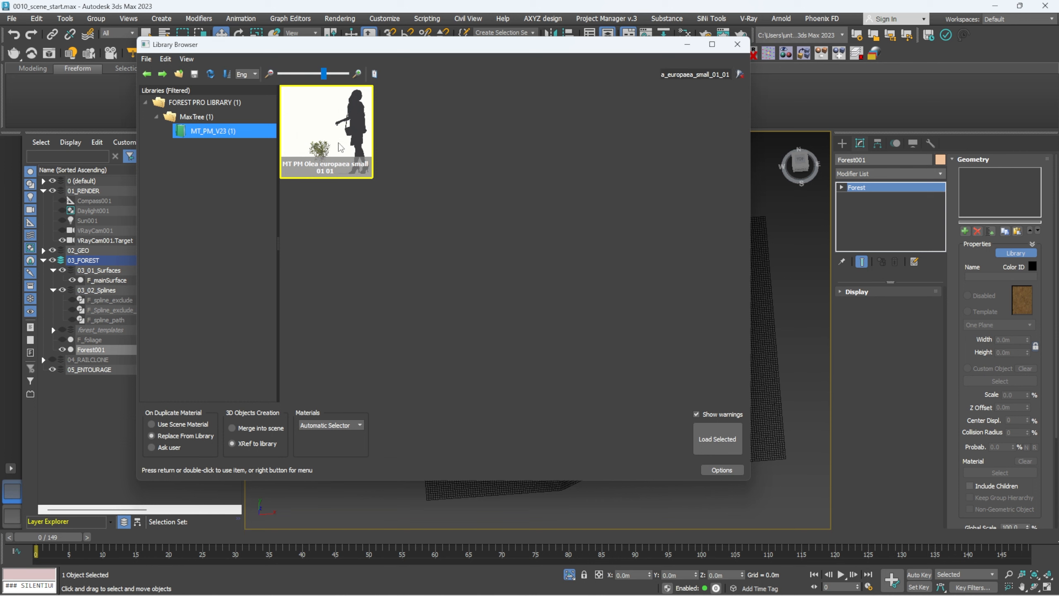
click(714, 439)
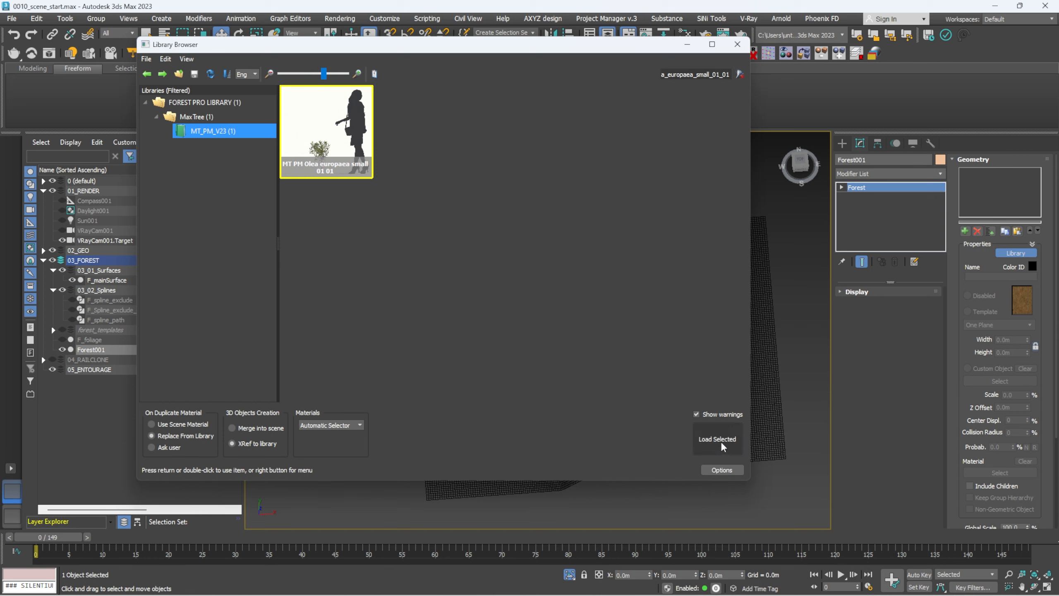
click(583, 340)
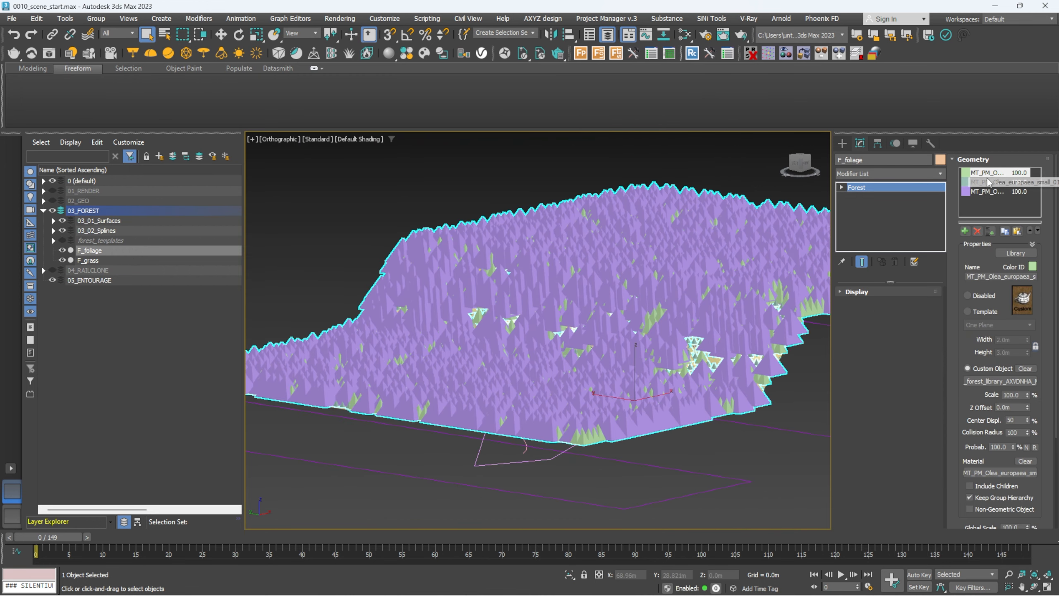
Set the F_foliage viewport display to Points-Cloud and colour the items by Color ID
click(872, 292)
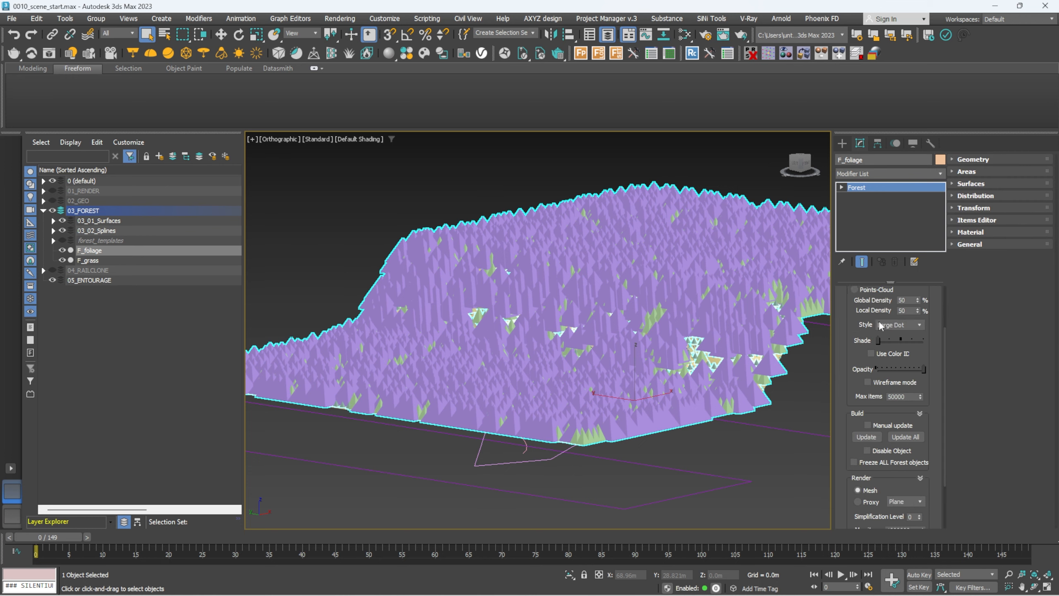
scroll(876, 305, down, 3)
click(875, 302)
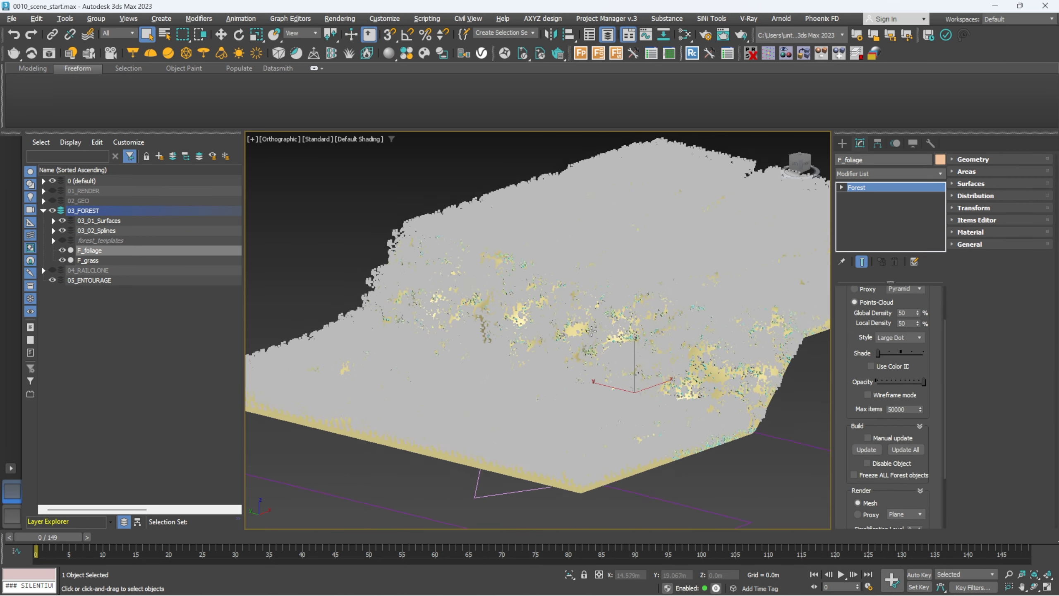
click(870, 366)
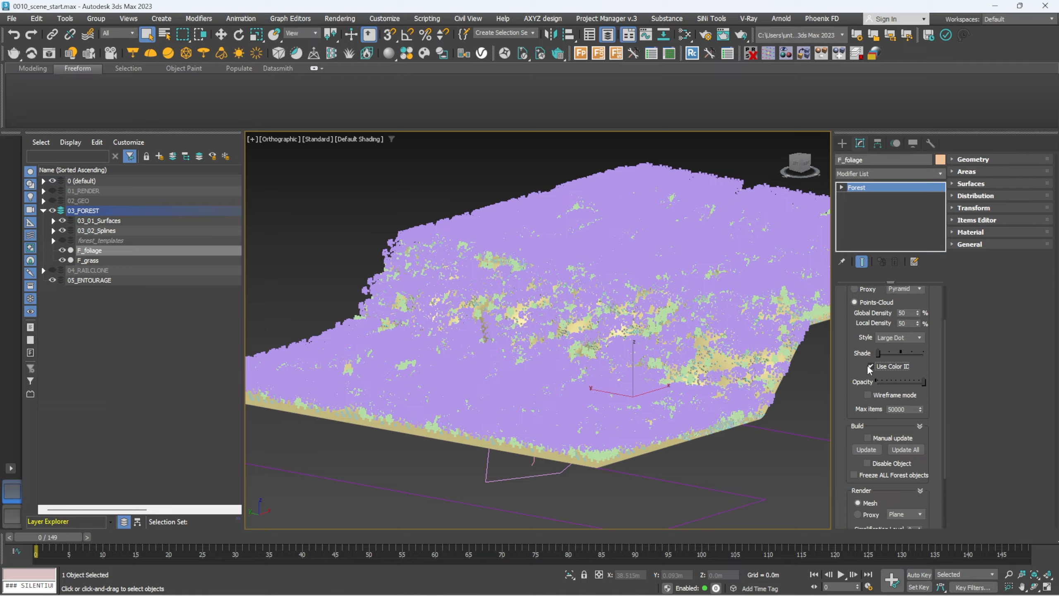
scroll(583, 309, up, 5)
scroll(583, 309, down, 4)
alt+middle_drag(611, 318, 789, 222)
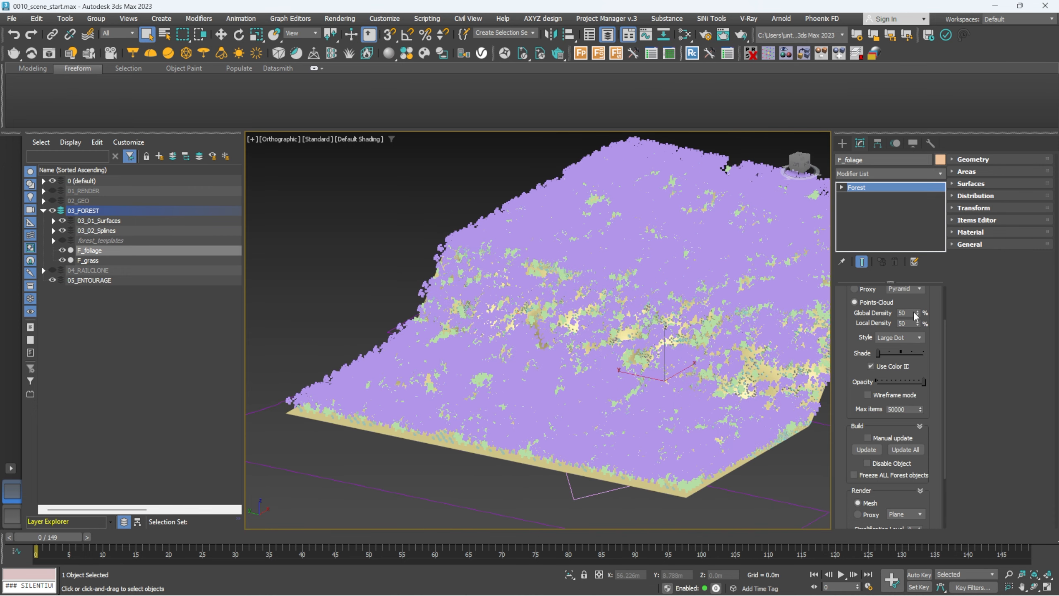
Add F_spline_path as a spline area of F_foliage and set it to Exclude
click(977, 171)
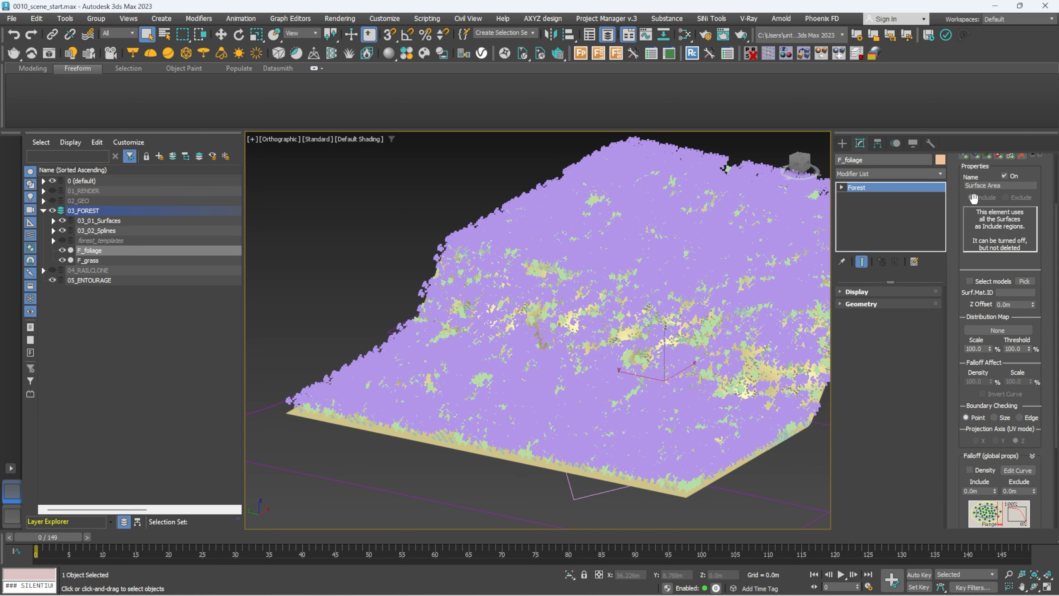
alt+middle_drag(648, 350, 618, 361)
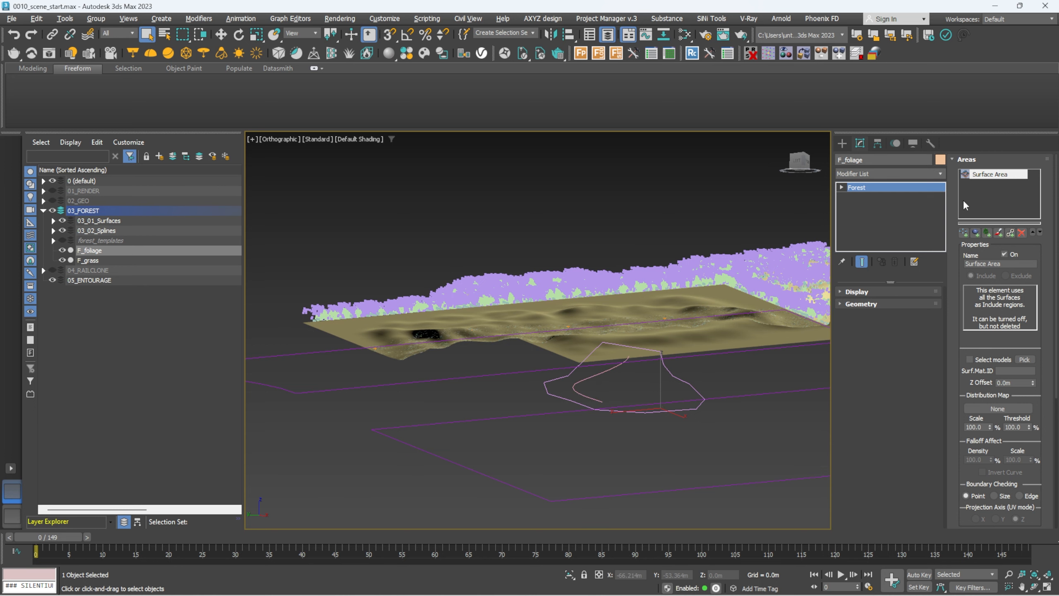
click(969, 233)
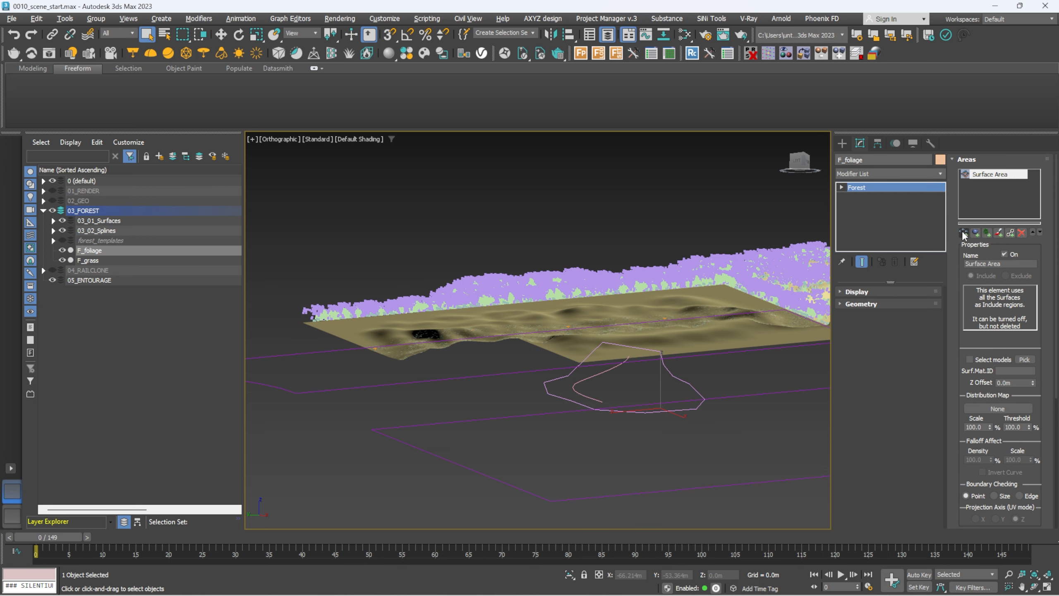
click(608, 370)
alt+middle_drag(708, 265, 705, 292)
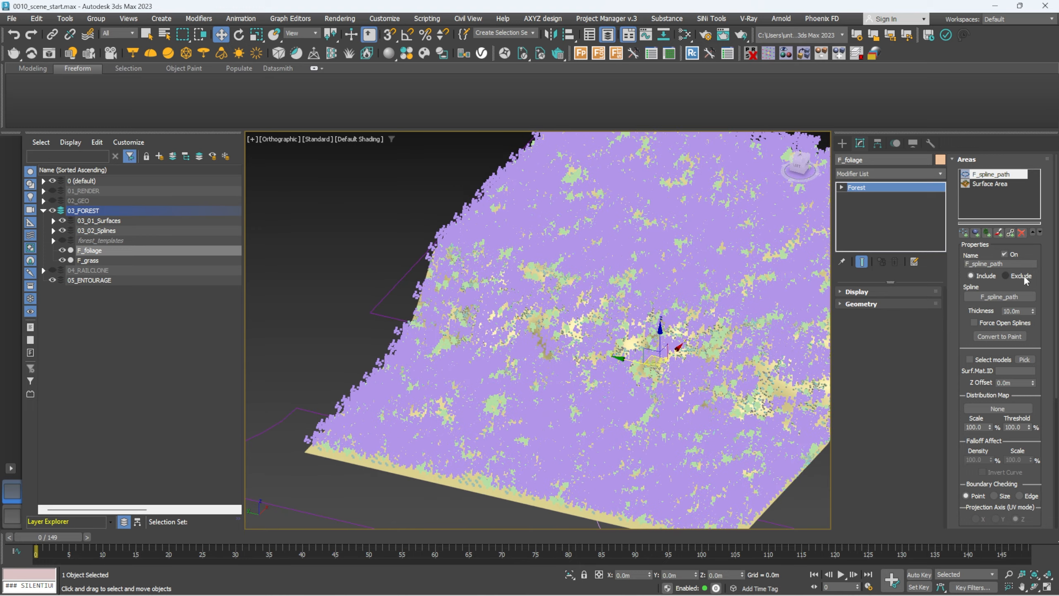
click(1021, 276)
alt+middle_drag(561, 367, 615, 321)
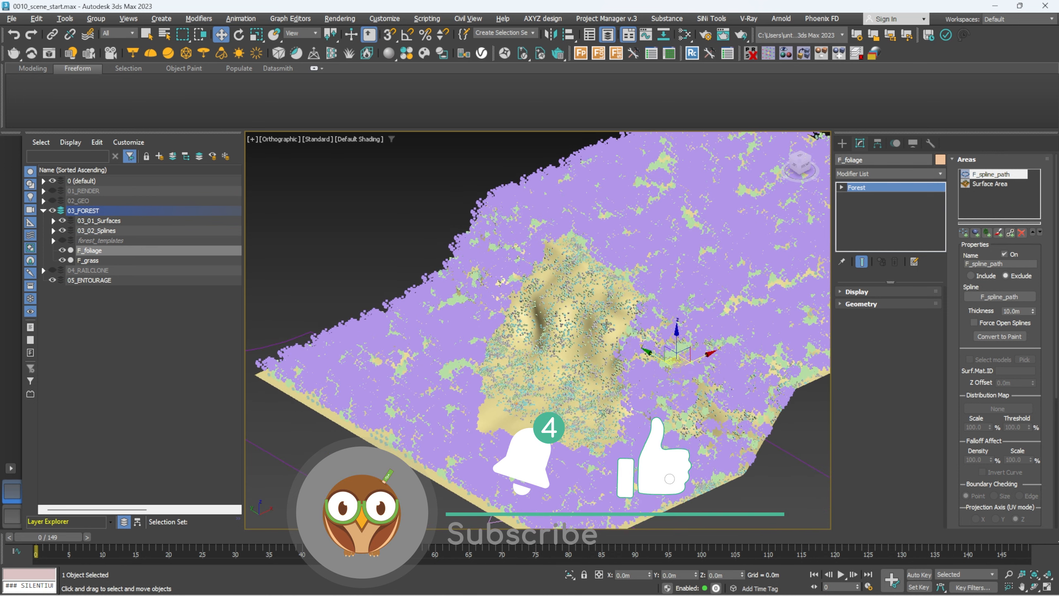
Restore the split viewport layout and set the F_spline_path exclusion thickness to 2.5 m
key(alt+w)
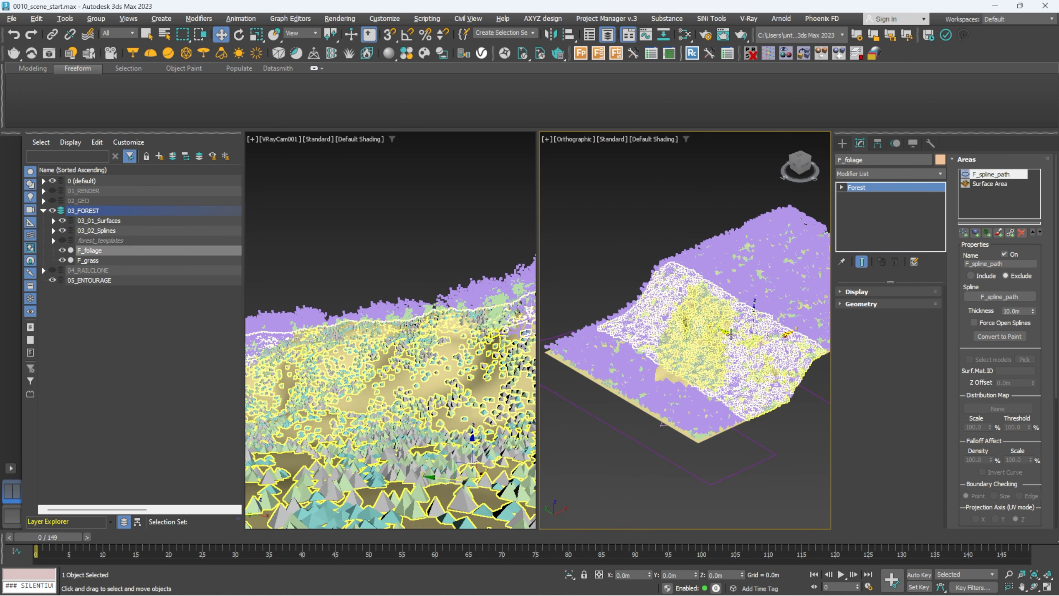
scroll(703, 352, up, 3)
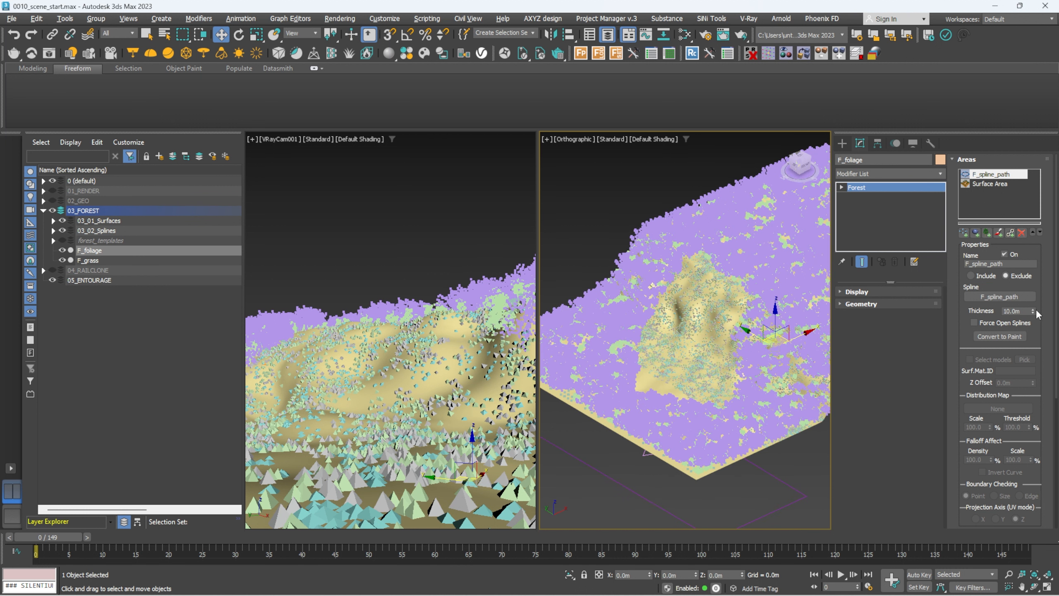
drag(1032, 314, 1031, 351)
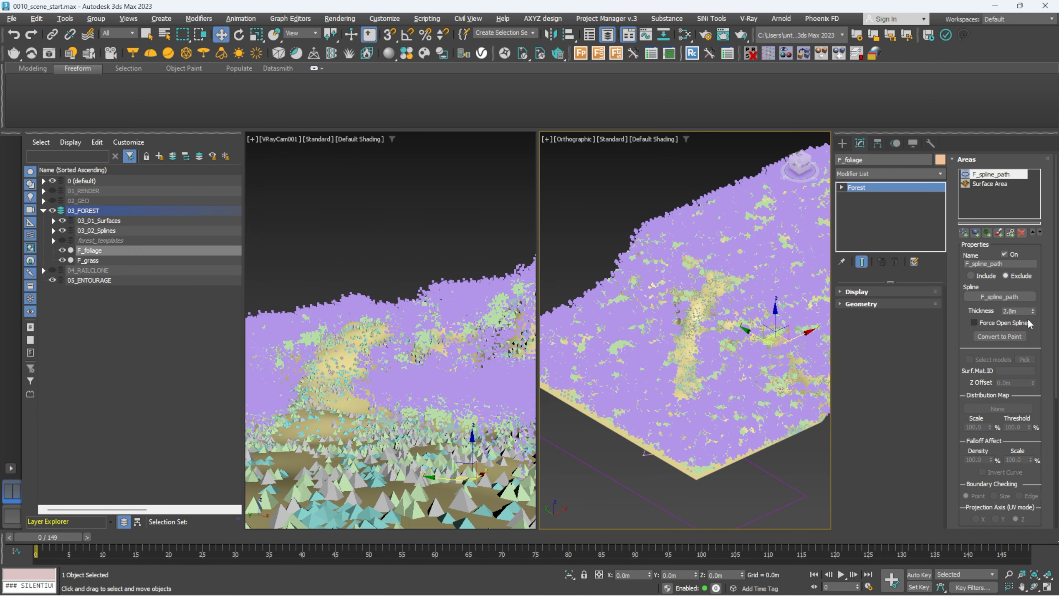
double_click(1014, 311)
text(2.5)
key(Return)
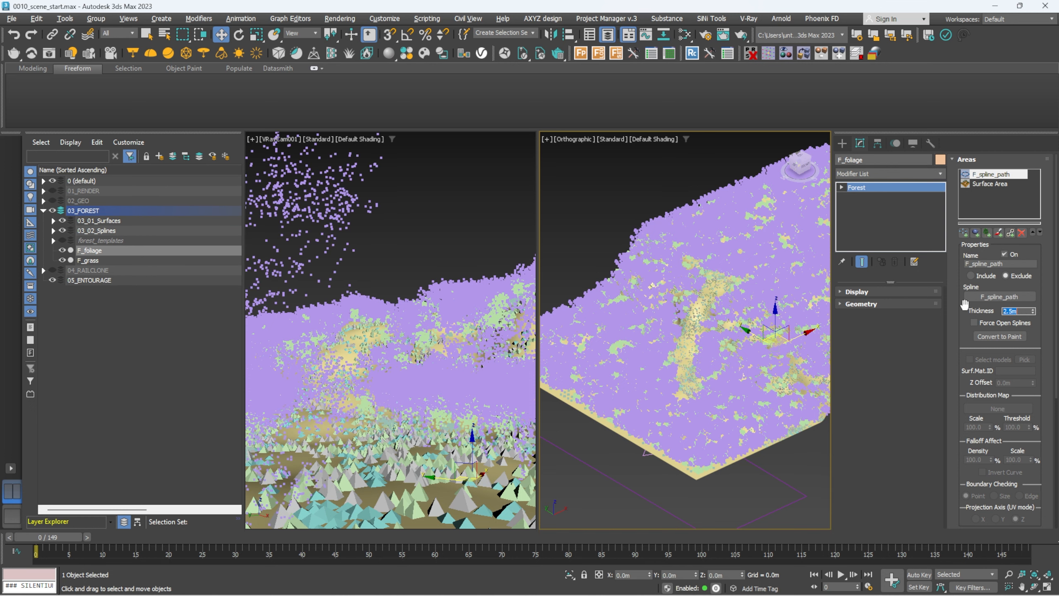
scroll(722, 333, up, 5)
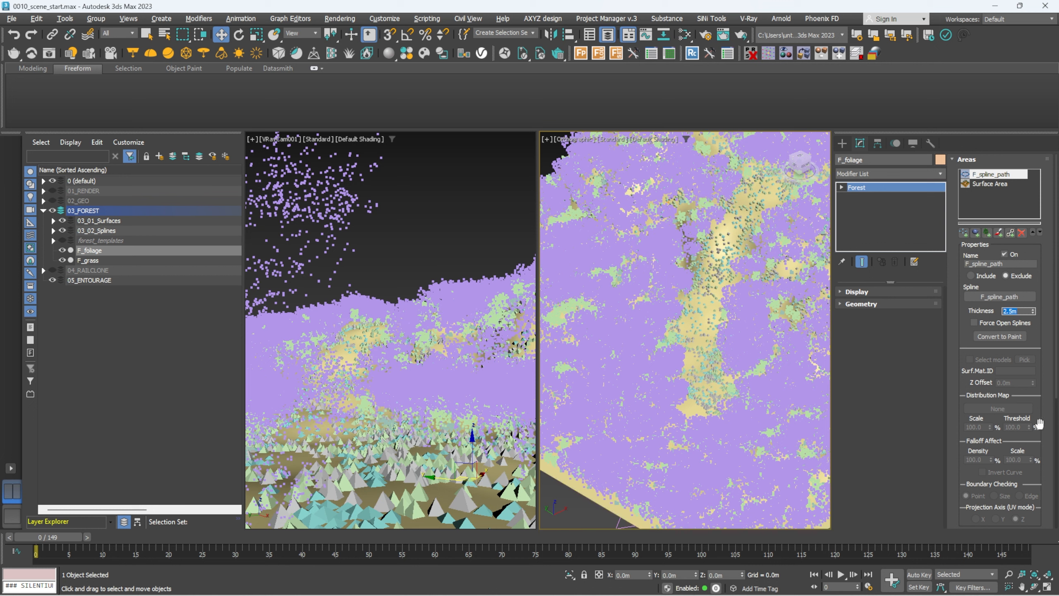
Enable the Density falloff for the F_foliage areas and switch its viewport display to Pyramid proxies
scroll(983, 459, down, 3)
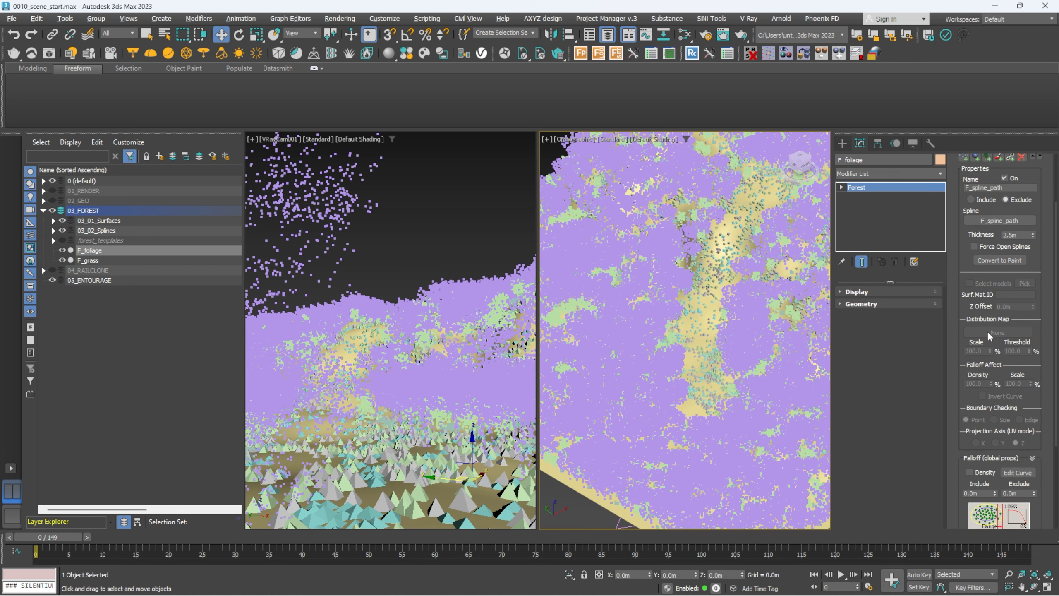
scroll(972, 417, down, 2)
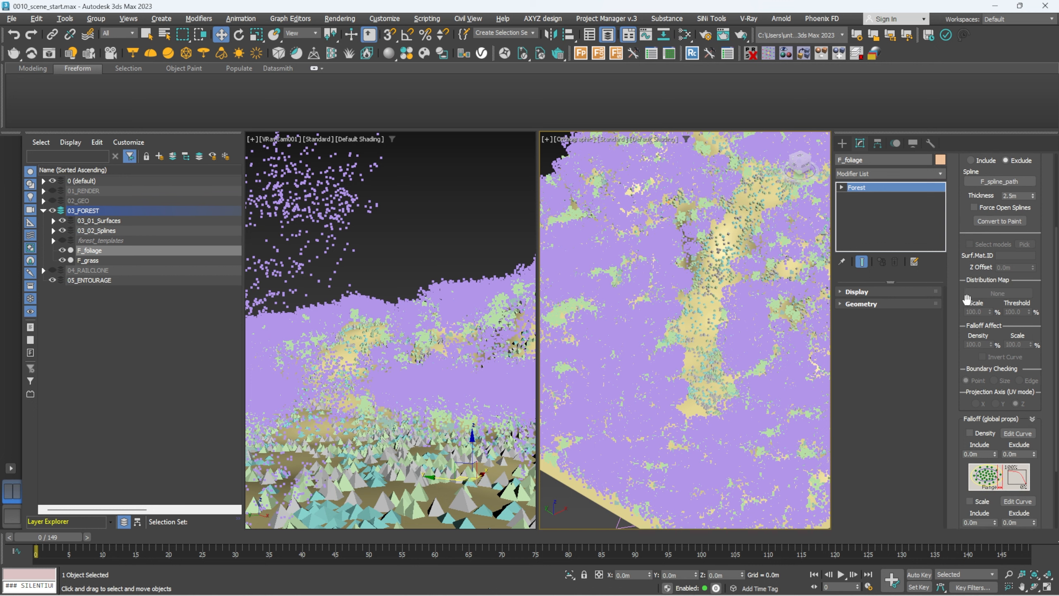
click(982, 435)
click(897, 291)
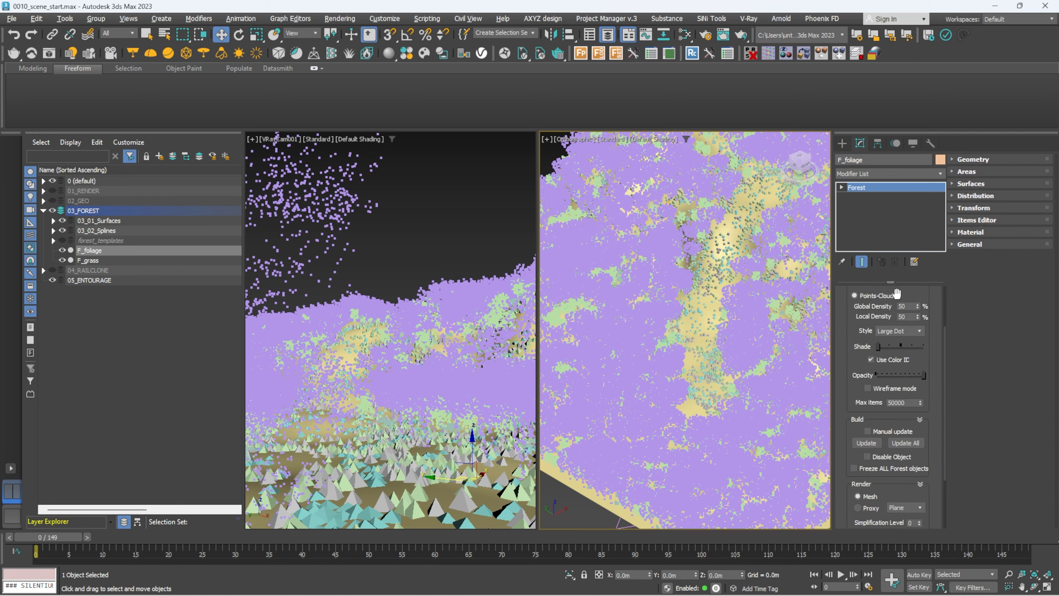
click(866, 332)
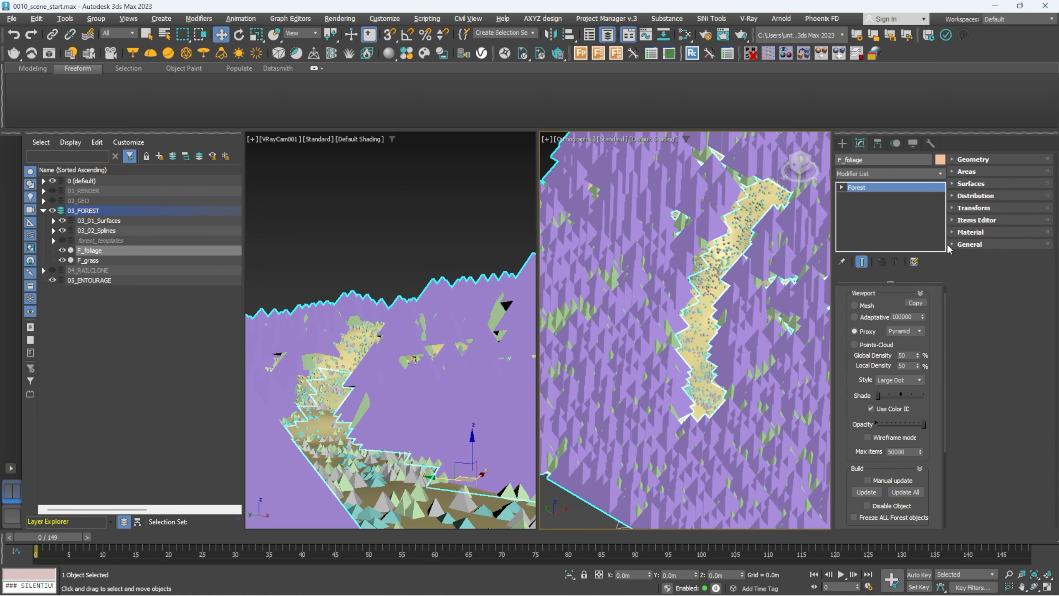
Set the density falloff's Exclude distance to 1.9 m and review its falloff curve
click(976, 172)
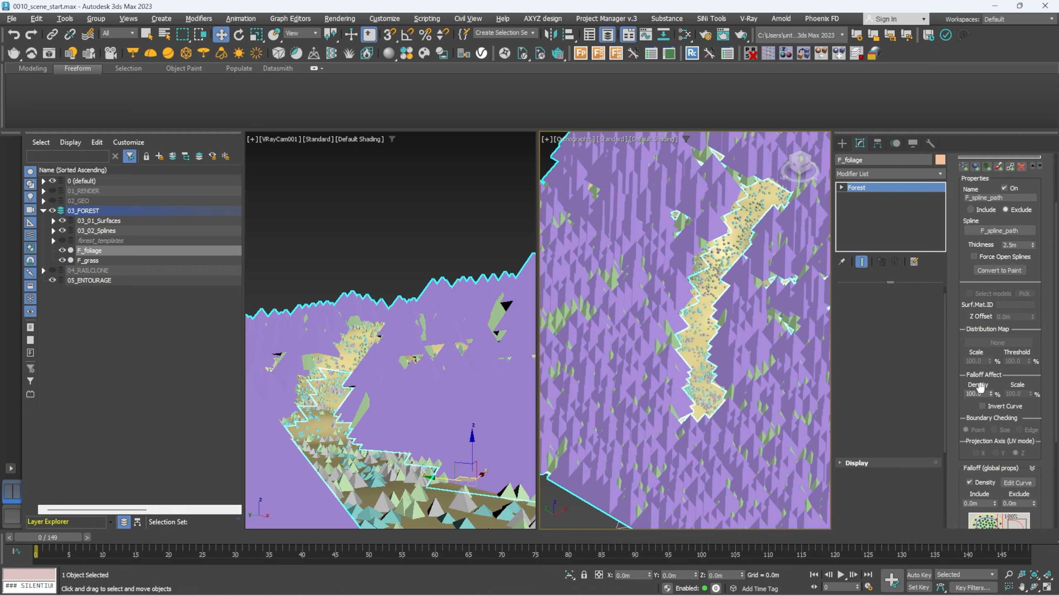
drag(965, 402, 971, 221)
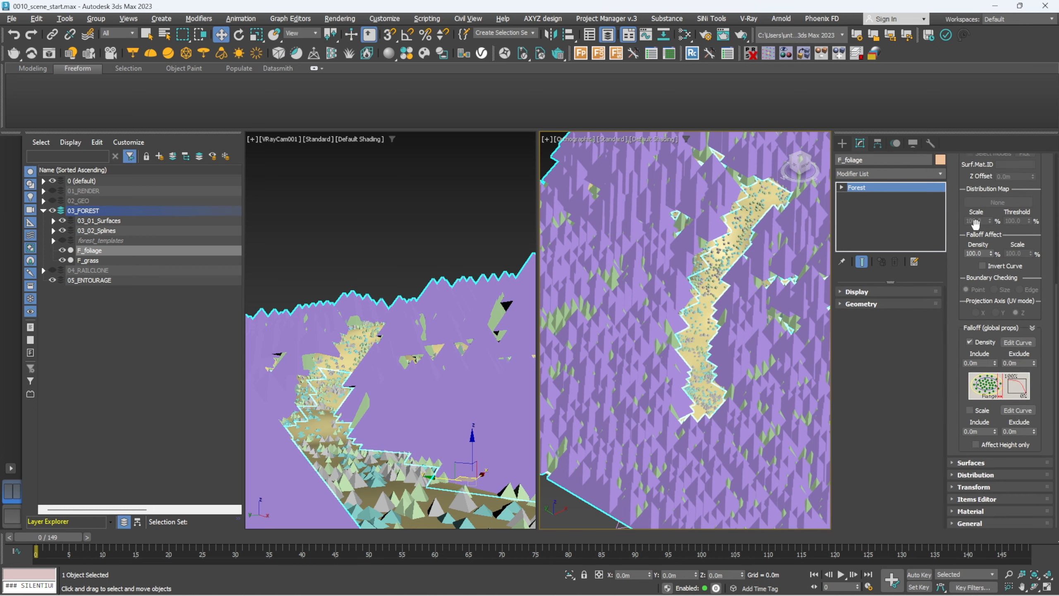
drag(1034, 364, 1024, 257)
click(1018, 342)
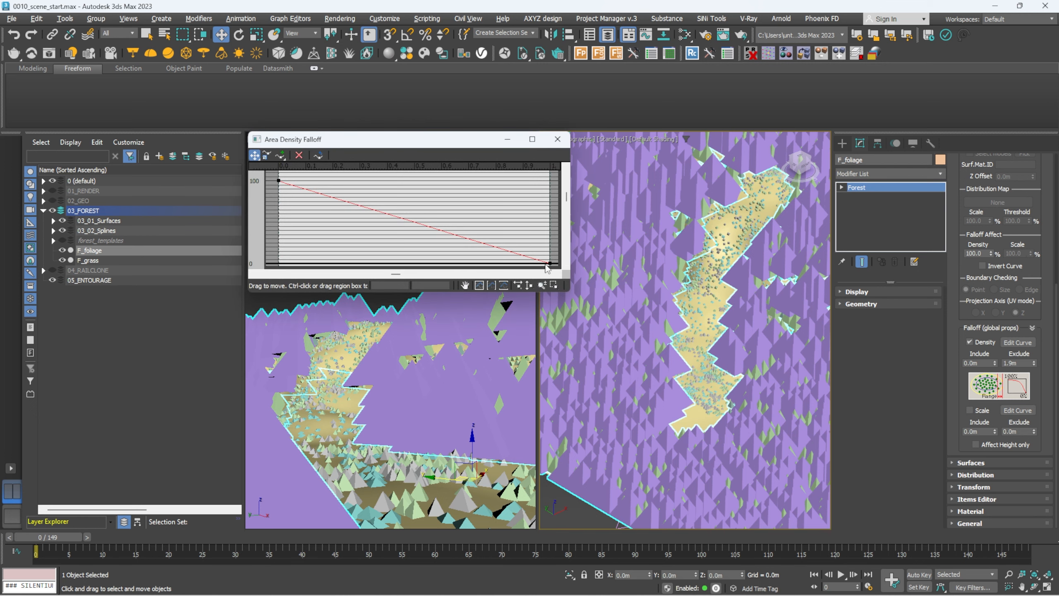
click(558, 139)
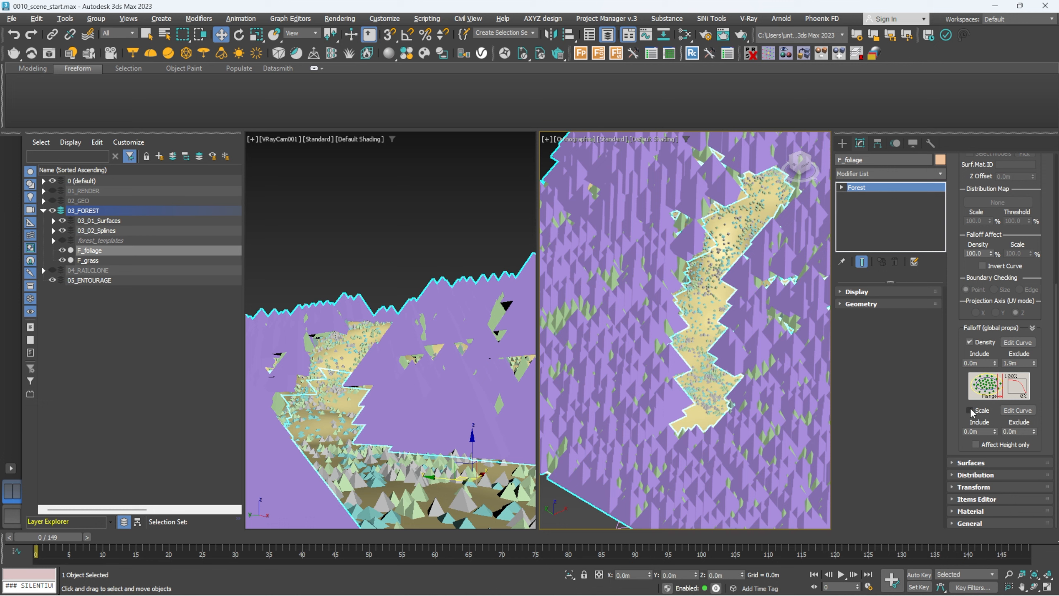
Enable the Scale falloff with an Exclude distance of 1.32 m and open its falloff curve
click(970, 410)
drag(1034, 431, 1023, 405)
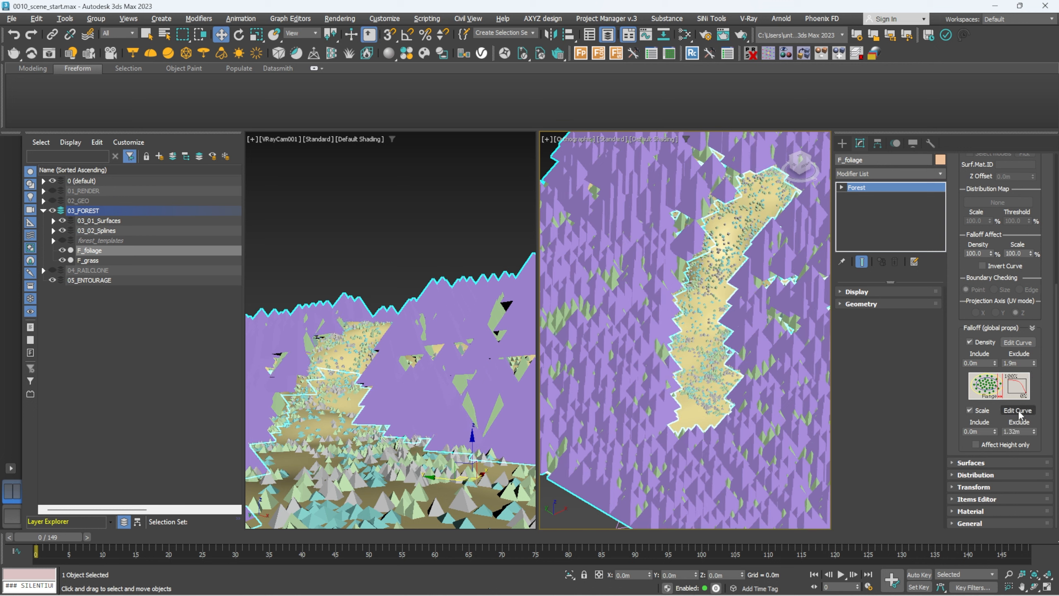
click(1018, 411)
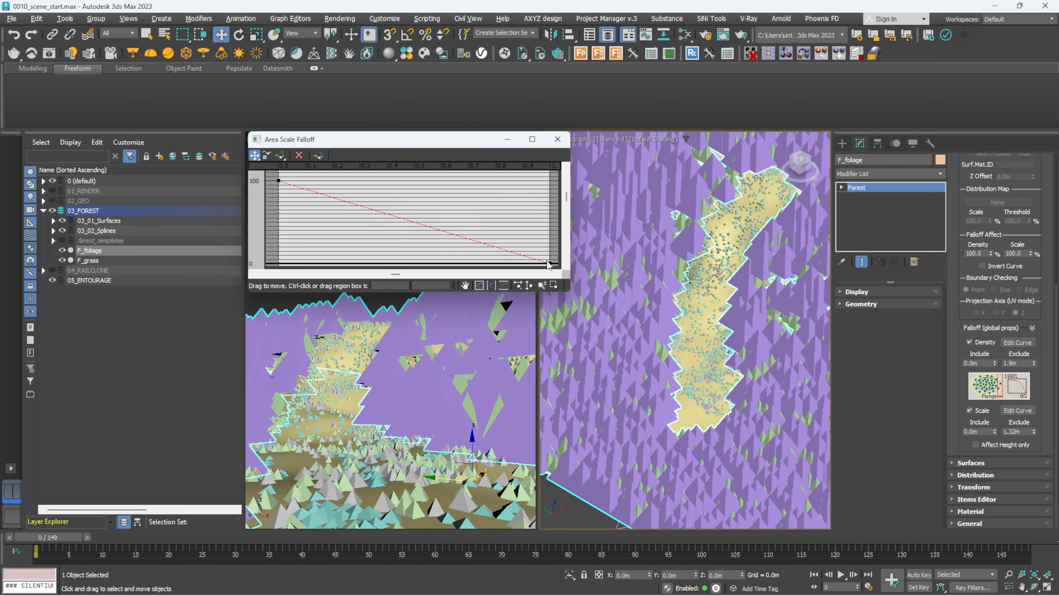
Shape the scale falloff curve so its start point is at 120 and its end point at 50
drag(551, 264, 553, 248)
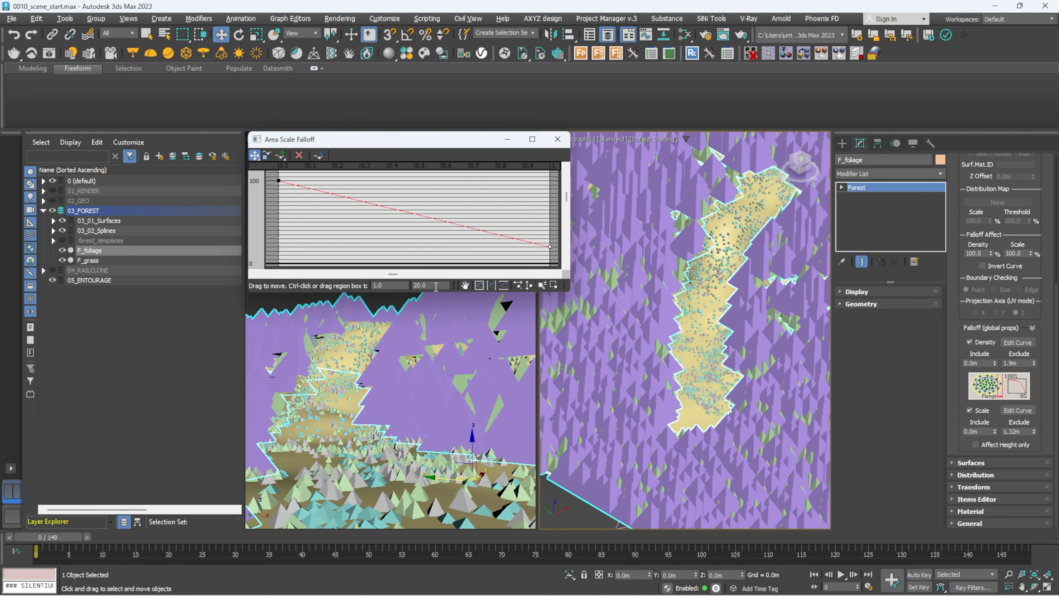
drag(435, 286, 384, 285)
text(50)
key(Return)
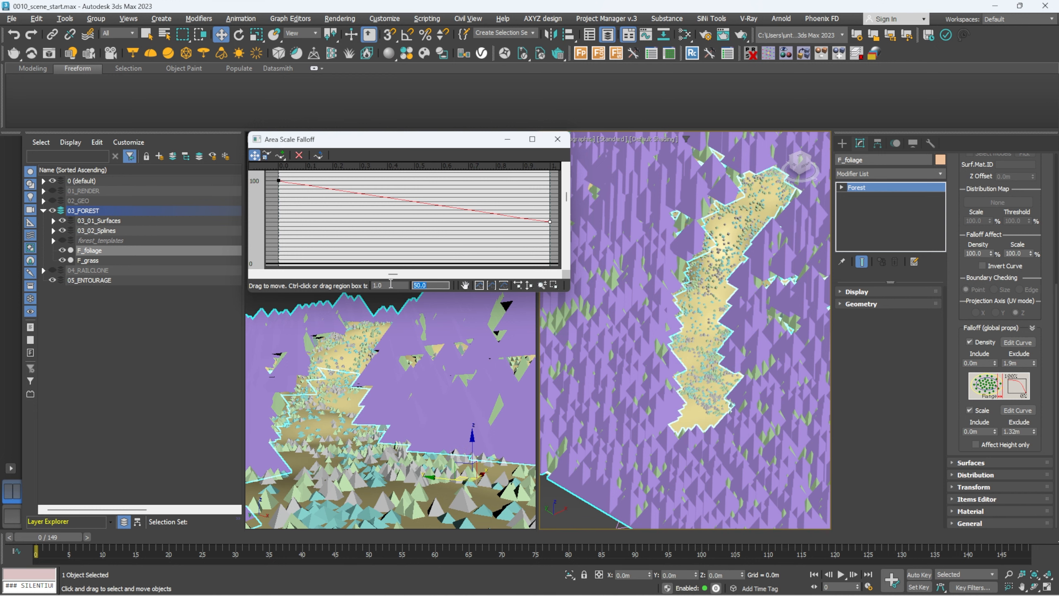
click(278, 181)
text(150)
key(Return)
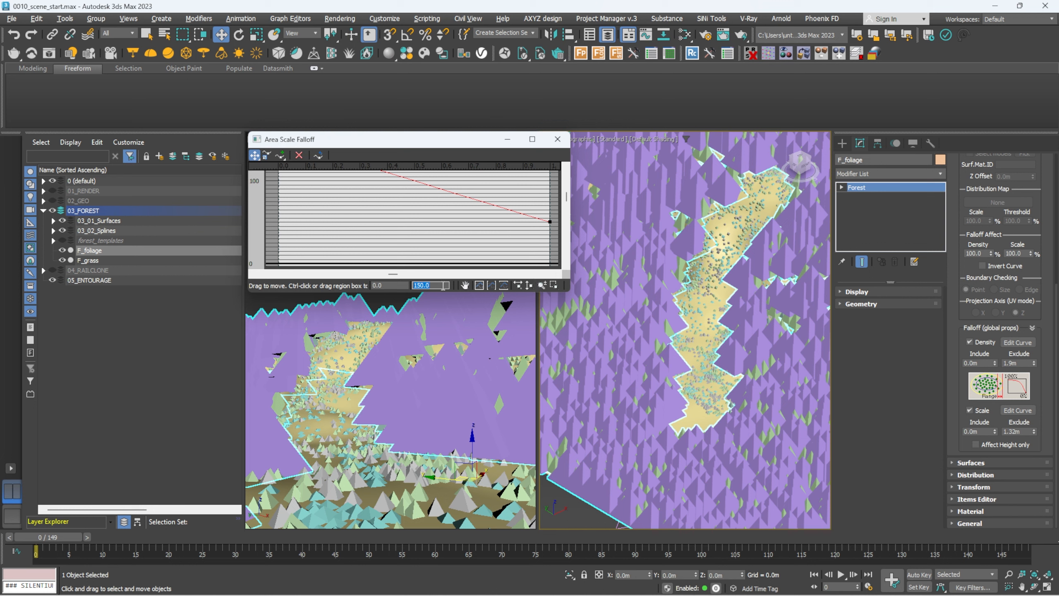
text(120)
key(Return)
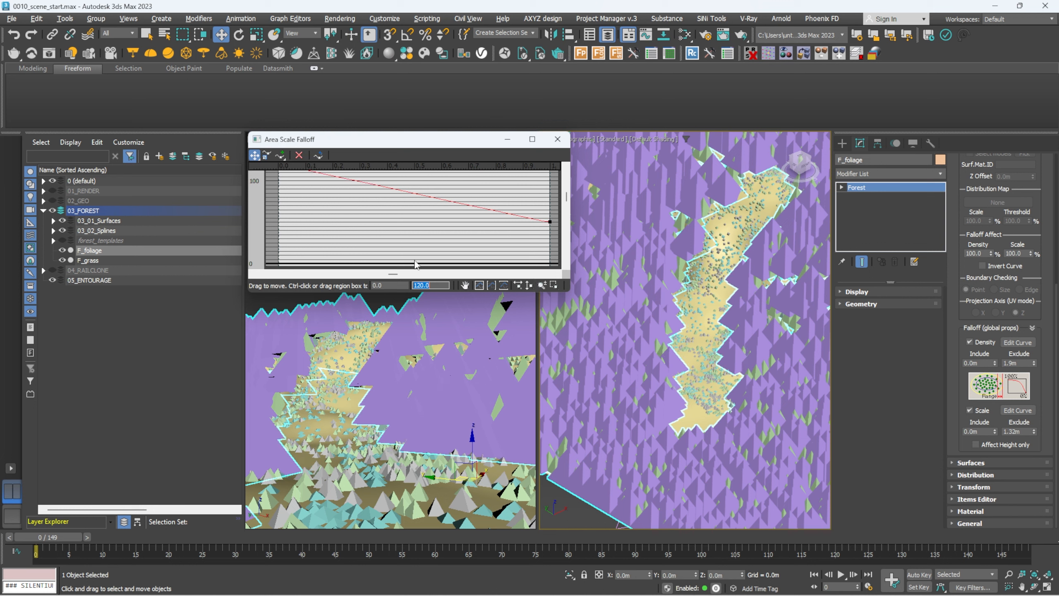
click(558, 139)
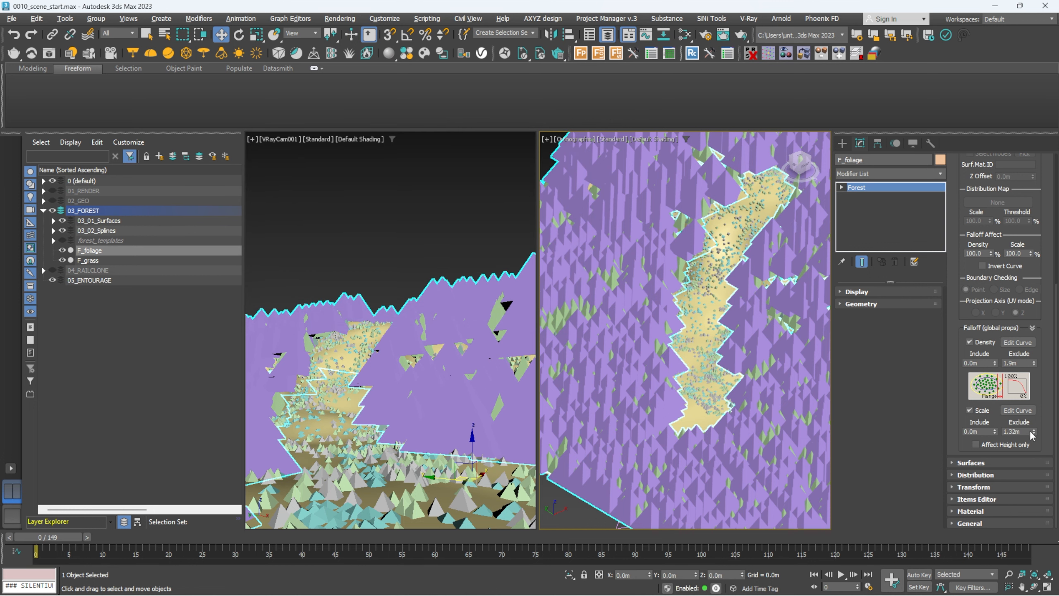
Increase the scale falloff's Exclude distance to about 3.27 m and render the camera view
drag(1035, 433, 1025, 349)
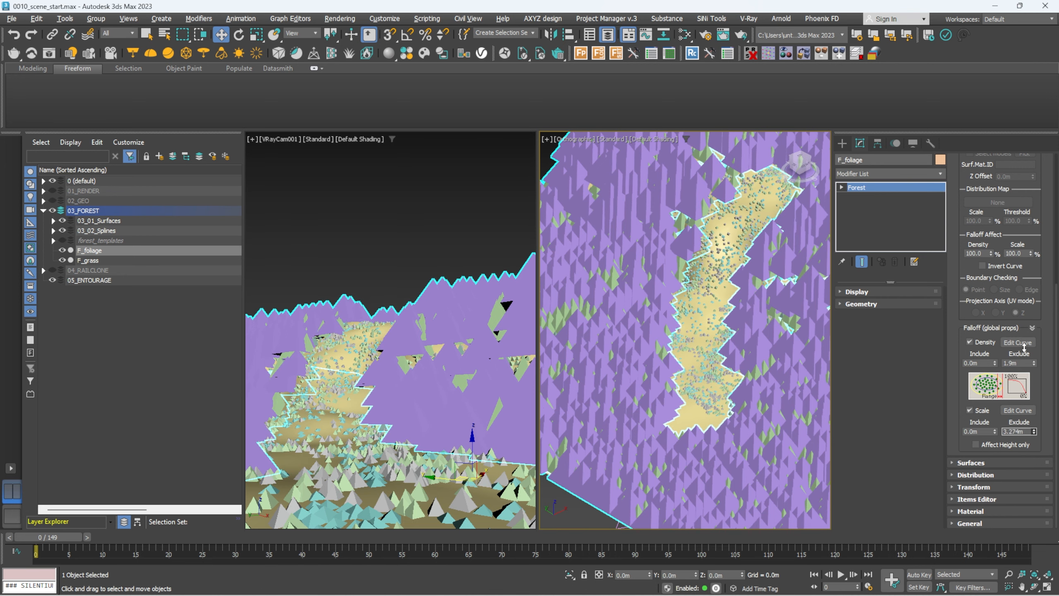
click(395, 223)
key(shift+q)
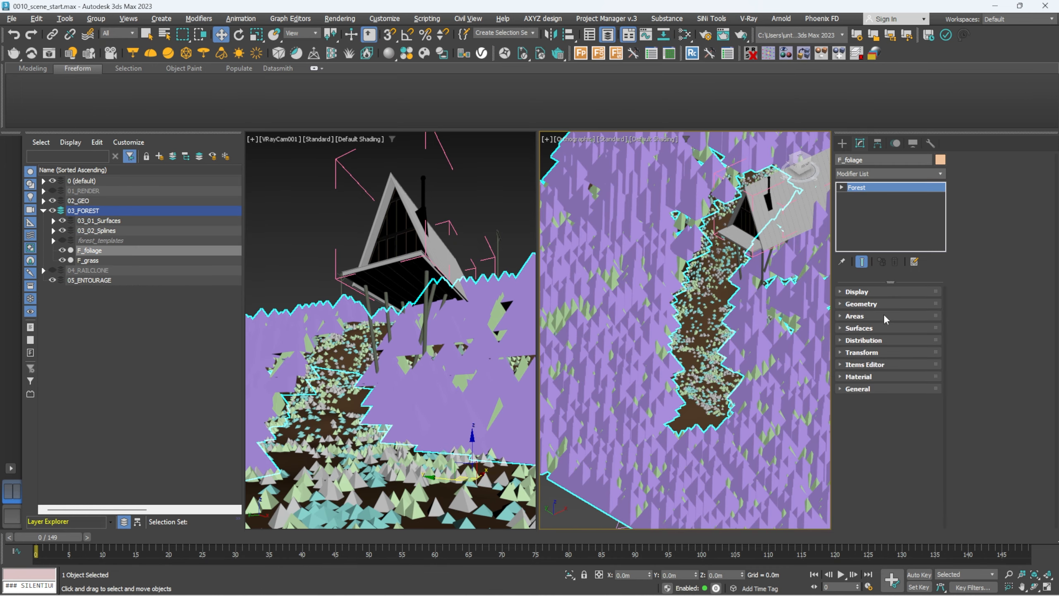
Enable random Translation, Rotation and Scale for the F_foliage scatter
click(876, 351)
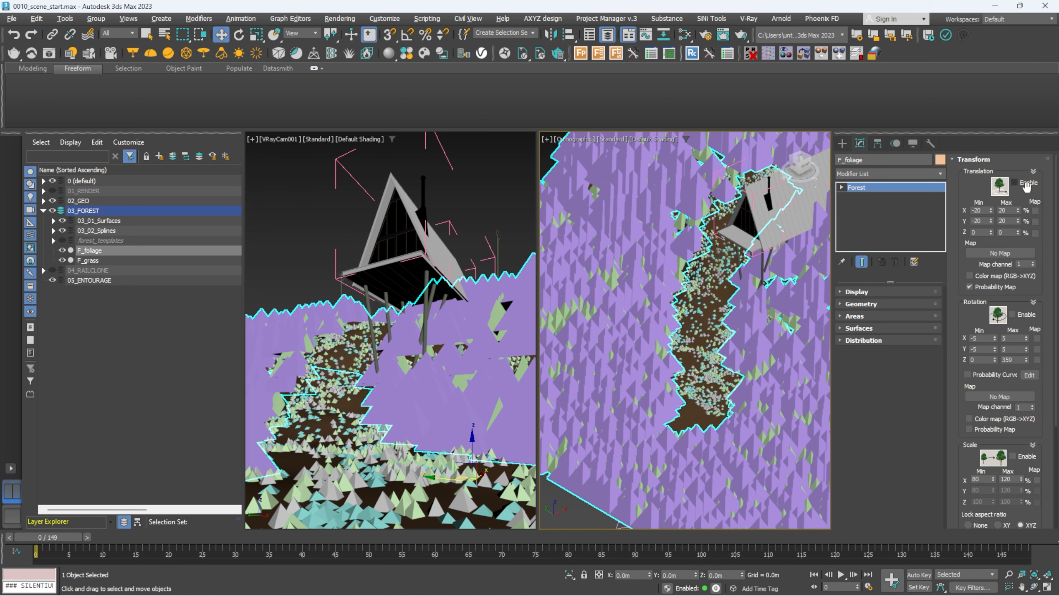
click(1015, 183)
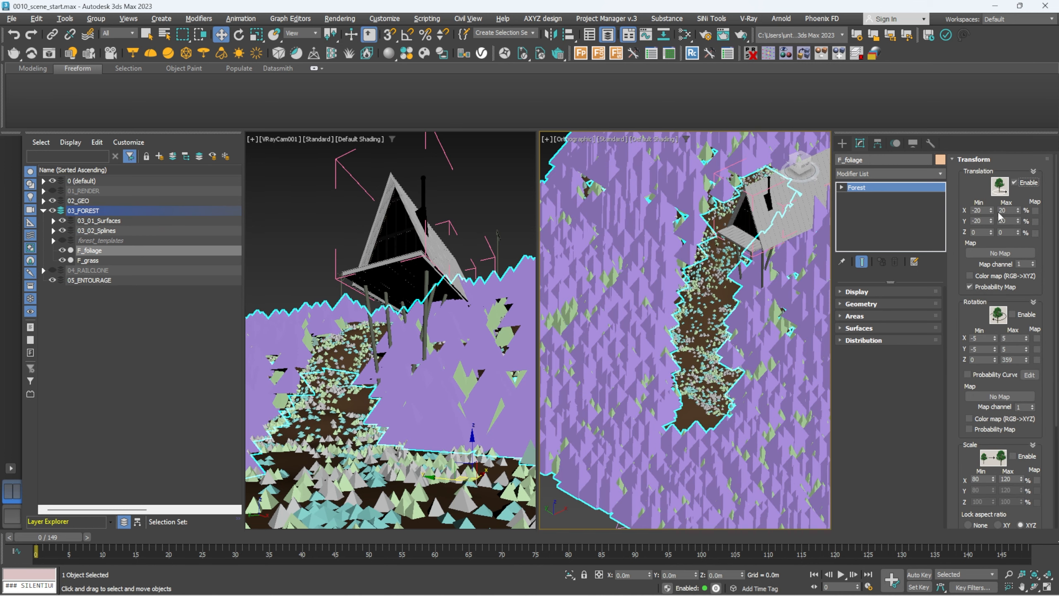
click(1013, 314)
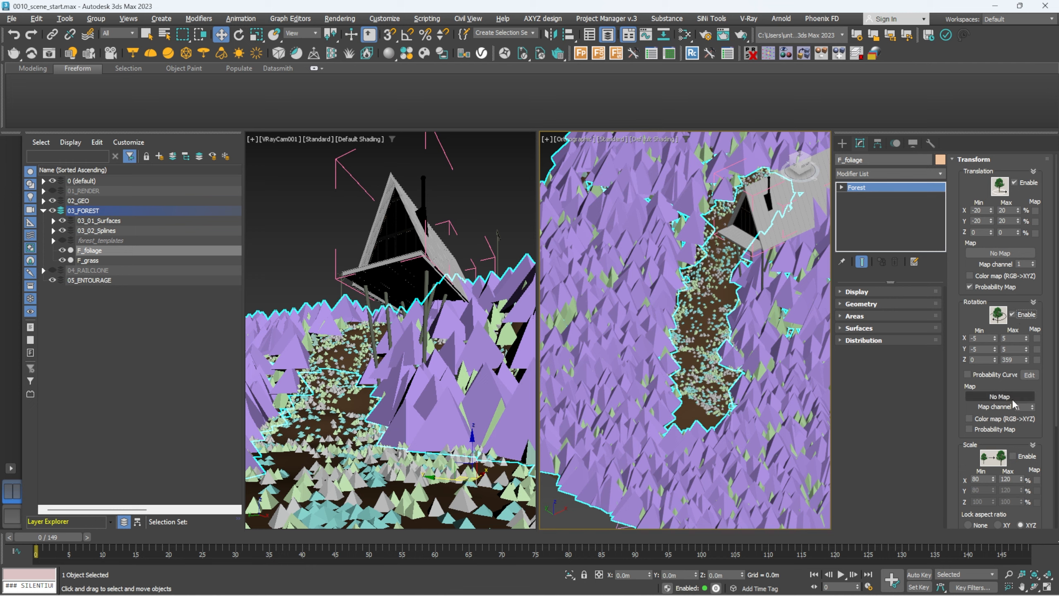
click(1013, 456)
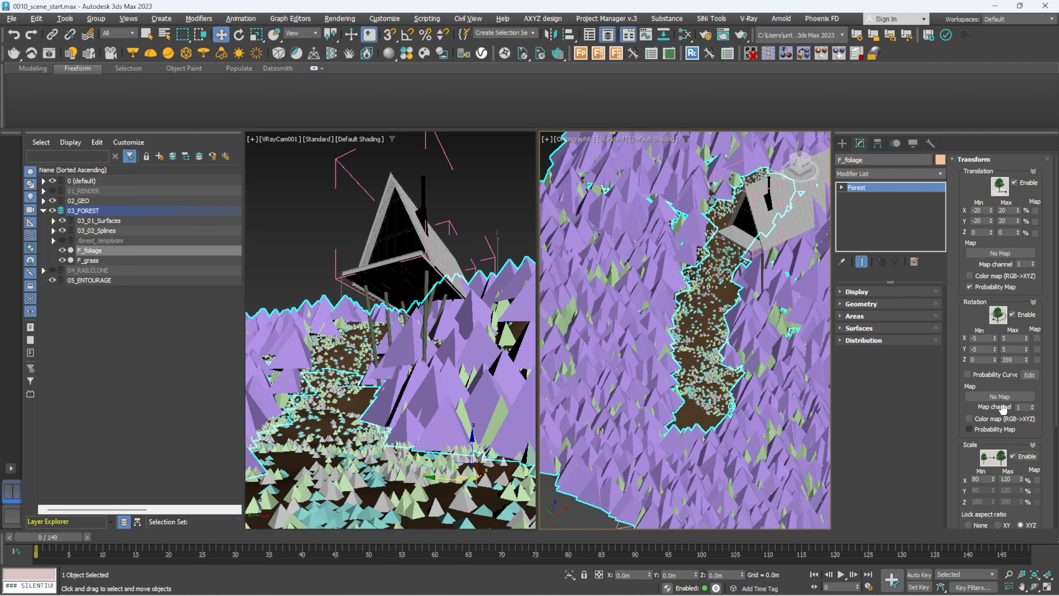
click(996, 160)
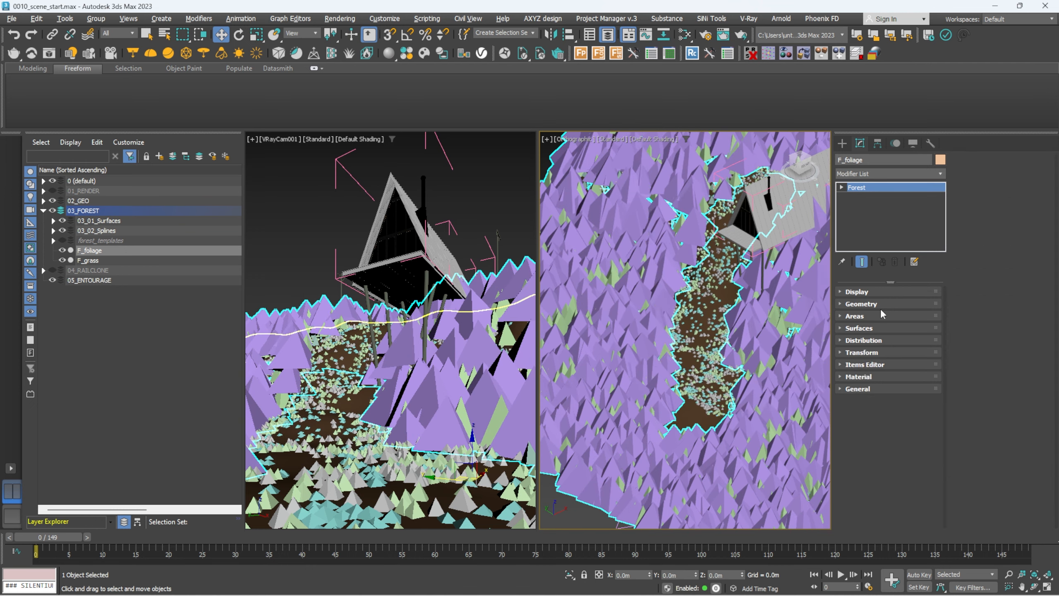
Set the F_foliage distribution map to Patches 6 and its density size to 200 m, trying 250 m for comparison
click(863, 340)
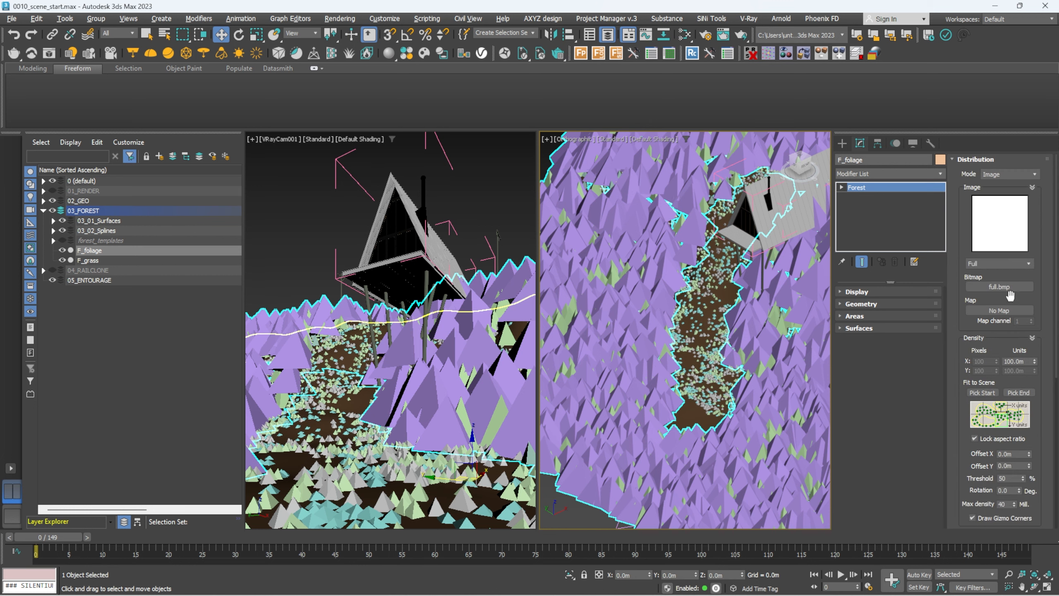
click(1025, 262)
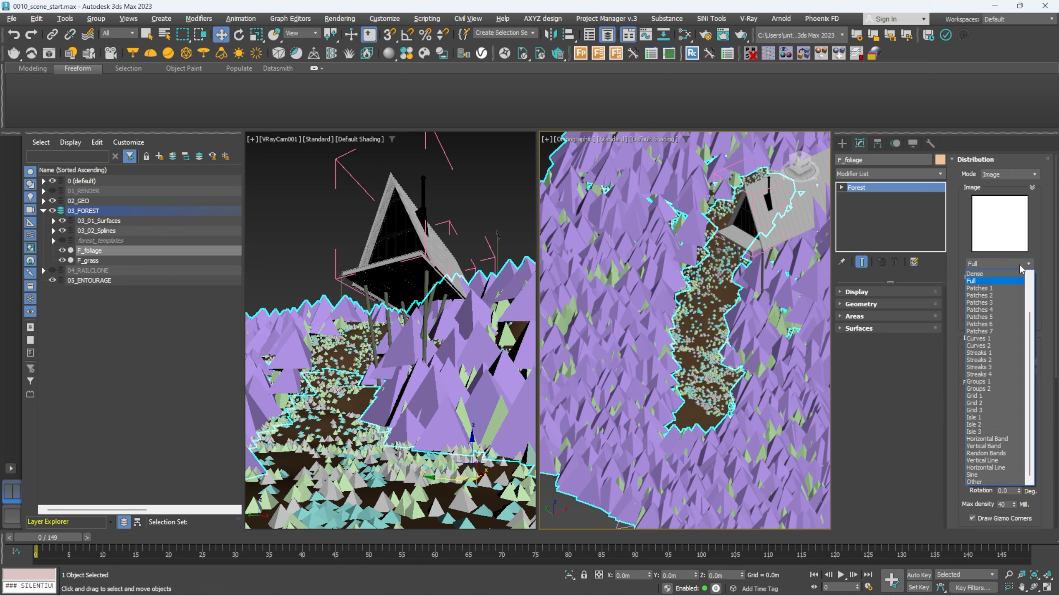
click(993, 324)
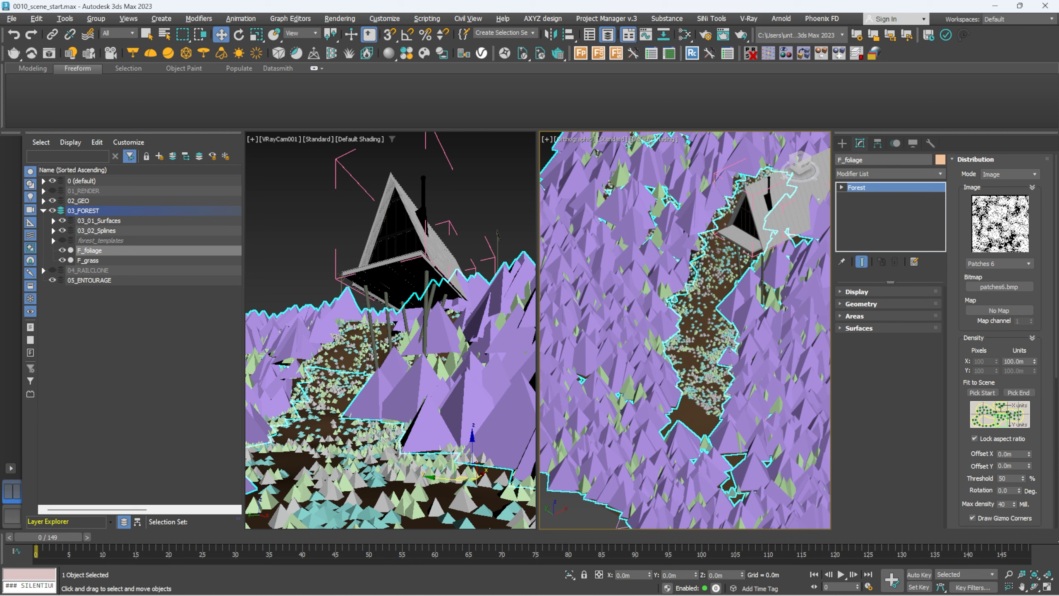
drag(1027, 362, 968, 360)
text(200)
key(Return)
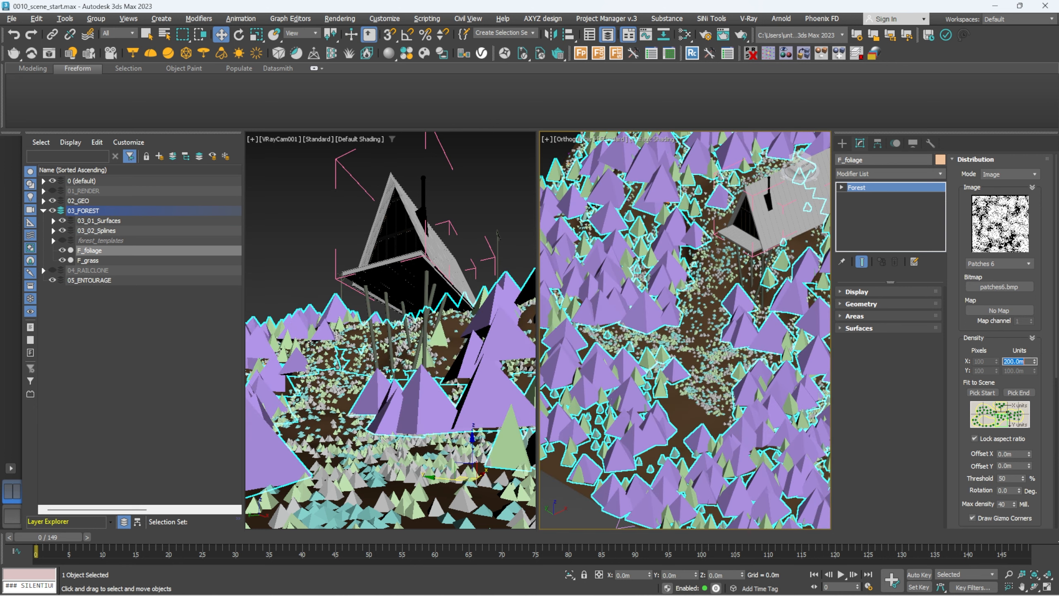
text(250)
key(Return)
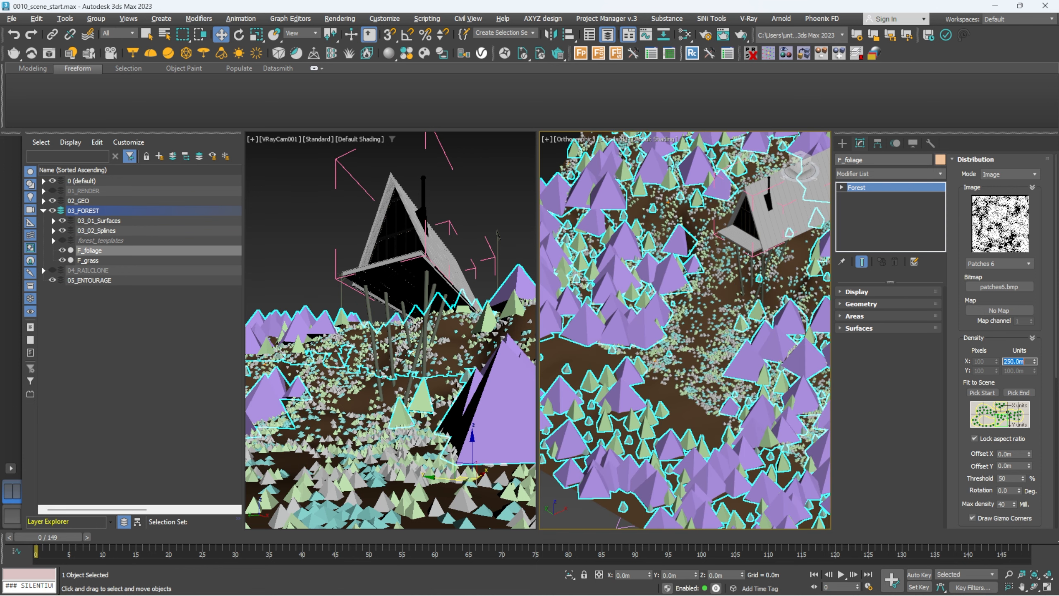
text(200)
key(Return)
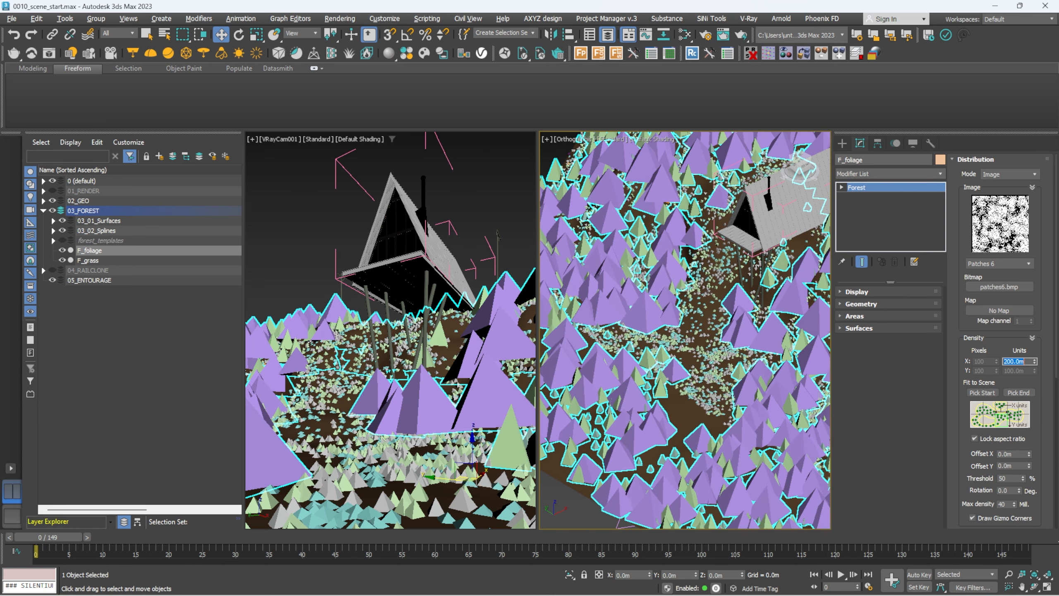
Set the Z Offset of all three F_foliage models to -0.1 m and render the camera view
click(970, 160)
click(880, 304)
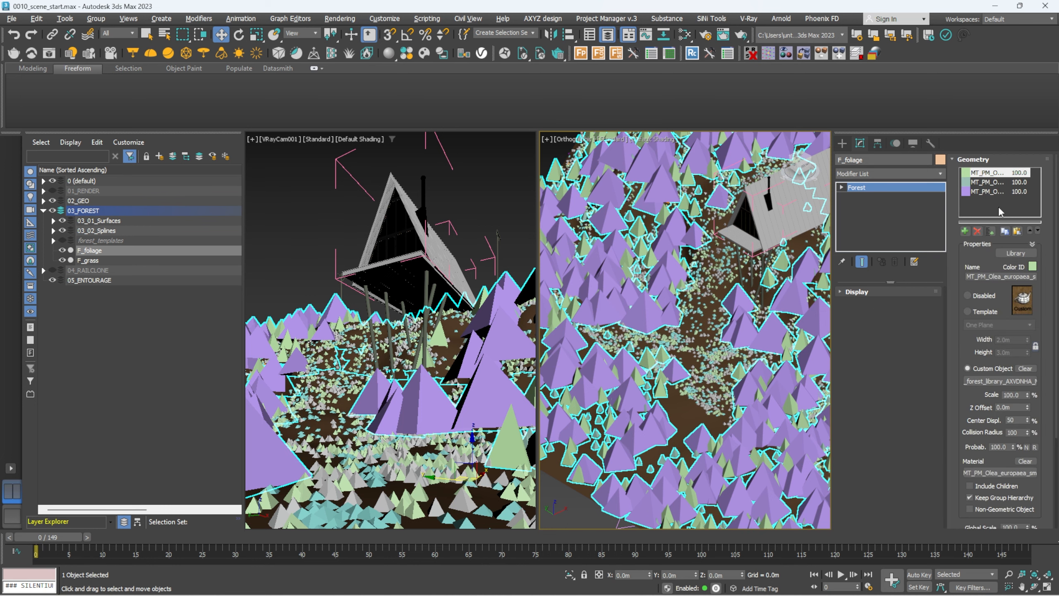
shift+click(1022, 192)
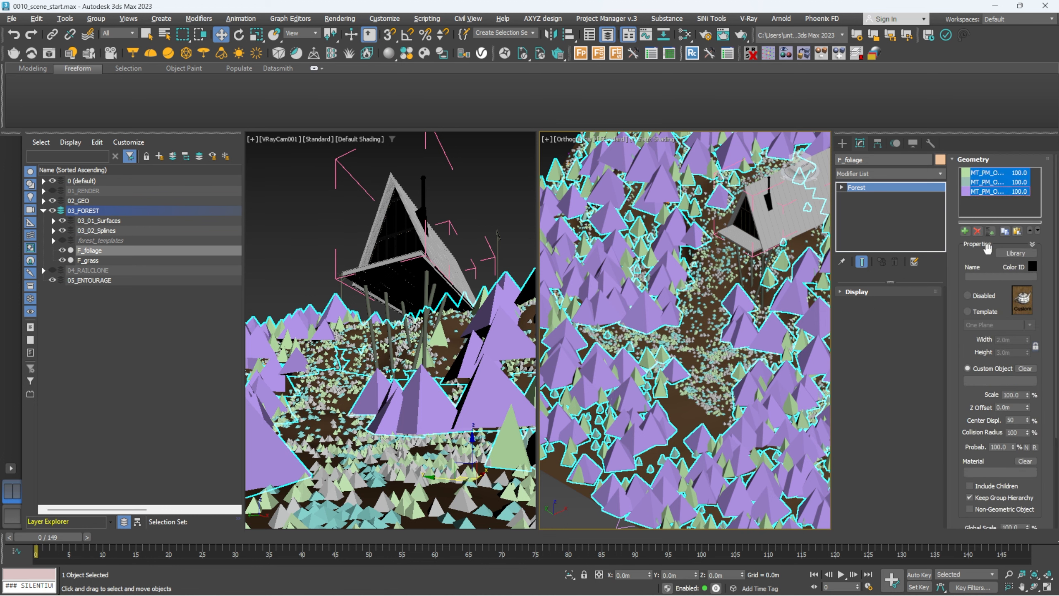
click(1005, 408)
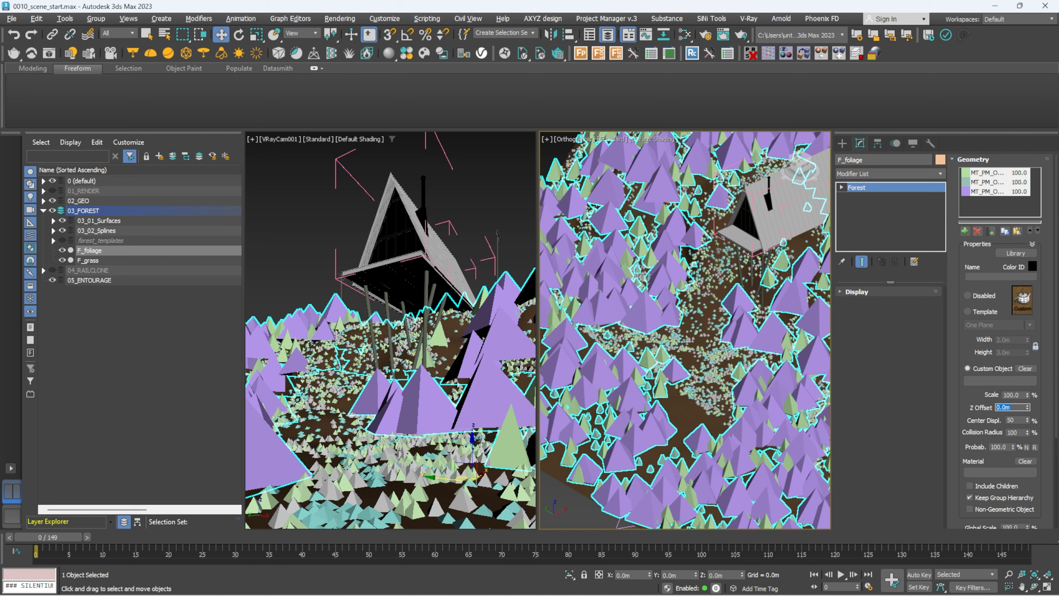
text(-.1)
key(Return)
click(313, 216)
key(shift+q)
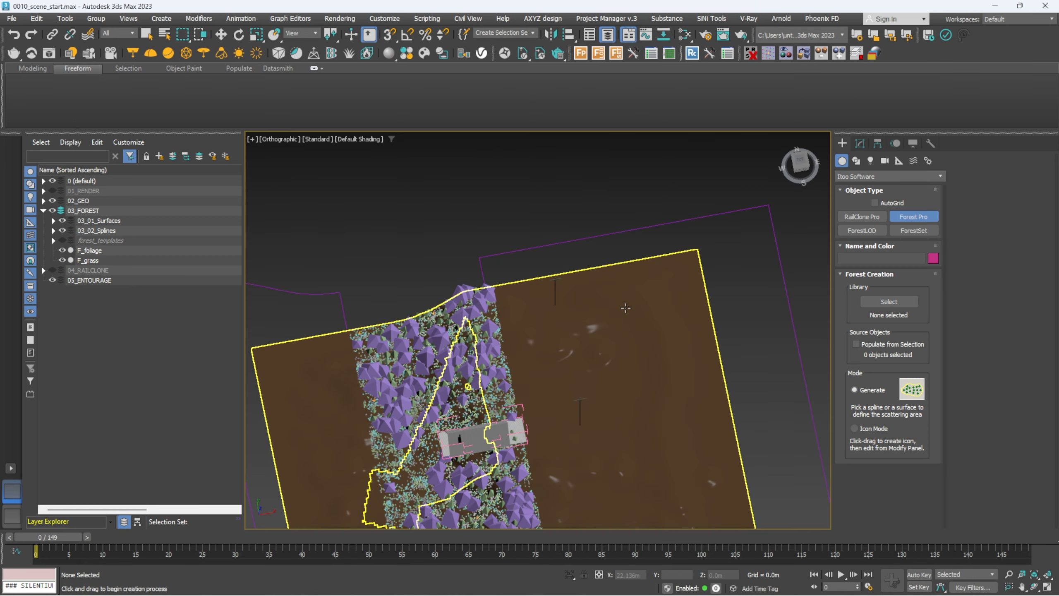
Create a new Forest Pro scatter for the trees on the F_mainSurface surface
click(53, 221)
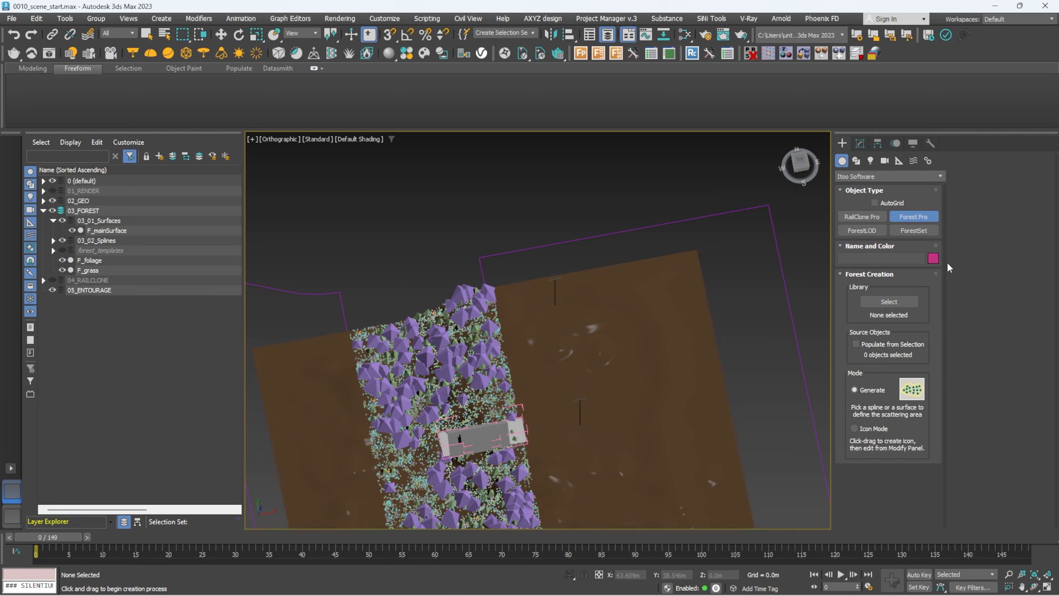
click(114, 230)
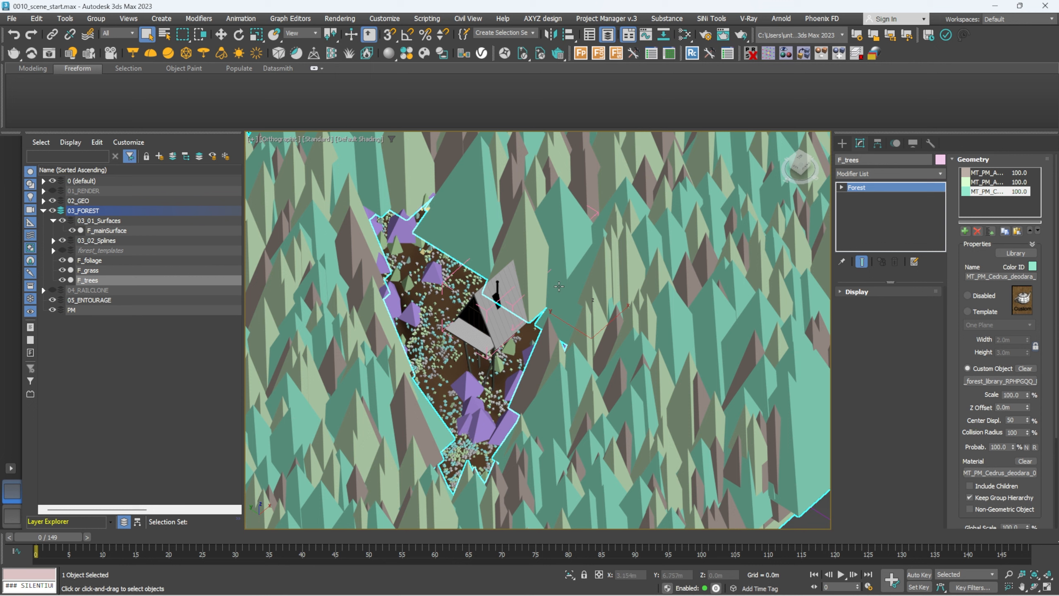
click(993, 163)
Add F_Spline_exclude_cabin as a spline area to F_trees and set it to Exclude
click(876, 318)
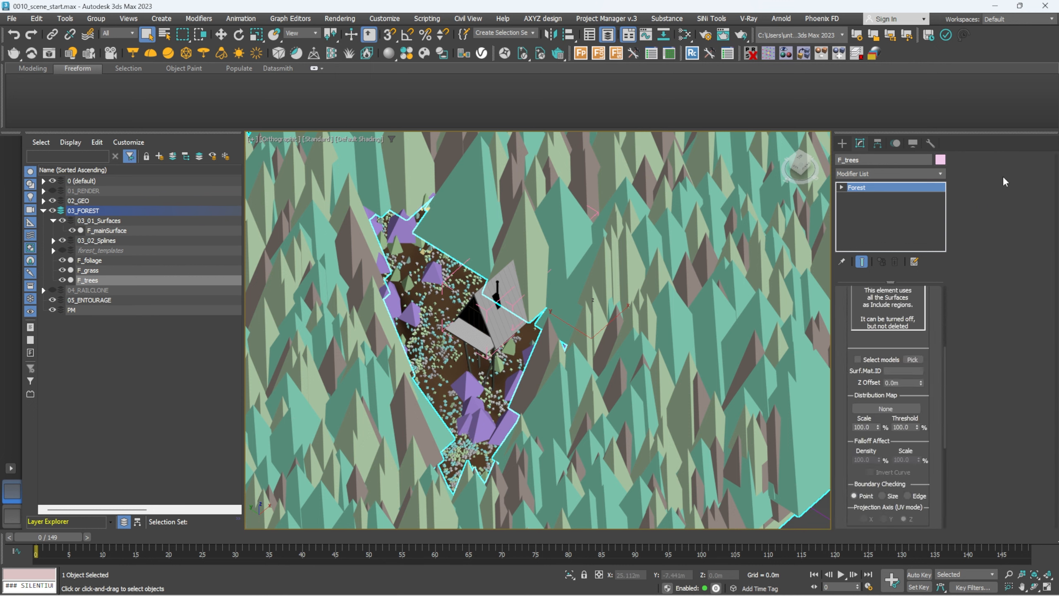
click(964, 232)
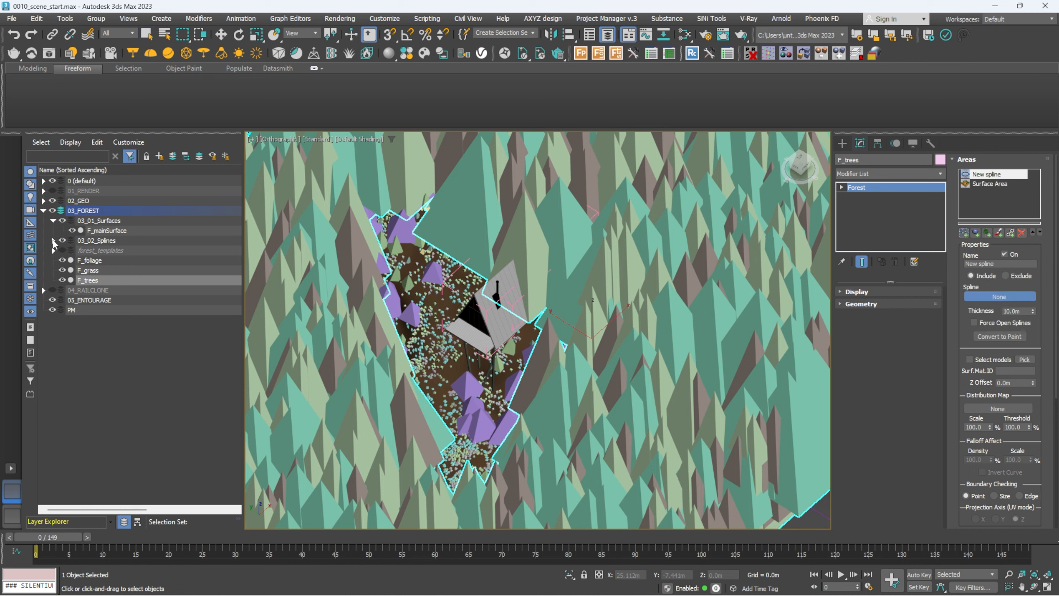
click(53, 241)
click(118, 260)
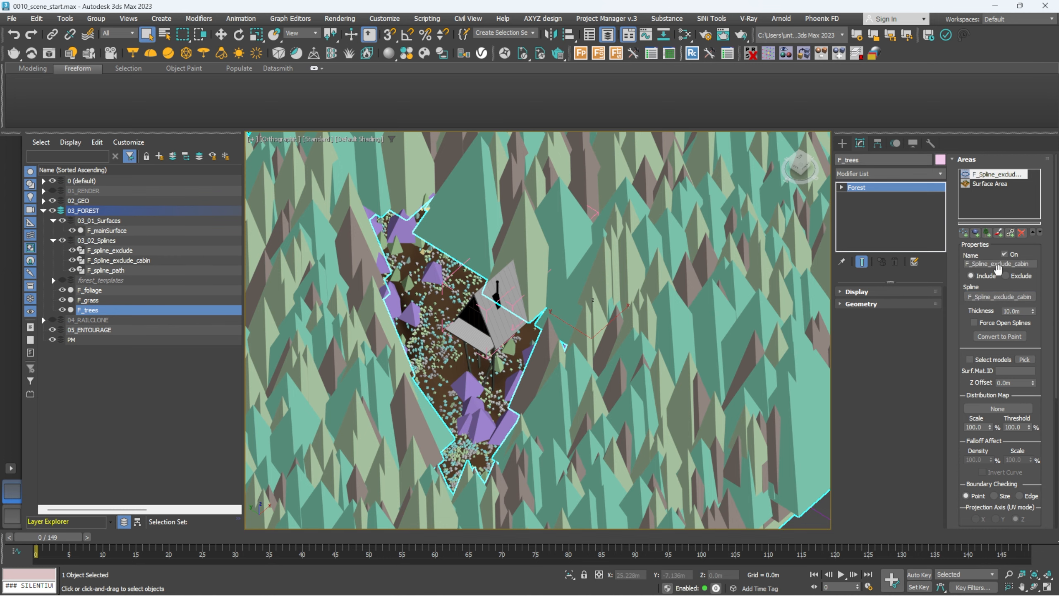
click(1011, 278)
scroll(542, 267, up, 3)
alt+middle_drag(542, 267, 559, 251)
scroll(549, 260, up, 2)
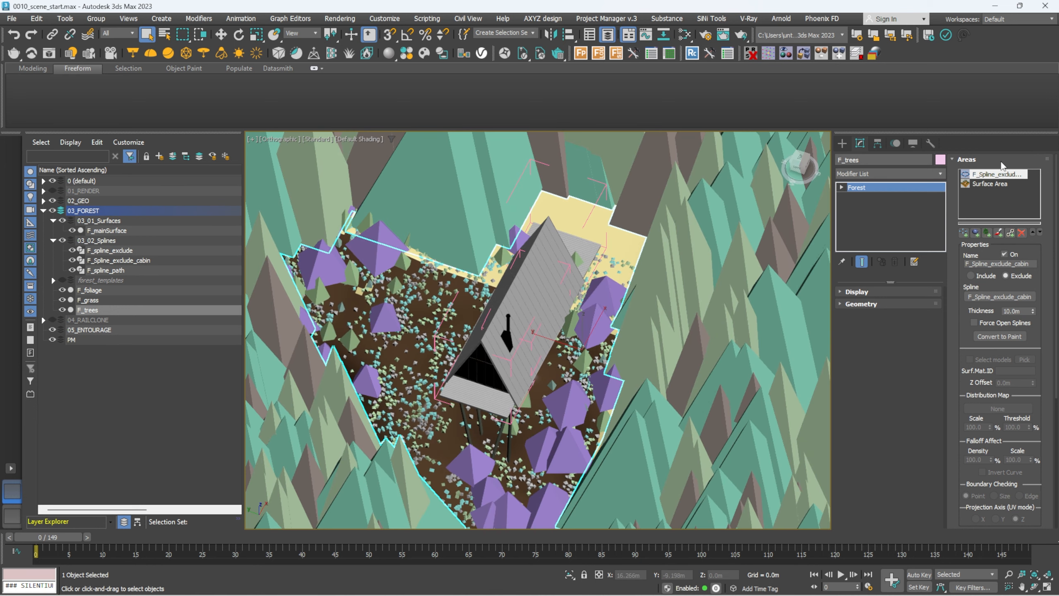
Set the F_trees distribution map to Full with a density size of 500 m
click(879, 341)
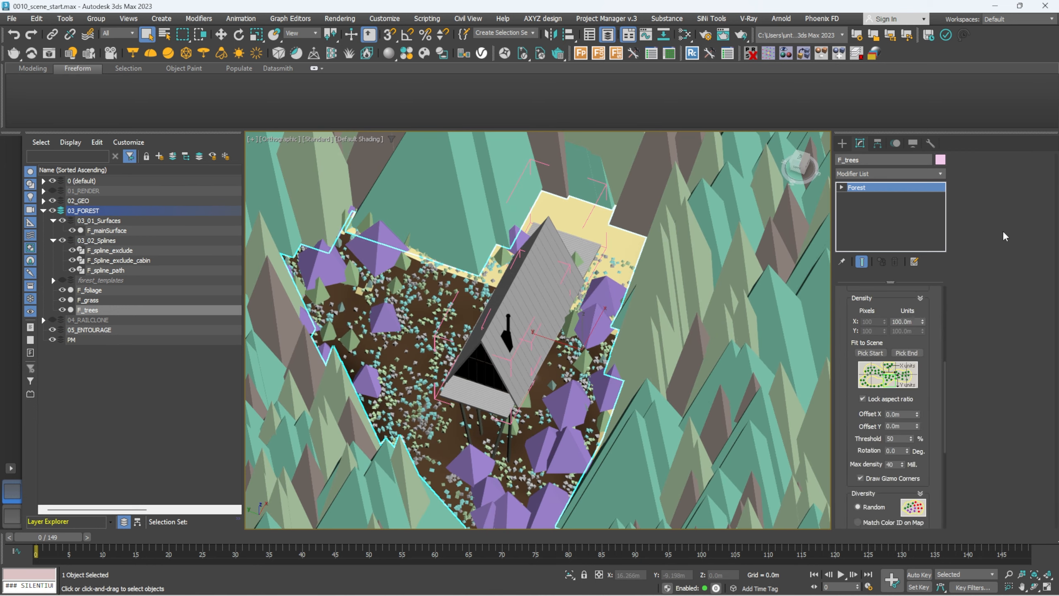
click(1002, 264)
click(989, 294)
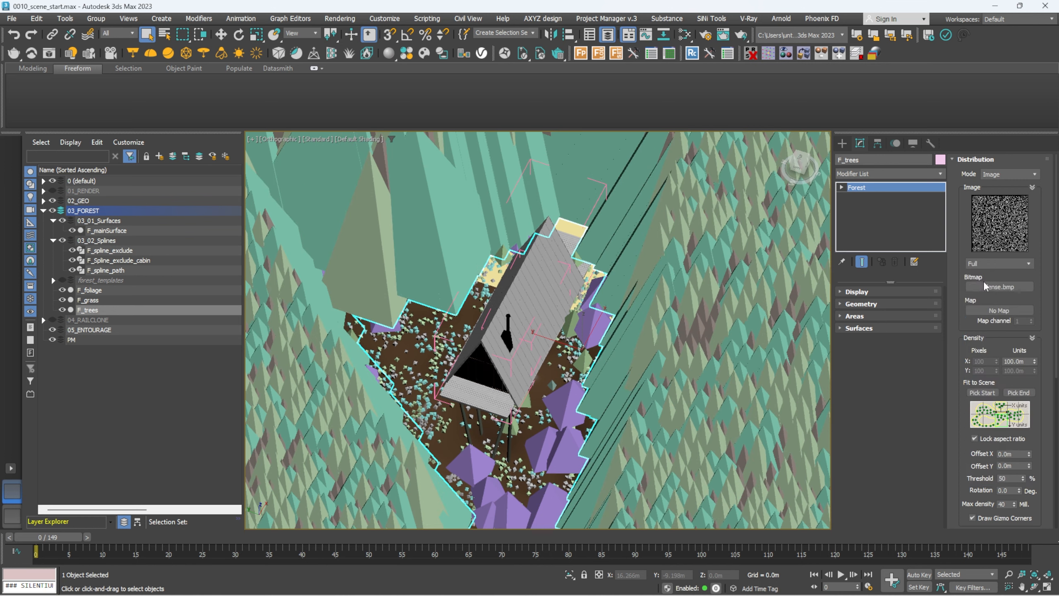
scroll(520, 280, down, 5)
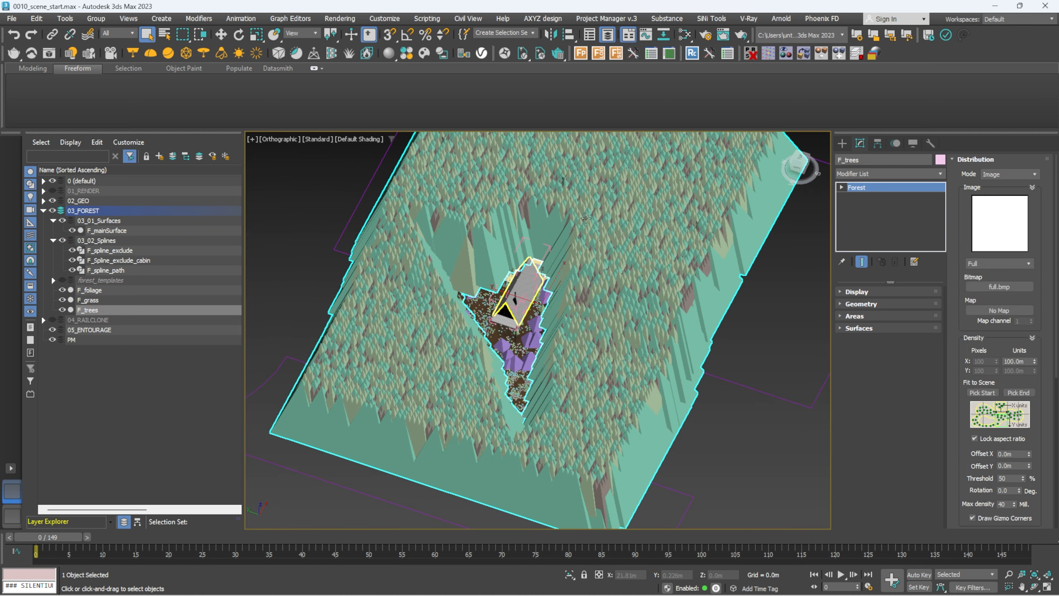
double_click(1021, 362)
text(500)
key(Return)
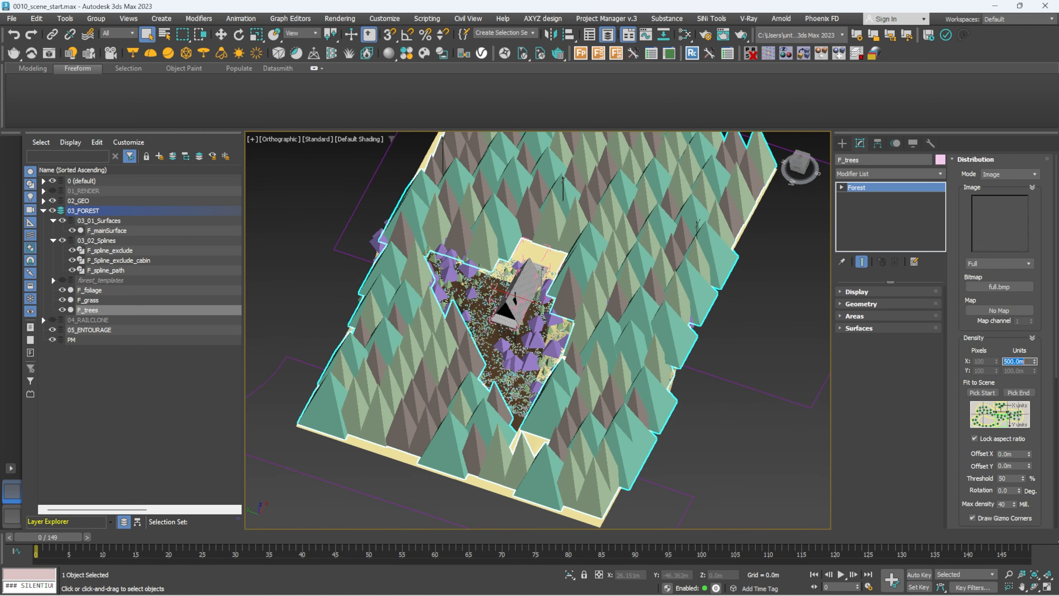
alt+middle_drag(622, 297, 620, 281)
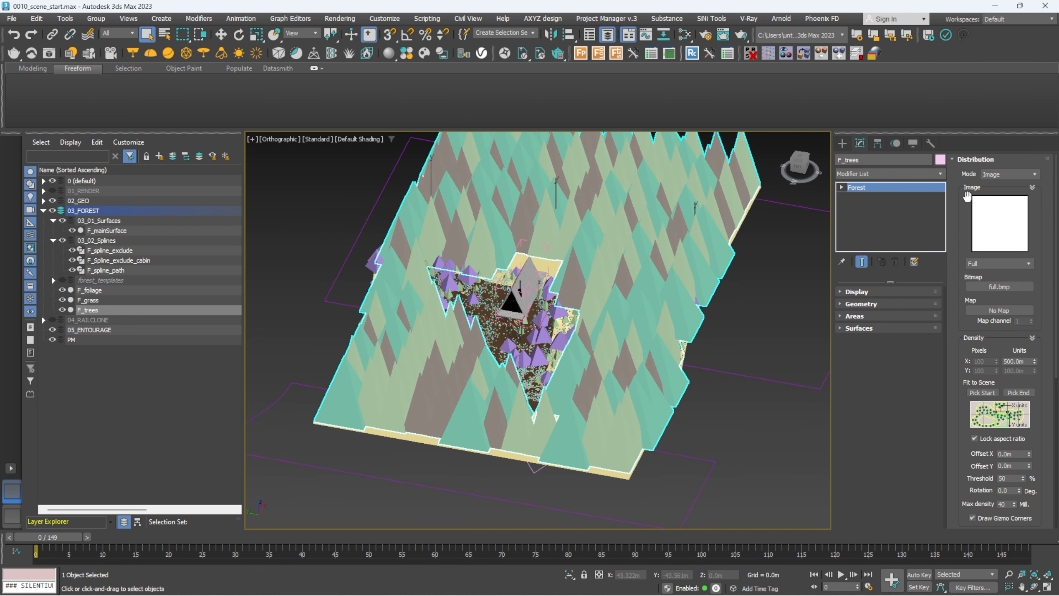
Enable random translation, rotation and scale in the transform settings of F_trees
click(986, 160)
click(876, 352)
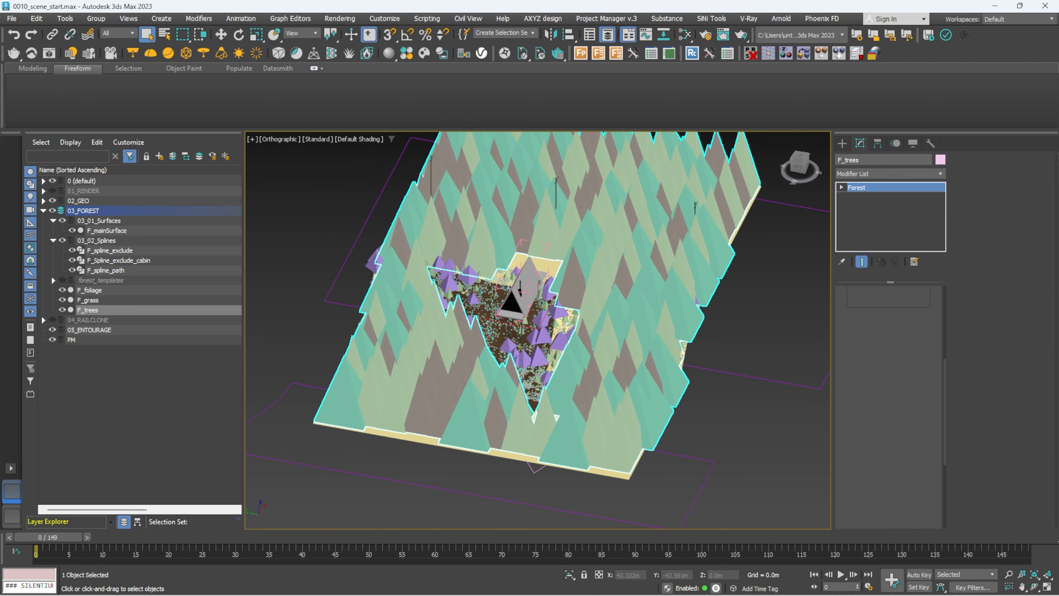
click(1023, 183)
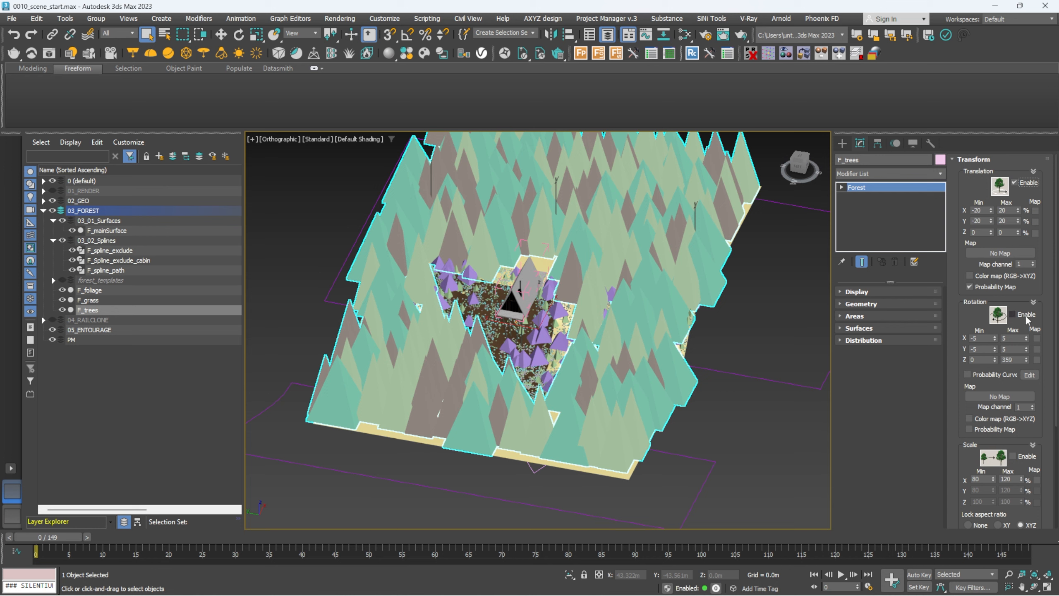
click(1013, 314)
click(1013, 456)
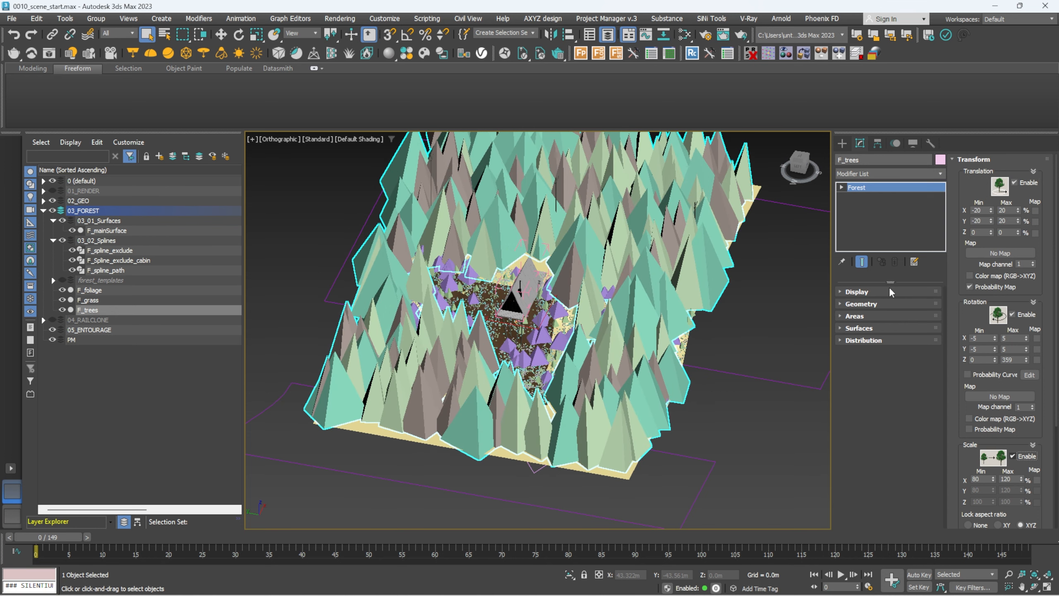
Set the Z Offset of all three F_trees models to -0.2 m
click(877, 305)
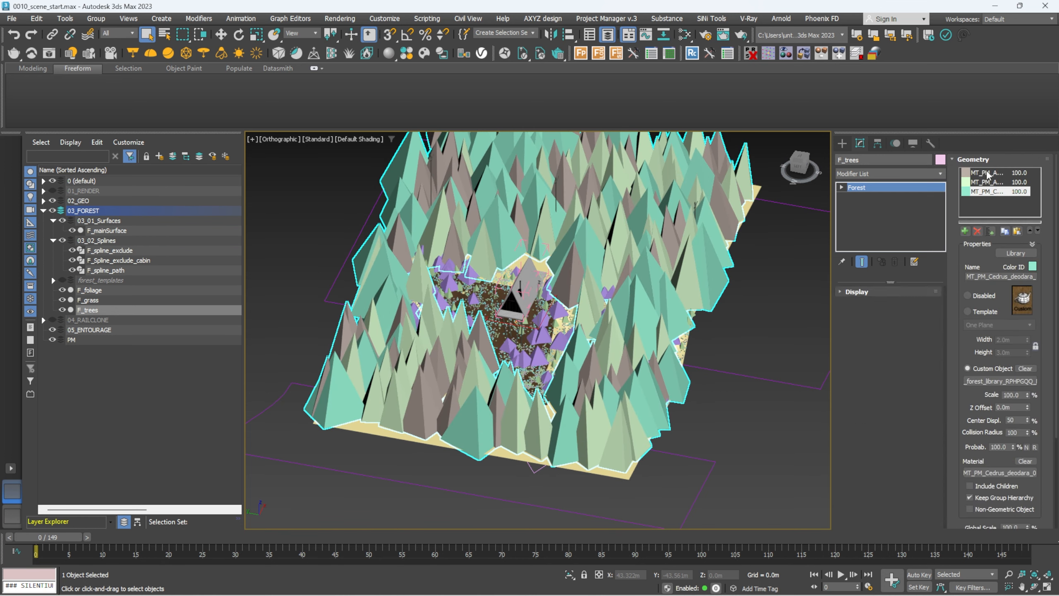
click(989, 173)
shift+click(998, 191)
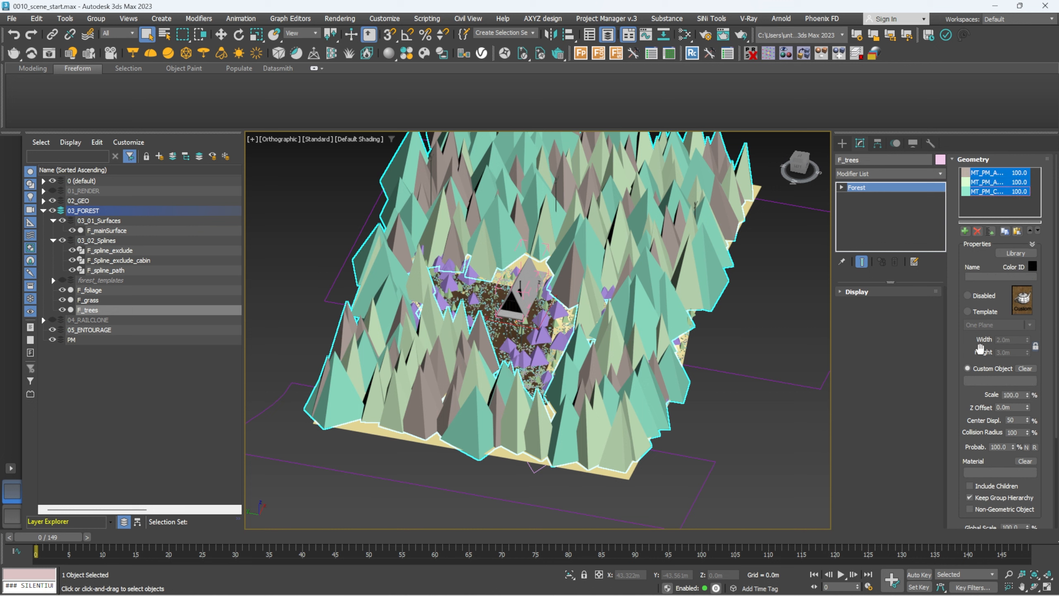
click(1010, 408)
text(-)
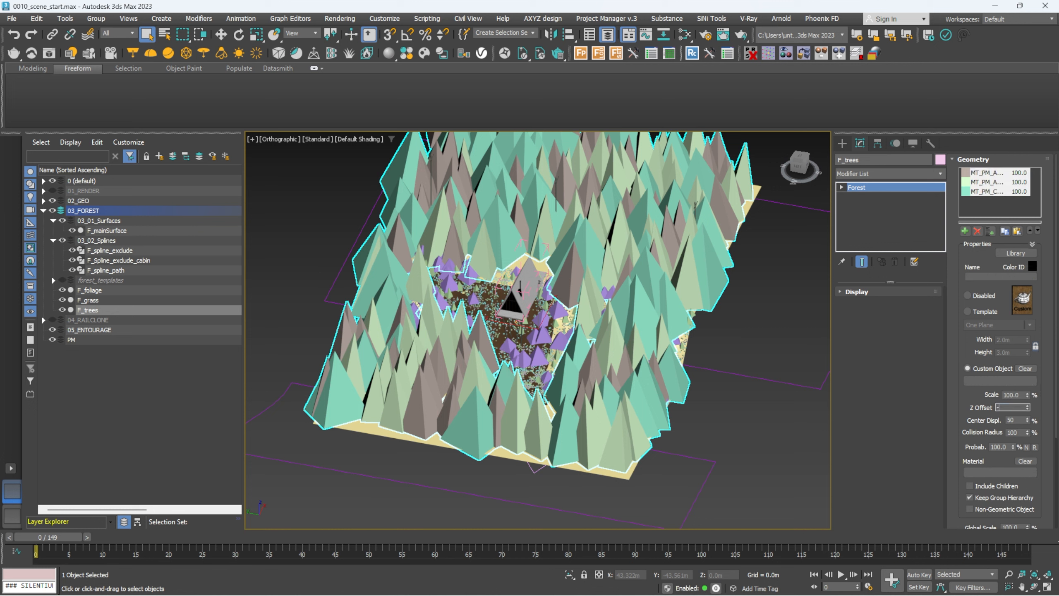
text(0.2)
key(Return)
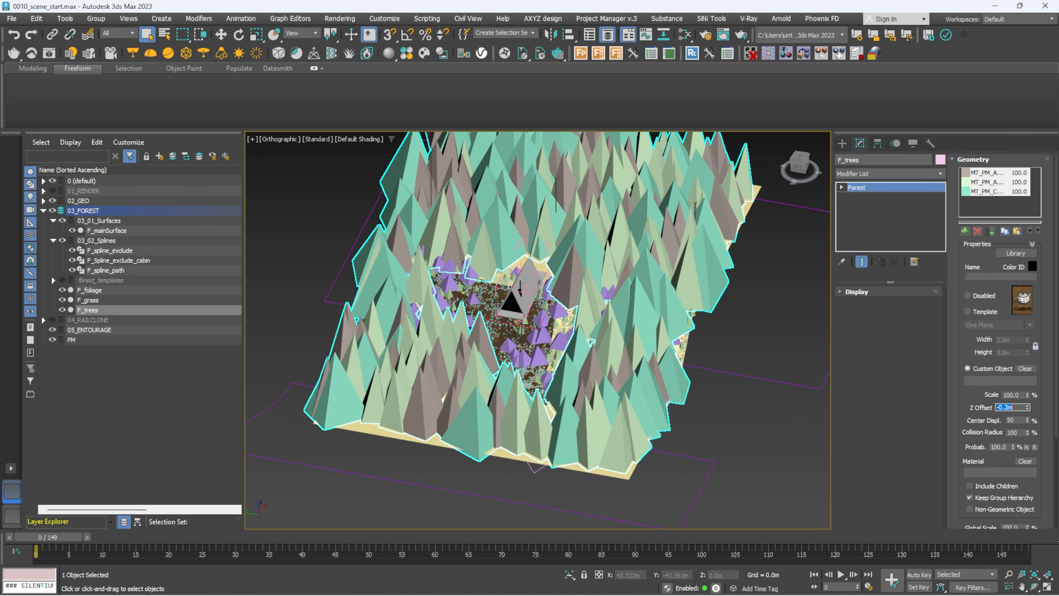
scroll(541, 281, up, 5)
scroll(541, 280, down, 5)
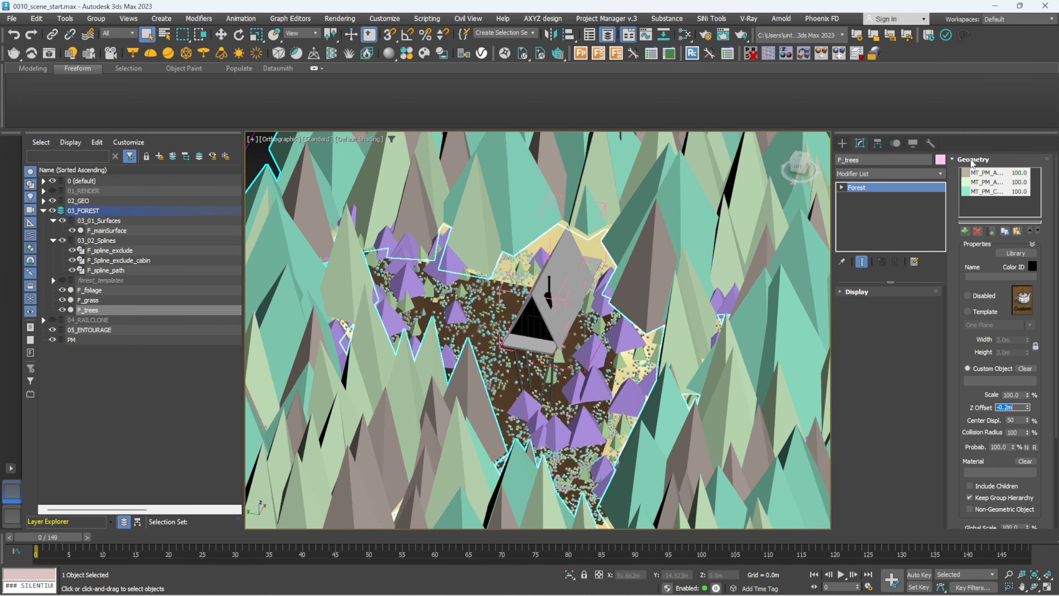
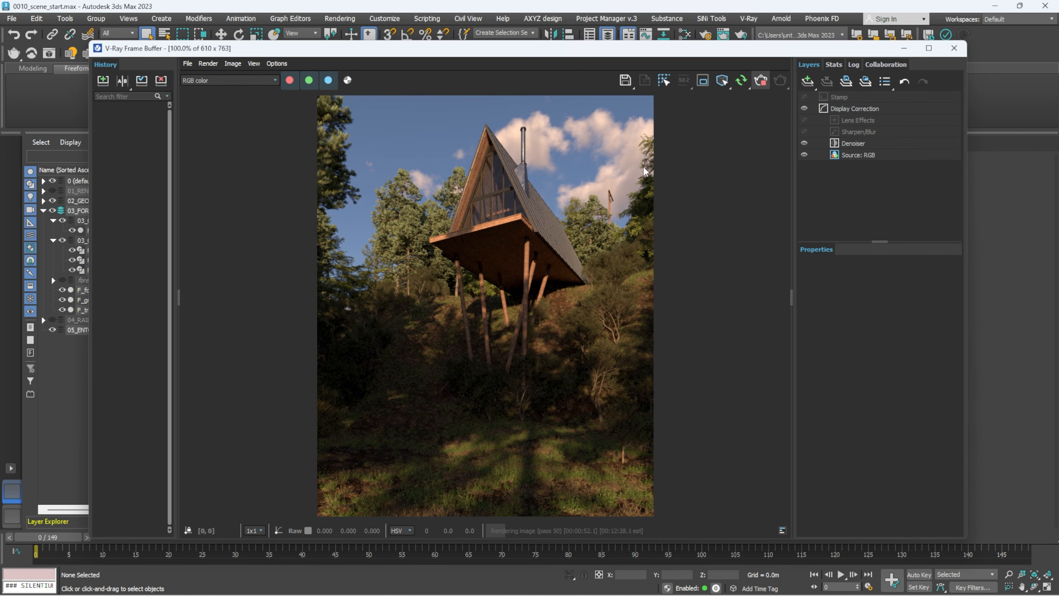
Stop and close the current render, and open the date, time and location setup of the Sun001 daylight system
click(761, 82)
click(955, 48)
click(71, 53)
click(178, 283)
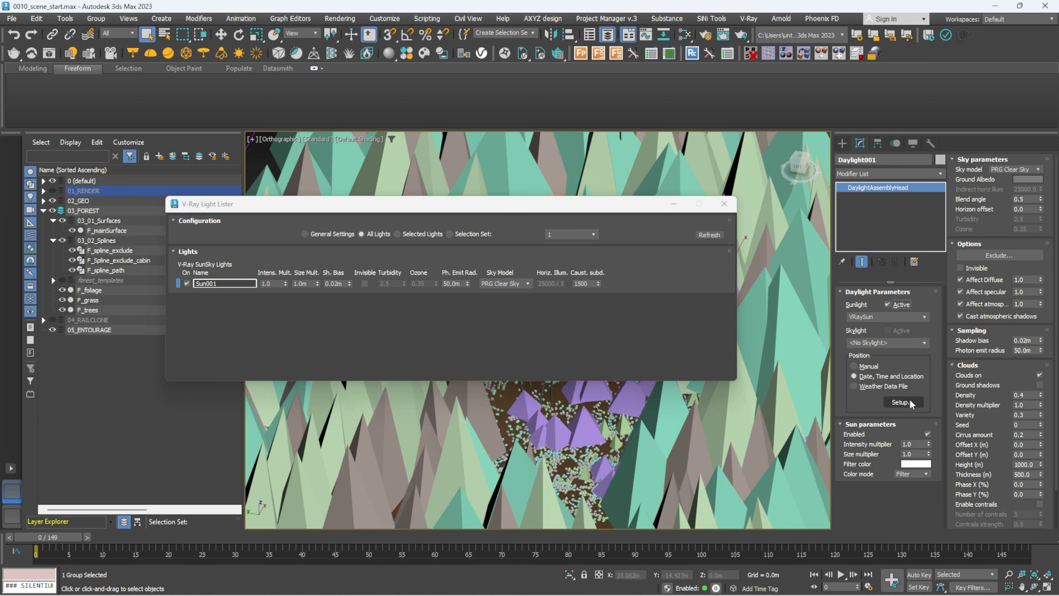
click(901, 402)
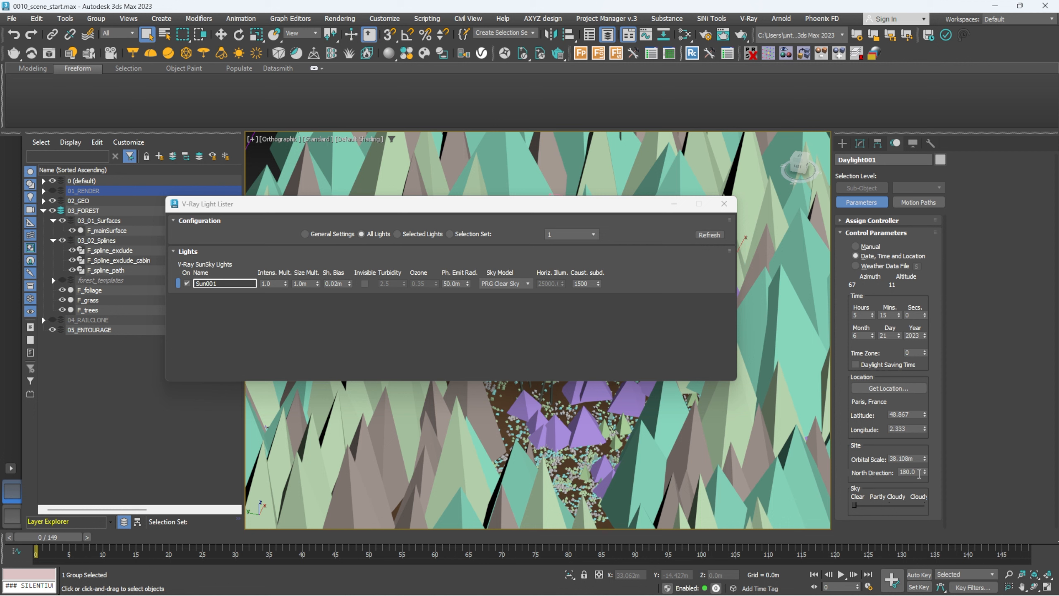
Set the daylight's North Direction to 0 and start a new interactive render of the camera view
drag(919, 474, 891, 473)
text(0.0)
click(51, 60)
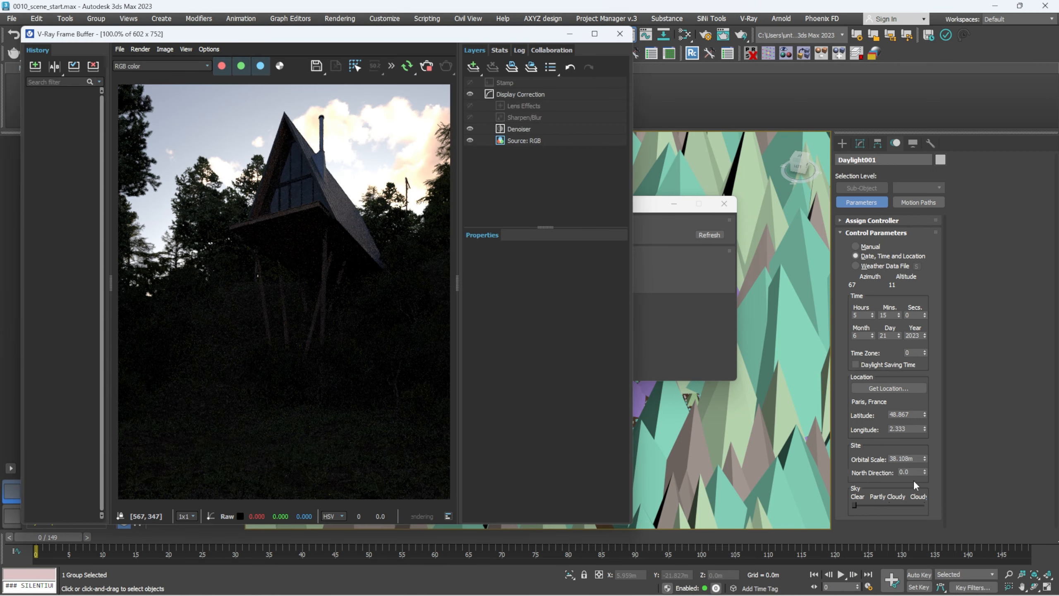
Try North Direction values of 135, 90 and 275 for the daylight system in the live render
drag(914, 472, 864, 475)
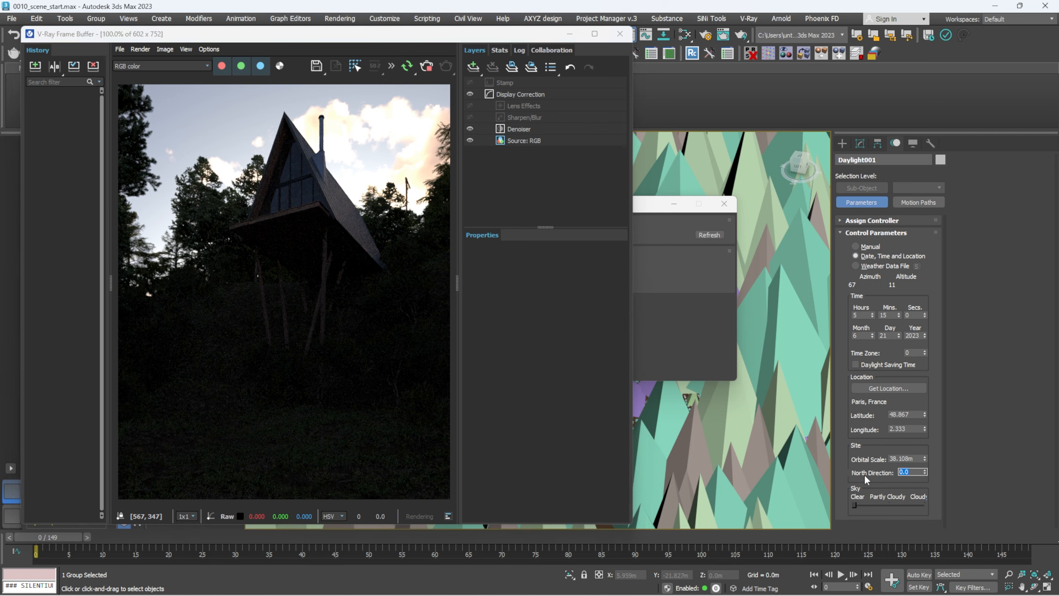
text(135)
key(Return)
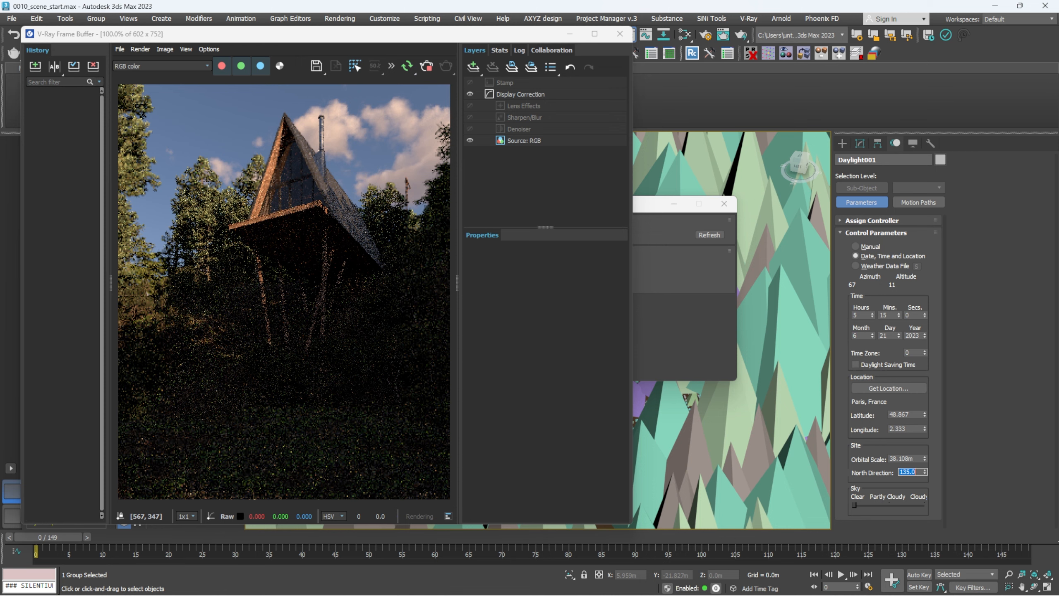
text(90)
key(Return)
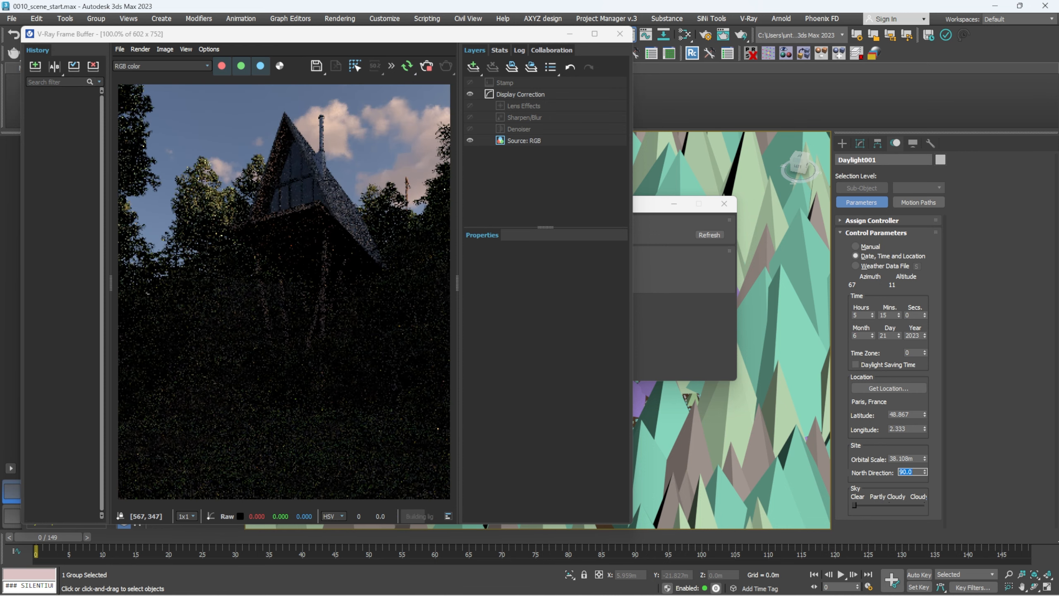
text(275)
key(Return)
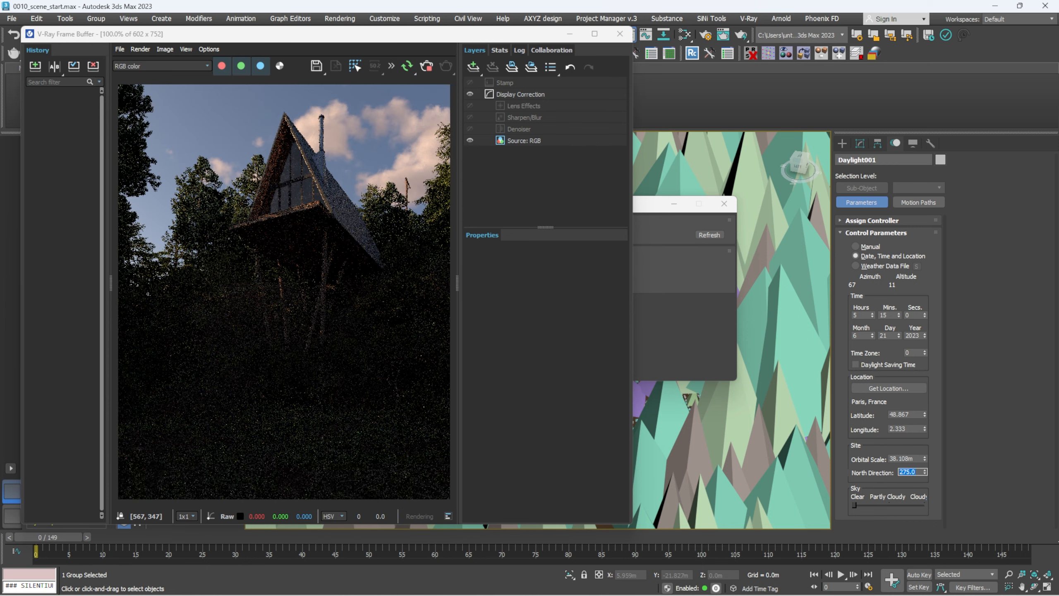
Set the daylight time to 6 hours 30 minutes
drag(891, 316, 870, 316)
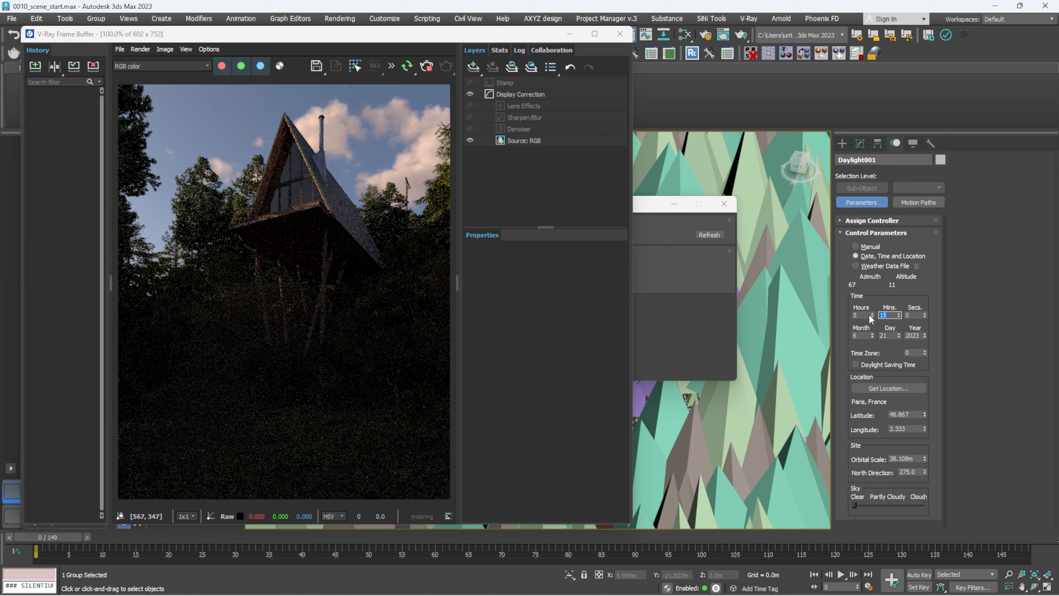
text(30)
key(Return)
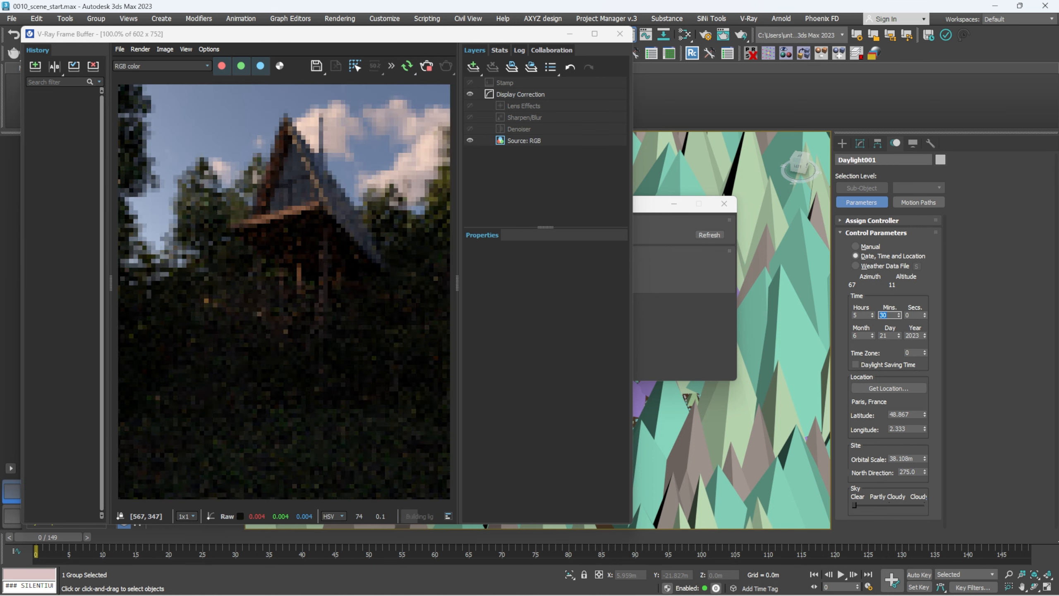
drag(867, 316, 844, 316)
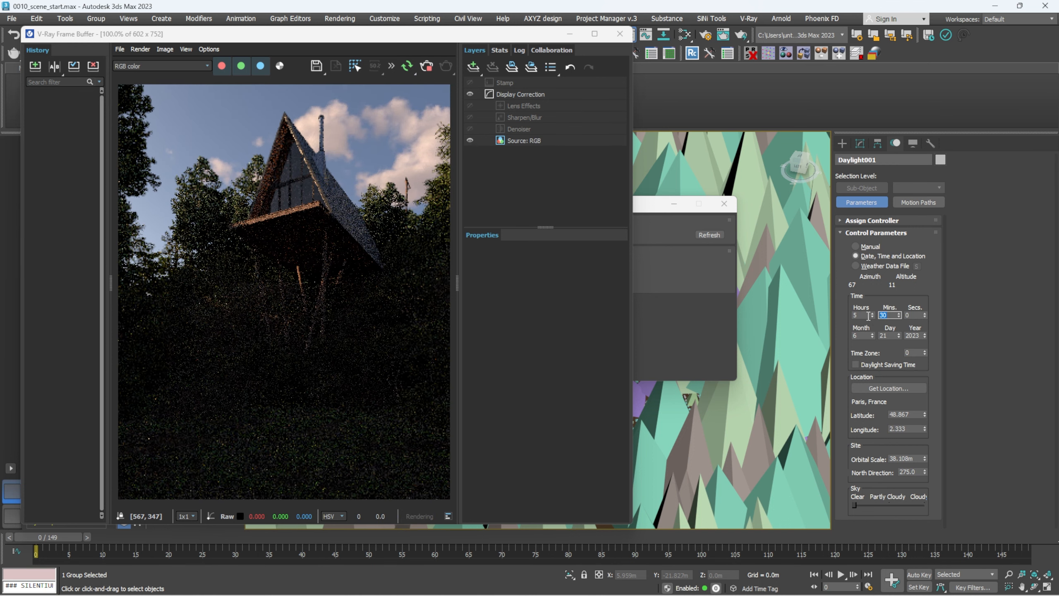
text(6)
key(Return)
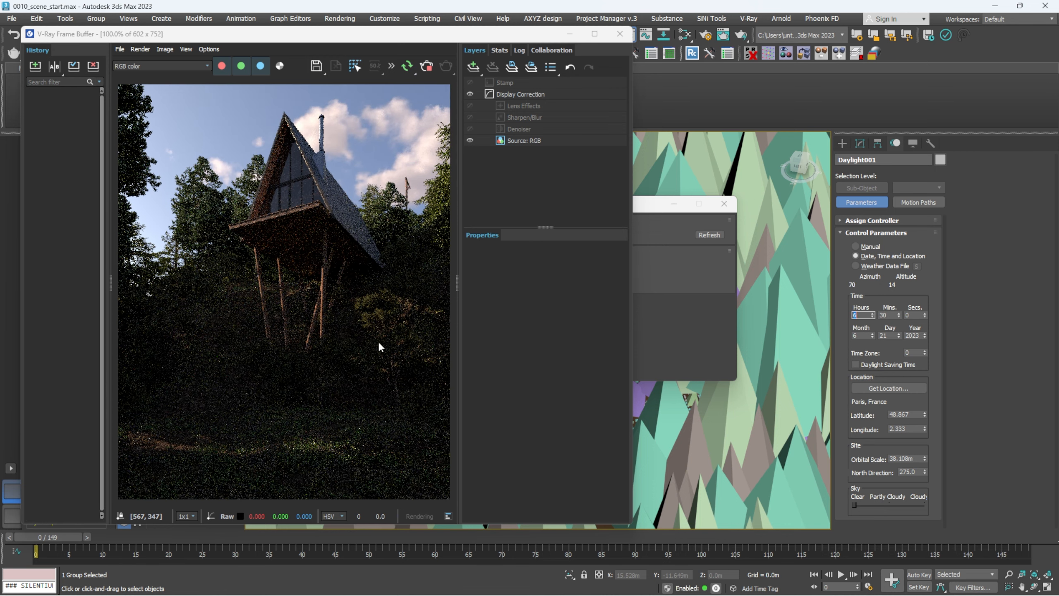
Try North Directions of 45, 90 and 145 for the daylight system, and settle on 160
click(920, 472)
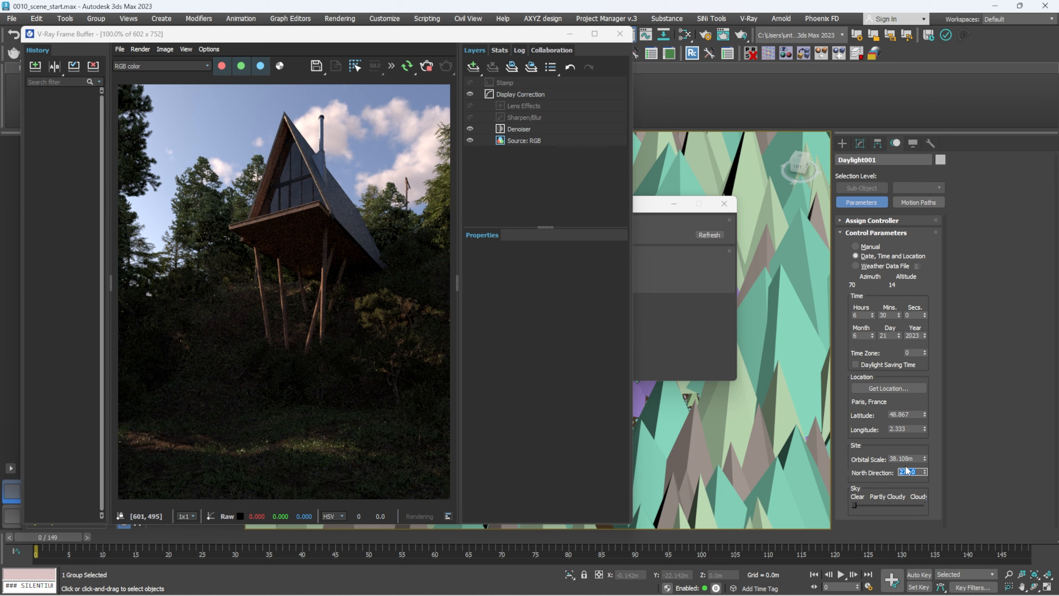
text(45)
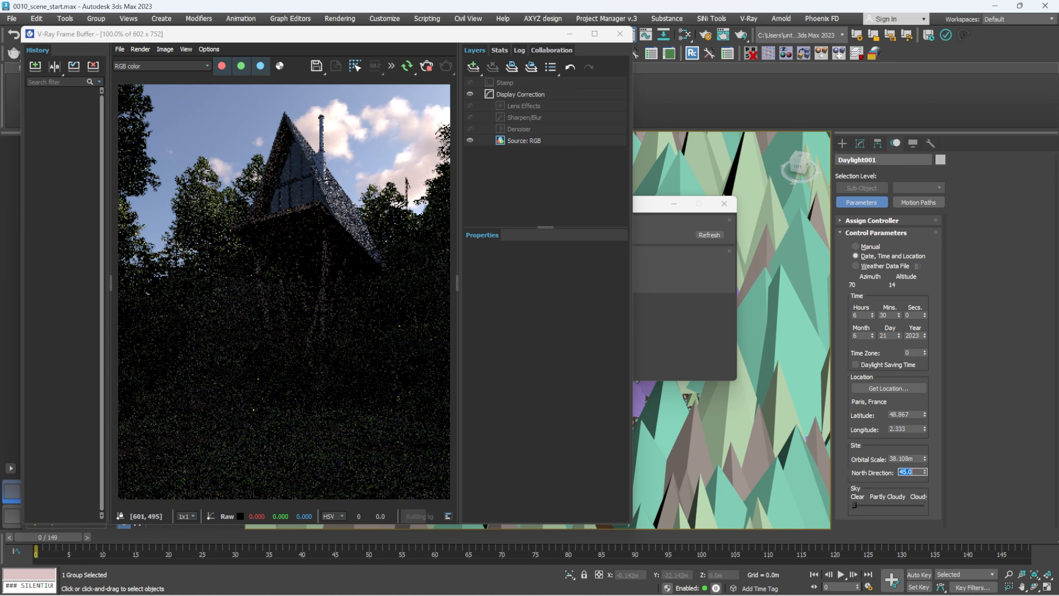
text(90)
key(Return)
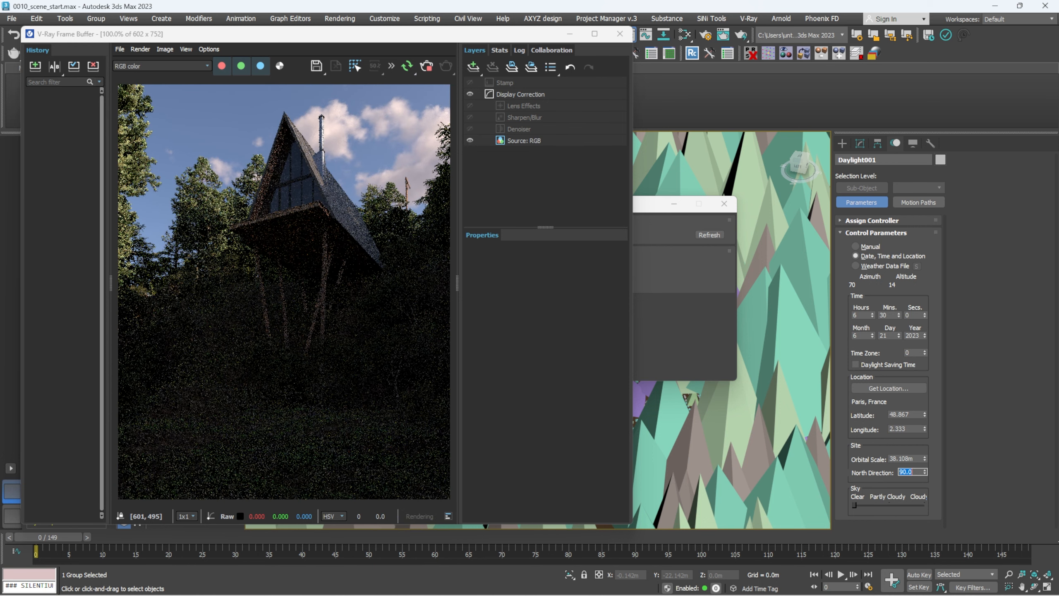
text(145)
key(Return)
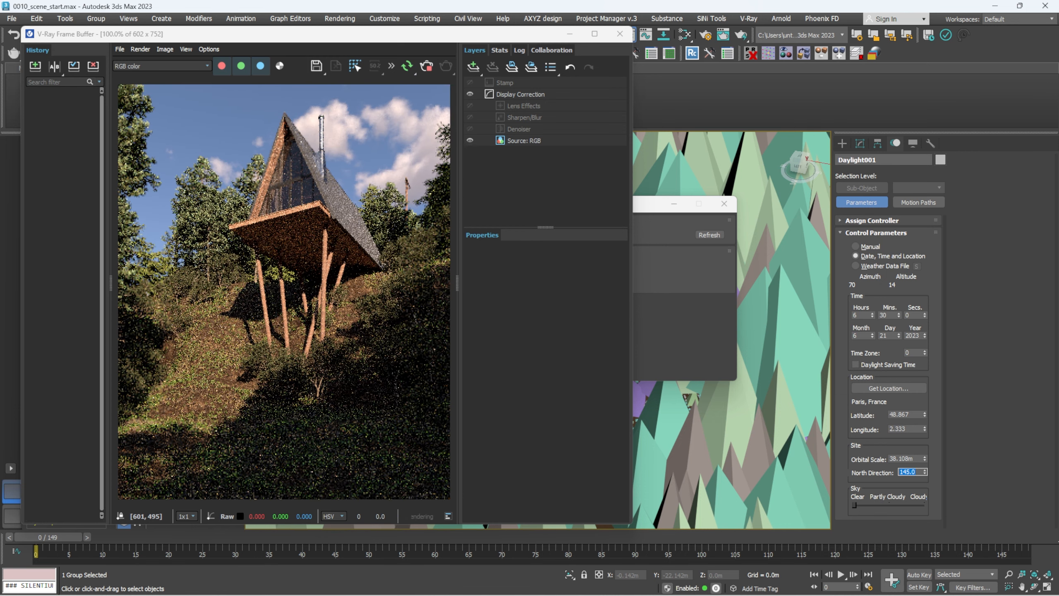
text(160)
key(Return)
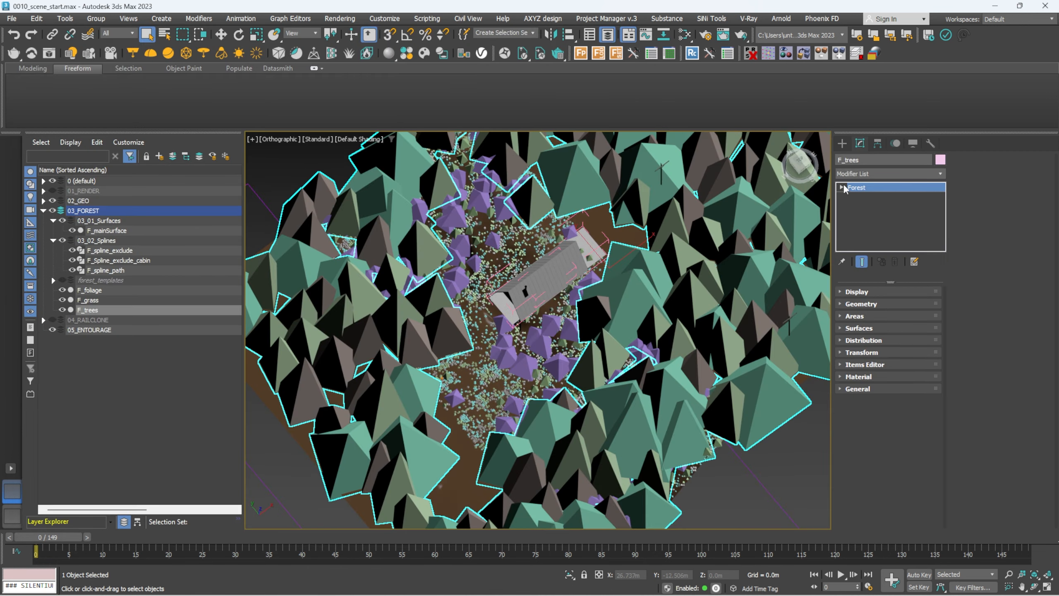
Switch the F_trees scatter to Custom Edit mode, select a single tree beside the cabin, and leave item editing
click(859, 197)
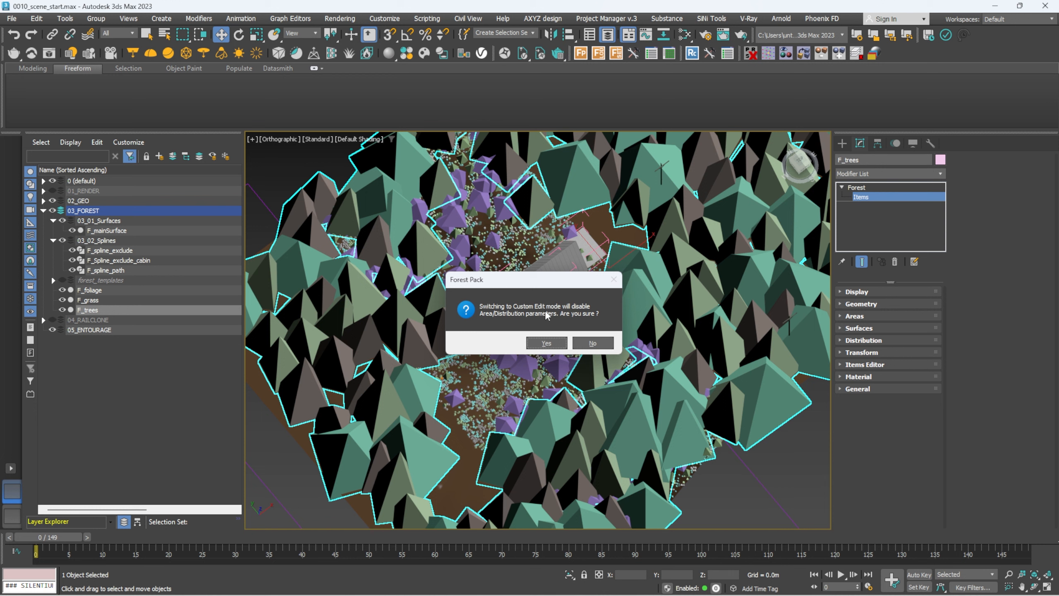
click(546, 344)
scroll(437, 340, up, 2)
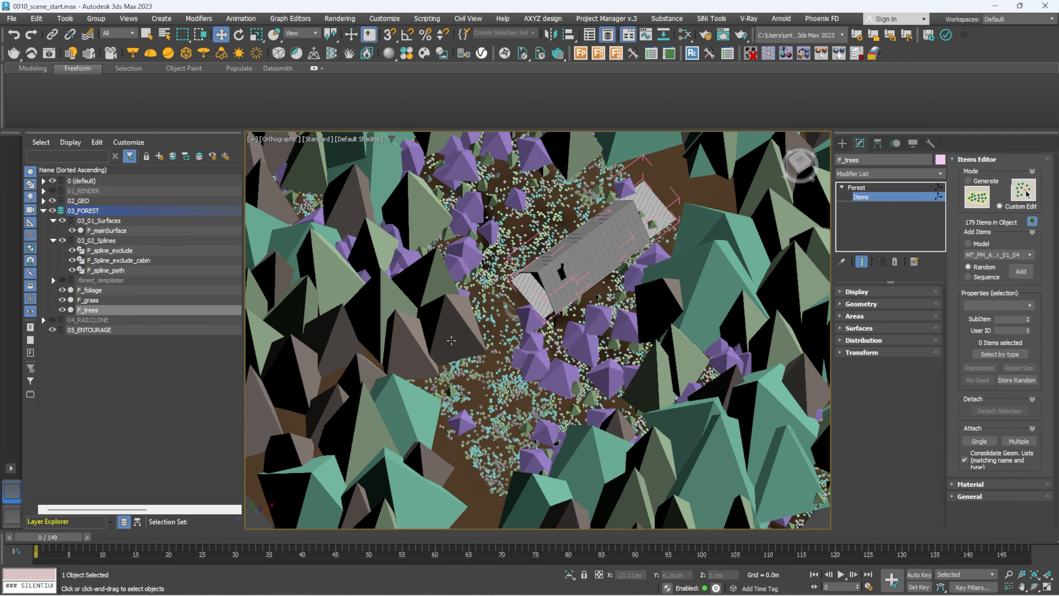
click(444, 328)
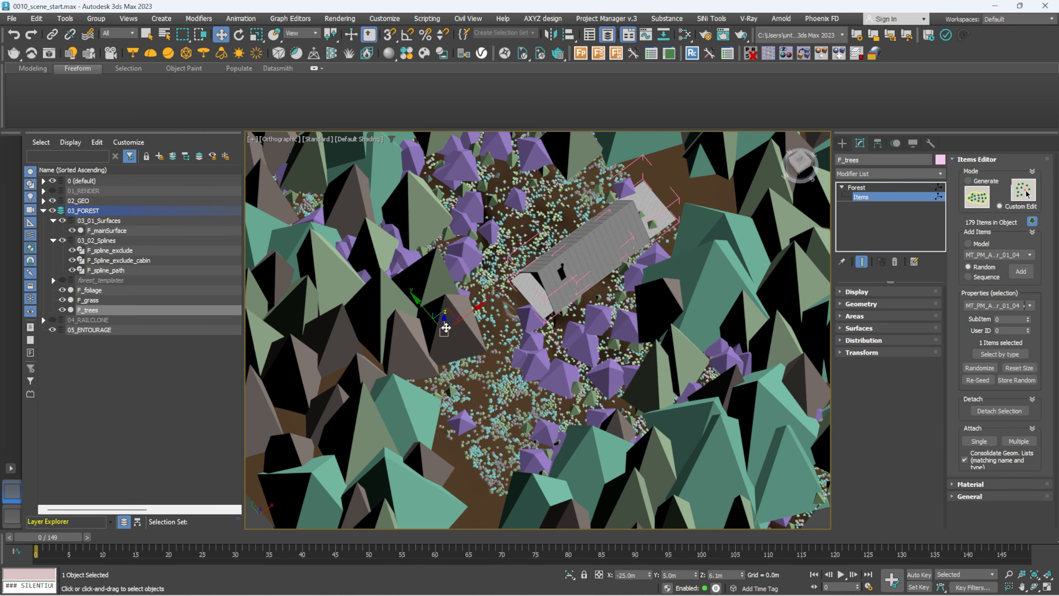
scroll(455, 317, up, 1)
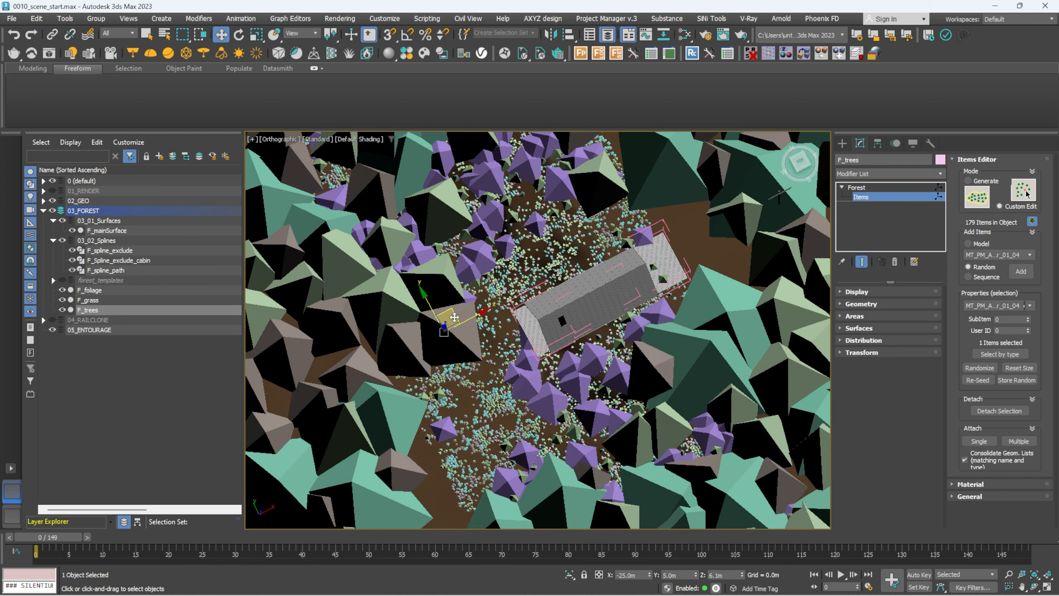
key(ctrl+z)
key(alt+w)
click(858, 188)
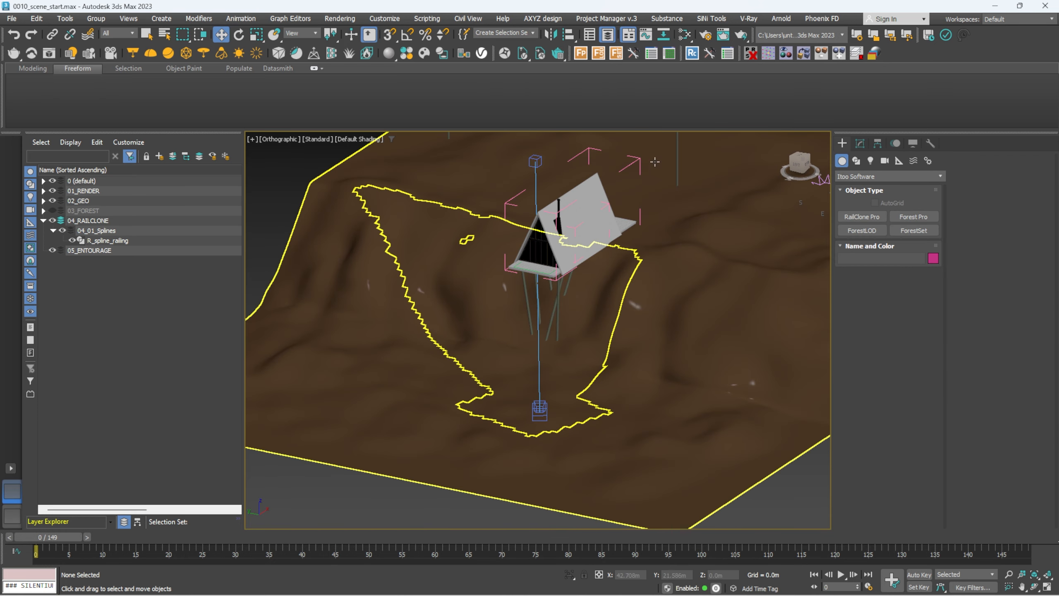
Create a RailClone Pro object in the empty space in front of the terrain
click(693, 58)
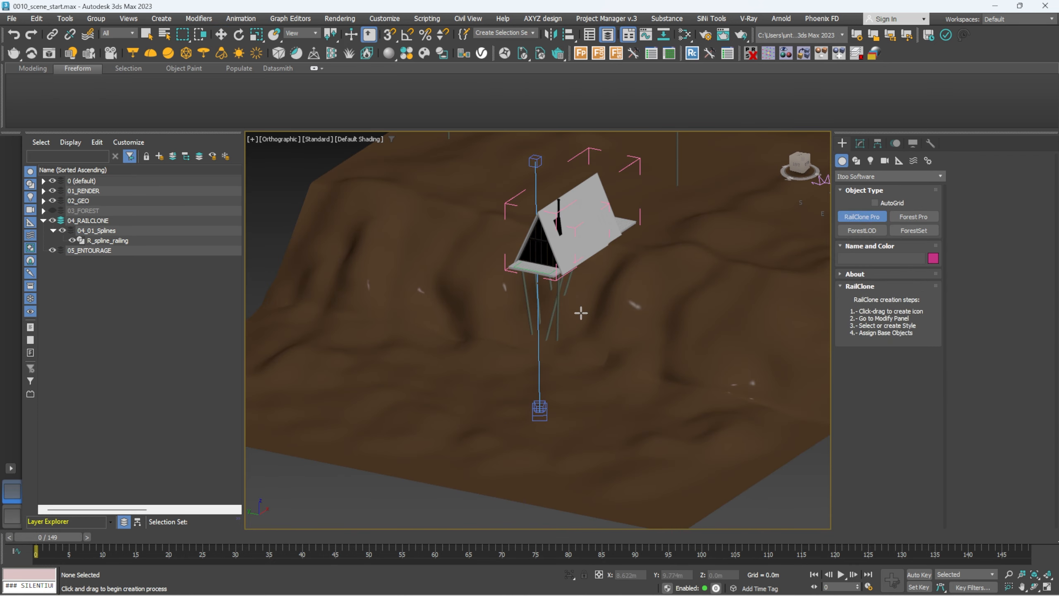
scroll(581, 312, down, 3)
drag(504, 434, 510, 458)
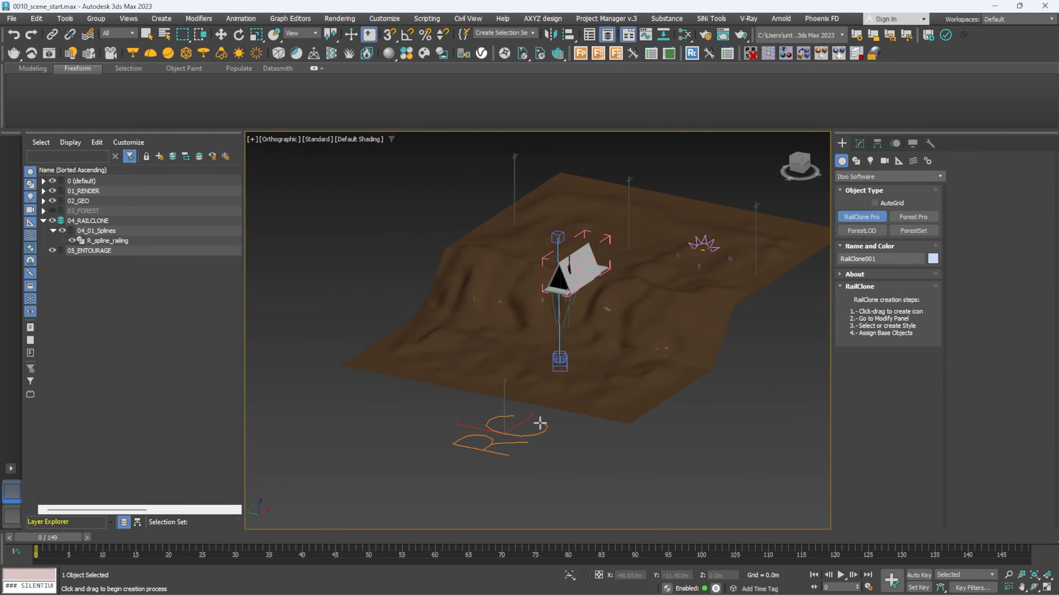
right_click(540, 425)
Inspect the cabin's deck edge and open the style and base object parameters of the new RailClone object
scroll(561, 360, up, 4)
scroll(577, 222, up, 5)
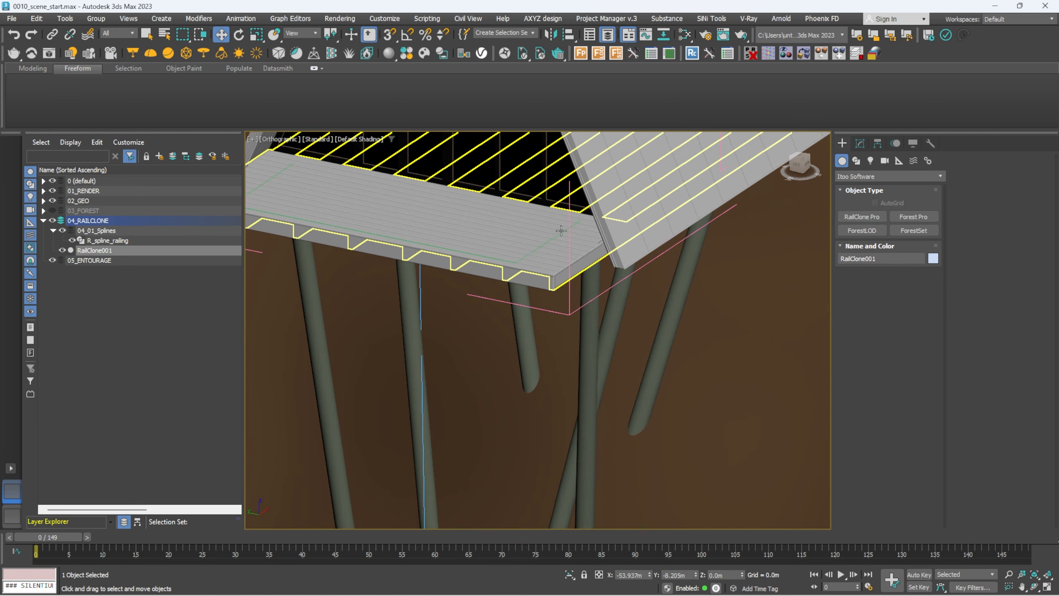
middle_drag(480, 257, 622, 304)
scroll(388, 221, down, 5)
scroll(512, 280, down, 2)
middle_drag(512, 280, 600, 91)
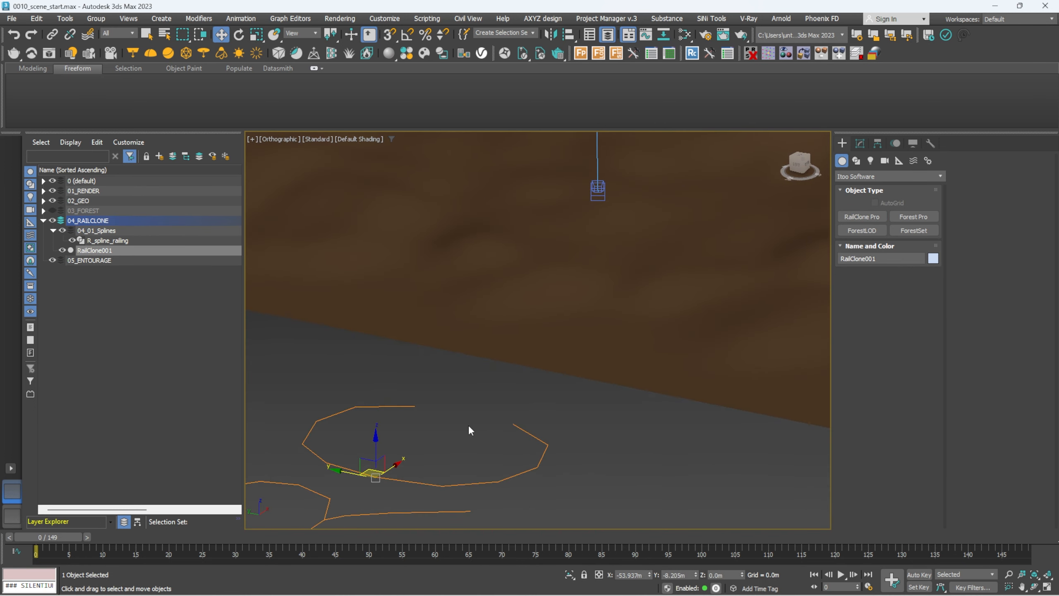
click(861, 142)
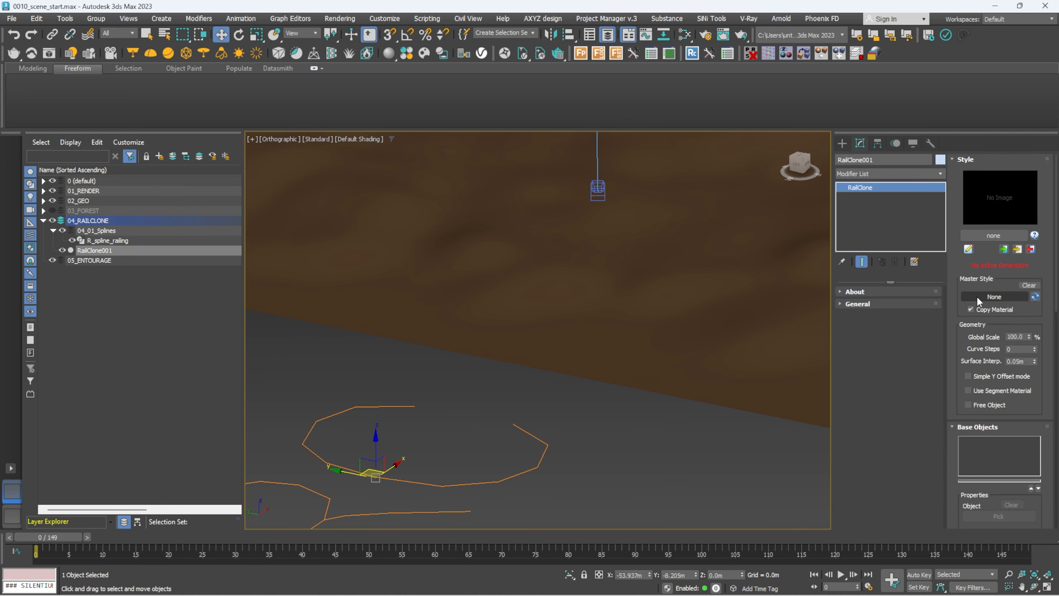
Load the Glass Balcony & Post 2 style from the library's Architecture, Exterior, Railings category into the RailClone object
click(993, 235)
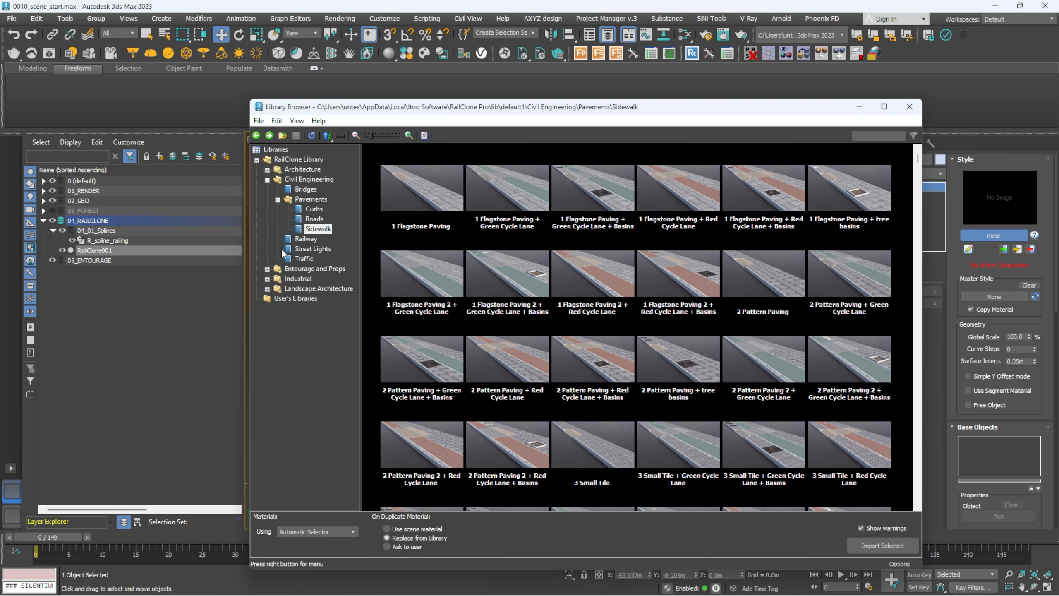
click(267, 170)
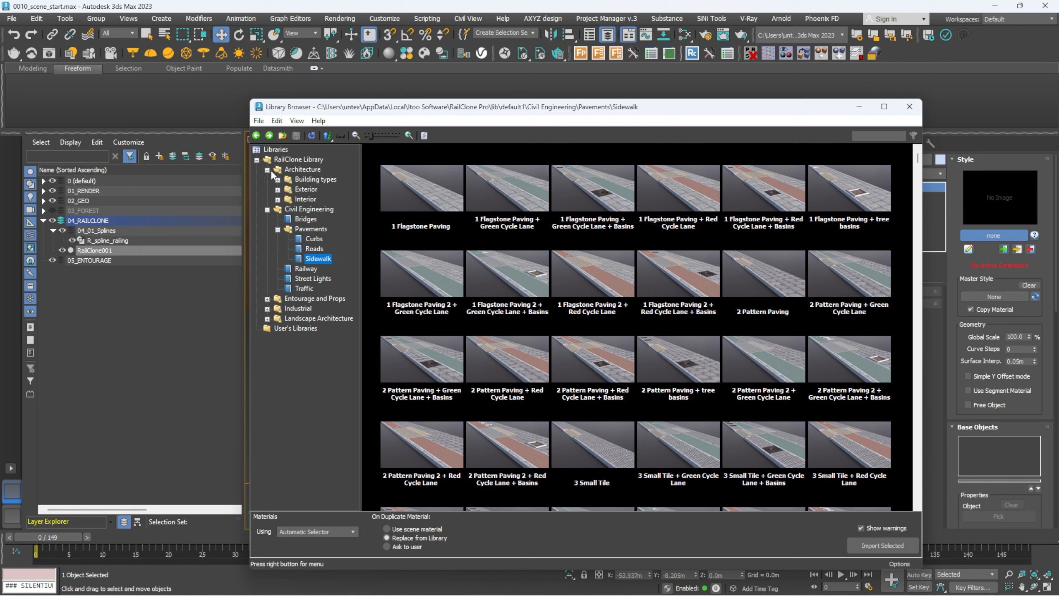
click(277, 200)
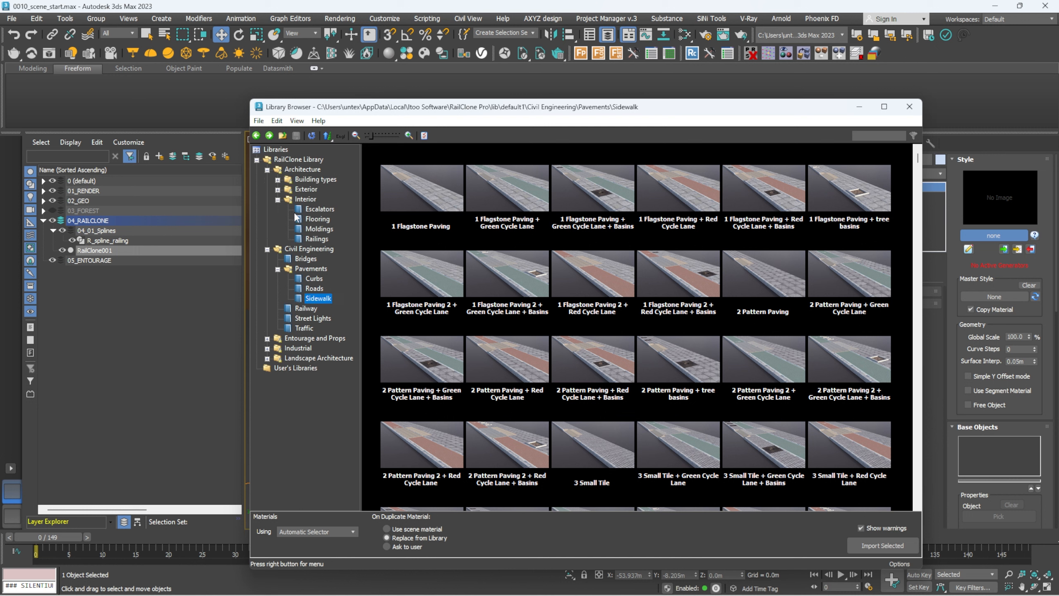
click(277, 180)
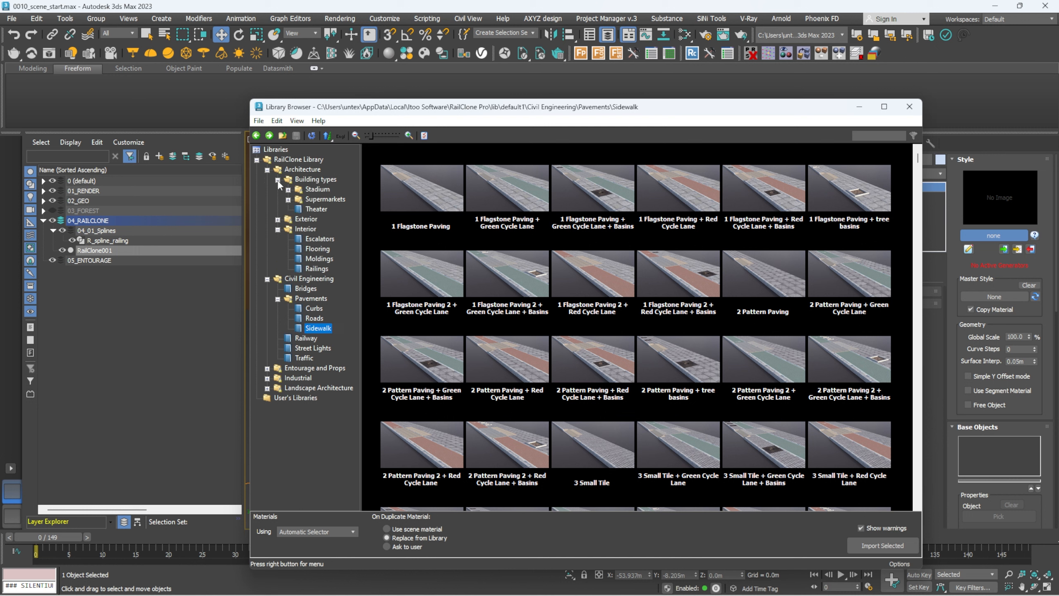
click(277, 219)
click(317, 268)
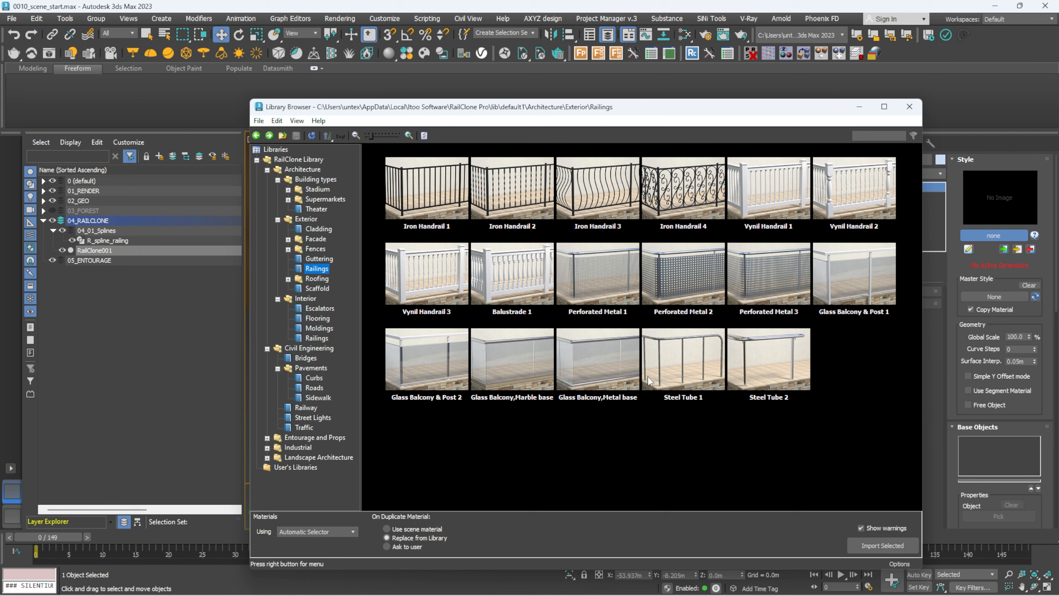
click(439, 346)
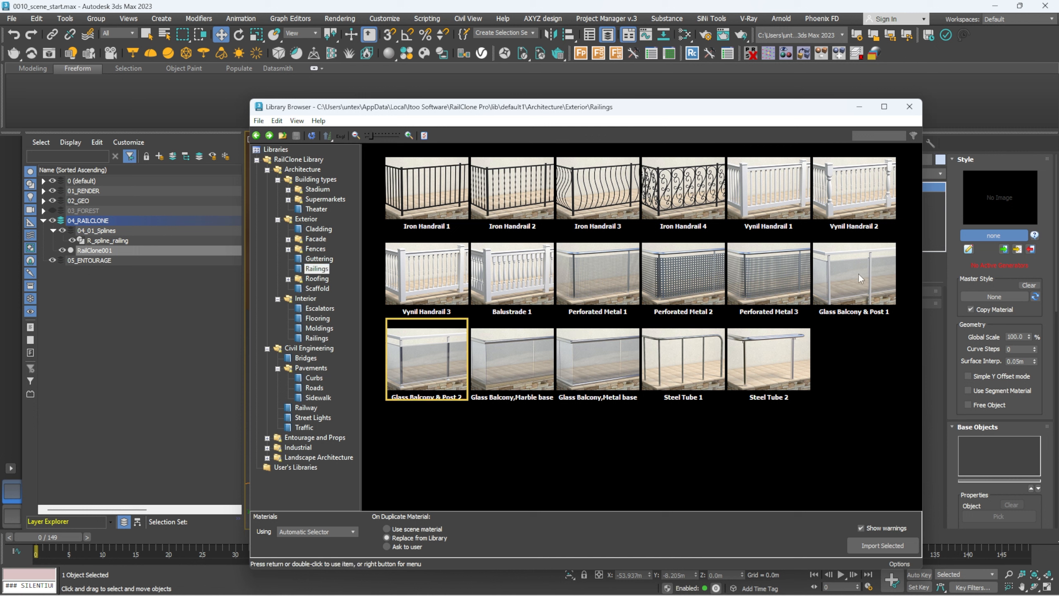
click(886, 550)
click(596, 327)
Assign the R_spline_railing spline on the cabin deck as the RailClone object's Path
scroll(597, 328, down, 5)
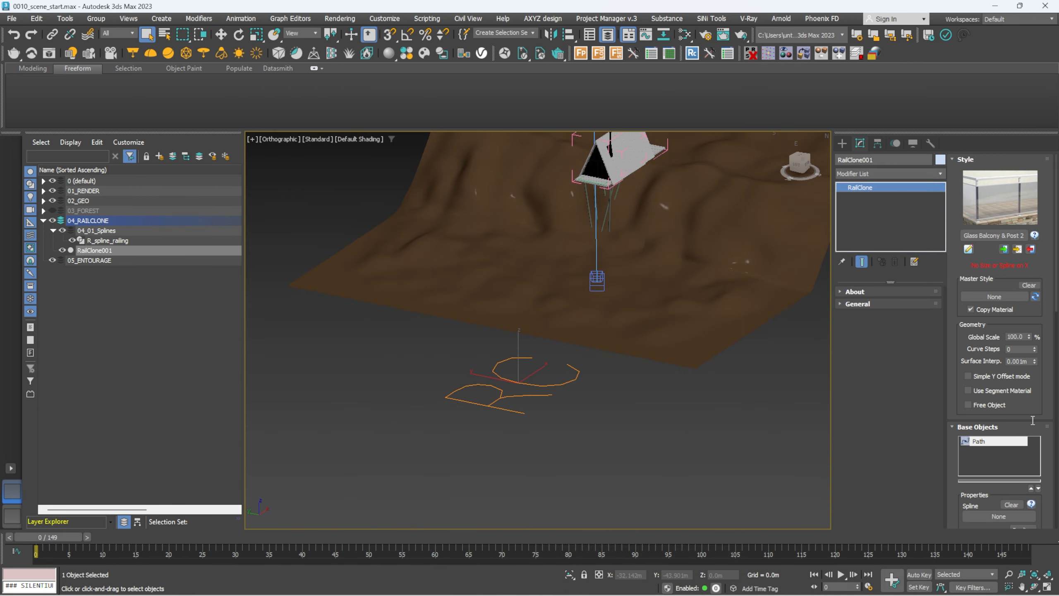
scroll(954, 481, down, 3)
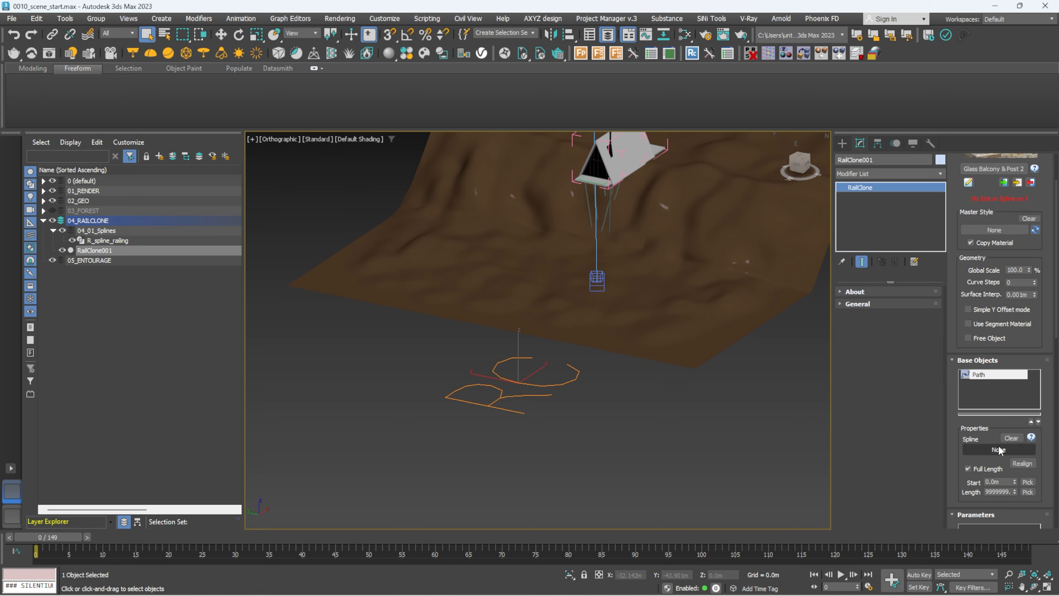
scroll(672, 365, down, 4)
scroll(663, 314, up, 6)
scroll(663, 330, up, 10)
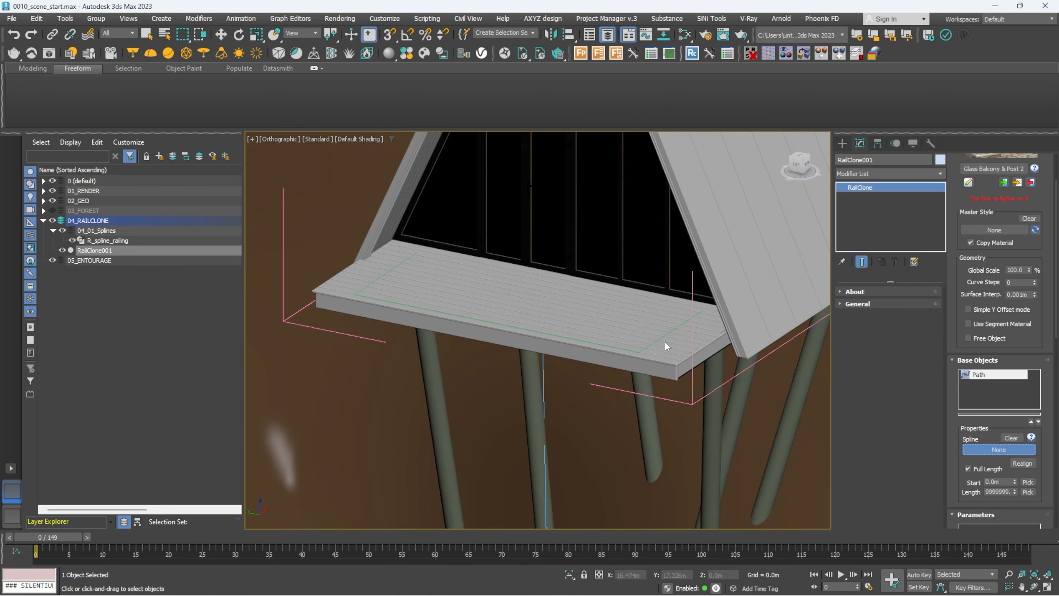
click(661, 332)
Inspect the glass railing on the cabin deck in the viewport and in the V-Ray render, and close the frame buffer
scroll(661, 332, down, 5)
alt+middle_drag(535, 276, 538, 192)
scroll(615, 275, down, 3)
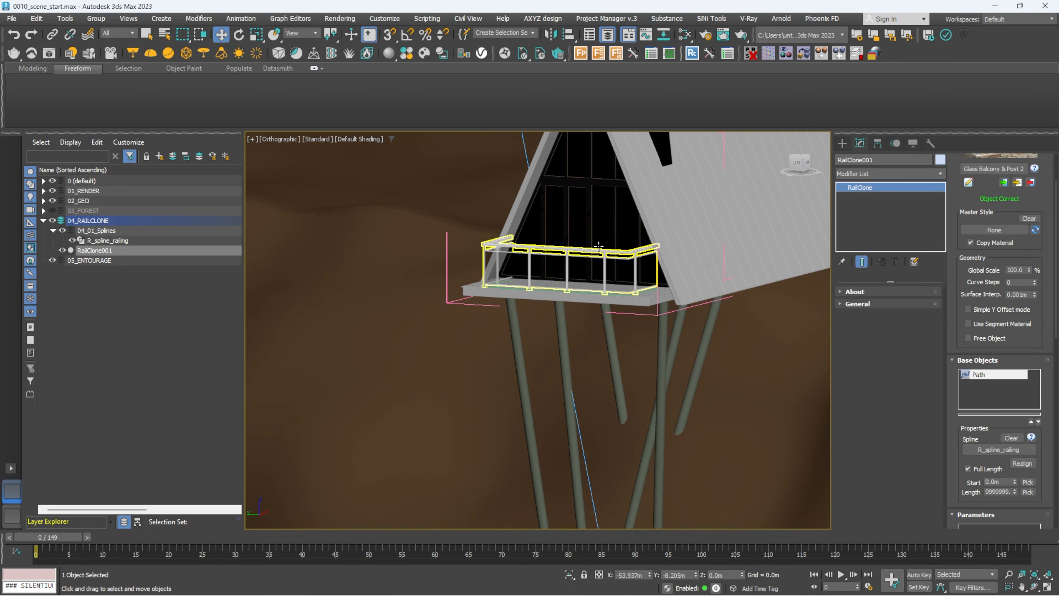
middle_drag(614, 275, 585, 276)
scroll(587, 286, down, 2)
scroll(585, 280, down, 3)
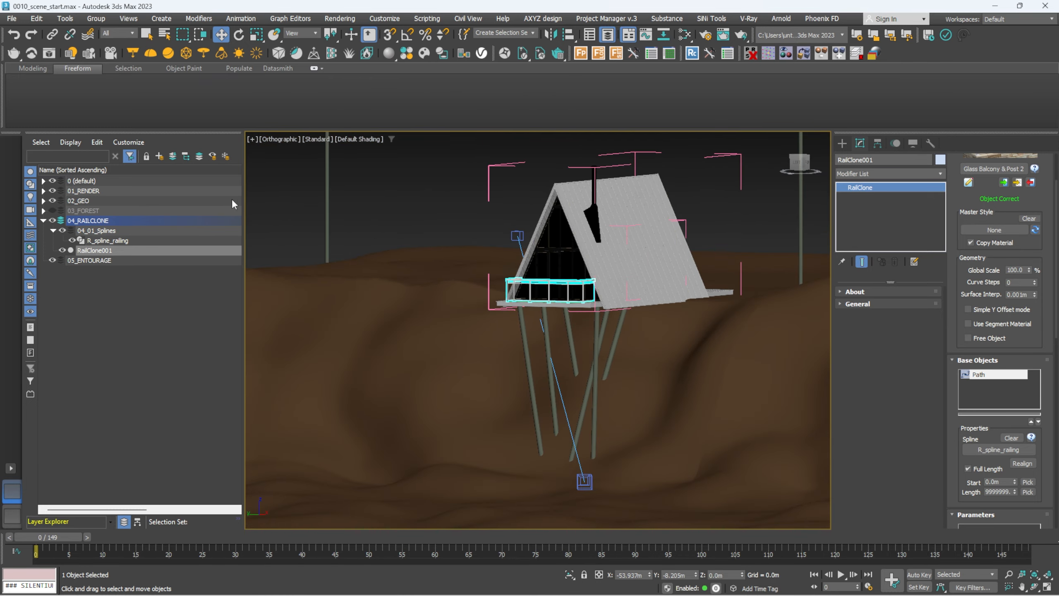
key(alt+Tab)
scroll(308, 215, up, 1)
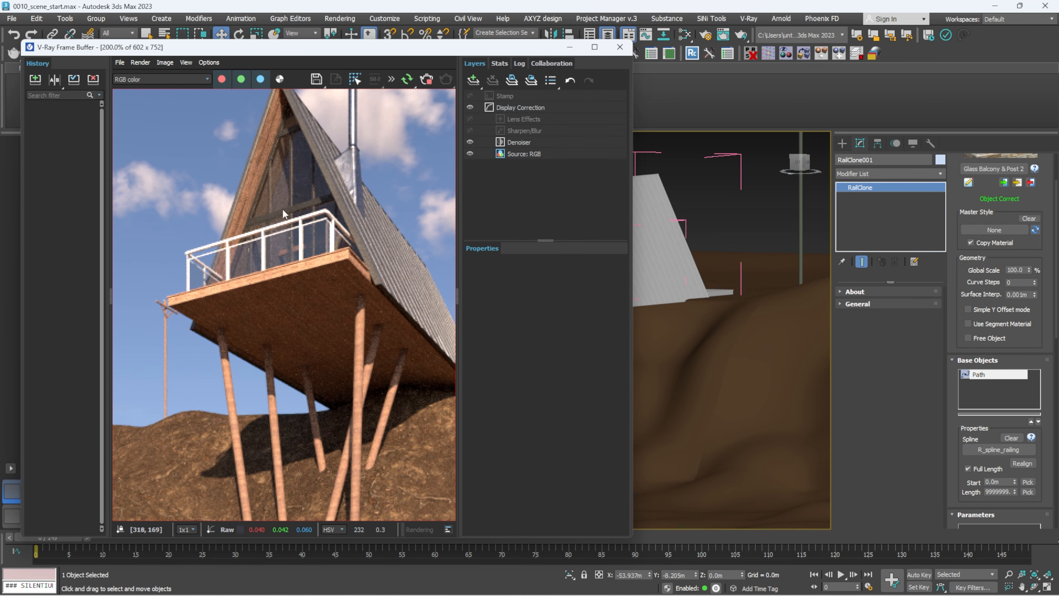
click(620, 47)
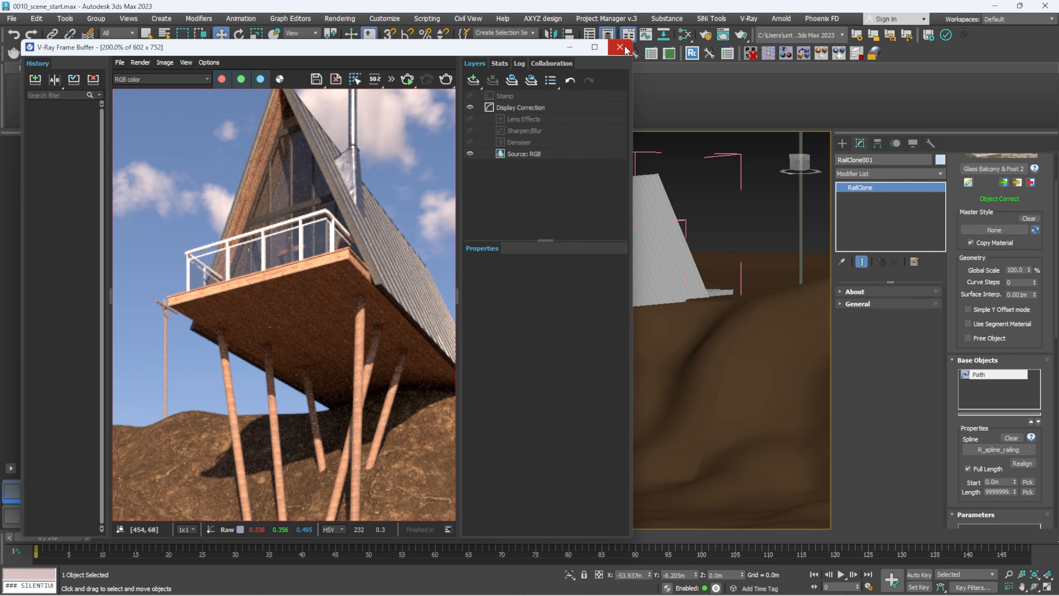
Pick the AM254_008_Doors material from the cabin's glazed front into the Slate Material Editor view
key(m)
drag(218, 96, 538, 277)
scroll(562, 241, up, 5)
scroll(572, 259, up, 3)
click(391, 302)
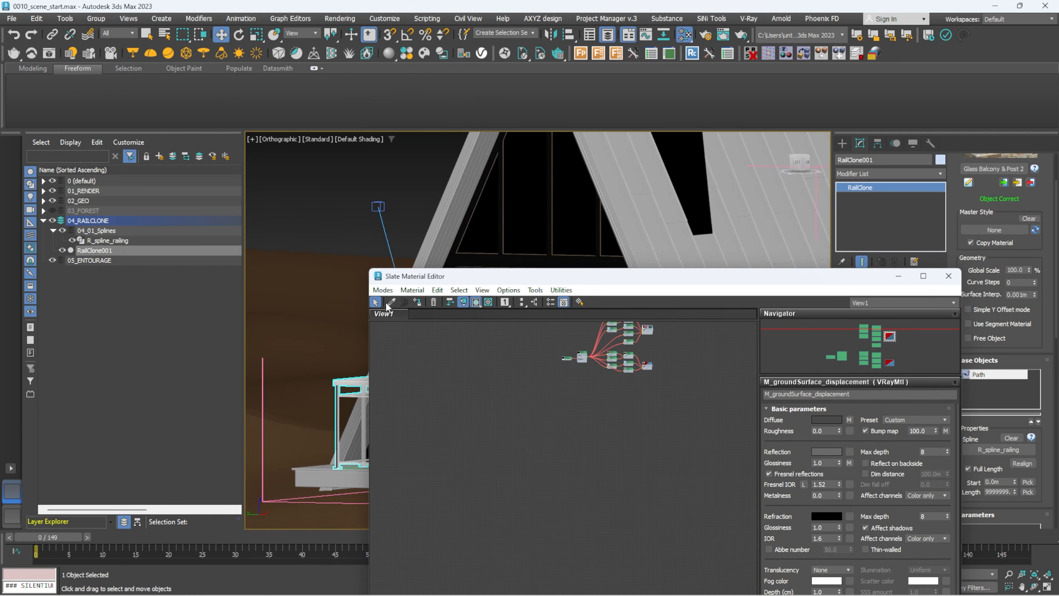
click(538, 260)
middle_drag(590, 465, 597, 360)
middle_drag(581, 422, 589, 380)
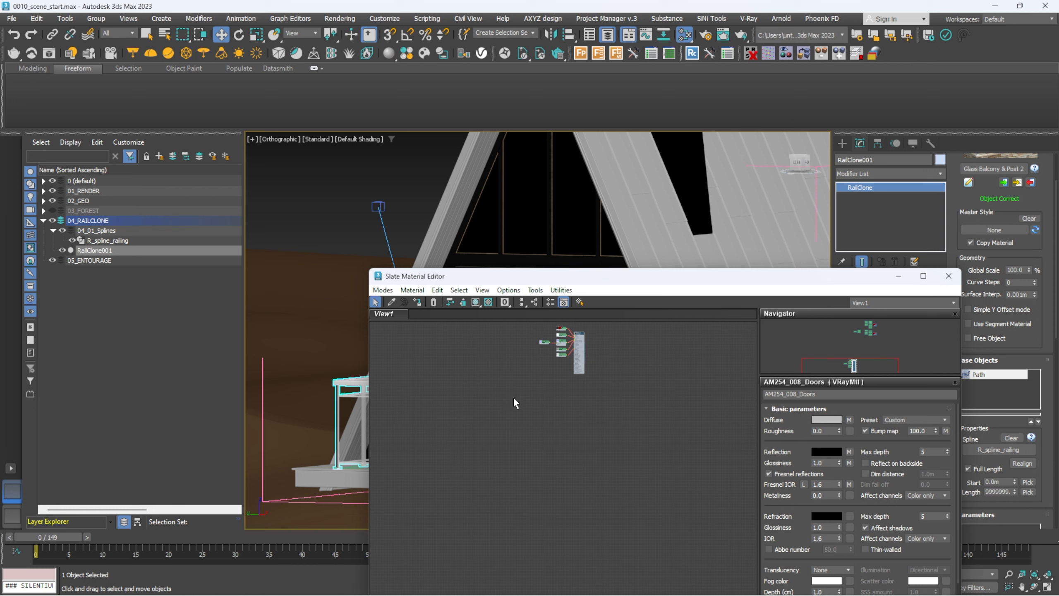
middle_drag(515, 403, 513, 414)
Pick the railing's _RC_handrail Multi/Sub-Object material into the node view and examine its sub-materials
click(391, 302)
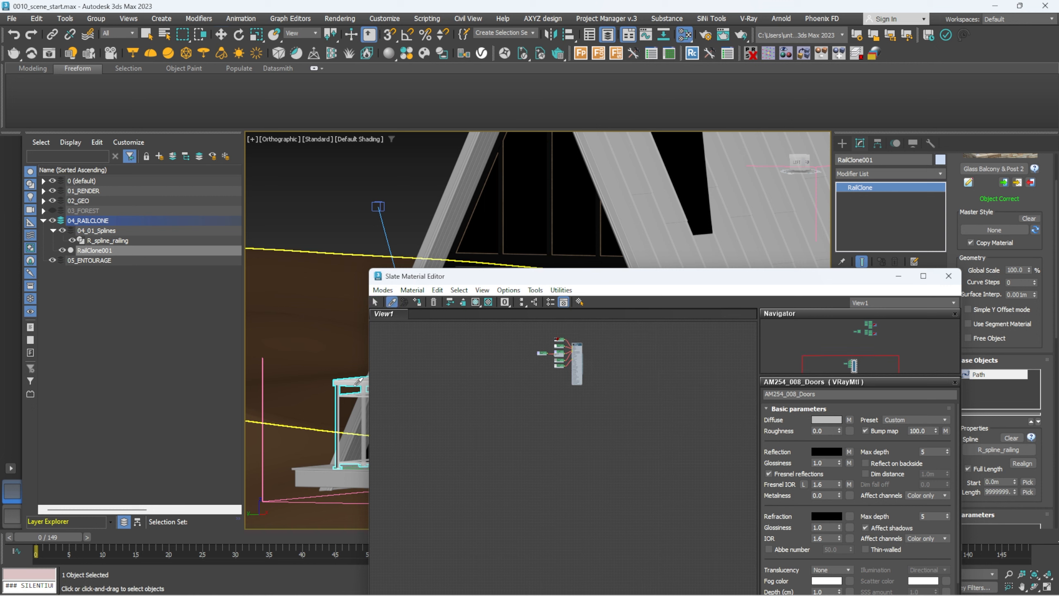
scroll(568, 454, down, 4)
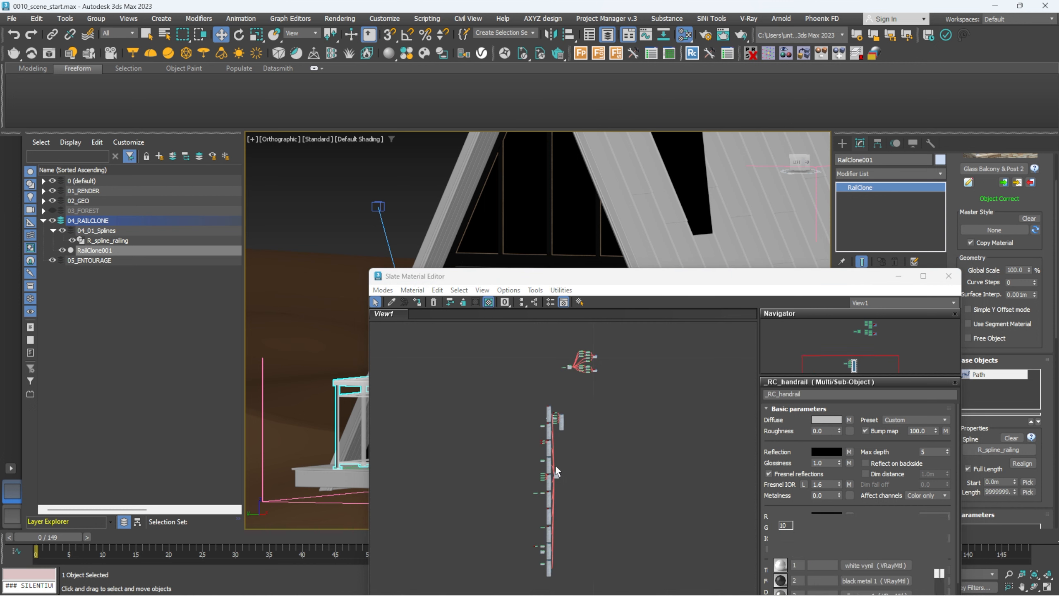
middle_drag(556, 466, 550, 420)
scroll(550, 421, up, 6)
drag(538, 446, 578, 459)
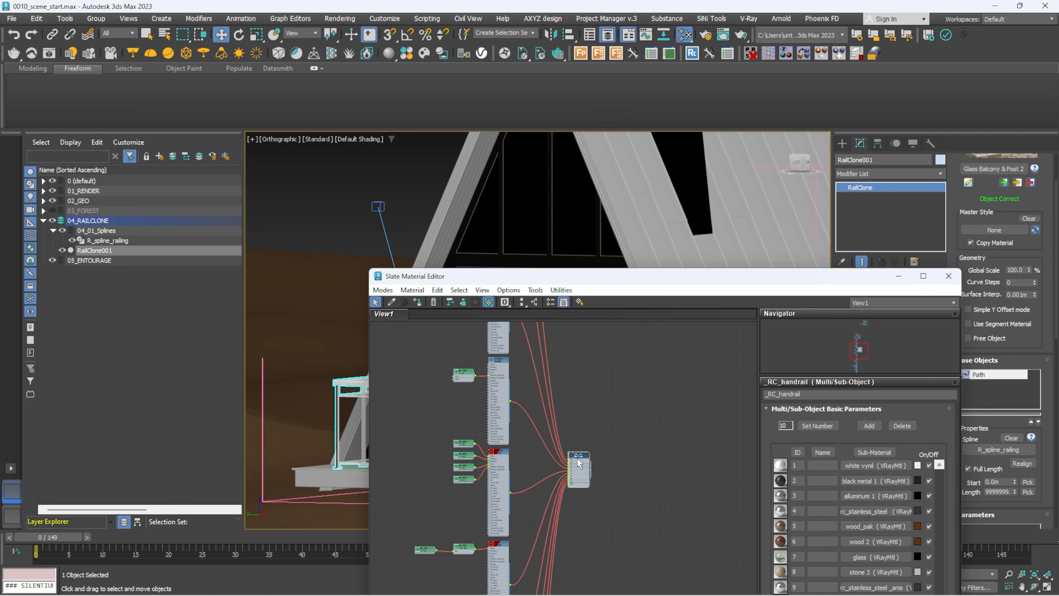
middle_drag(577, 459, 586, 439)
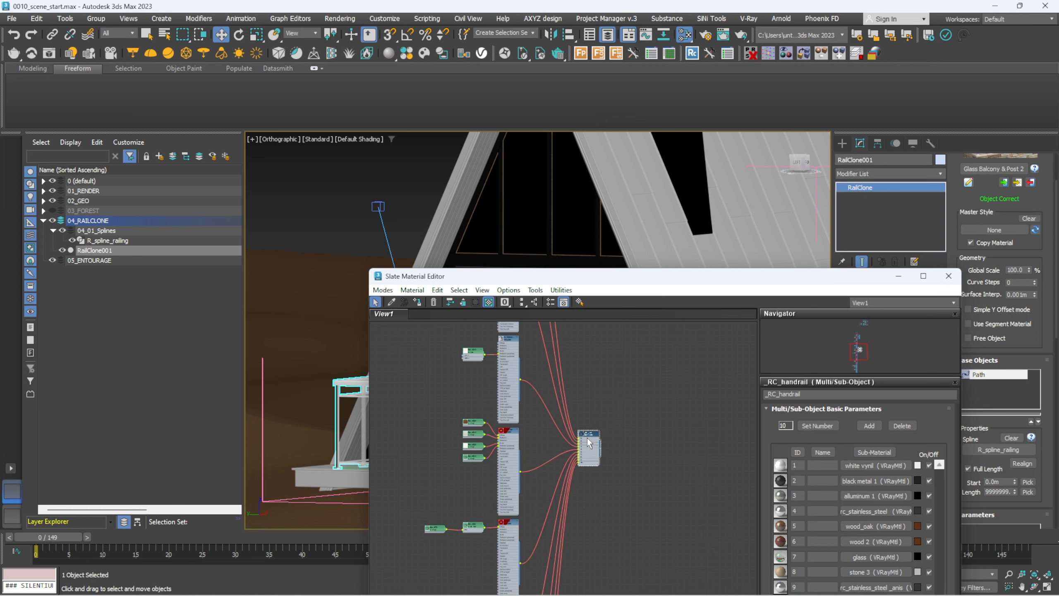
scroll(586, 438, down, 6)
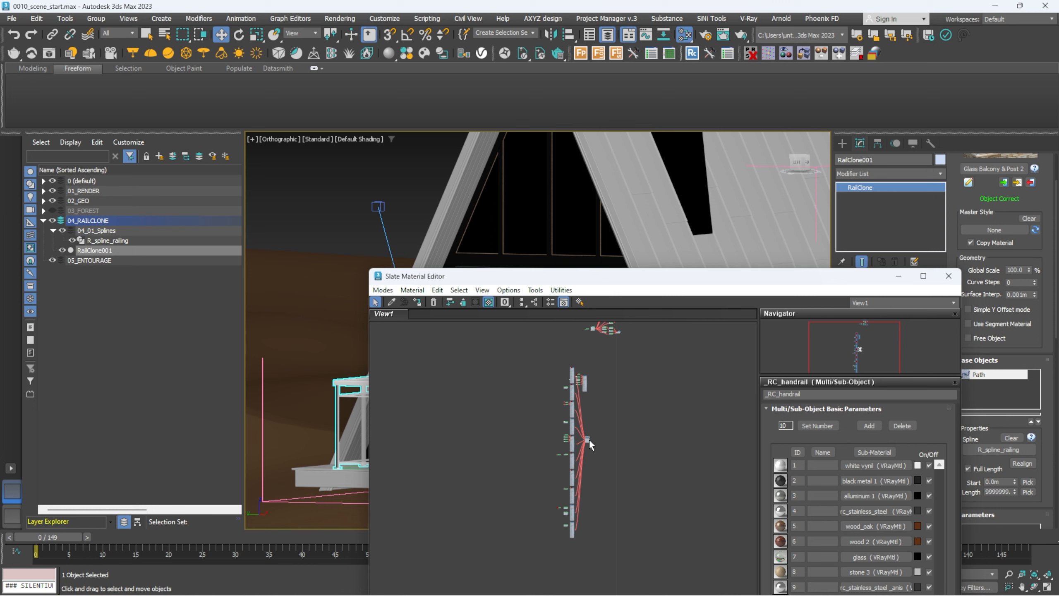
Separate the _RC_handrail node tree from the door material, hide its unused node slots, and lay out its children
drag(589, 441, 633, 495)
key(c)
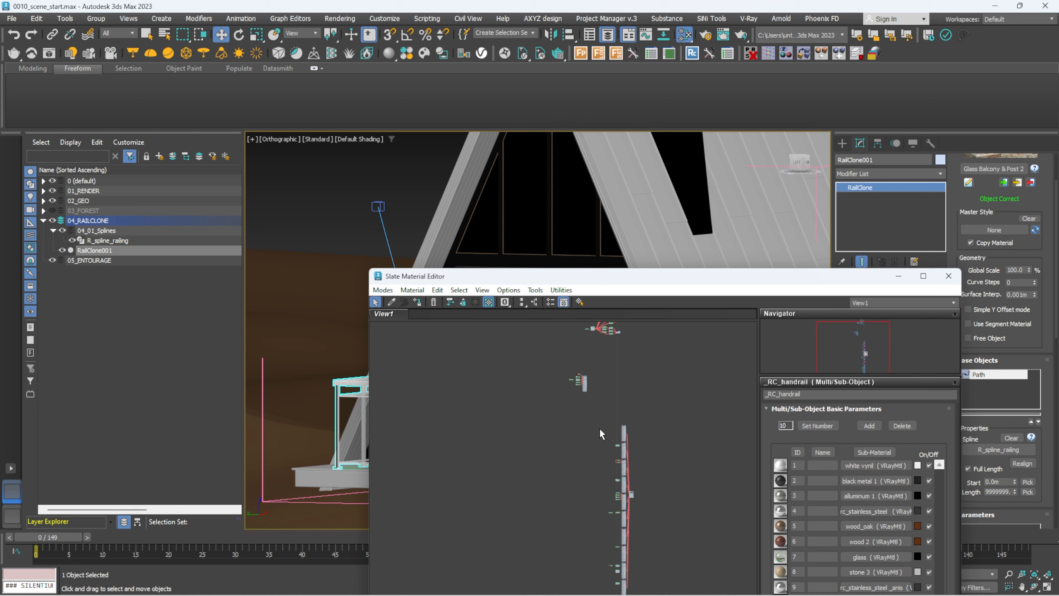
middle_drag(599, 428, 607, 363)
drag(608, 356, 671, 547)
key(h)
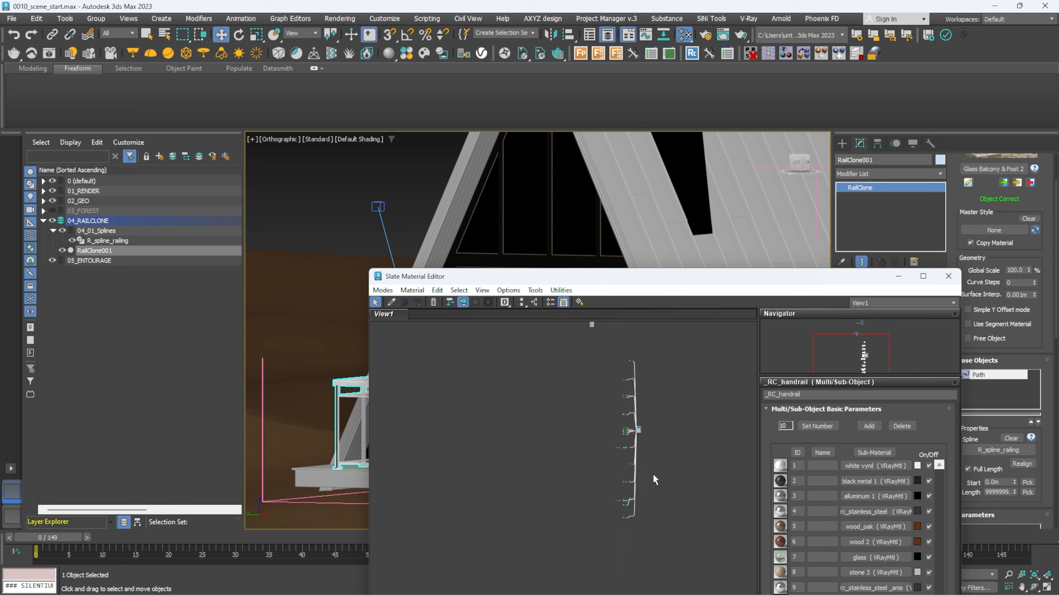
scroll(639, 434, up, 5)
key(c)
Reposition the _RC_handrail parent node and lay out its child nodes again
click(636, 423)
drag(636, 423, 568, 368)
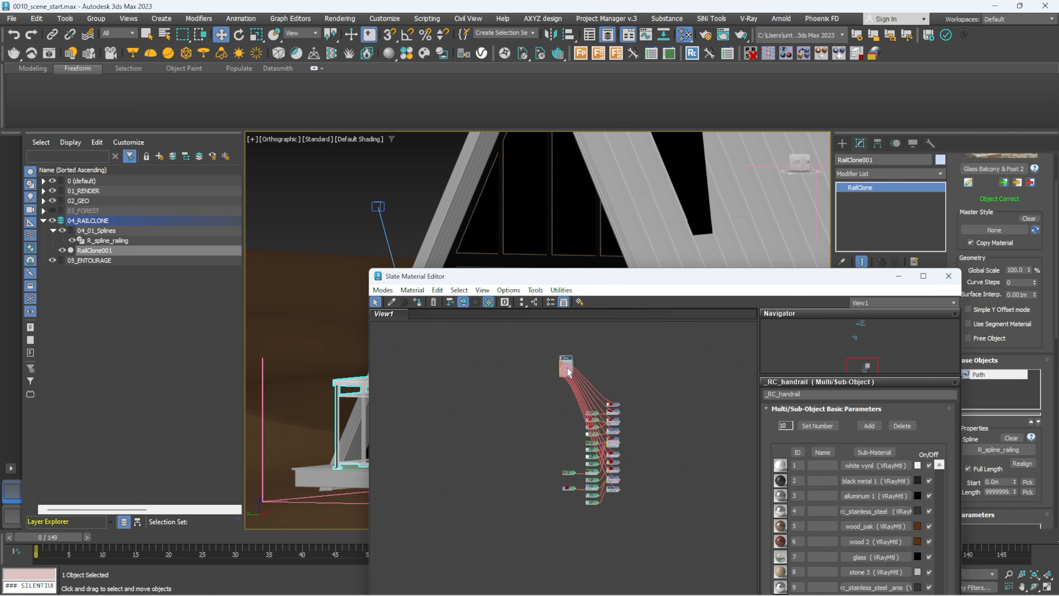
middle_drag(569, 373, 652, 568)
drag(648, 552, 674, 346)
middle_drag(667, 357, 594, 461)
key(c)
scroll(508, 392, up, 3)
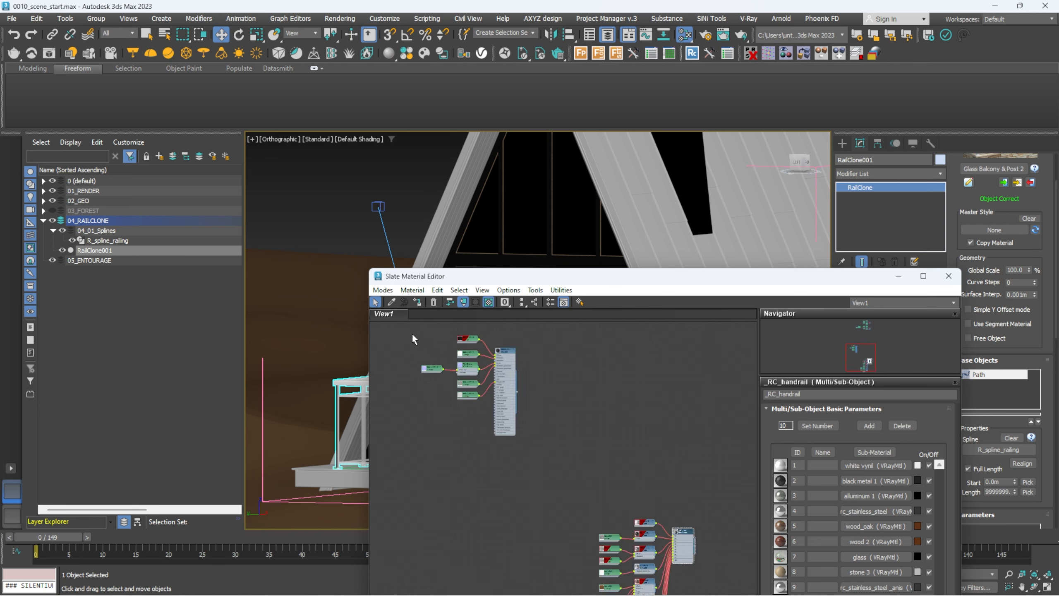
Move the AM254_008_Doors node tree close to the _RC_handrail node
drag(412, 333, 647, 484)
scroll(664, 450, up, 3)
middle_drag(669, 519, 596, 409)
scroll(666, 455, up, 2)
scroll(593, 453, up, 1)
middle_drag(594, 451, 605, 467)
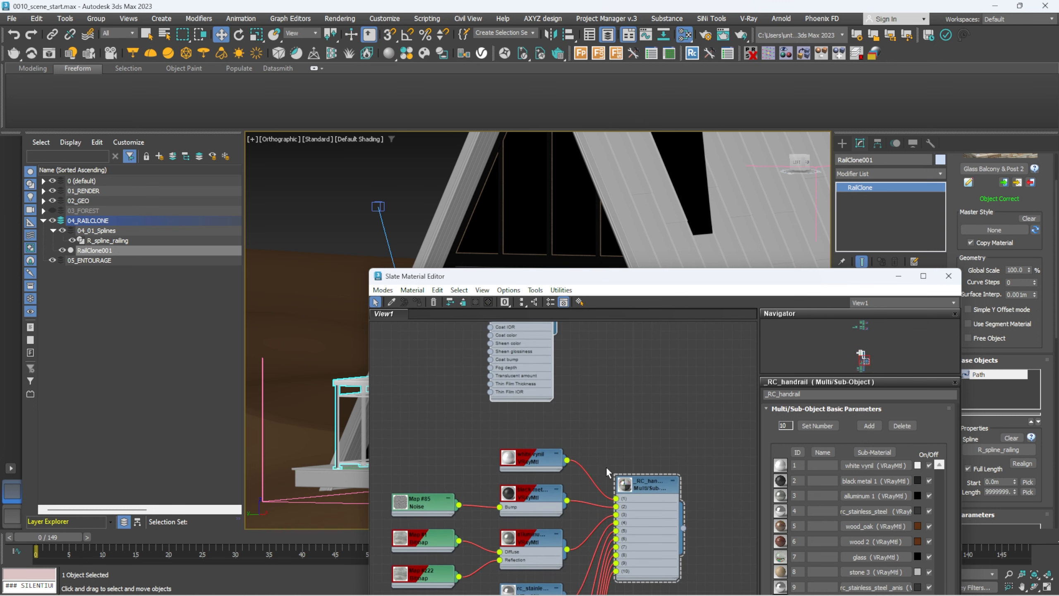
Replace the white vynil sub-material in slot 1 of _RC_handrail with an instance of the AM254_008_Doors material
click(649, 488)
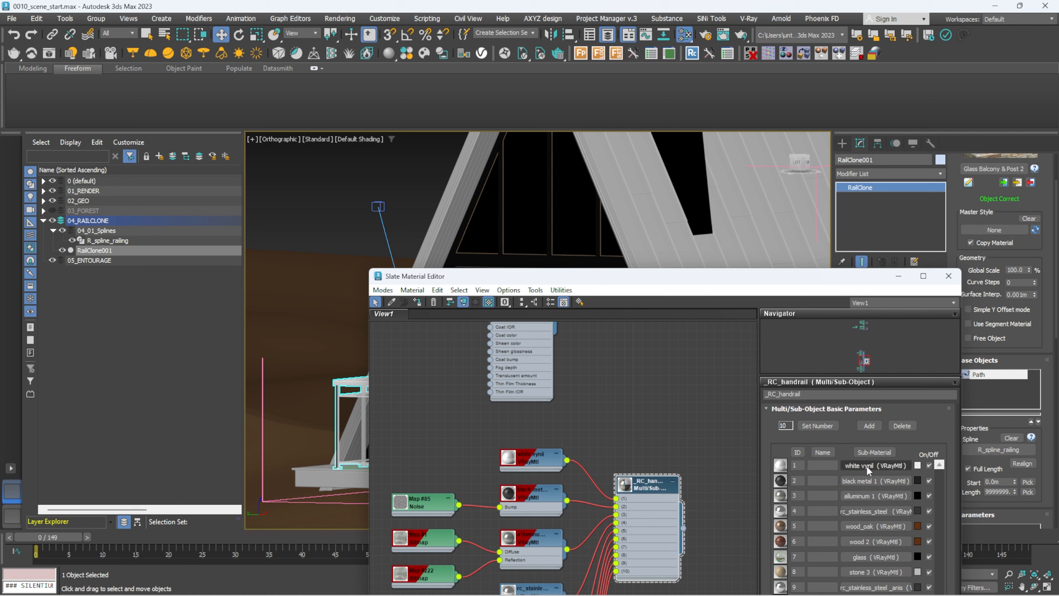
scroll(627, 396, down, 2)
middle_drag(594, 345, 569, 405)
middle_drag(556, 364, 571, 426)
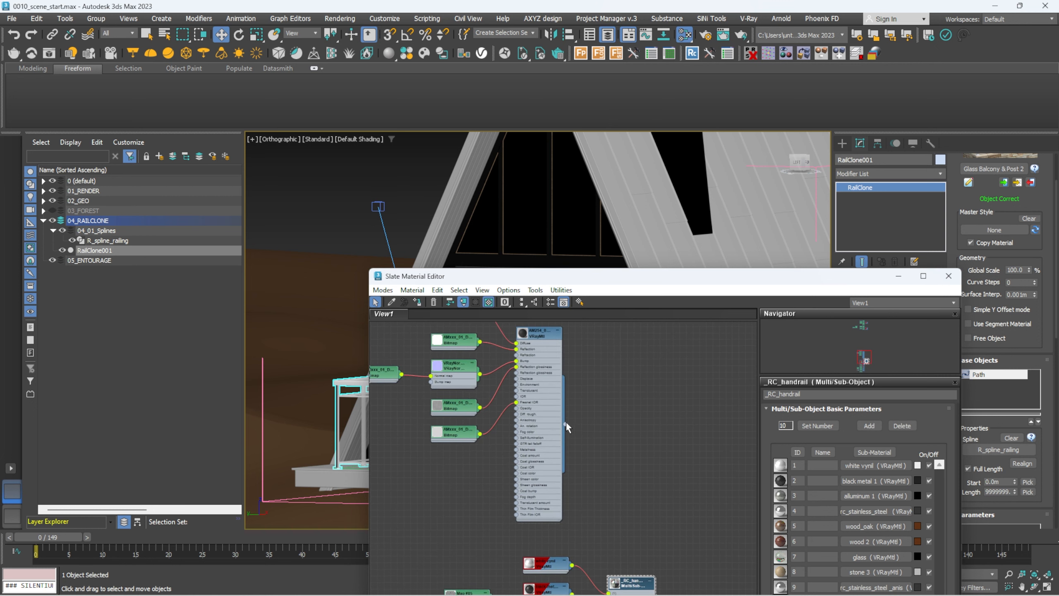
drag(566, 424, 879, 464)
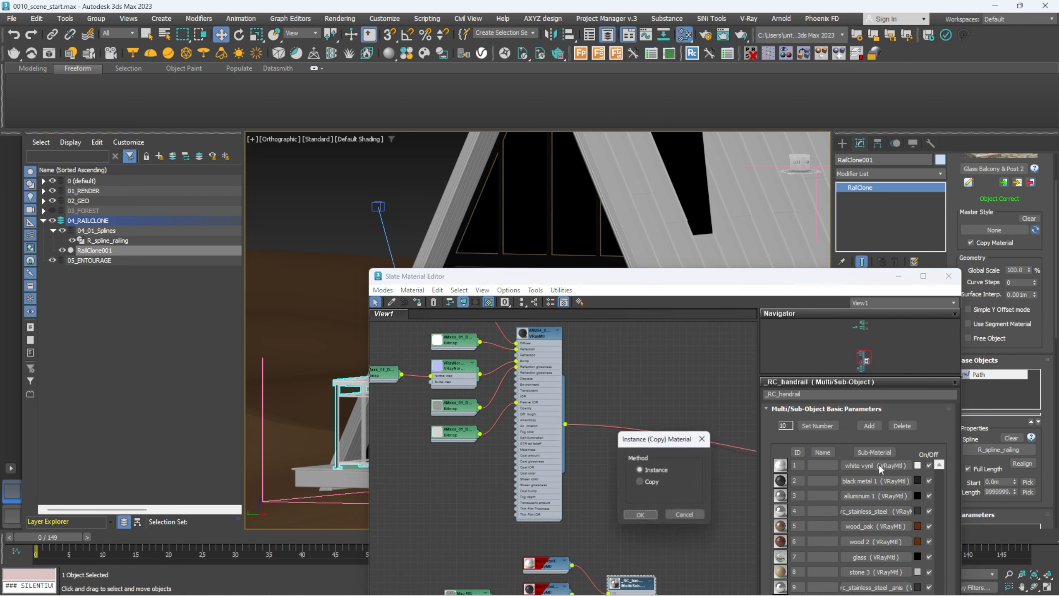
click(640, 515)
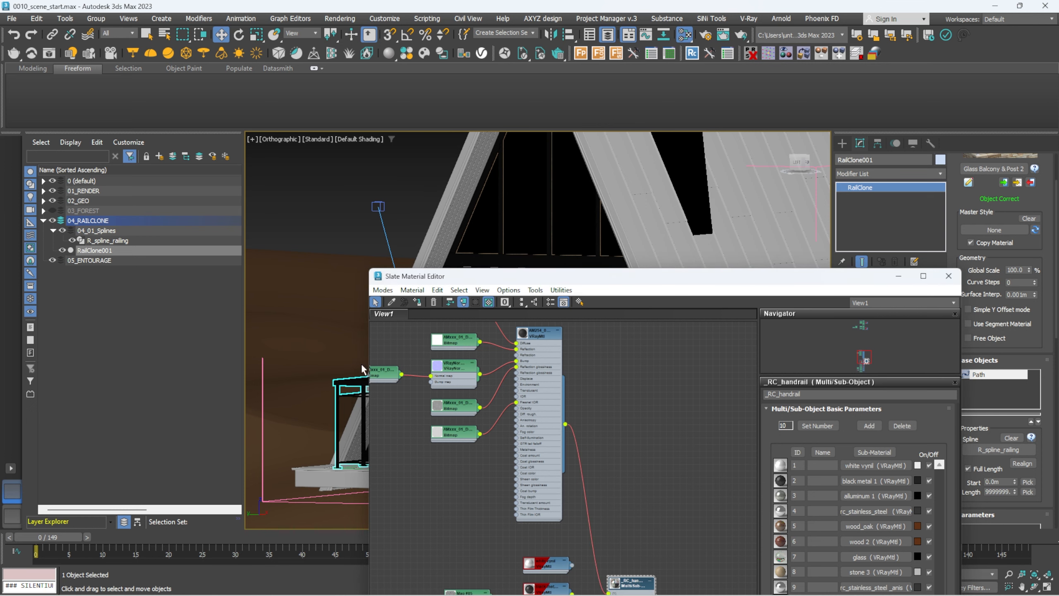
click(49, 54)
scroll(278, 194, up, 1)
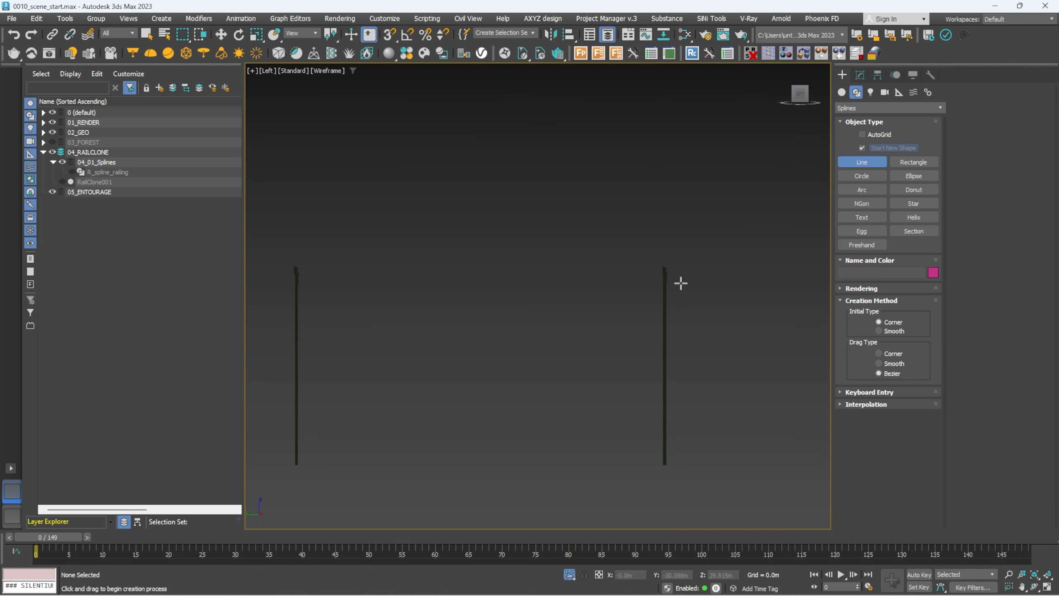
Turn on 3D snapping and start a line at the centre of the top insulator on the first end pole
middle_drag(681, 284, 674, 248)
scroll(654, 231, down, 1)
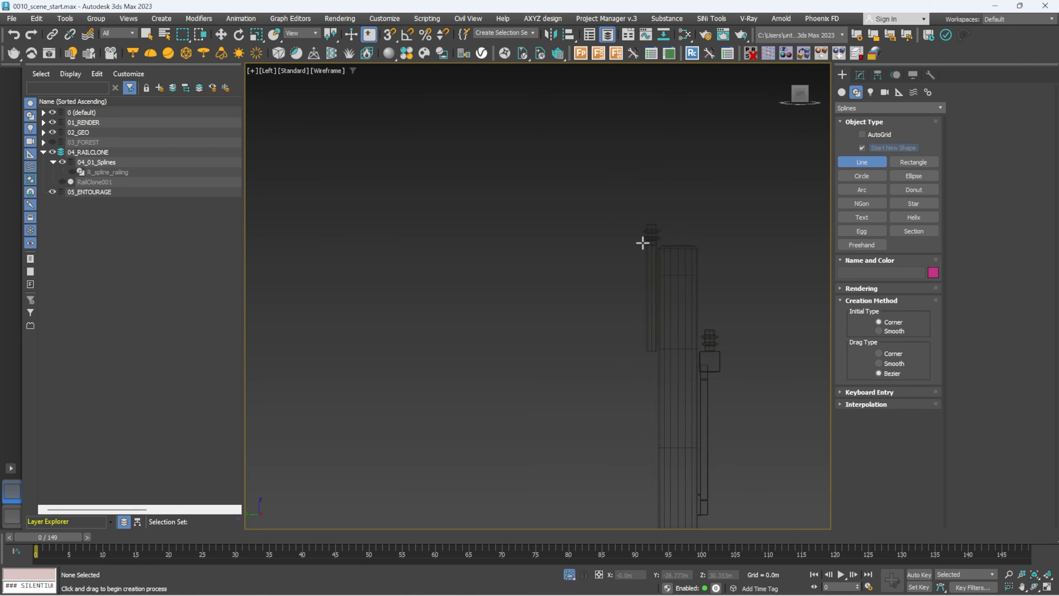
scroll(626, 236, down, 5)
middle_drag(585, 234, 908, 246)
middle_drag(730, 246, 438, 248)
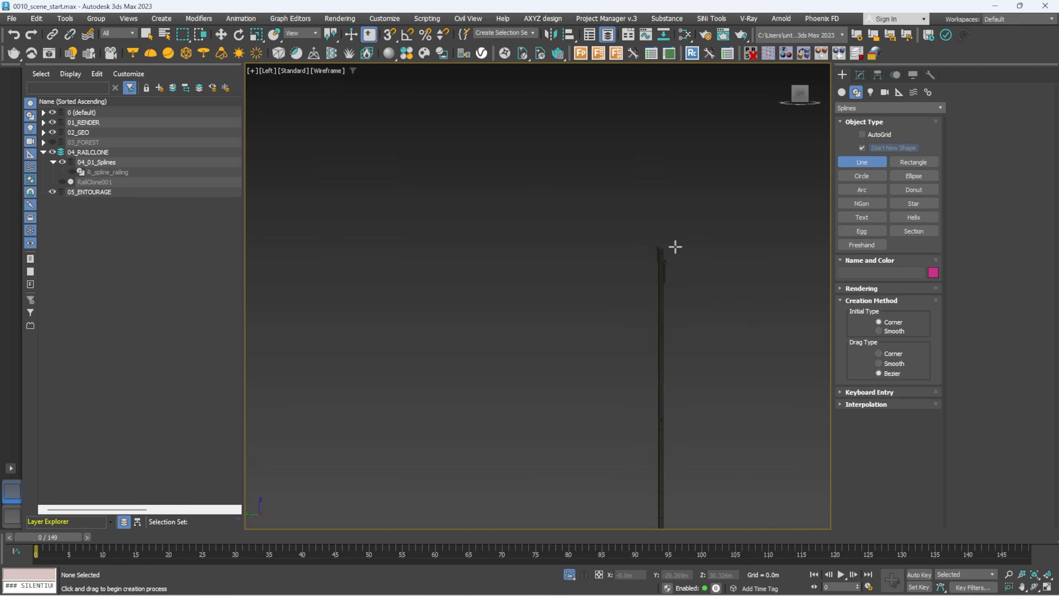
scroll(676, 247, up, 8)
key(s)
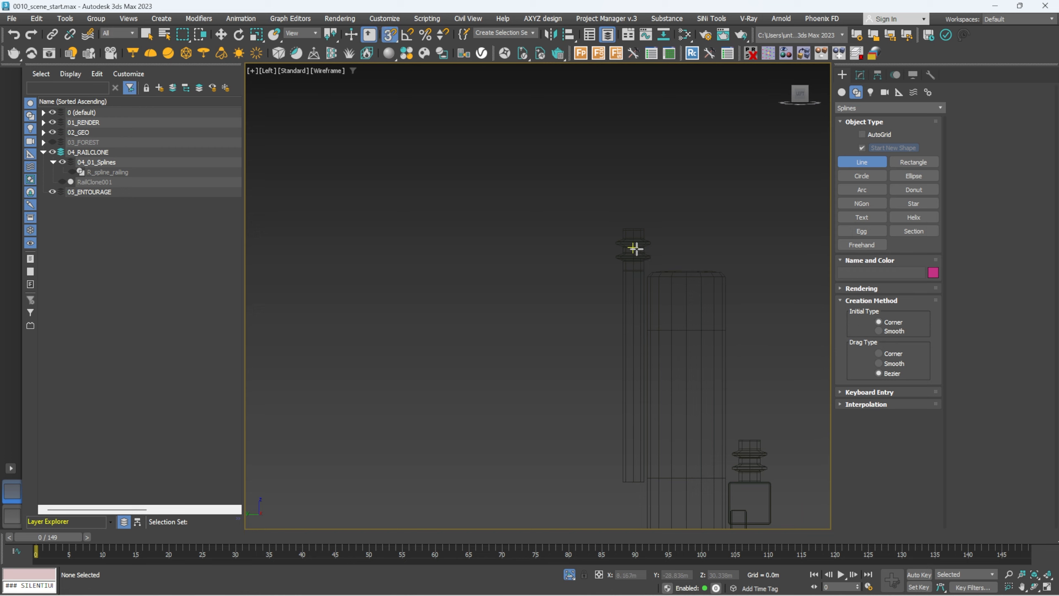
scroll(633, 250, up, 8)
click(639, 260)
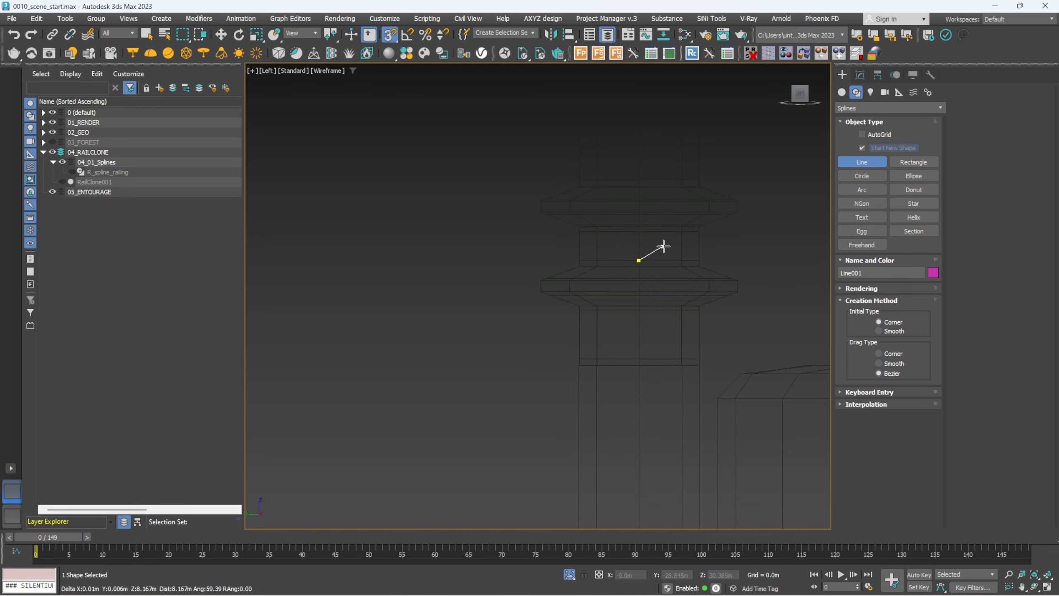
Extend the upper power line through the middle pole's top insulator to the top insulator on the opposite end pole
scroll(661, 249, down, 14)
middle_drag(480, 254, 740, 283)
scroll(561, 288, up, 7)
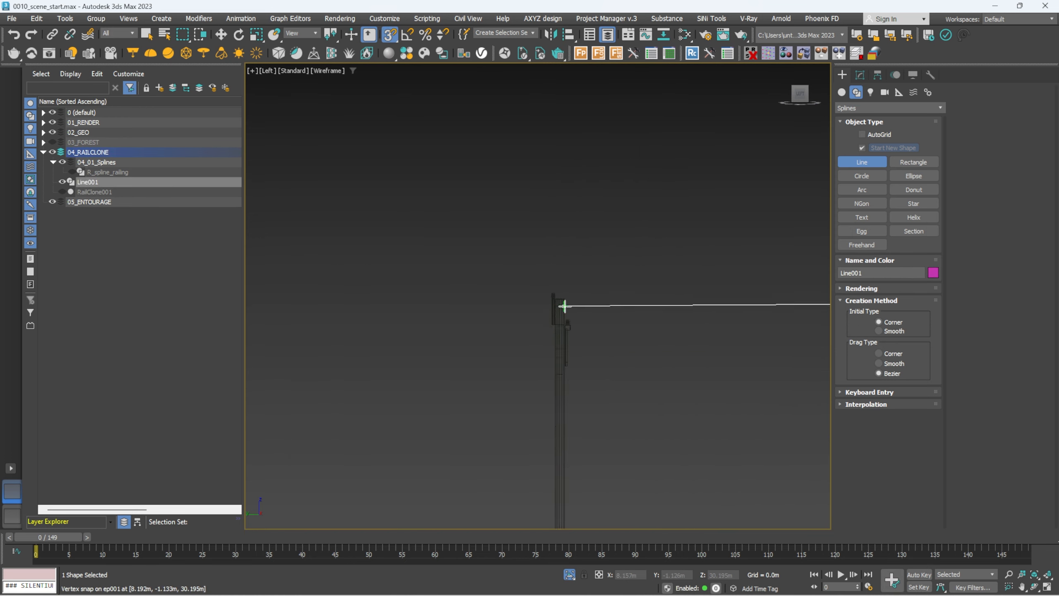
scroll(542, 292, up, 6)
click(541, 249)
scroll(593, 268, down, 14)
middle_drag(592, 271, 730, 293)
scroll(618, 294, up, 7)
scroll(586, 294, up, 6)
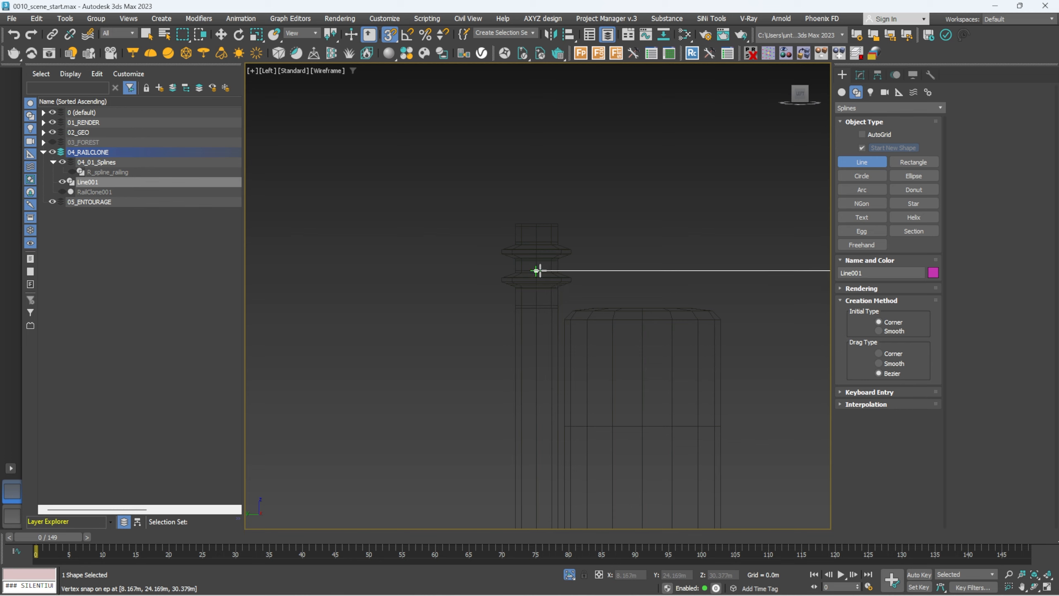
click(540, 271)
Start a second line at the end pole's lower crossarm insulator and extend it to the middle pole's lower insulator
scroll(545, 290, down, 11)
scroll(566, 332, up, 11)
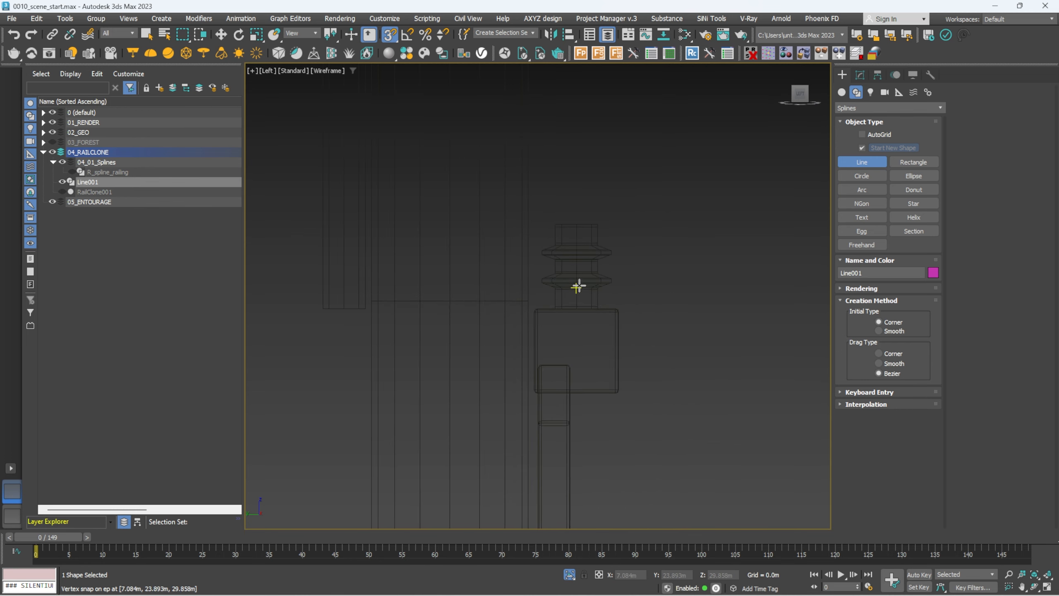
click(578, 274)
scroll(594, 290, down, 14)
middle_drag(793, 315, 429, 307)
scroll(496, 296, up, 4)
scroll(605, 292, up, 5)
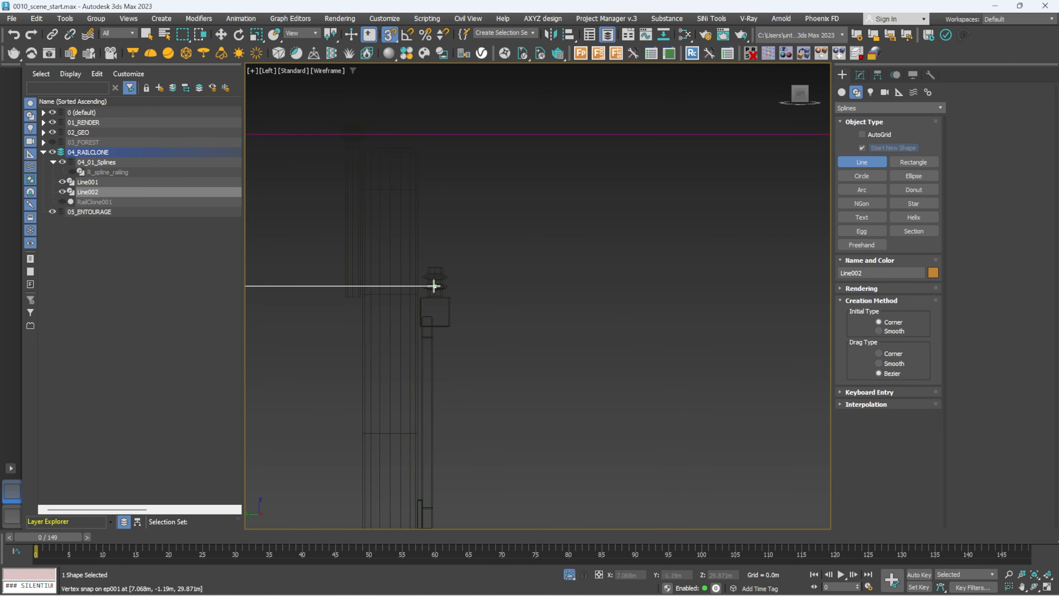
click(435, 285)
Extend the lower power line to the far end pole's crossarm insulator and finish the spline
scroll(545, 303, down, 8)
middle_drag(805, 307, 605, 298)
scroll(667, 294, down, 5)
middle_drag(772, 288, 610, 280)
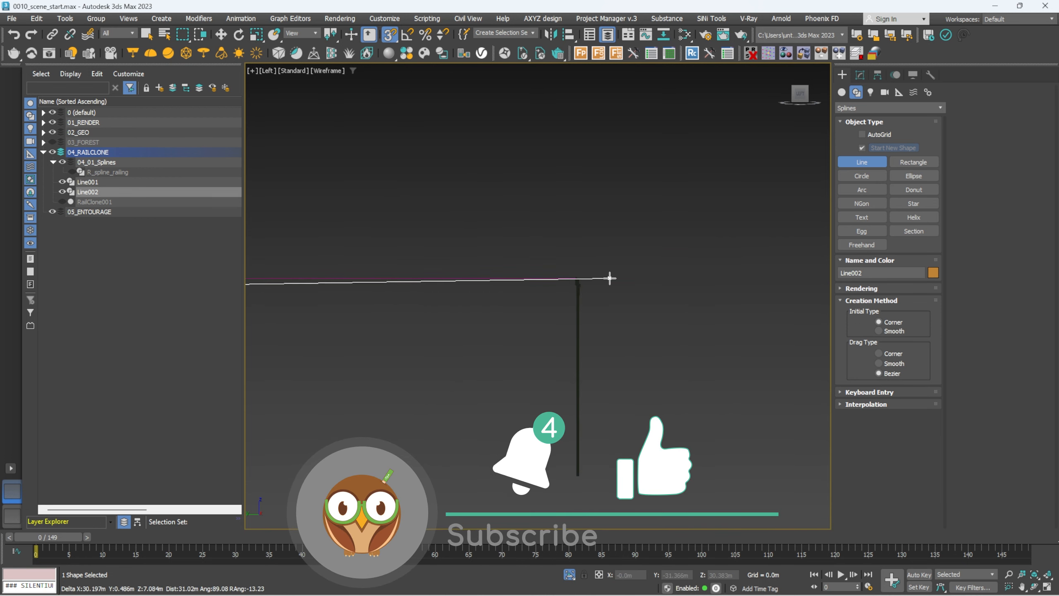
scroll(610, 280, up, 5)
scroll(488, 292, up, 6)
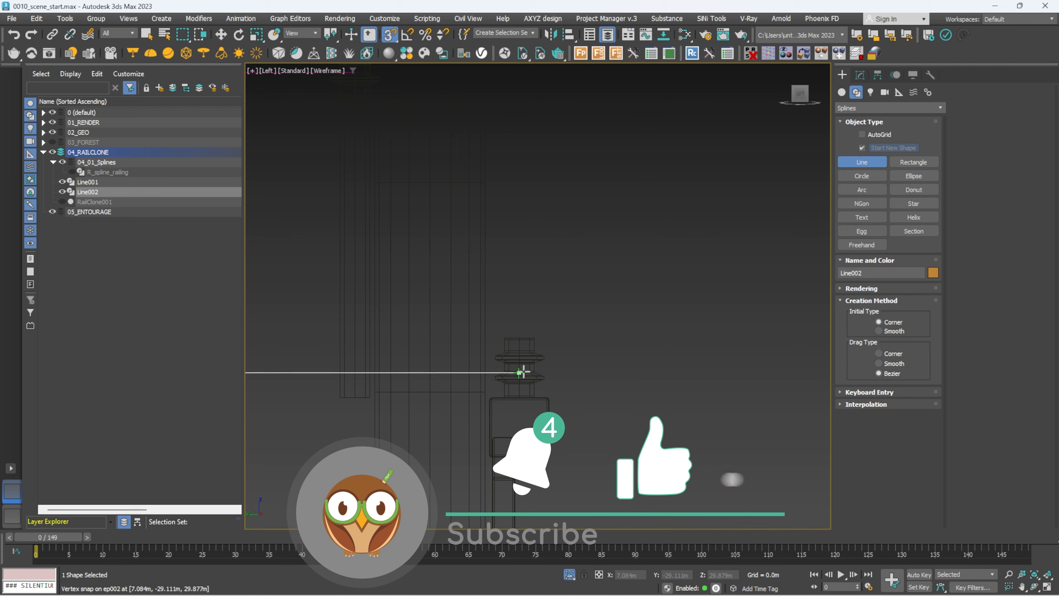
click(520, 371)
scroll(594, 365, down, 5)
right_click(596, 341)
In the front view, move the lower power line to X 7.109 m to centre it on its crossarm insulator
scroll(596, 340, down, 6)
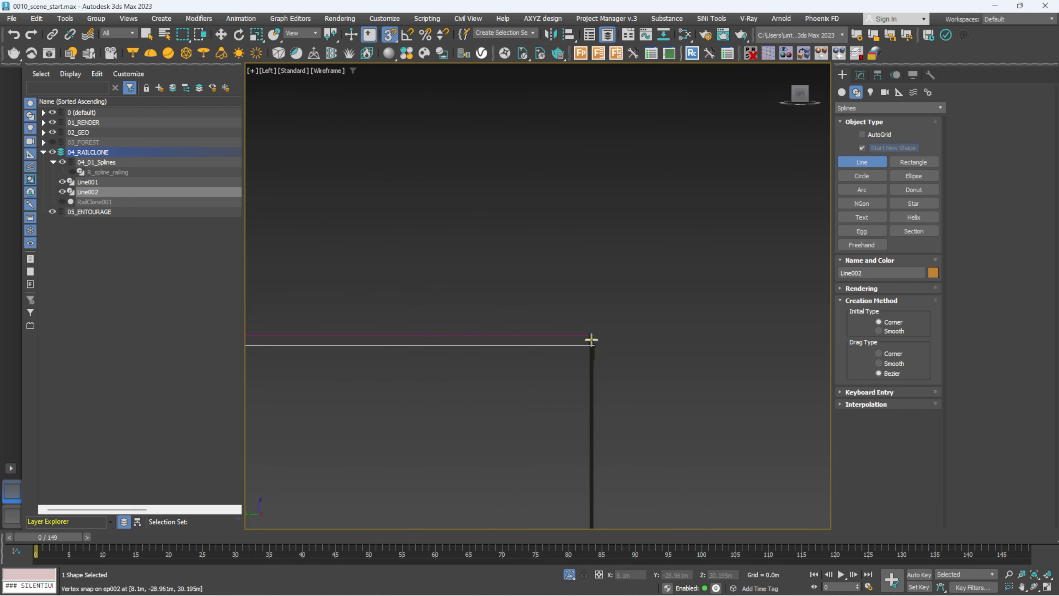
key(f)
key(w)
scroll(543, 271, up, 8)
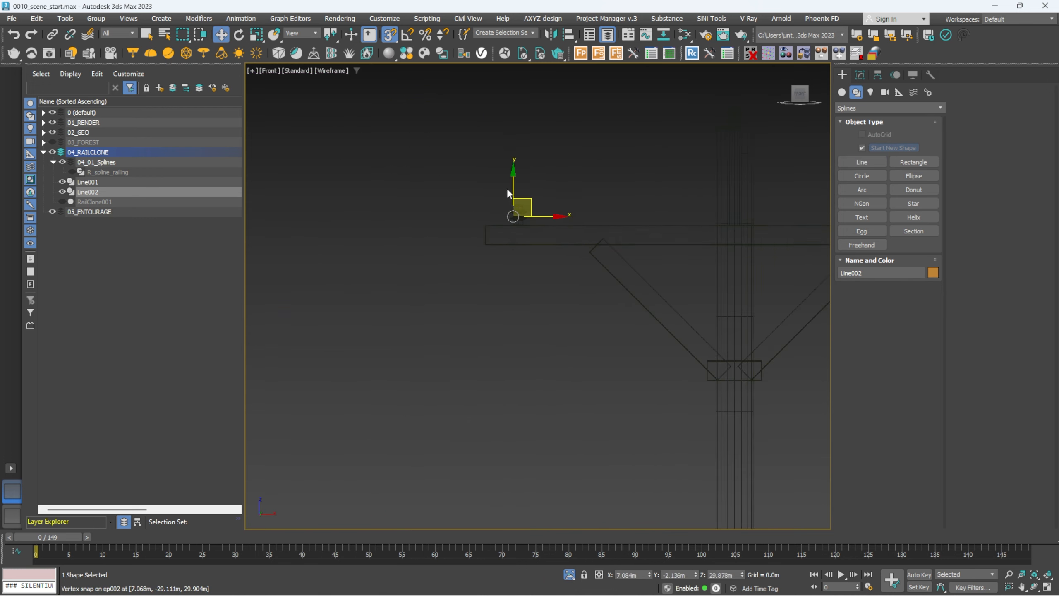
drag(466, 305, 466, 289)
Move the upper line, Line001, 0.025 m along X to snap it to the centre of the top insulator
scroll(470, 292, down, 7)
middle_drag(733, 221, 568, 317)
scroll(570, 319, up, 10)
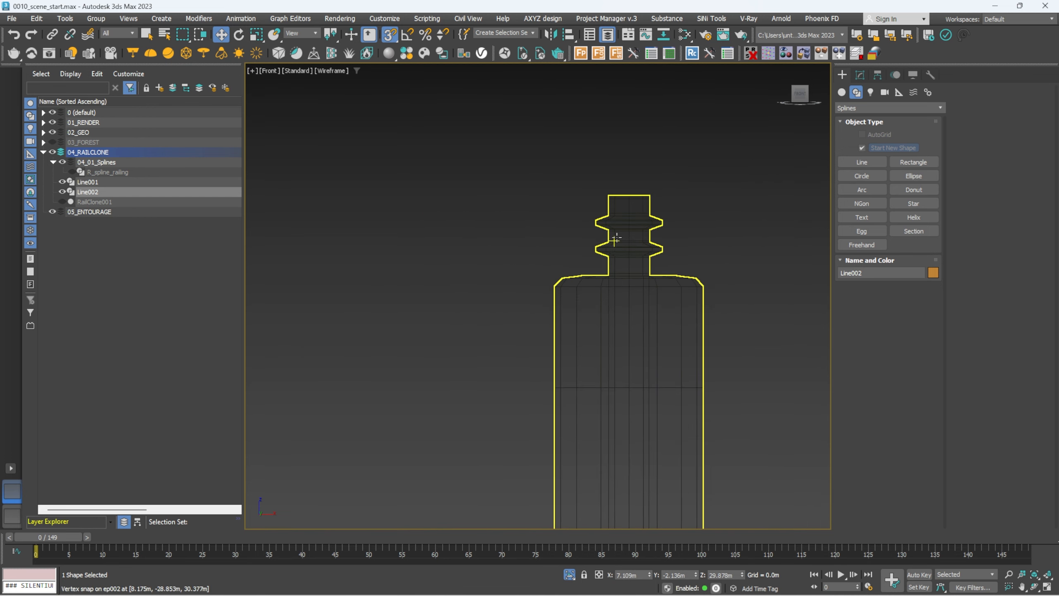
click(98, 186)
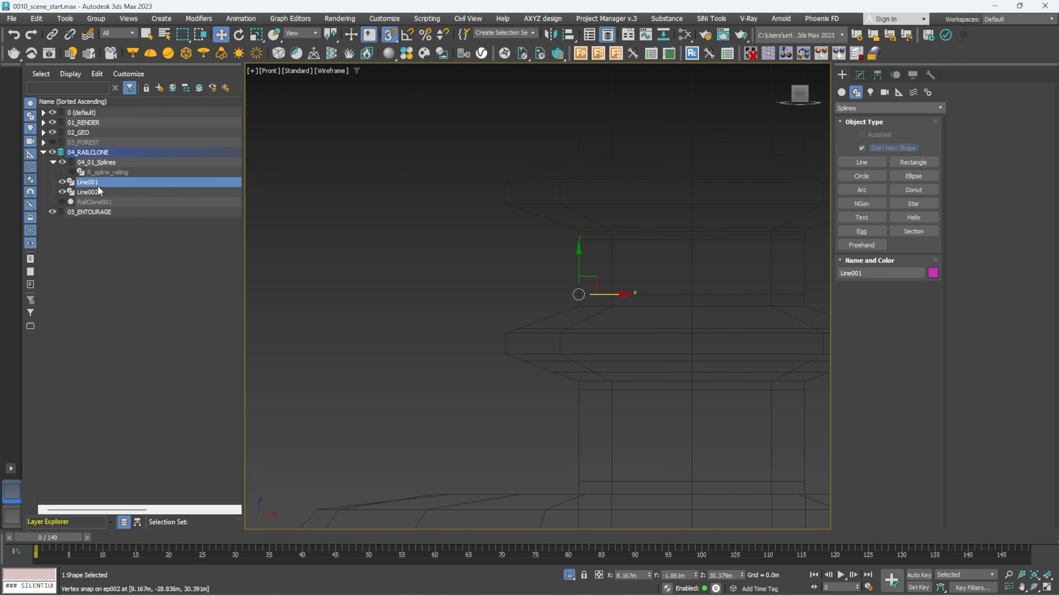
drag(621, 296, 690, 297)
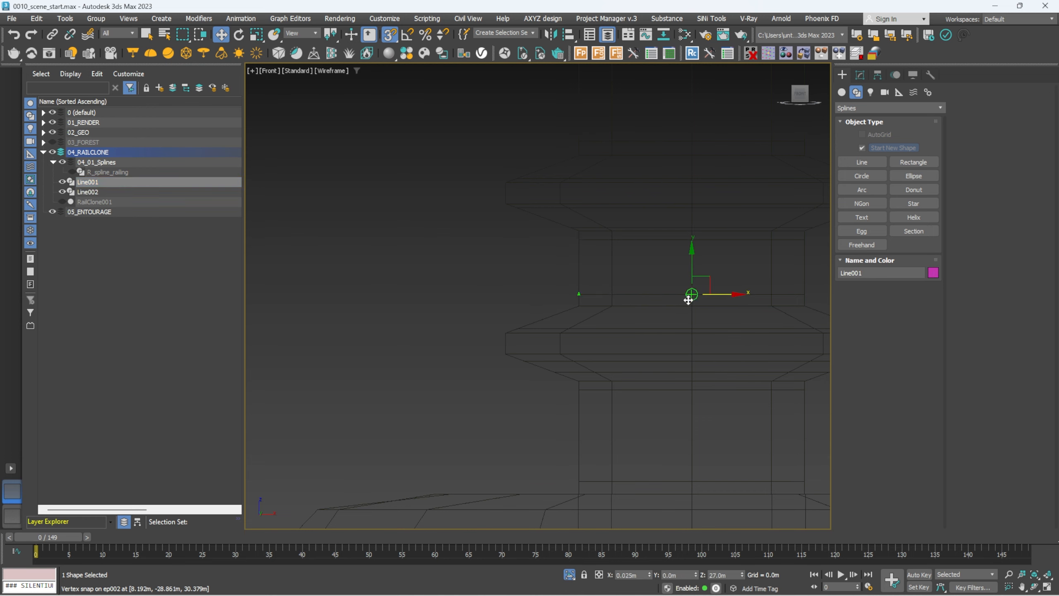
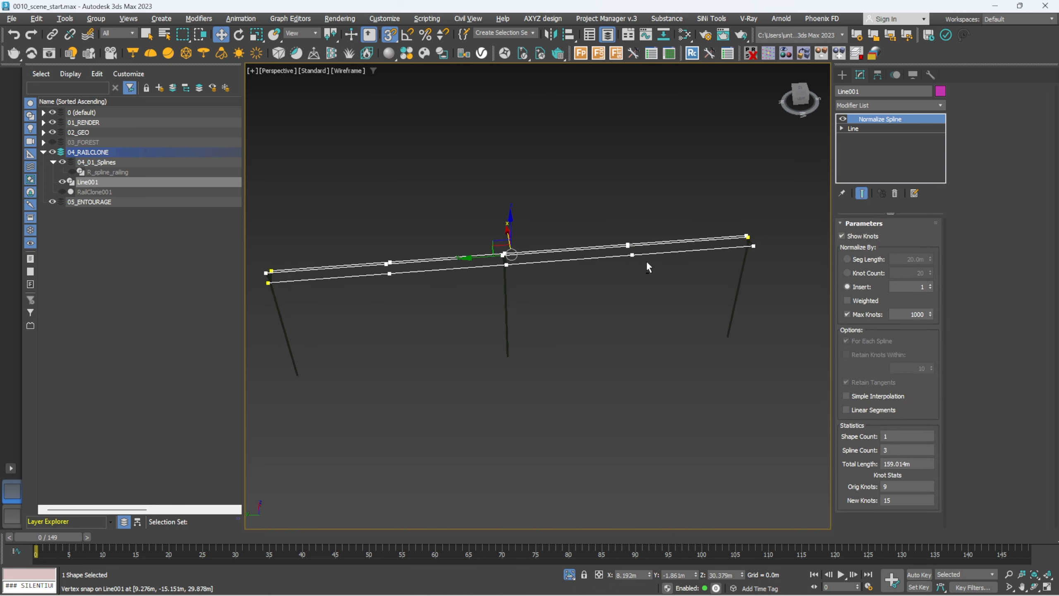
Add an Edit Spline modifier above Normalize Spline on Line001 and enter its vertex level
alt+middle_drag(439, 311, 605, 255)
click(881, 106)
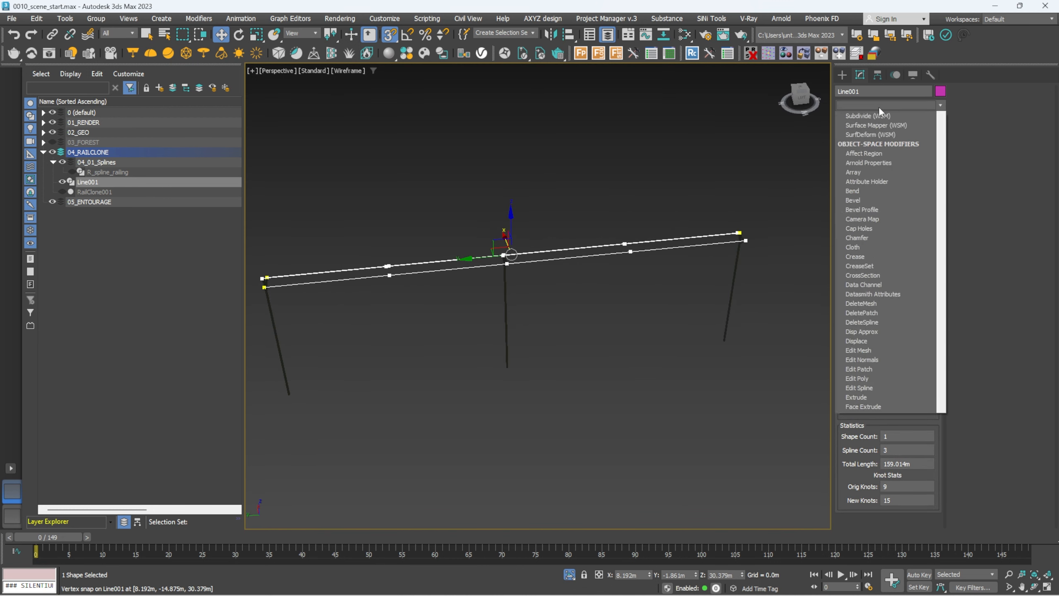
text(edit poly)
key(Down)
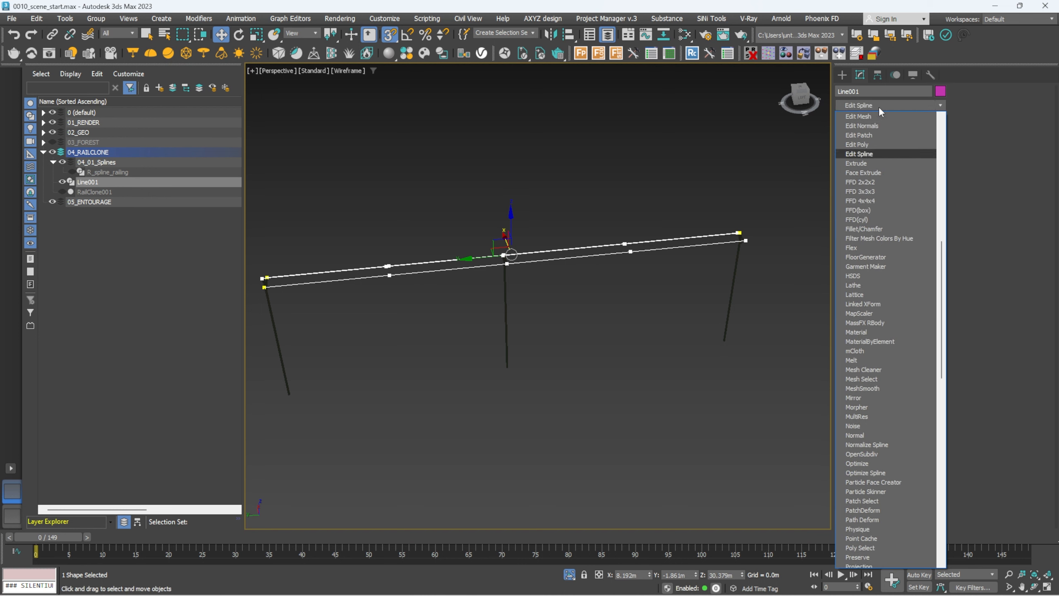
key(Return)
key(1)
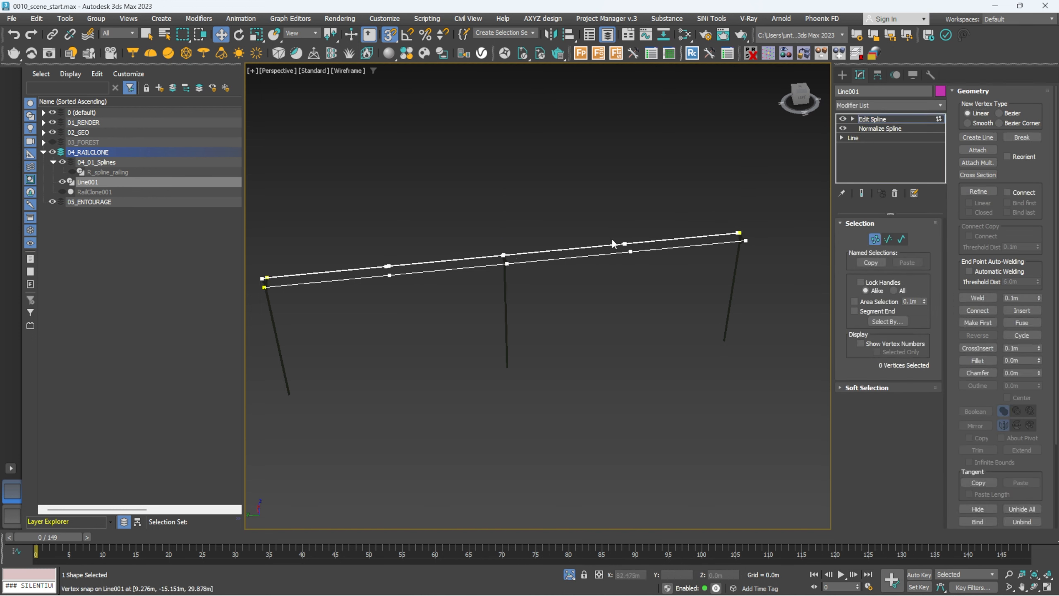
Select the six mid-span vertices of the three power lines and lower them along Z so the wires sag between the poles
drag(612, 238, 644, 269)
drag(370, 250, 409, 295)
alt+middle_drag(409, 301, 466, 279)
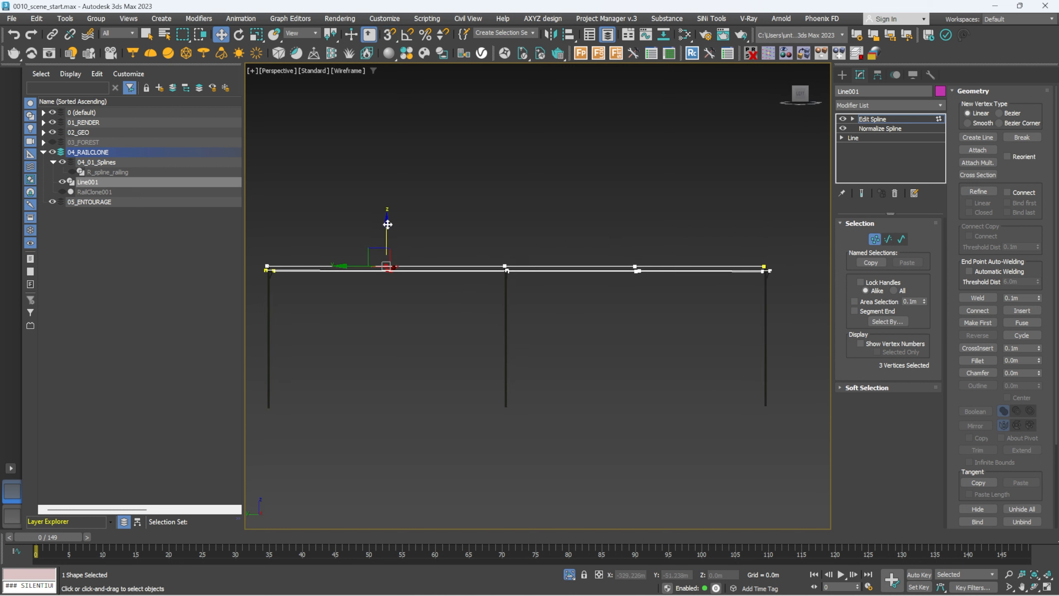
drag(387, 223, 387, 235)
key(ctrl+z)
ctrl+drag(625, 259, 645, 276)
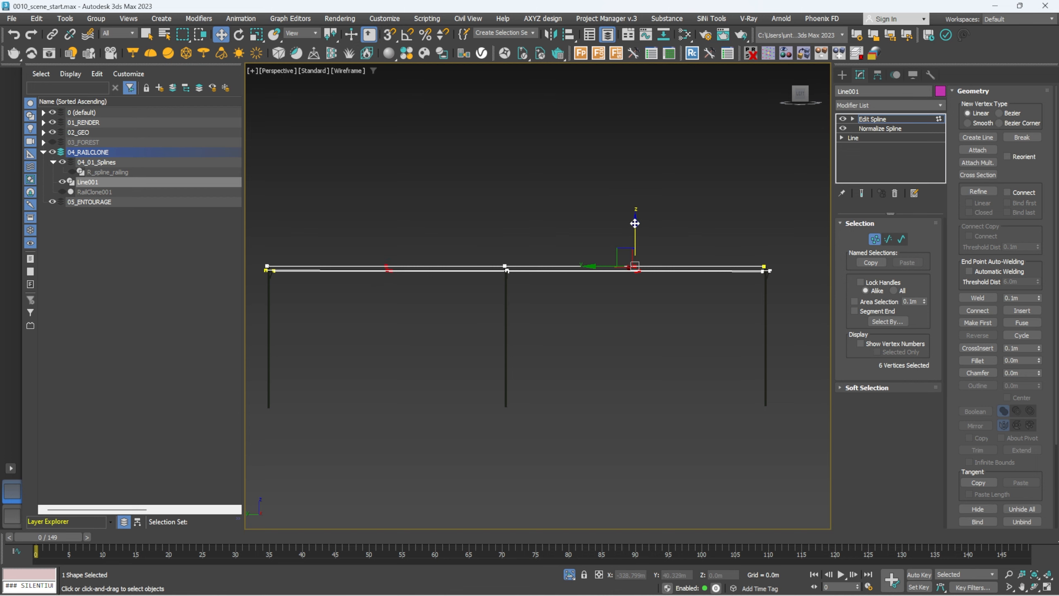
drag(635, 224, 634, 235)
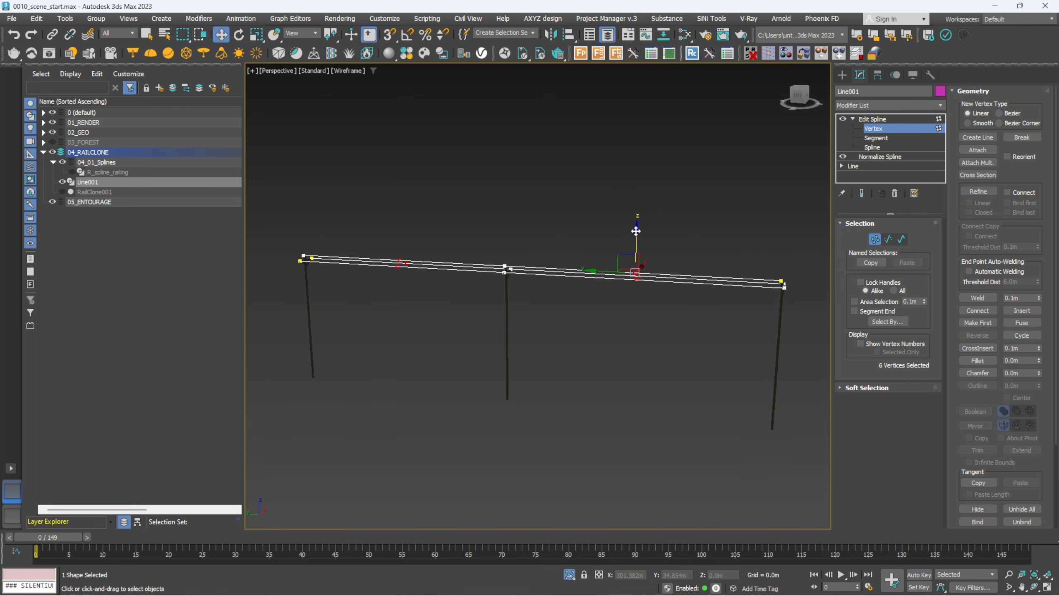
drag(636, 232, 637, 245)
mouse_move(637, 245)
alt+middle_down()
mouse_move(648, 230)
mouse_move(635, 250)
alt+middle_up()
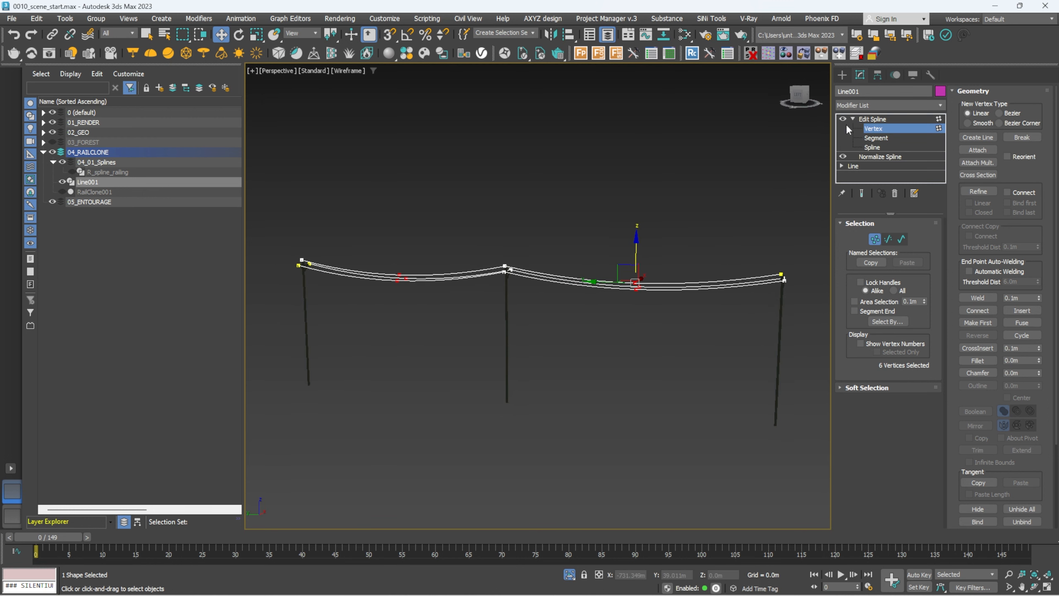
In Line001's base Line parameters, enable rendering of the spline in both the renderer and the viewport
click(873, 119)
click(855, 165)
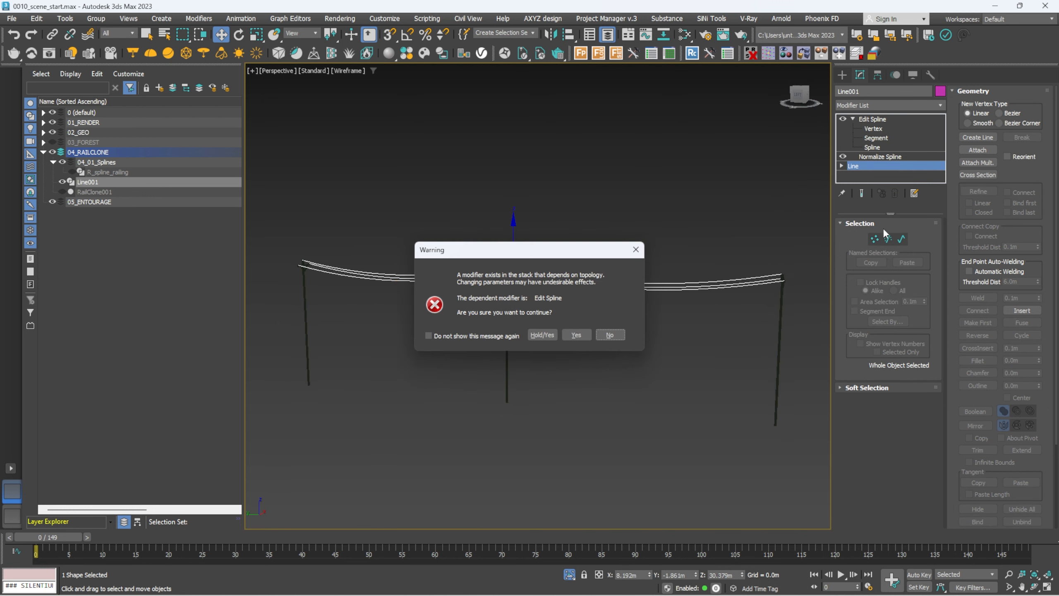
click(576, 335)
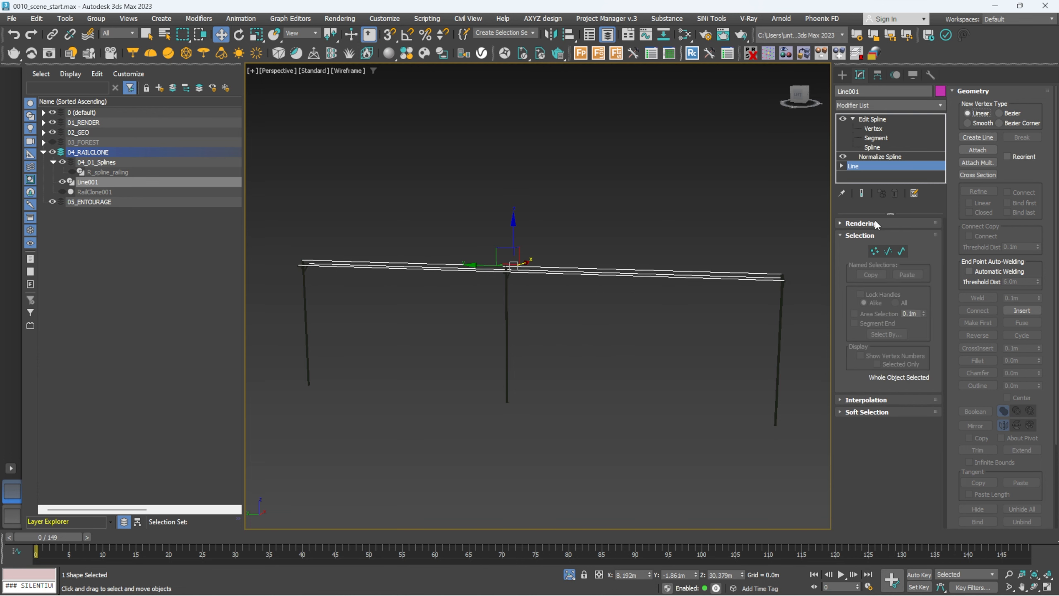
click(873, 224)
click(853, 233)
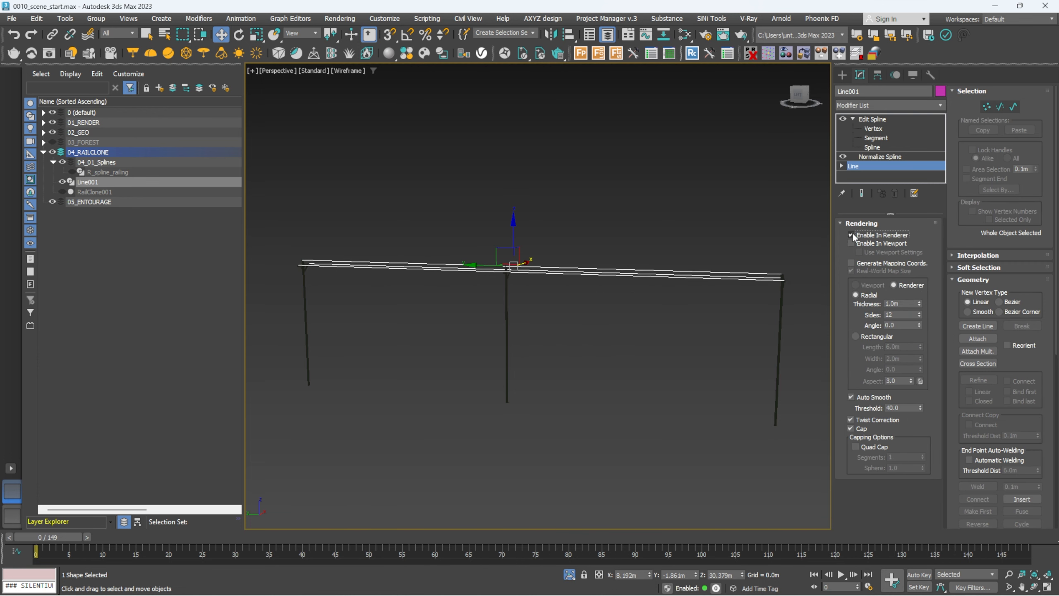
click(850, 242)
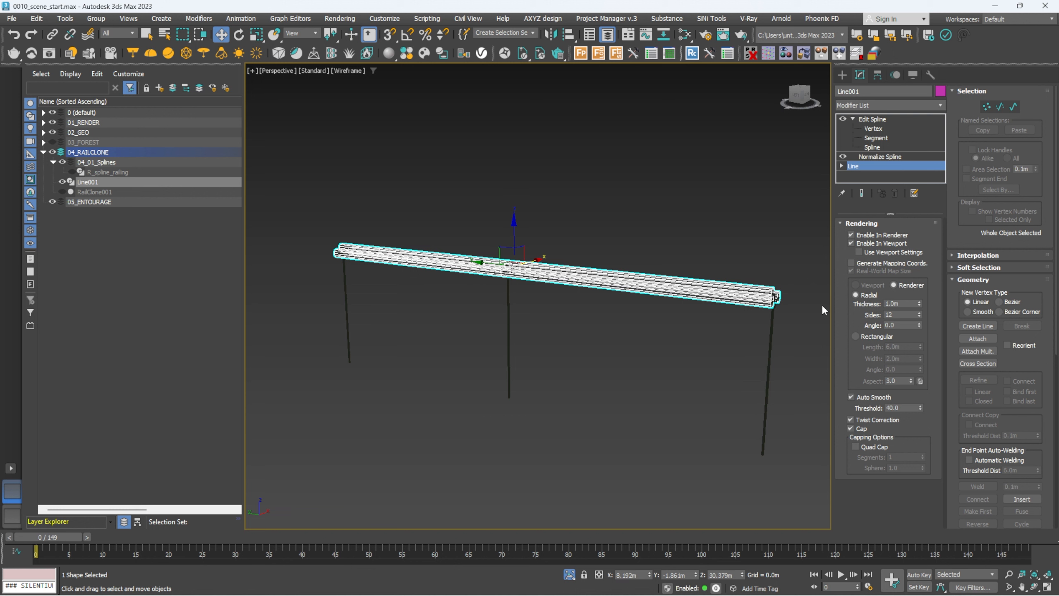
Set the radial rendering thickness of the power lines to 0.03 m
scroll(688, 292, up, 5)
double_click(913, 303)
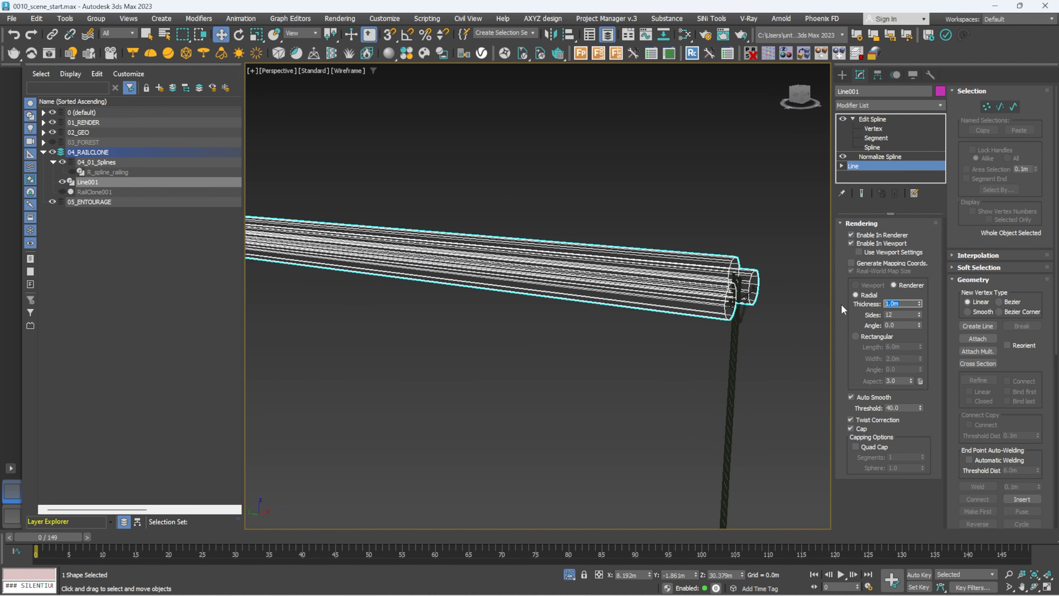
text(.03)
key(Return)
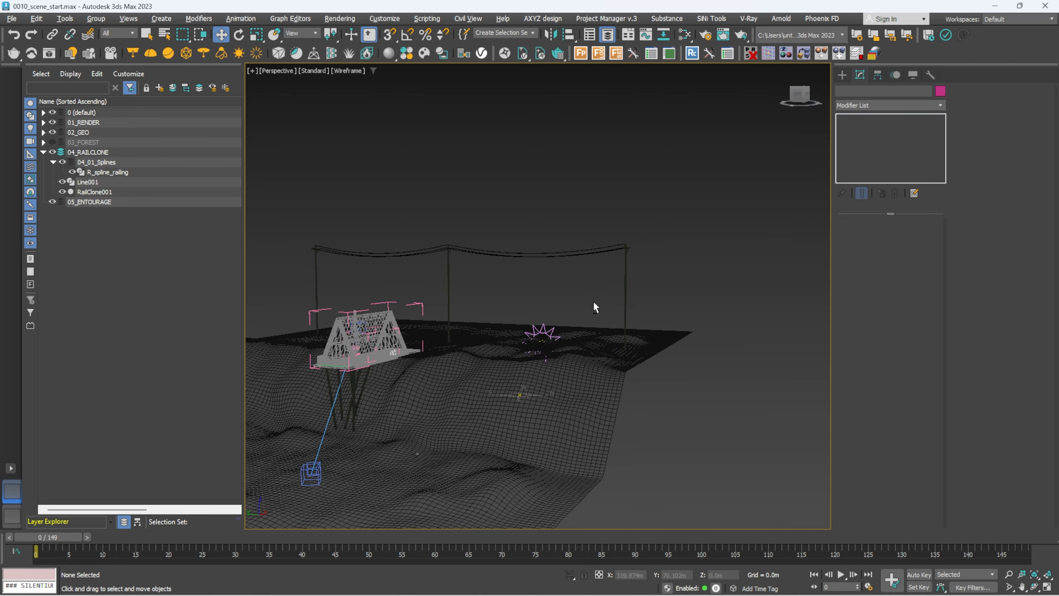
Collapse the 04_RAILCLONE layer, unhide 03_FOREST, and display the perspective view shaded with edged faces
scroll(593, 305, down, 3)
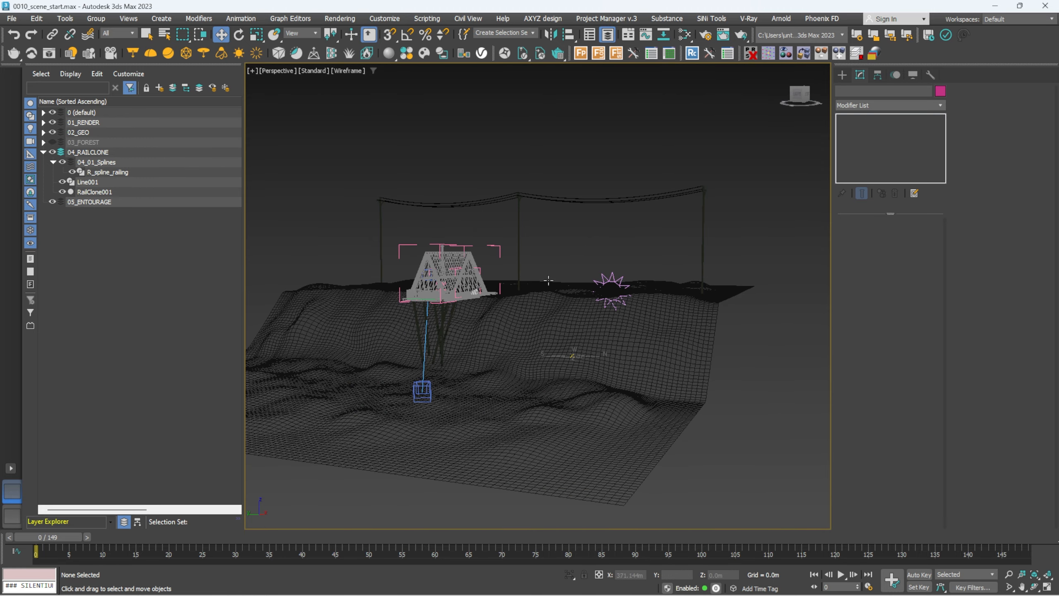
click(43, 152)
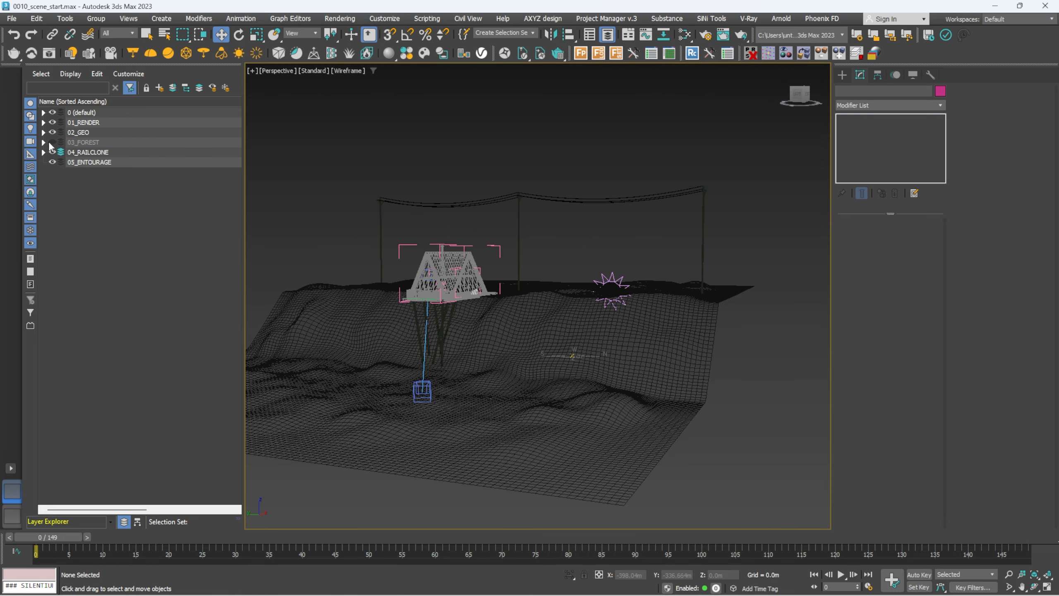
click(53, 143)
mouse_move(527, 270)
alt+middle_down()
mouse_move(500, 298)
mouse_move(556, 303)
alt+middle_up()
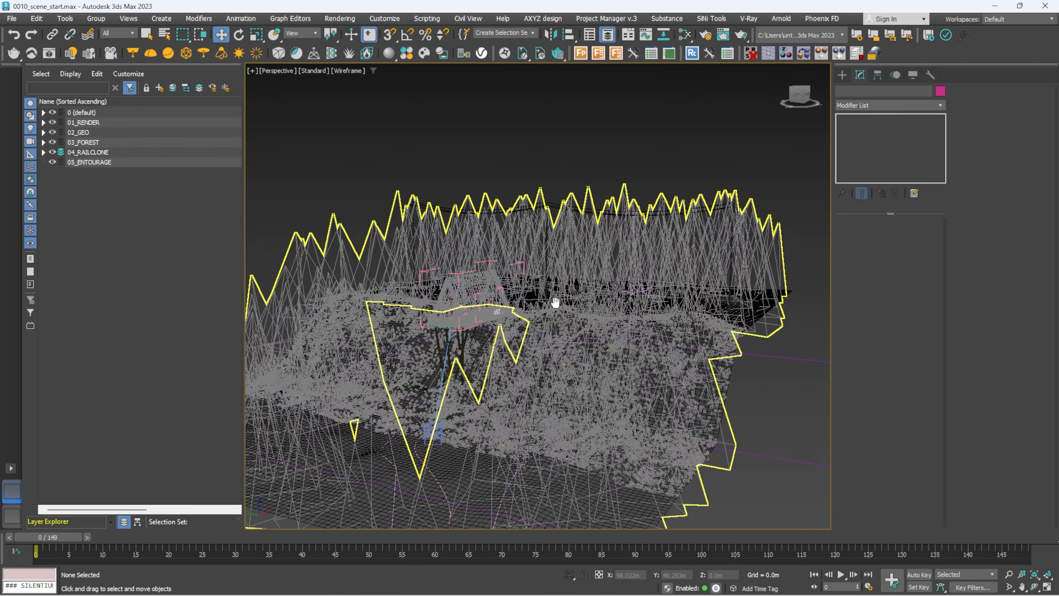
key(F3)
scroll(471, 288, up, 4)
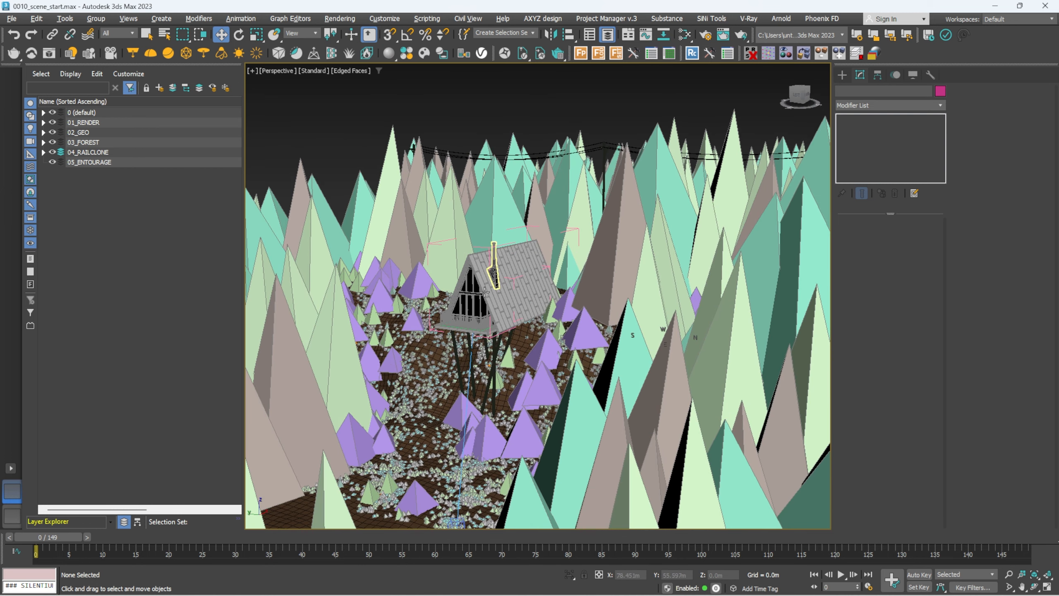
scroll(443, 327, up, 4)
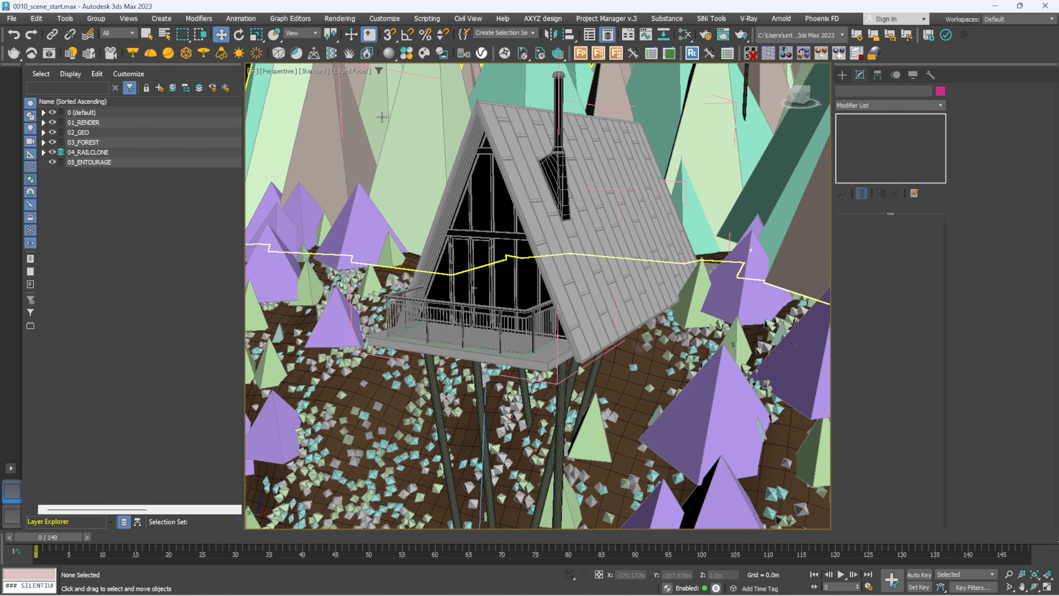
Open the Chaos Cosmos Browser, widen its window and show the Standing category of the People models
click(426, 53)
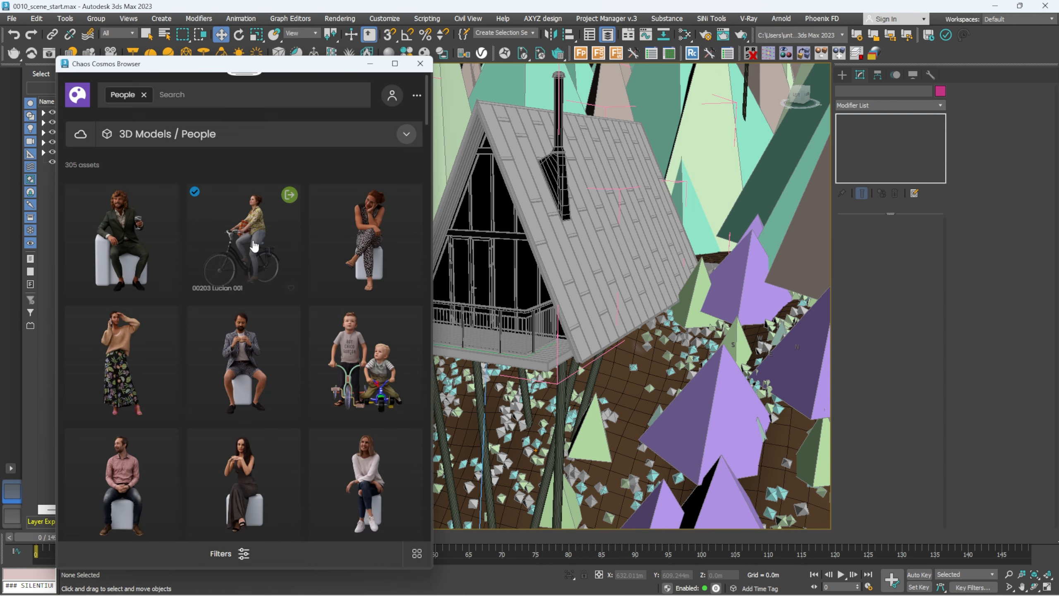
scroll(255, 247, down, 2)
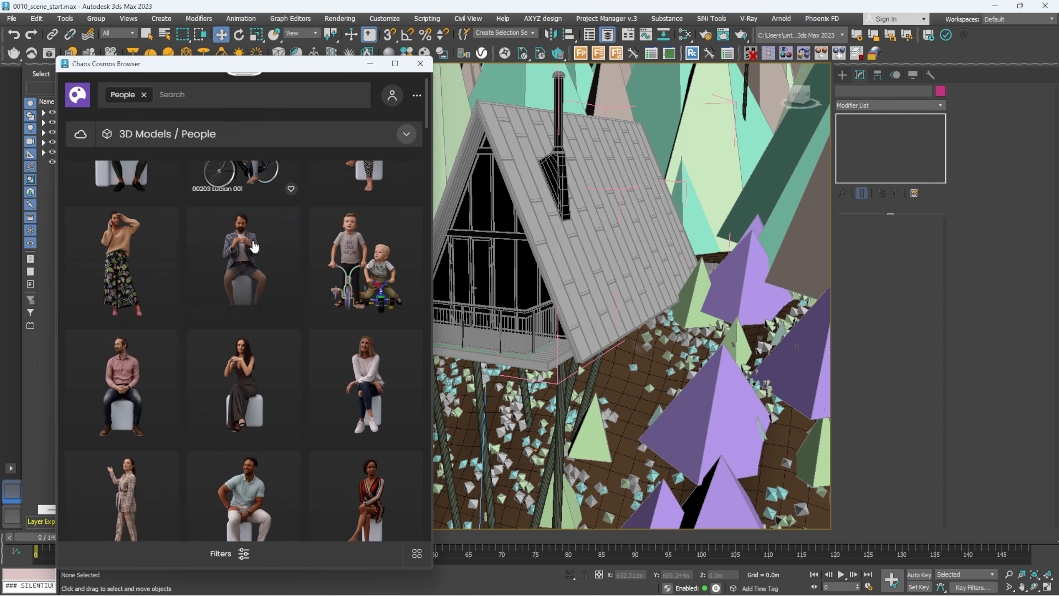
scroll(254, 247, down, 5)
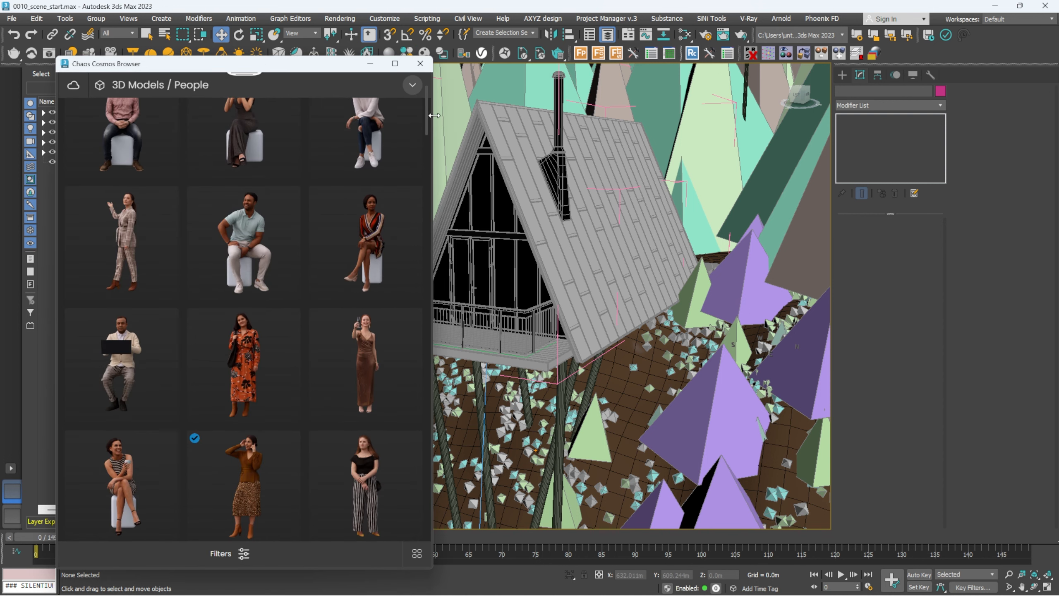
drag(431, 92, 697, 123)
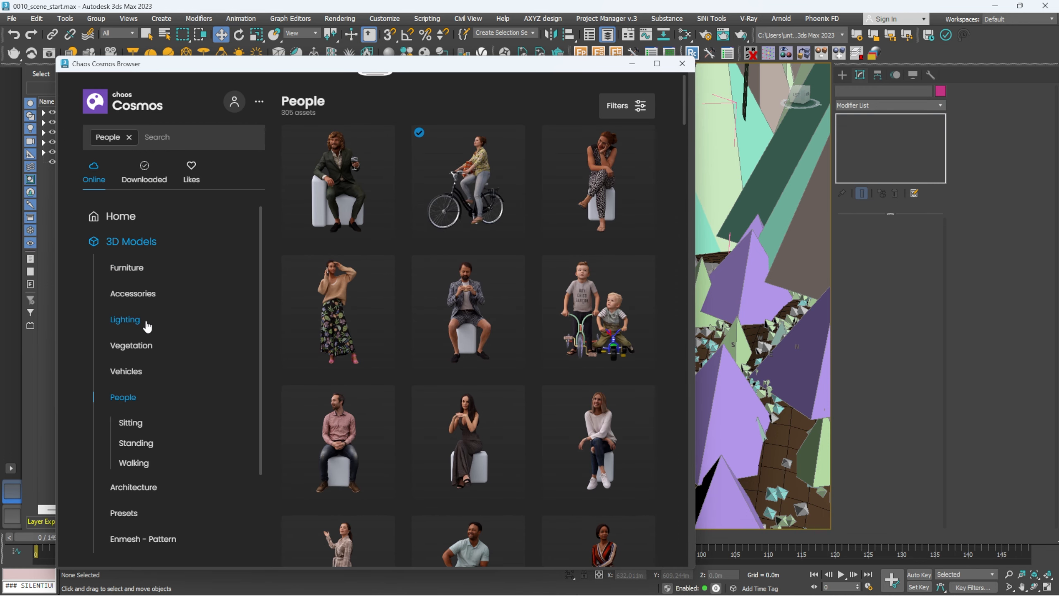
scroll(152, 341, down, 2)
click(134, 377)
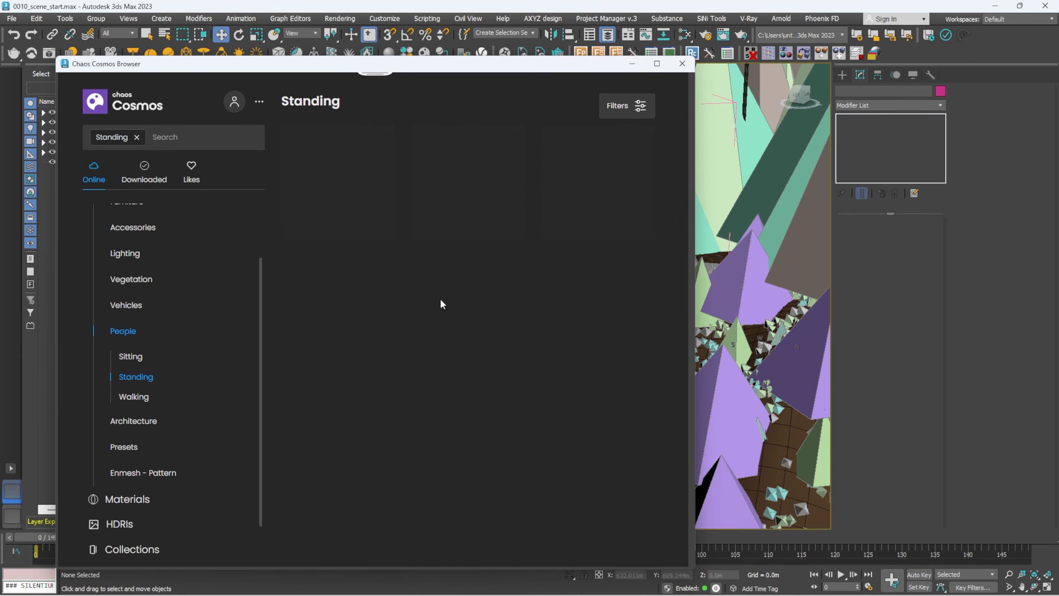
Import the downloaded elderly couple, asset 00139, from the standing people into the scene and close the asset browser
scroll(459, 293, down, 10)
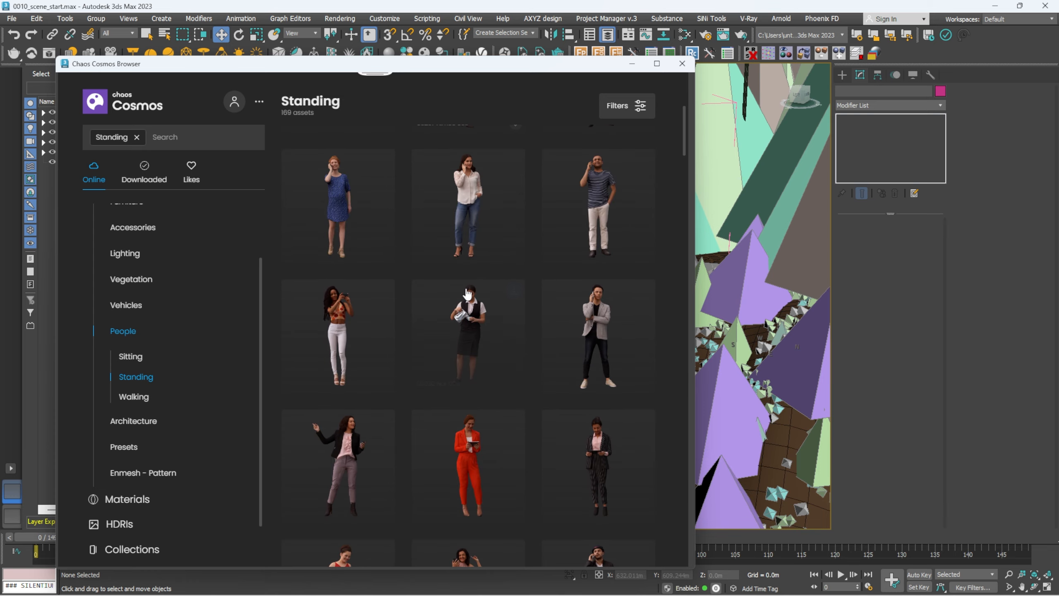
scroll(468, 295, down, 10)
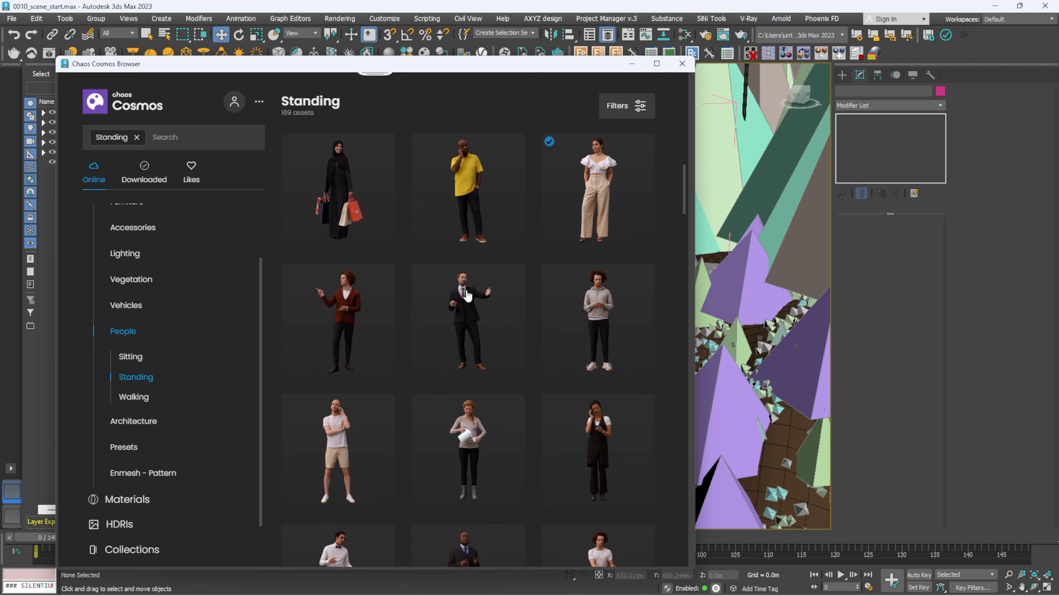
scroll(468, 295, down, 10)
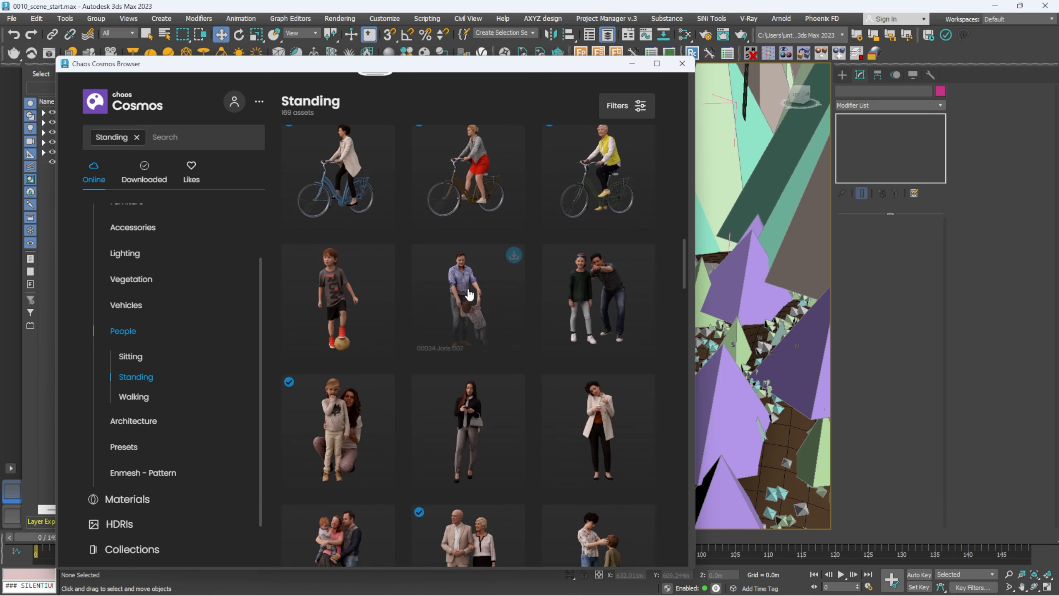
click(514, 316)
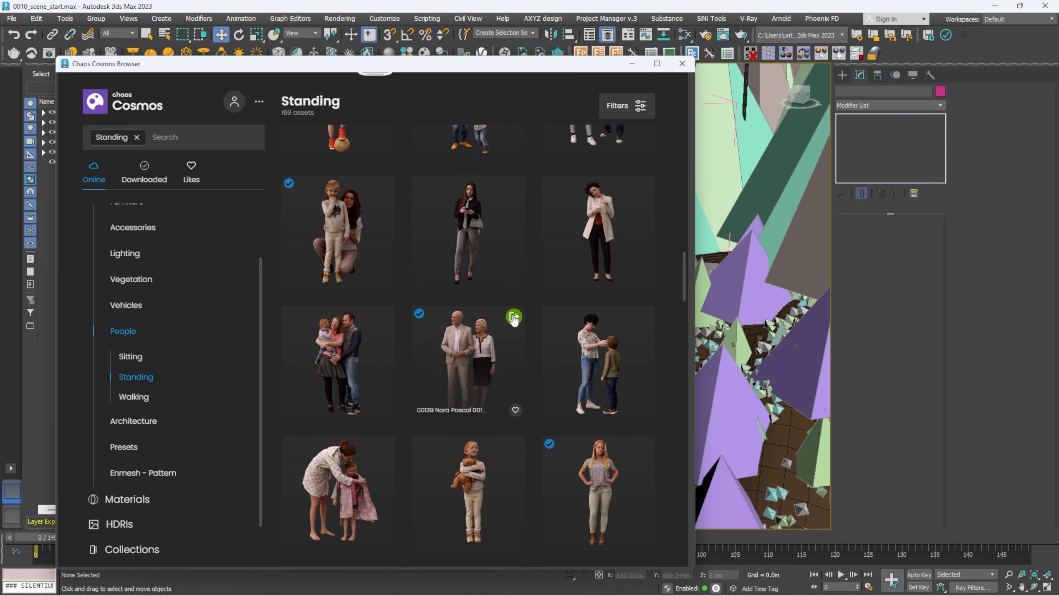
click(682, 63)
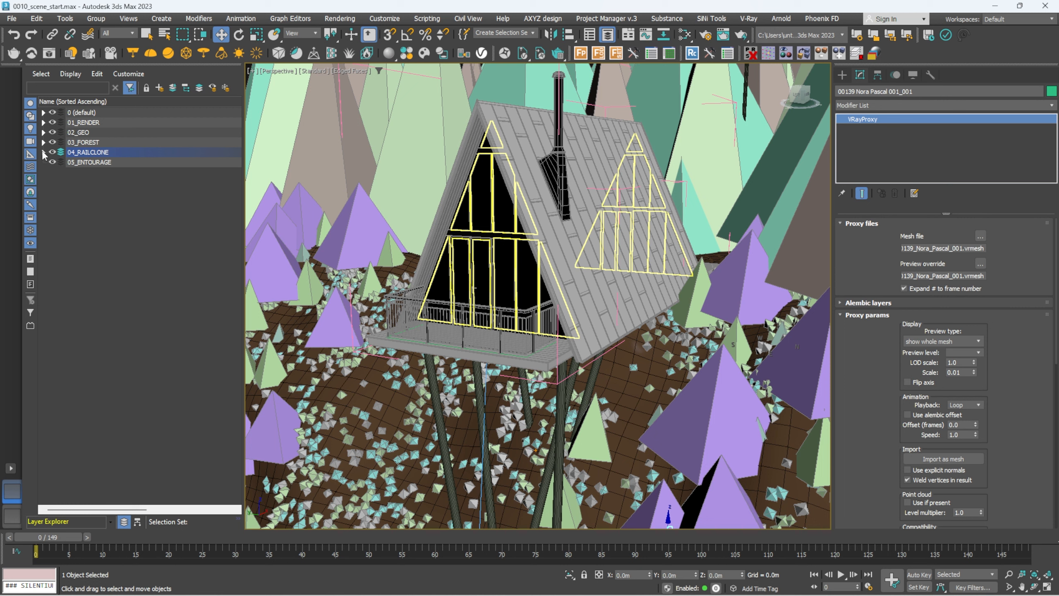
Move the imported couple from the 04_RAILCLONE layer into 05_ENTOURAGE and collapse 04_RAILCLONE
click(43, 151)
drag(104, 189, 101, 211)
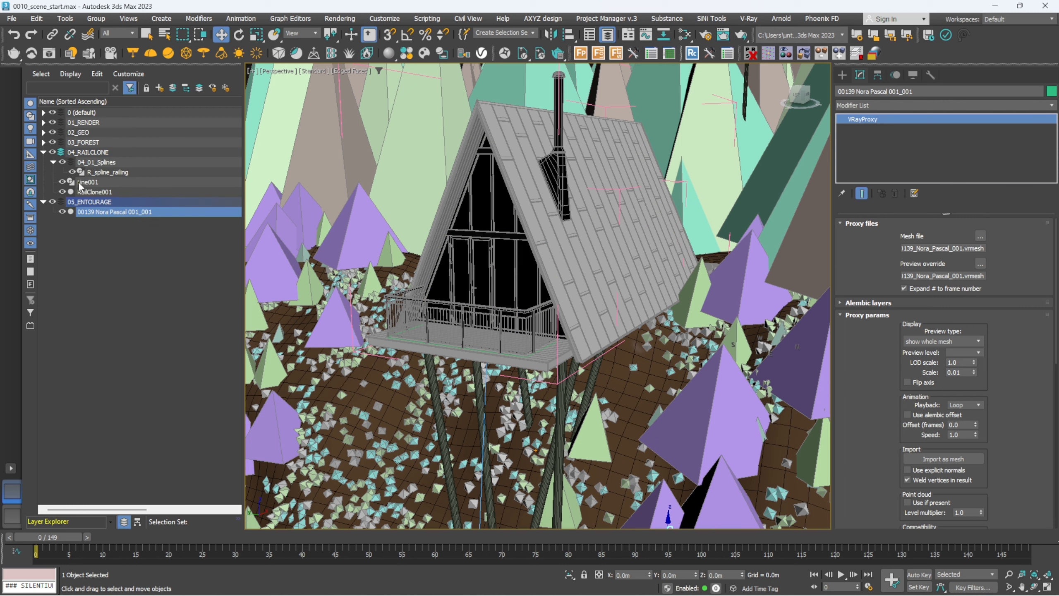
click(43, 153)
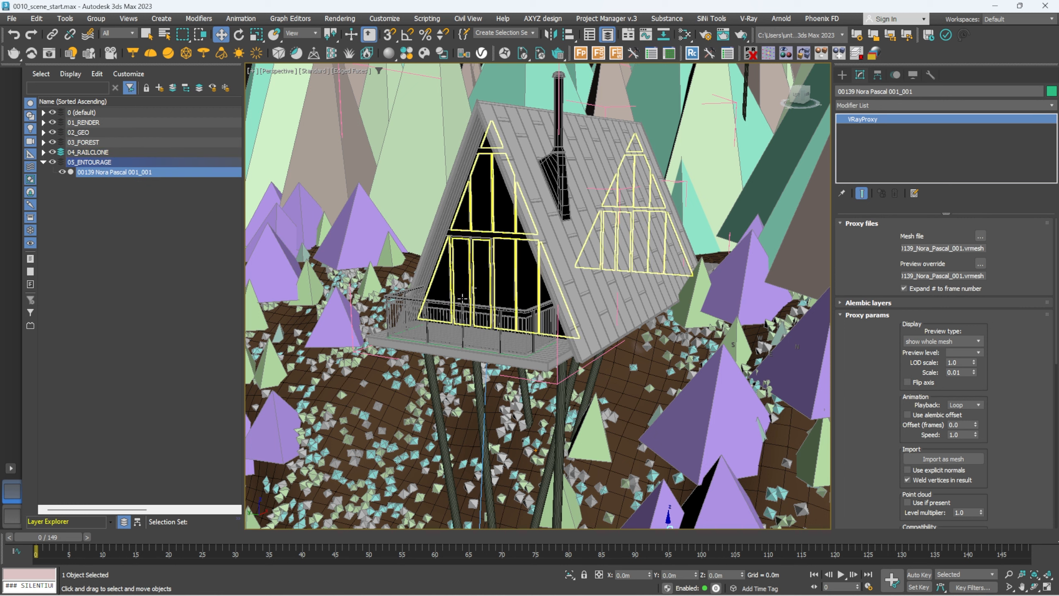
In a wireframe top view, move the couple along X over the cabin's front deck, to about -17.9 m
key(t)
key(z)
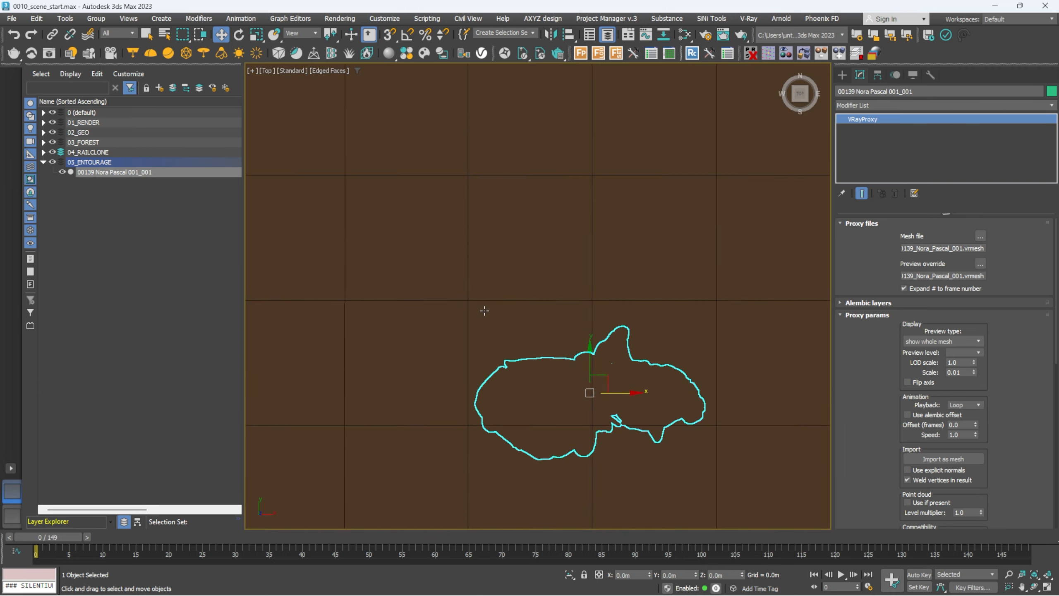
key(F3)
scroll(485, 310, down, 8)
scroll(552, 335, up, 3)
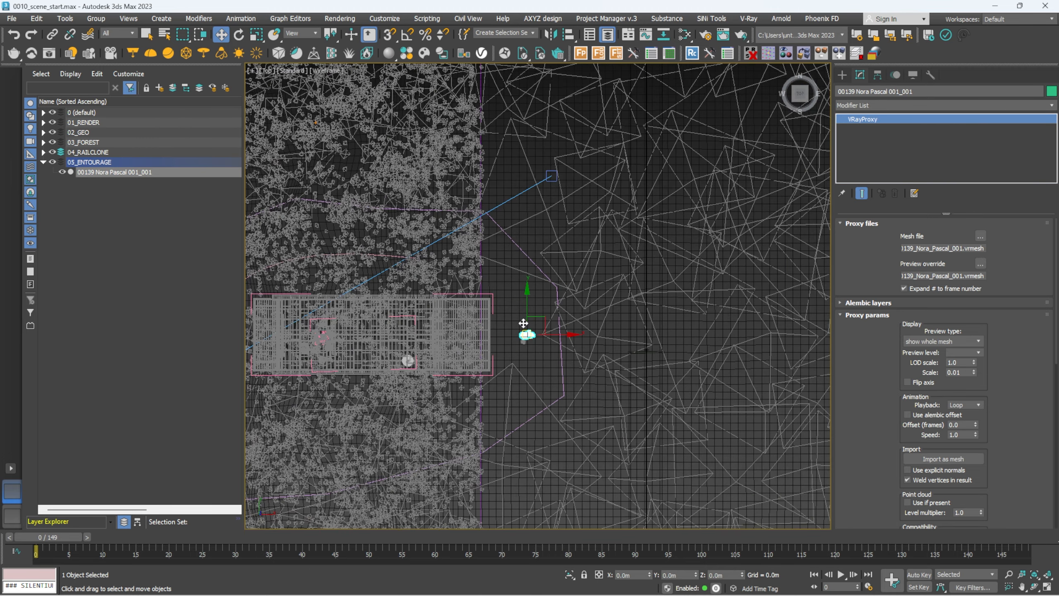
drag(548, 330, 436, 328)
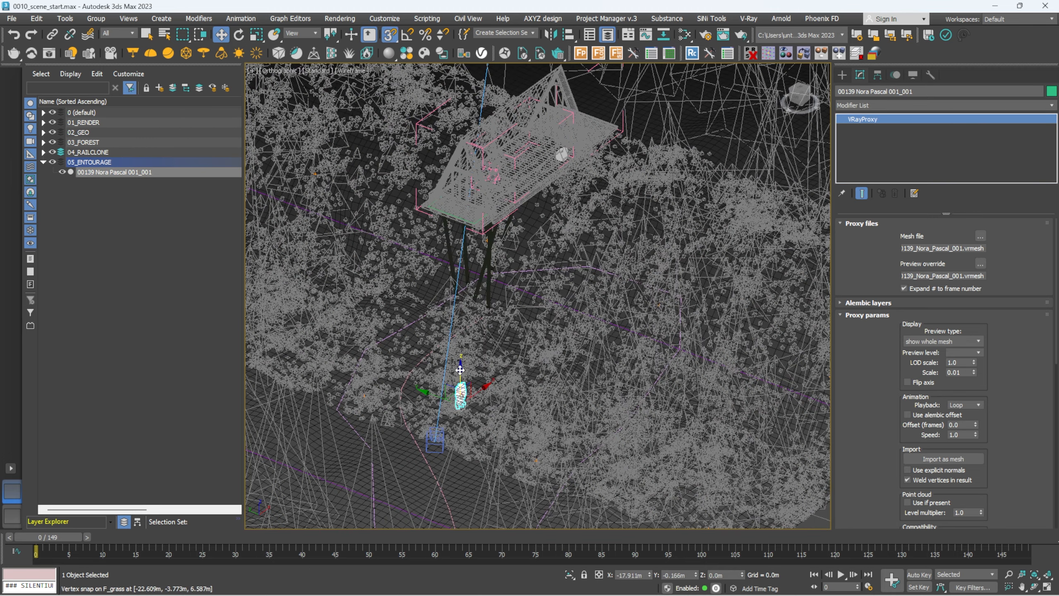
With vertex snap on, raise the couple along Z onto the deck at 15.71 m and restore shaded display
drag(460, 371, 461, 206)
scroll(461, 206, up, 6)
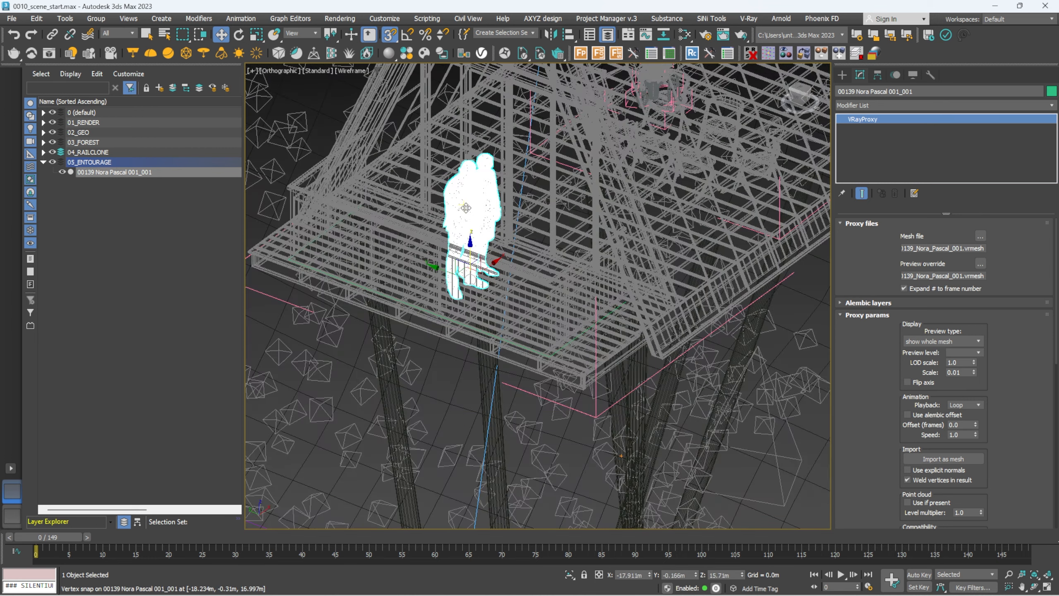
key(F3)
Rotate the couple to face outwards from the deck and move them closer to the railing, to X -18.18 m
scroll(474, 274, up, 4)
key(e)
drag(467, 309, 391, 306)
middle_drag(469, 228, 449, 342)
key(w)
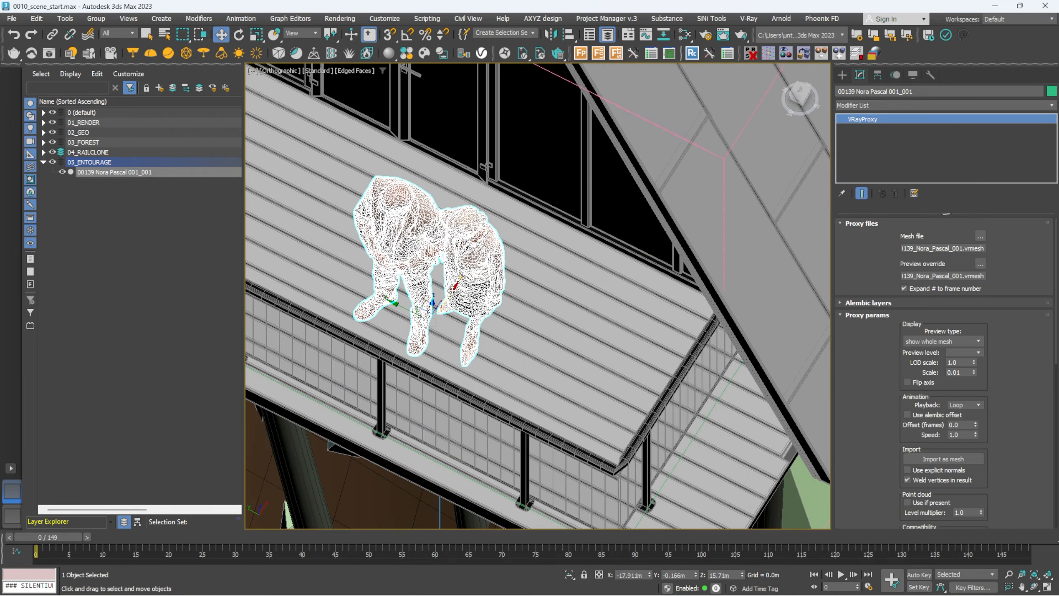
drag(450, 288, 426, 324)
scroll(426, 324, down, 3)
alt+middle_drag(426, 328, 440, 301)
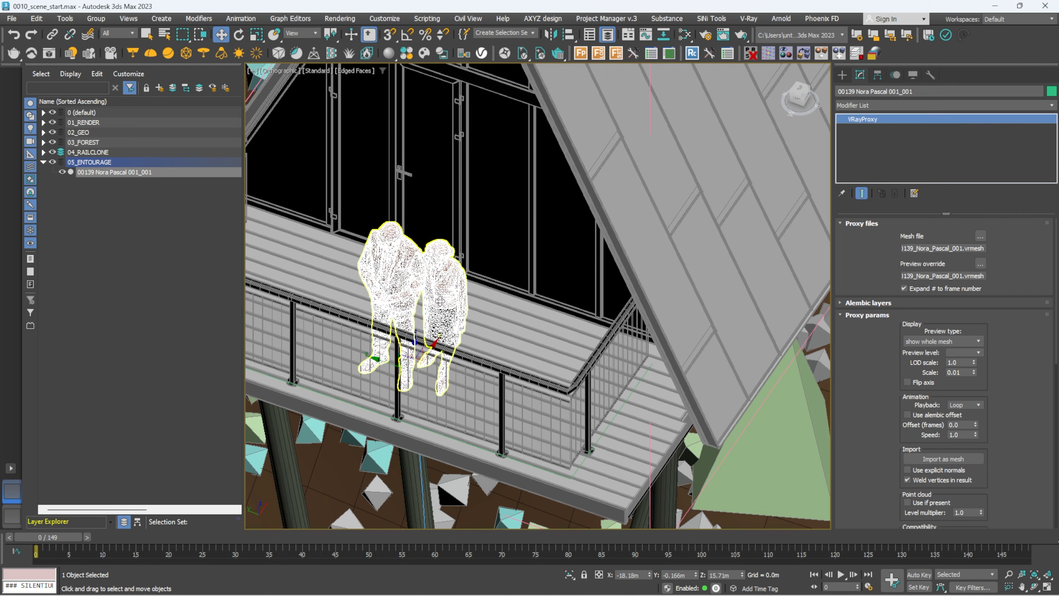
Switch to the two-viewport layout, activate the VRayCam001 view and render it
key(alt+w)
click(283, 157)
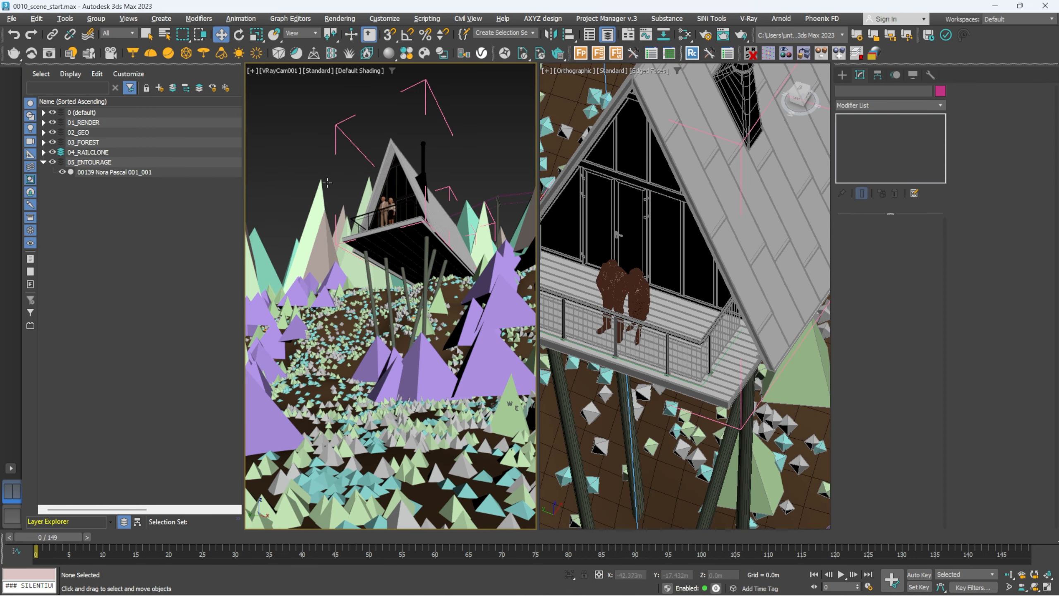
key(shift+q)
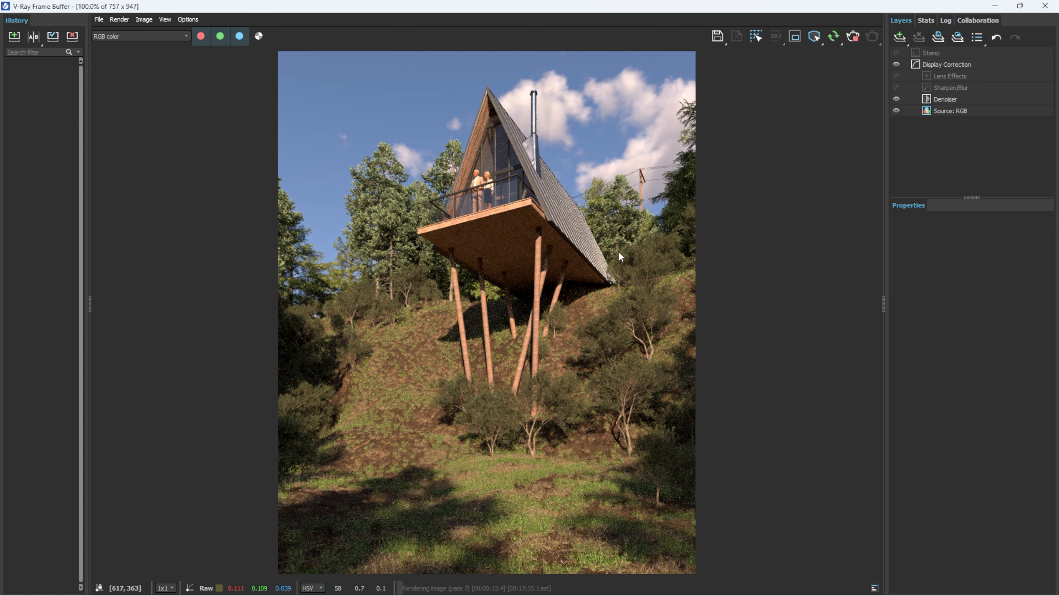
Add an Exposure layer and a White Balance layer to the frame buffer's corrections
click(899, 37)
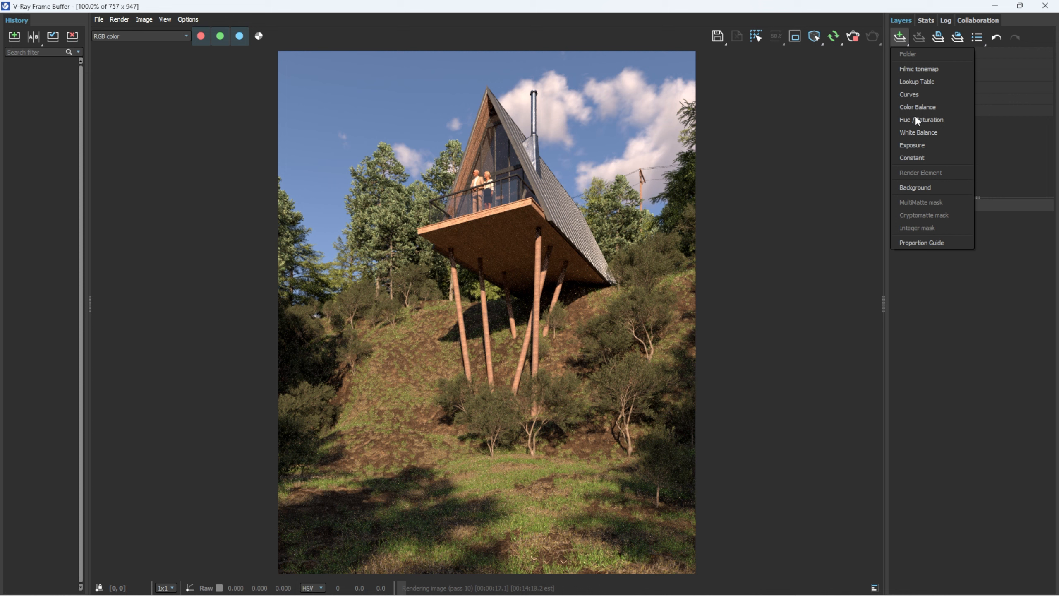
click(919, 145)
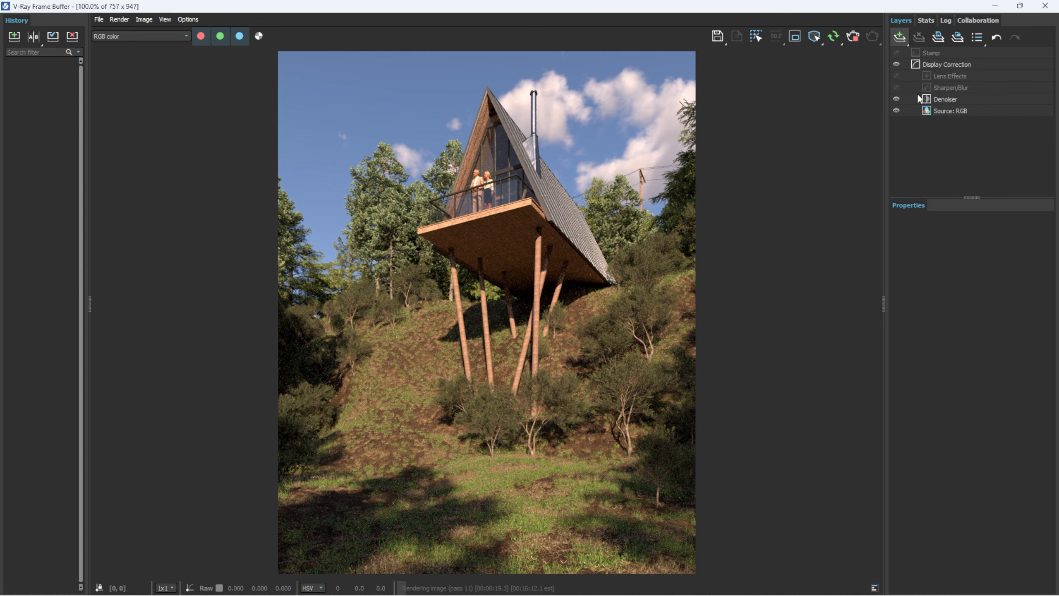
click(899, 37)
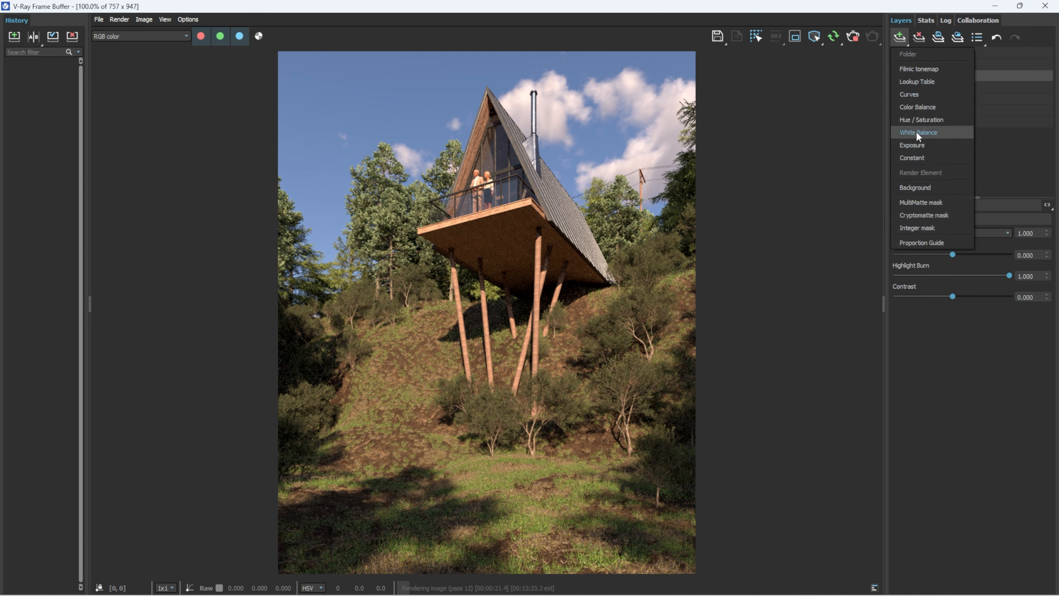
click(918, 132)
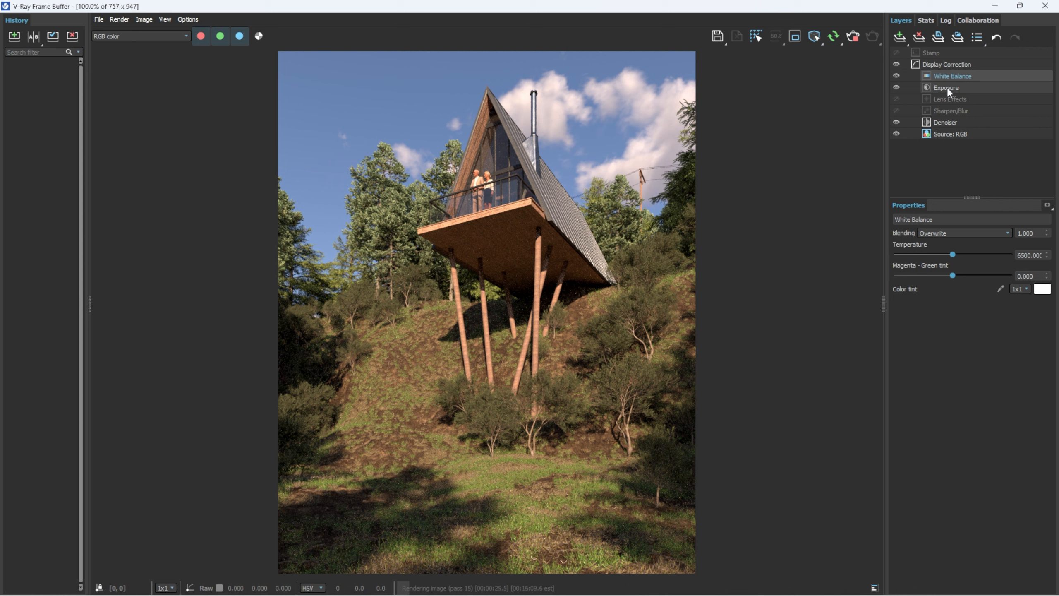
In the Exposure layer, lower the exposure to about -0.146, keep Highlight Burn at maximum and raise the contrast slightly
click(946, 87)
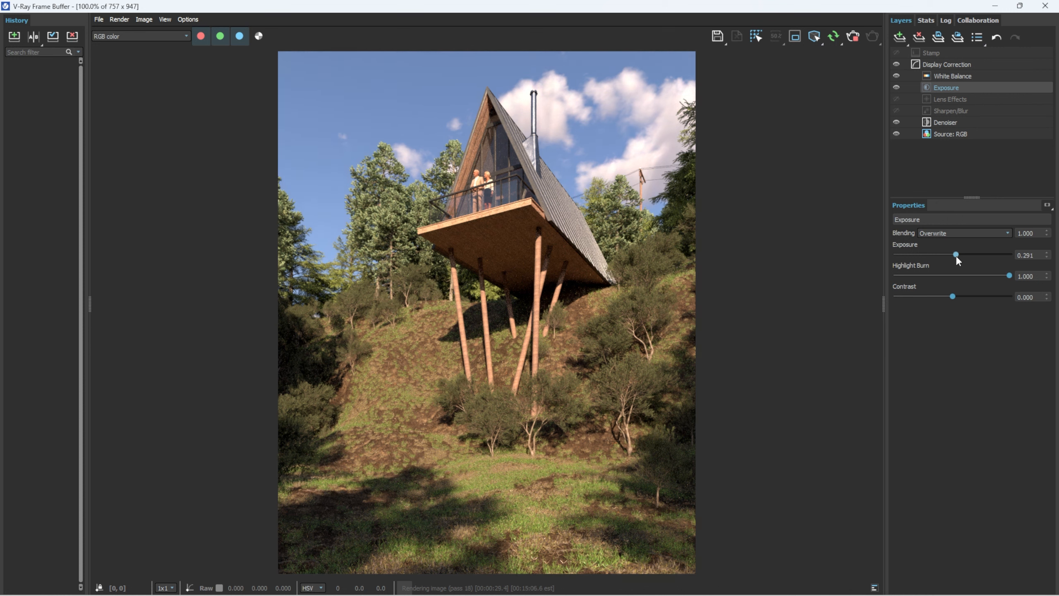
drag(956, 255, 951, 255)
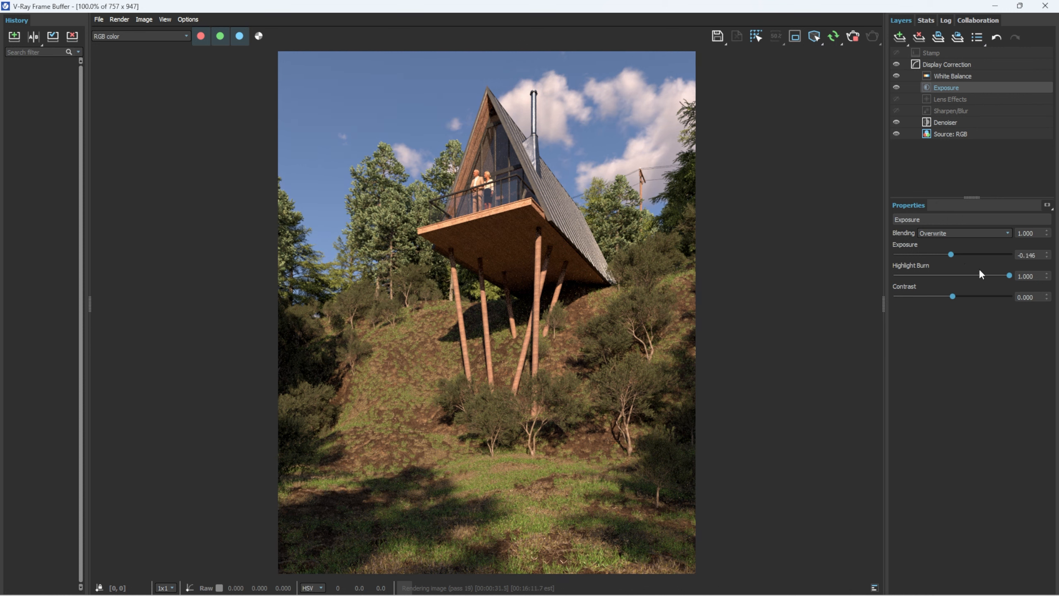
mouse_move(1009, 275)
mouse_down()
mouse_move(959, 277)
mouse_move(1014, 276)
mouse_up()
drag(951, 297, 959, 292)
In the White Balance layer, try temperatures of 5000, 8000 and 5500, and settle on 6000
click(964, 76)
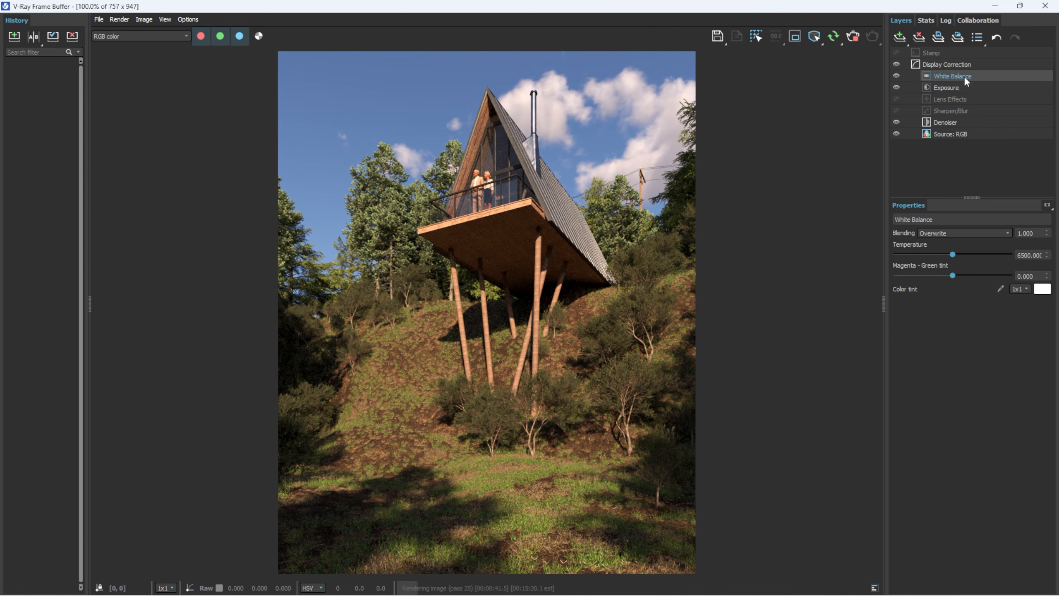
click(1025, 255)
double_click(1024, 255)
text(5000)
key(Return)
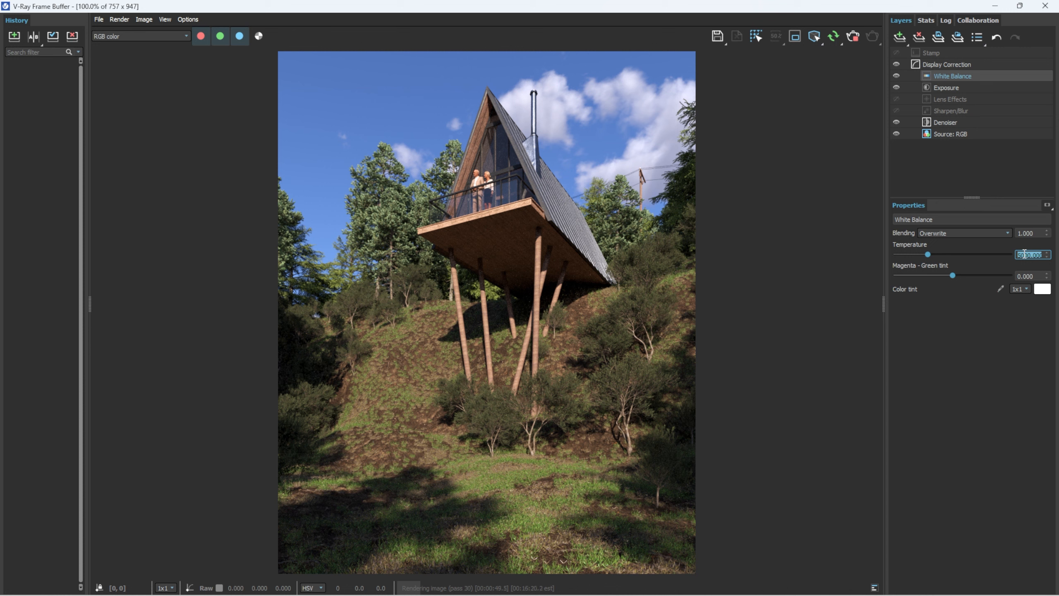
text(8000)
key(Return)
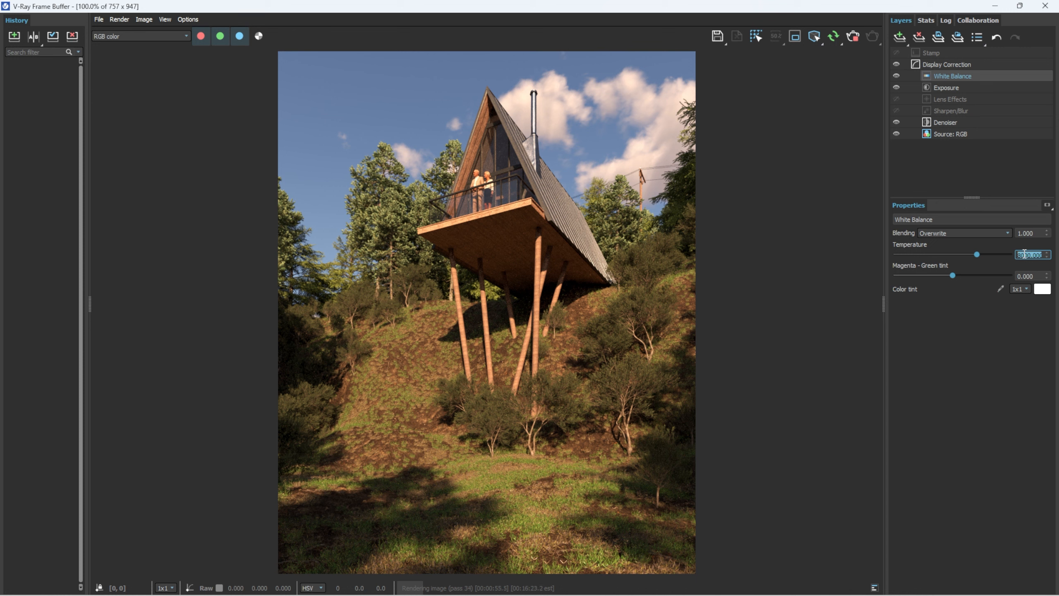
text(55)
key(Return)
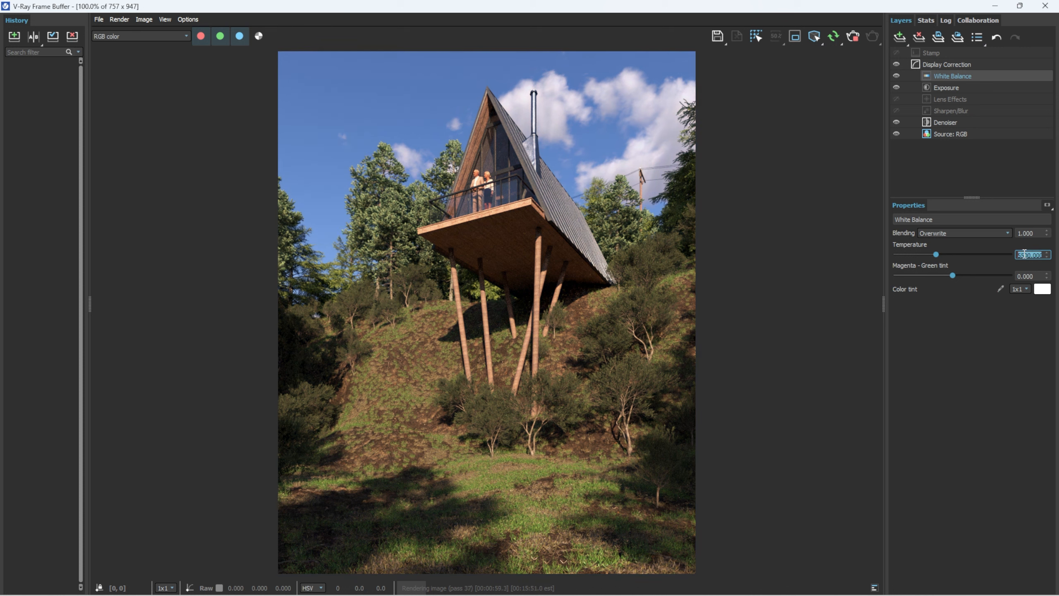
text(6)
key(Return)
Try a Magenta - Green tint of 0.05 in the White Balance layer and settle on -0.05
click(1030, 276)
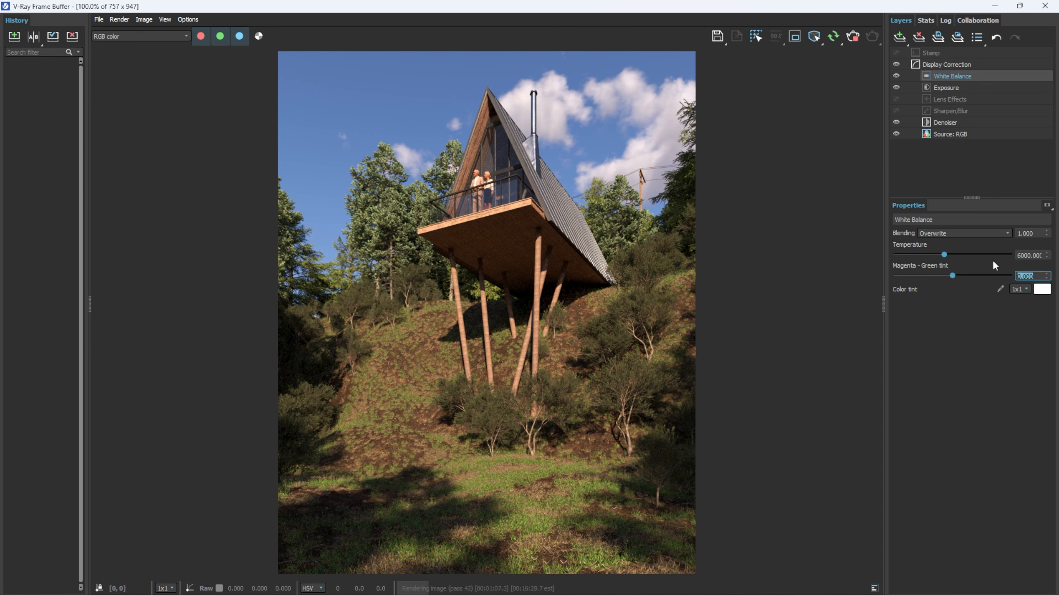
text(0.05)
key(Return)
text(-0.05)
key(Return)
mouse_move(949, 275)
mouse_down()
mouse_move(960, 275)
mouse_move(951, 275)
mouse_up()
click(1041, 275)
drag(1041, 274, 988, 275)
text(-0.05)
key(Return)
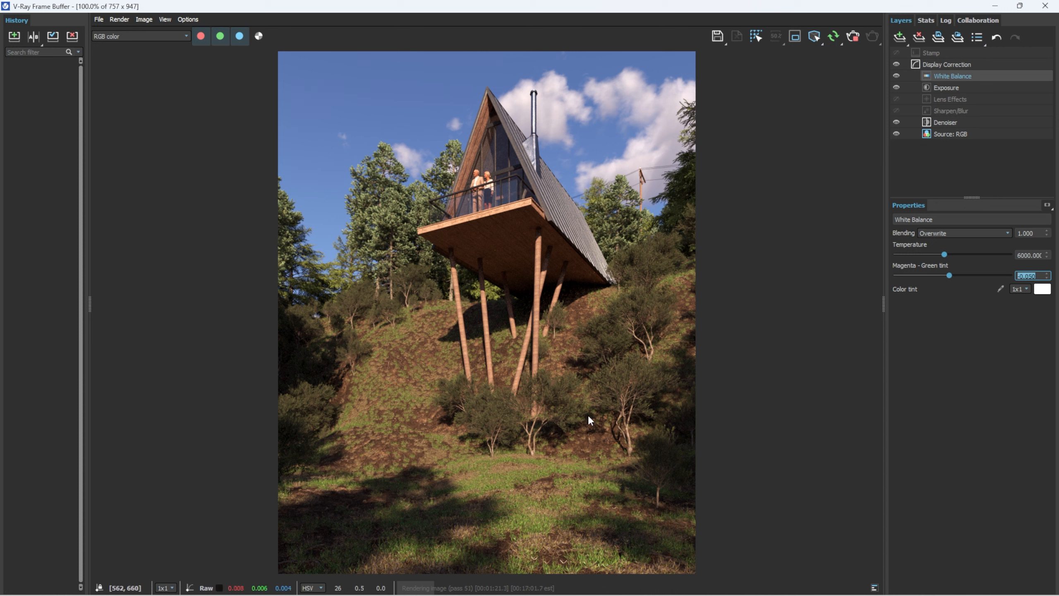